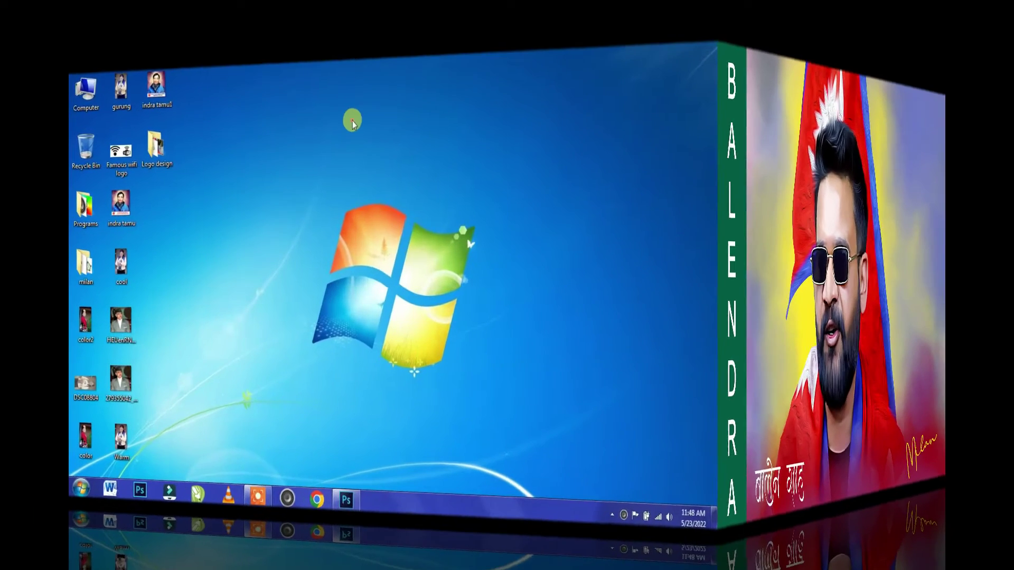
- Dismiss the desktop context menus and restore the Photoshop window showing the Balen-Shah.jpg portrait
right_click(410, 100)
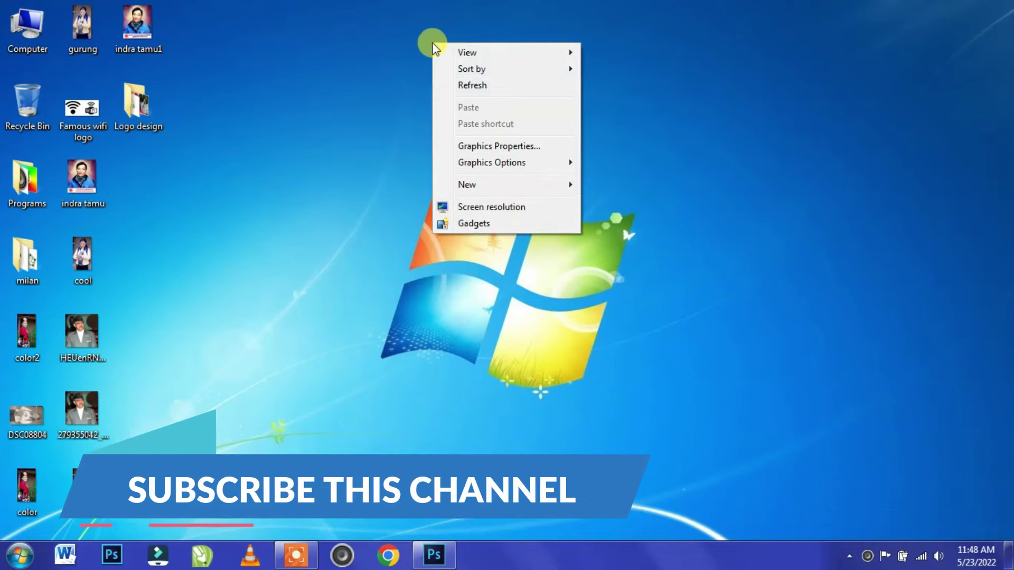
click(465, 85)
right_click(447, 87)
click(474, 129)
click(434, 554)
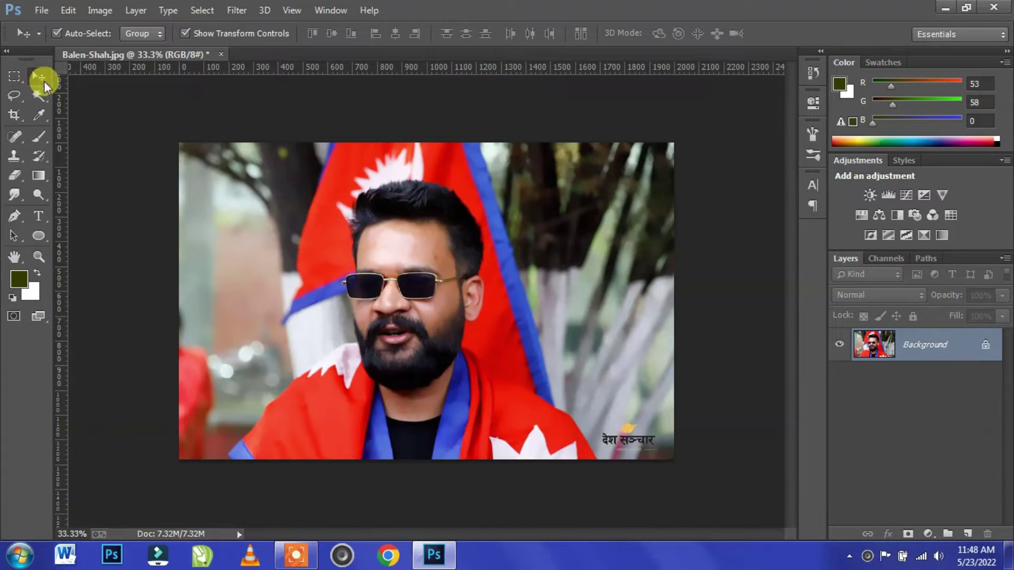
- Duplicate the Background layer into a Background copy layer
drag(952, 356, 980, 471)
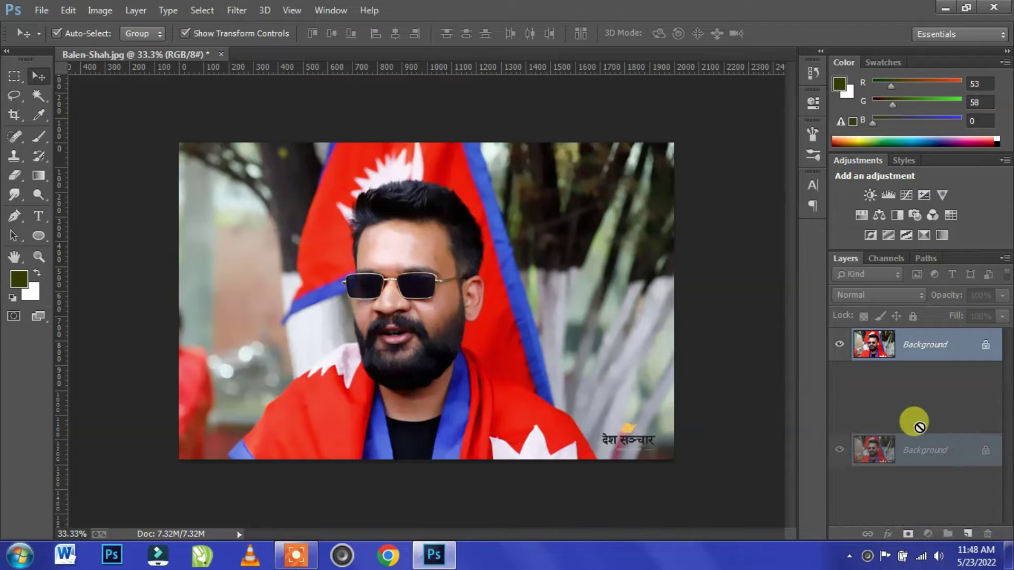
drag(871, 351, 968, 534)
key(ctrl+plus)
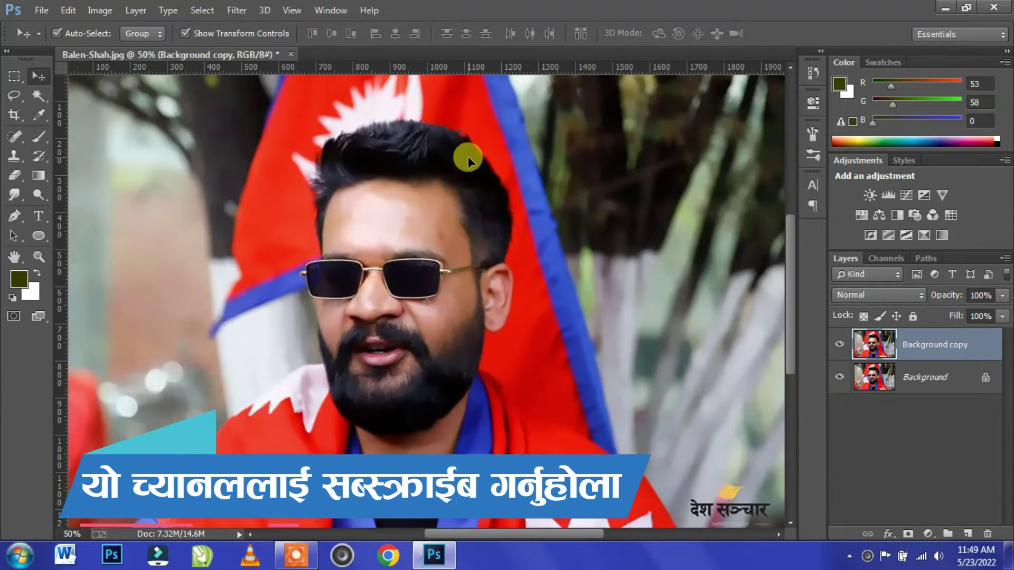
key(ctrl+minus)
- With the Pen tool, anchor a path along the flag's outer edge up to the top of the outline
click(13, 215)
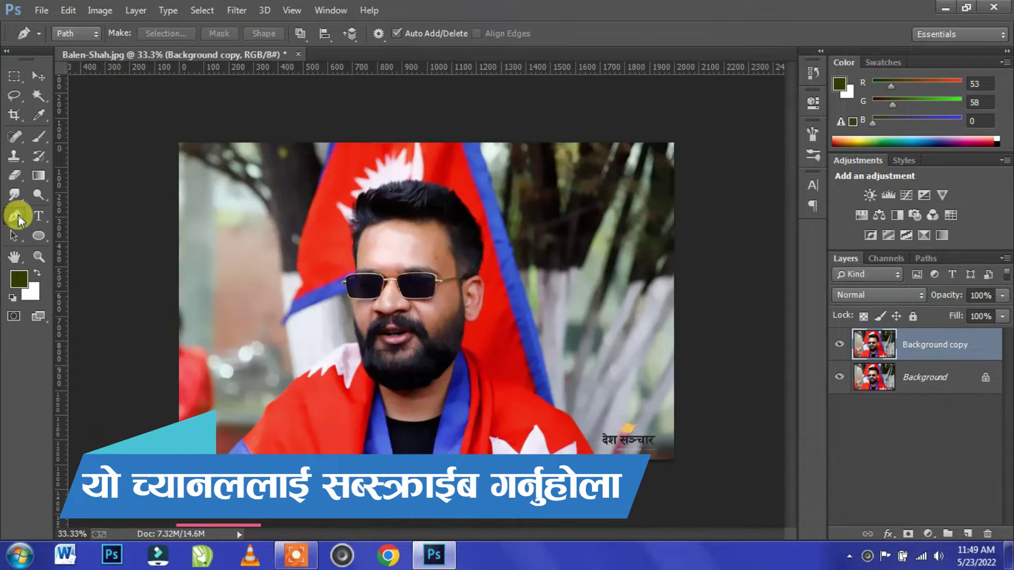
key(ctrl+plus)
key(ctrl+plus)
scroll(355, 181, down, 5)
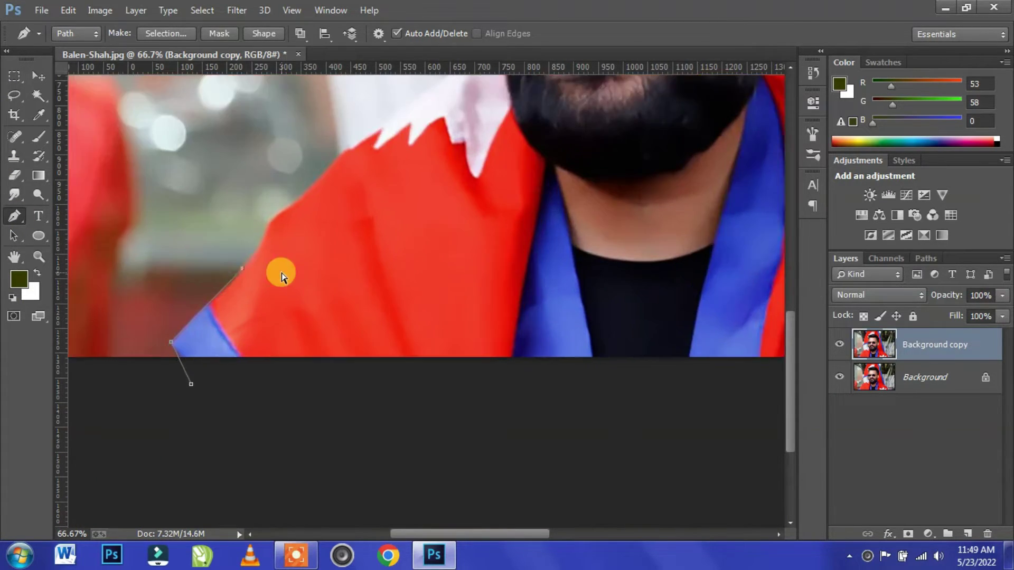
key(ctrl+plus)
key(ctrl+plus)
click(359, 224)
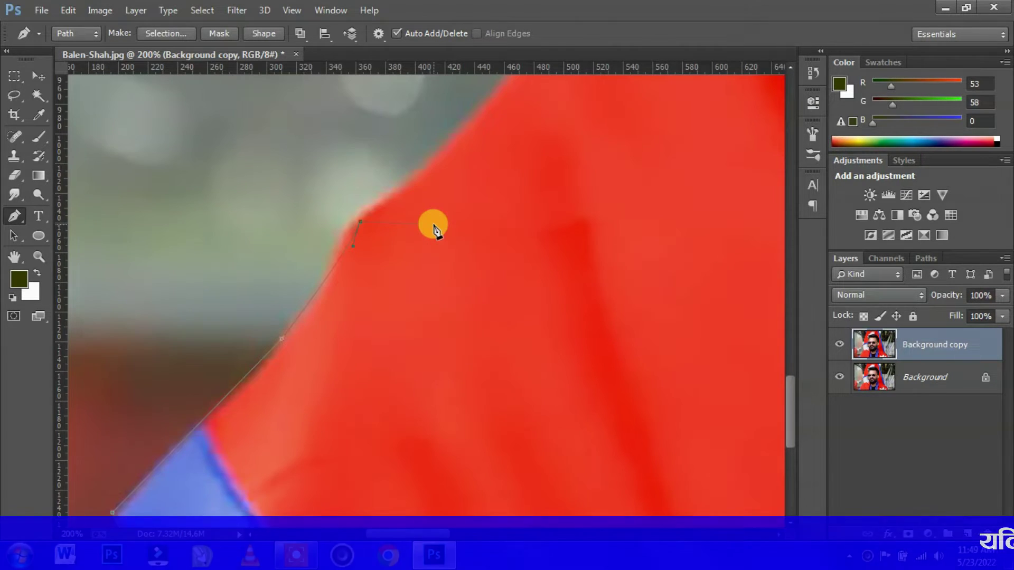
scroll(335, 267, up, 5)
scroll(335, 267, right, 3)
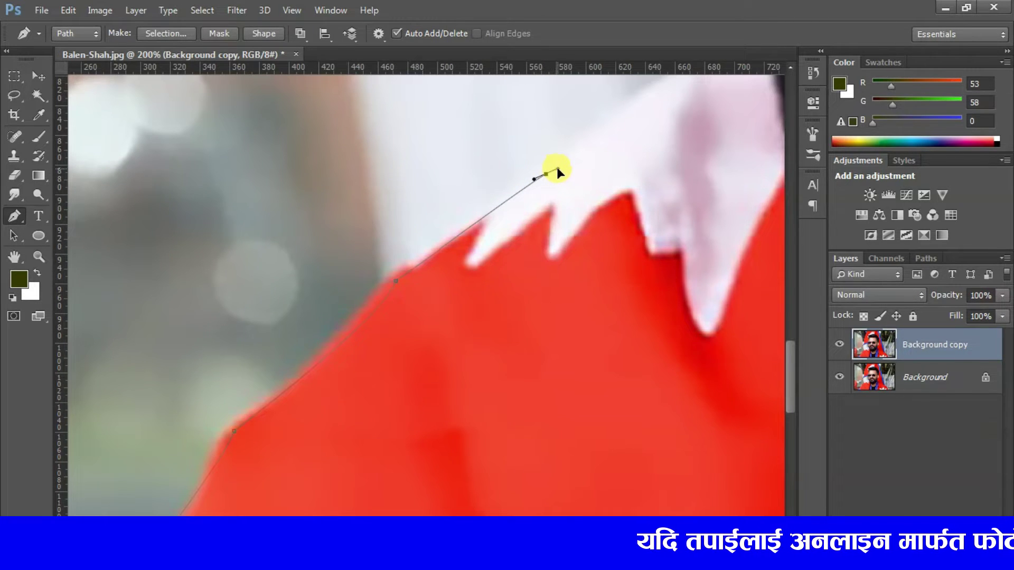
drag(552, 163, 390, 338)
click(528, 248)
click(608, 239)
mouse_move(587, 93)
mouse_down()
mouse_move(555, 283)
mouse_move(568, 211)
mouse_up()
click(538, 155)
click(519, 116)
- Curve the path around the blue flag border and flag tip, following the red flag's edge
drag(187, 244, 87, 325)
alt+click(187, 244)
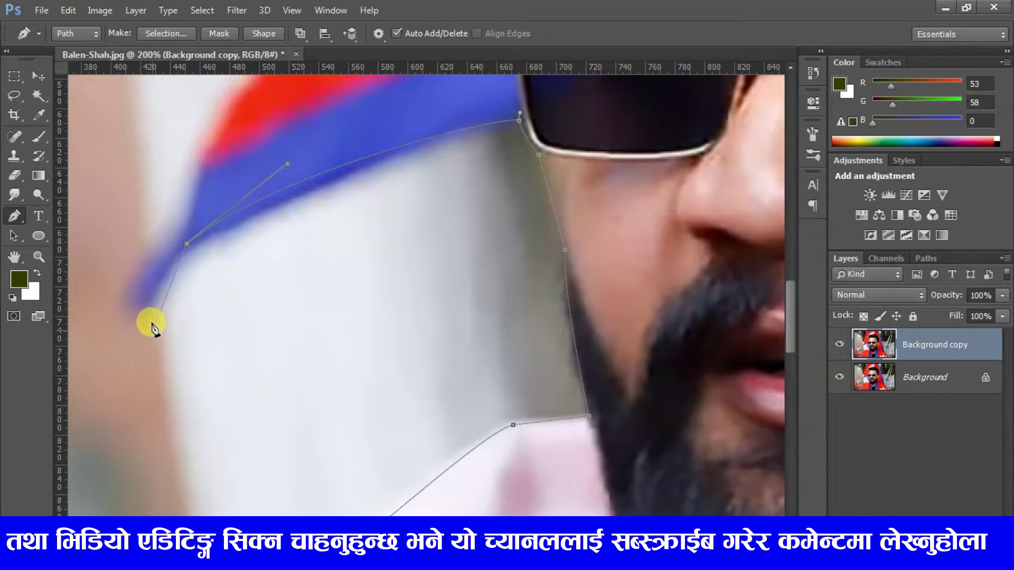
drag(173, 239, 233, 180)
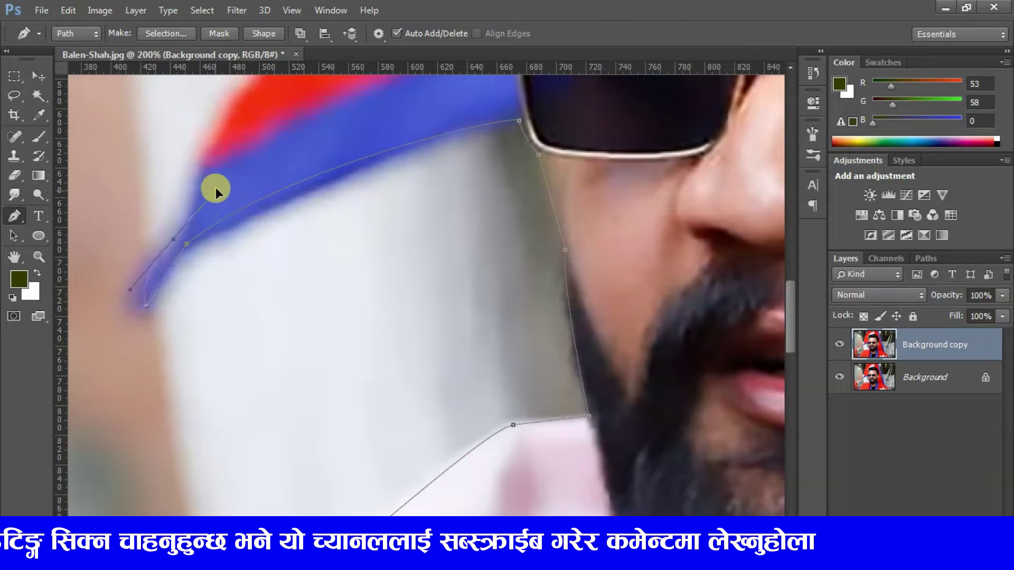
drag(169, 238, 187, 434)
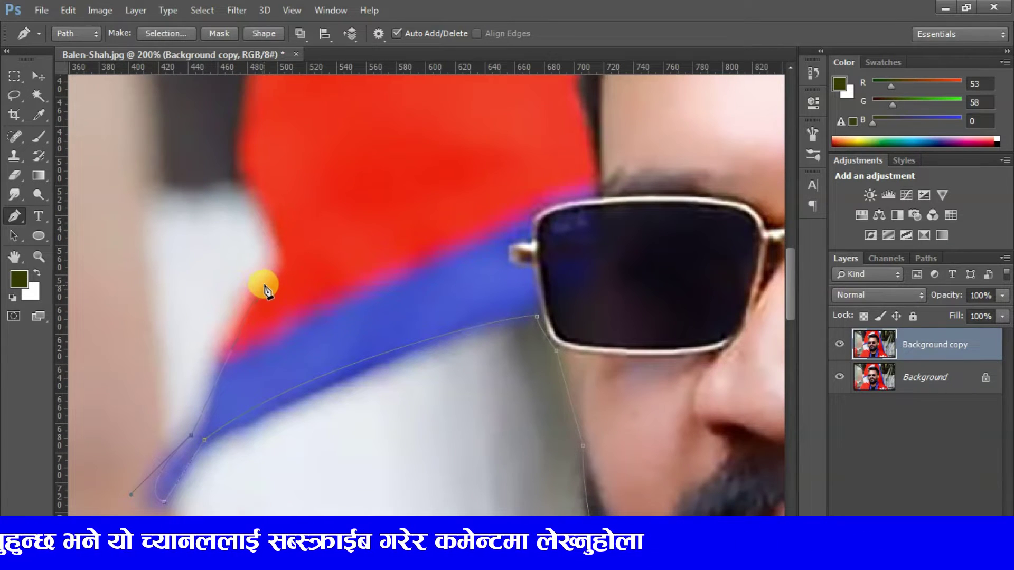
drag(264, 287, 262, 191)
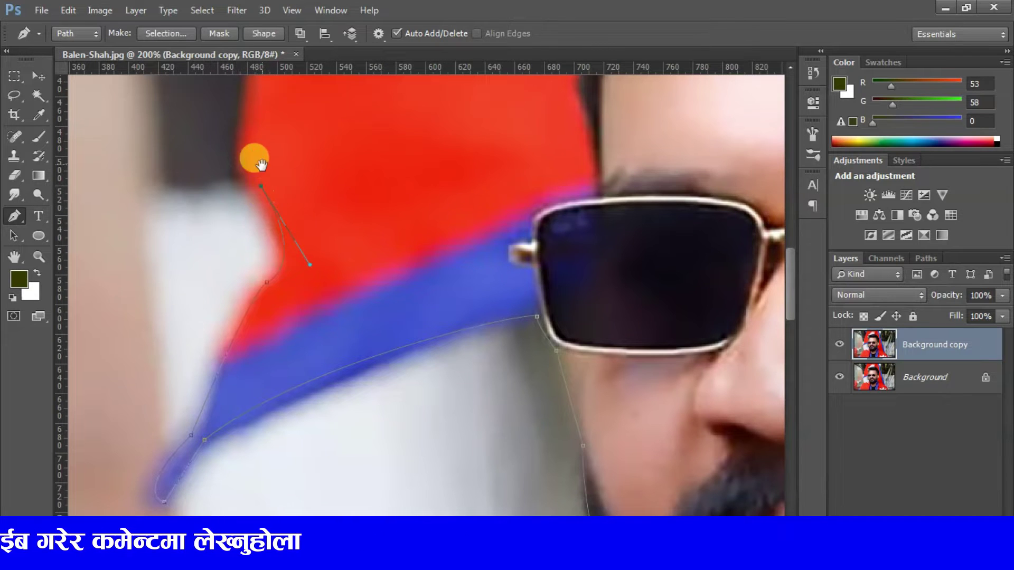
drag(261, 165, 249, 394)
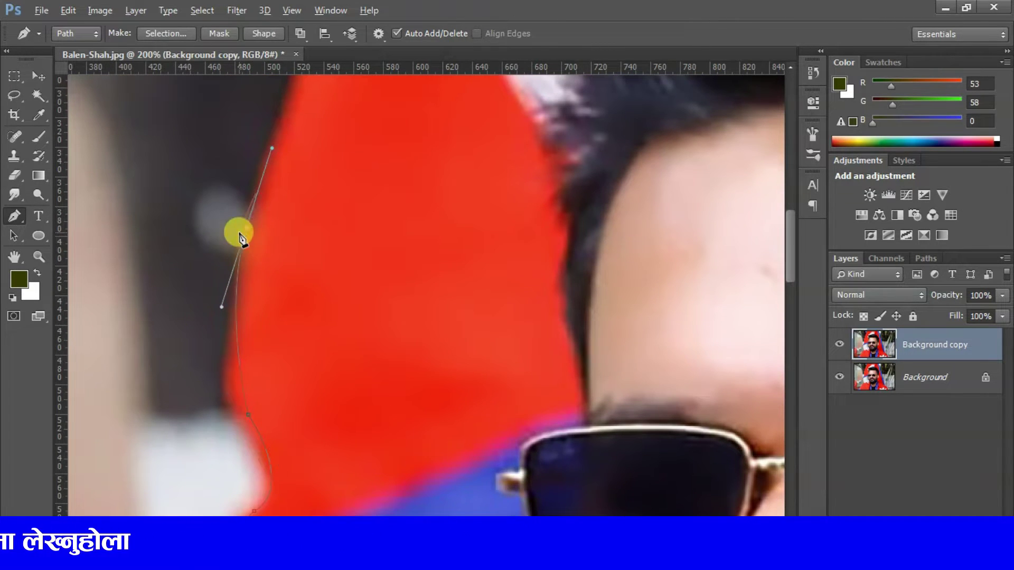
drag(248, 228, 209, 422)
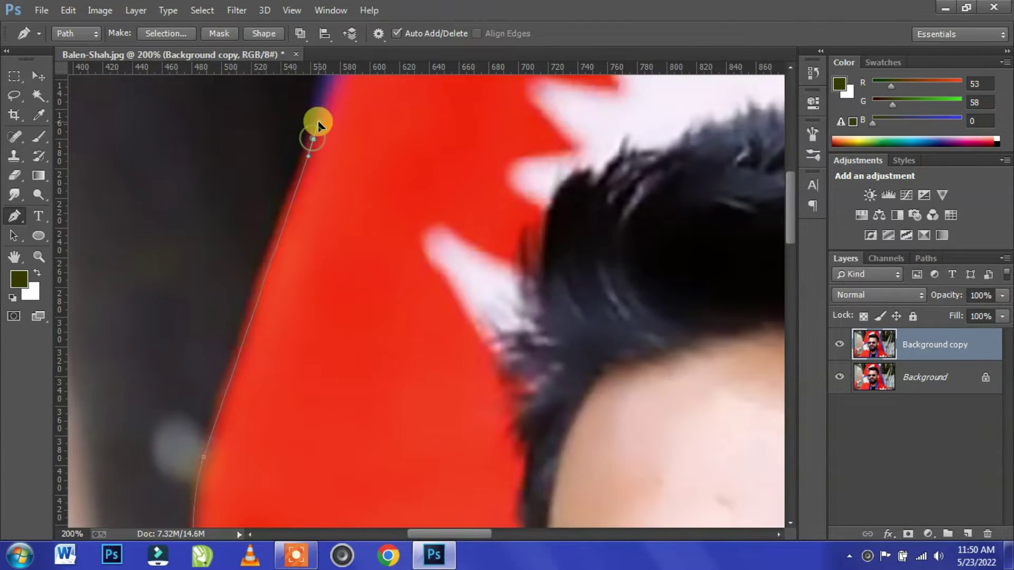
drag(318, 126, 321, 376)
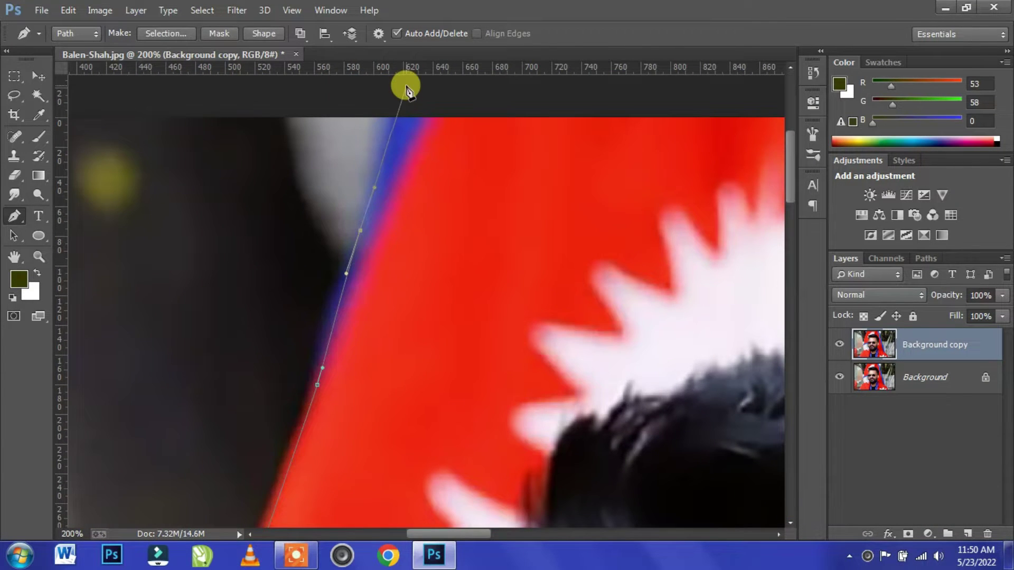
drag(406, 89, 90, 192)
drag(618, 188, 339, 220)
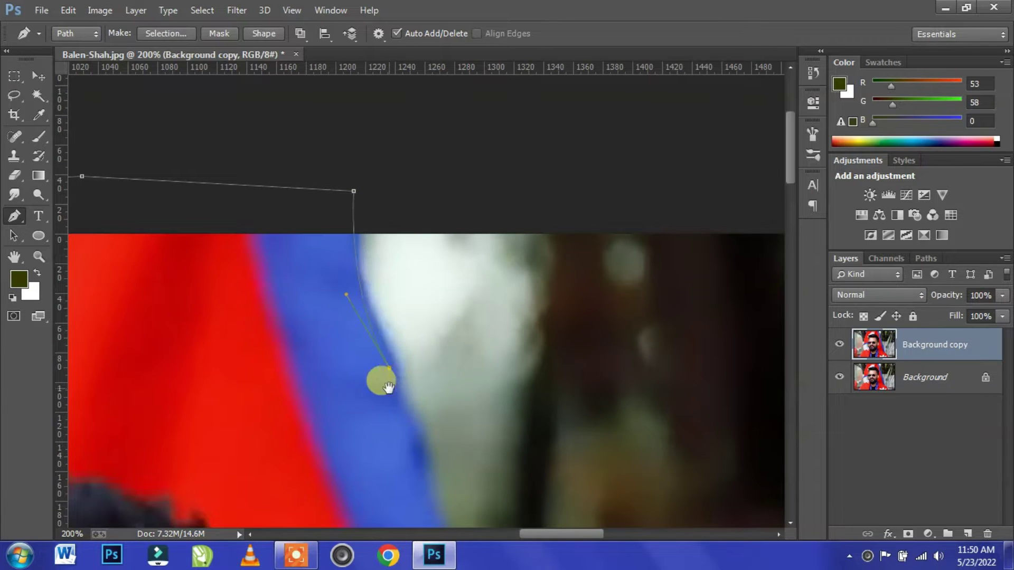
drag(389, 388, 344, 197)
- Continue the path down the blue border and red flag edge, closing it at the lower left
click(412, 420)
click(453, 493)
drag(453, 493, 399, 191)
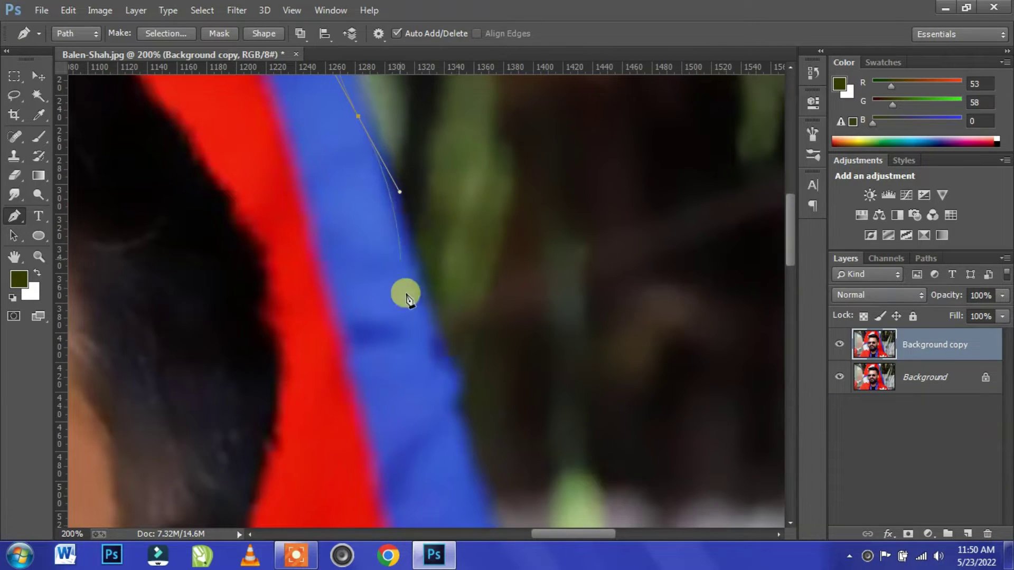
mouse_move(455, 417)
mouse_down()
mouse_move(479, 455)
mouse_move(436, 297)
mouse_up()
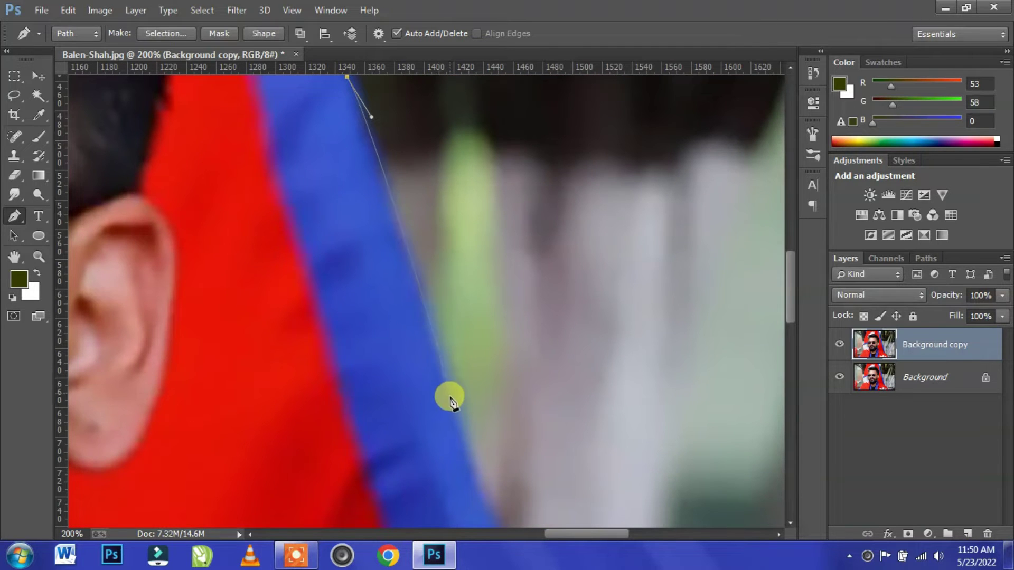
drag(478, 487, 370, 271)
mouse_move(394, 346)
mouse_down()
mouse_move(398, 335)
mouse_move(402, 362)
mouse_move(296, 194)
mouse_up()
click(453, 375)
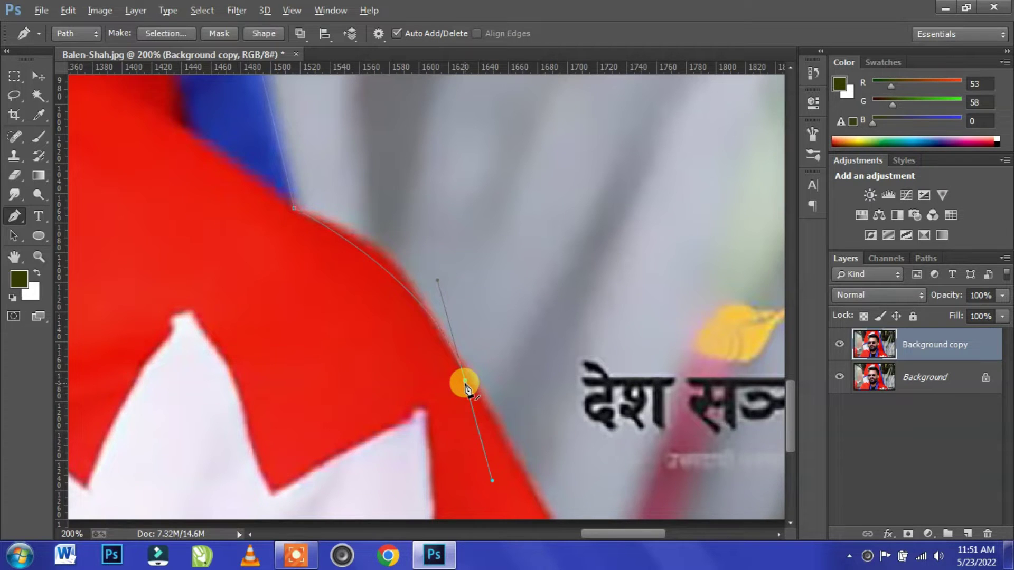
drag(465, 388, 335, 114)
click(443, 248)
key(ctrl+0)
drag(185, 516, 210, 520)
- Turn the path into a selection and copy the man and flag onto Layer 1
right_click(264, 468)
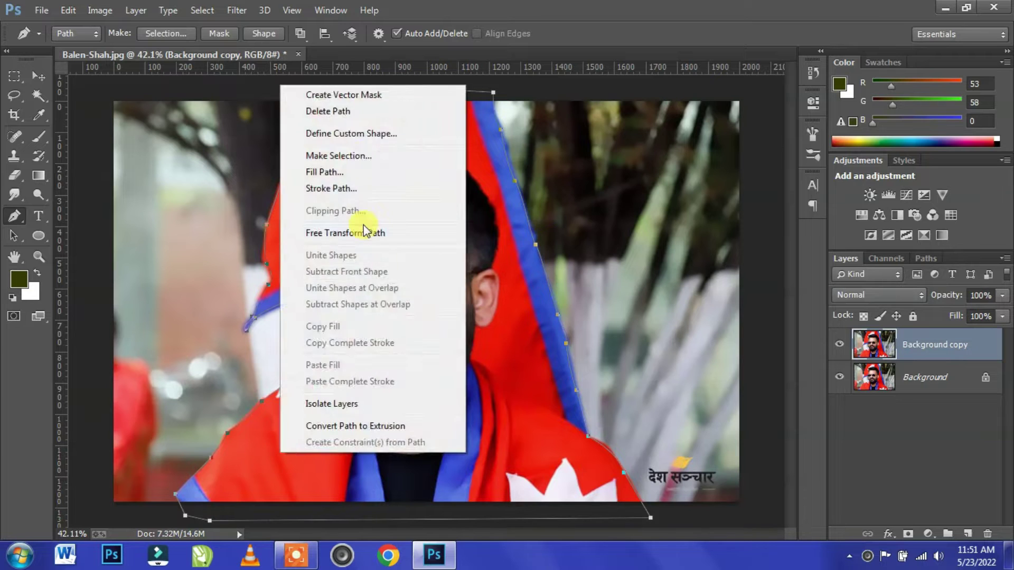
click(352, 155)
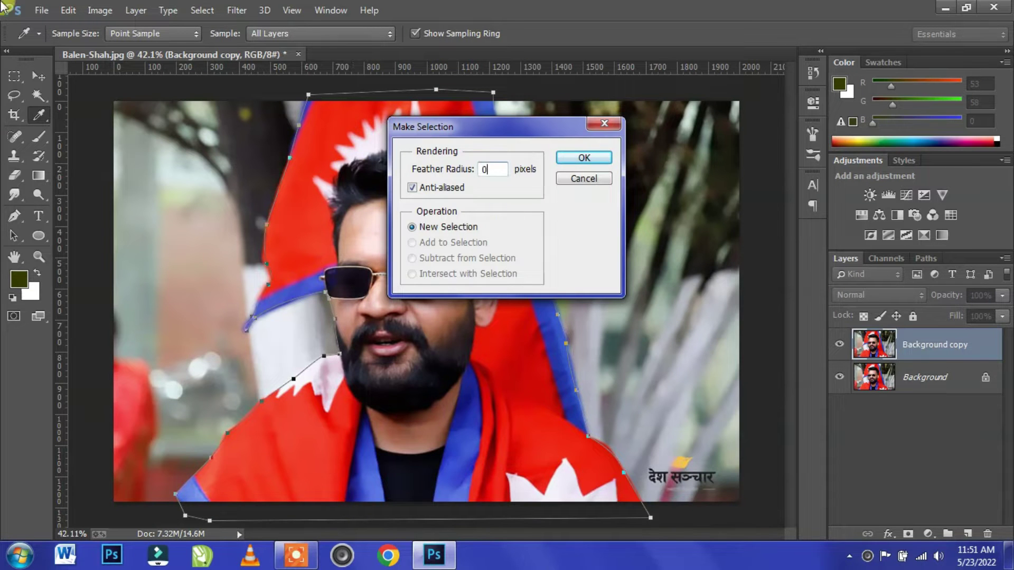
click(584, 158)
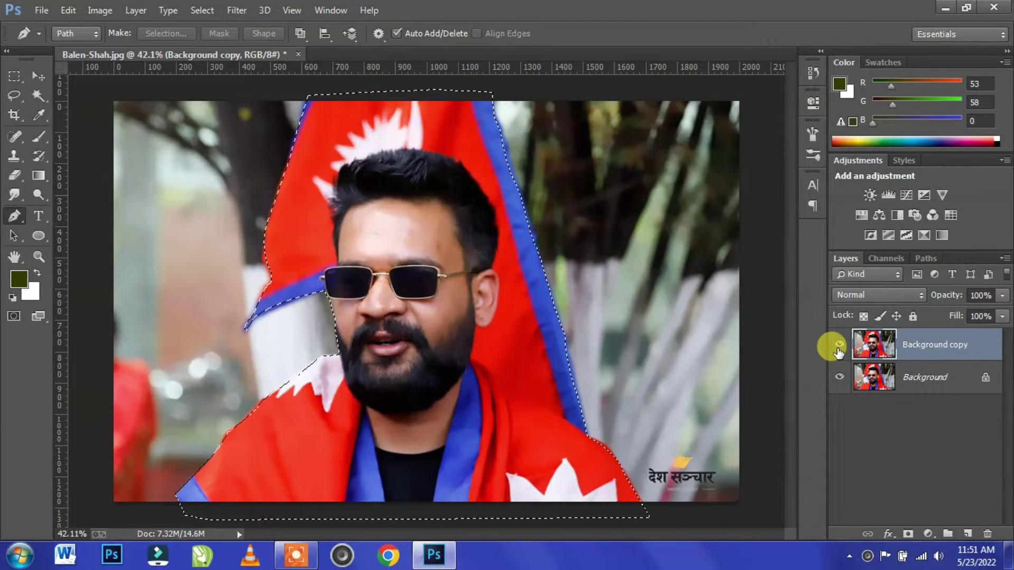
key(ctrl+j)
- Add a solid olive-filled layer above Background copy, then reselect the cut-out Layer 1
click(953, 378)
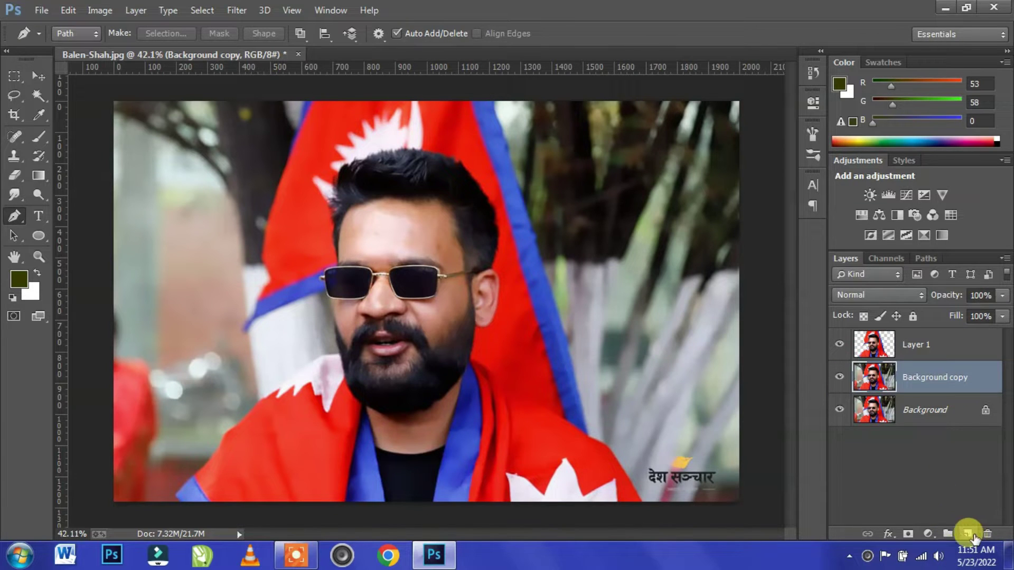
click(969, 533)
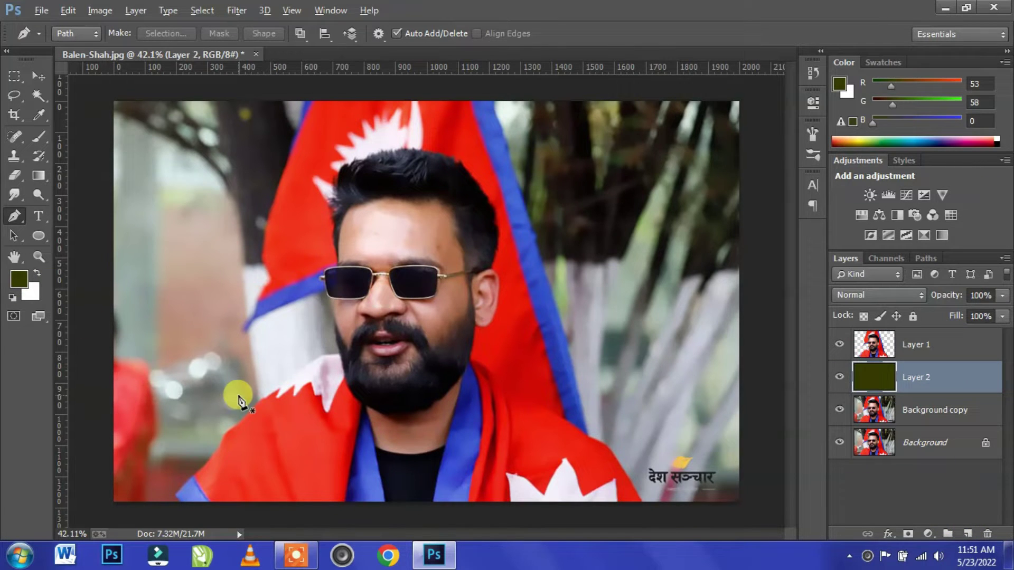
click(35, 77)
click(949, 343)
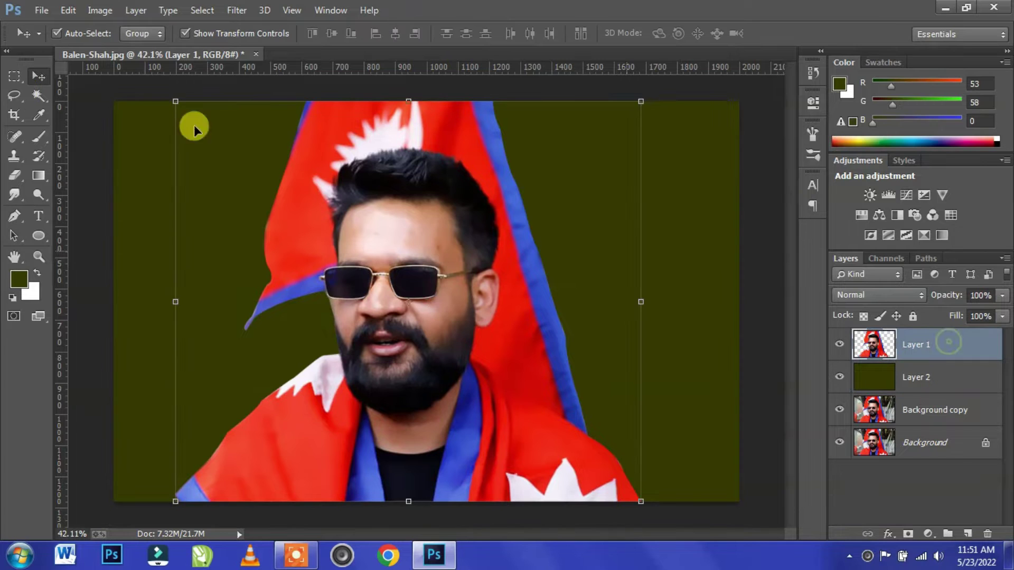
click(237, 10)
mouse_move(252, 273)
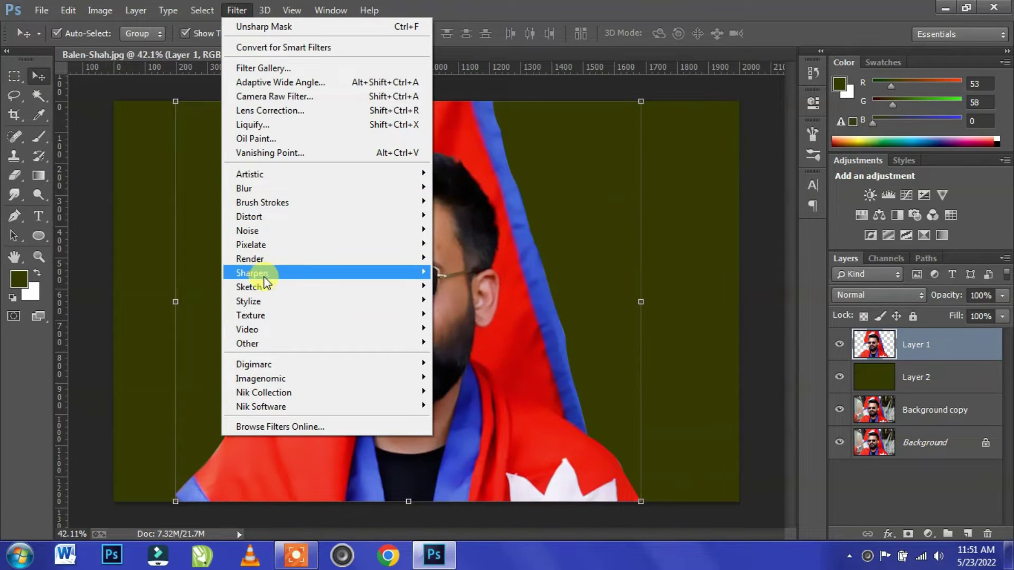
- Sharpen Layer 1 with Unsharp Mask at threshold 0
click(480, 342)
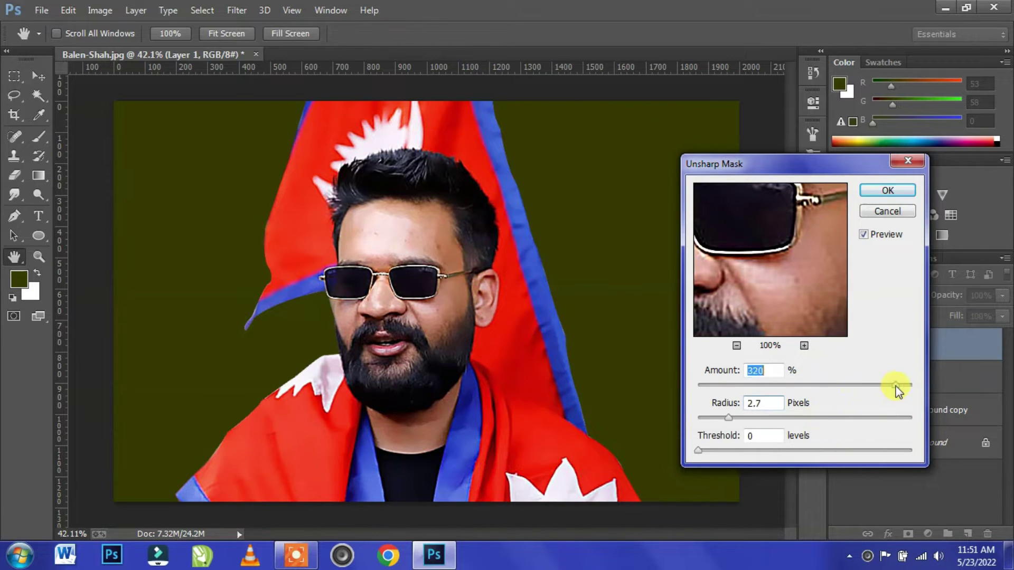
drag(759, 452, 698, 451)
click(899, 195)
- Apply Levels with Blue channel white input 248 and RGB black input 5
key(ctrl+l)
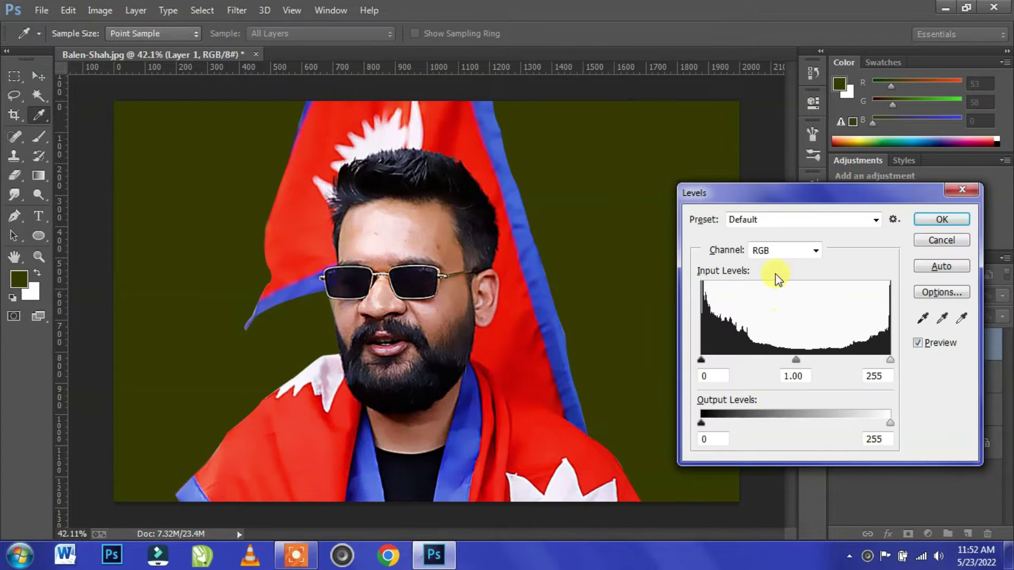
click(779, 251)
click(766, 271)
click(779, 250)
click(772, 281)
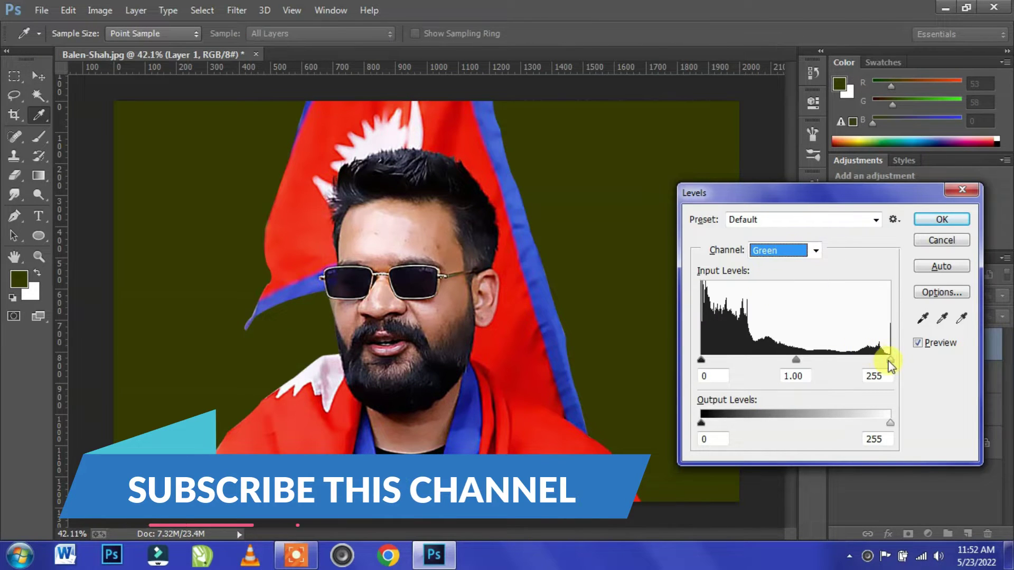
click(763, 301)
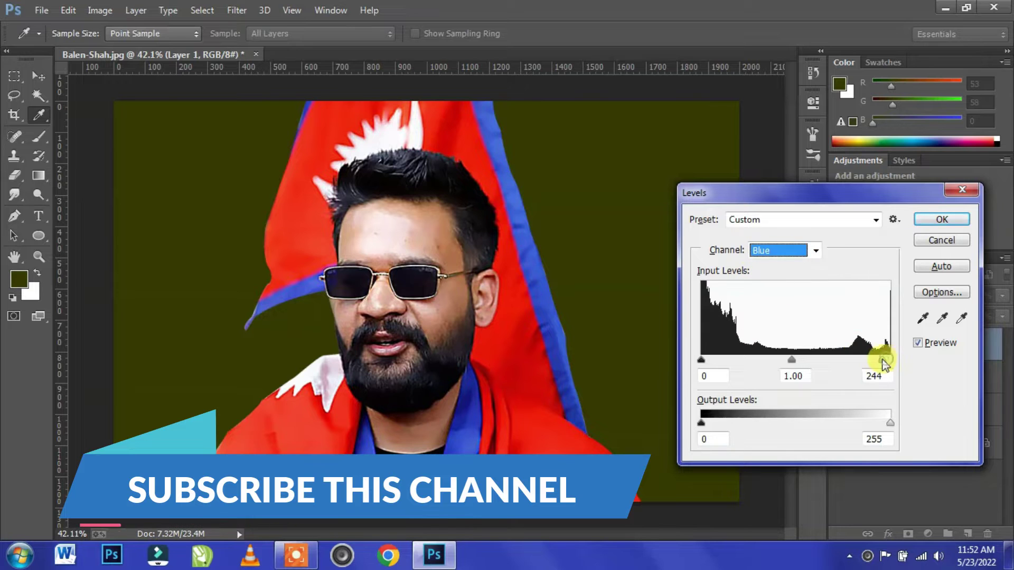
drag(883, 362, 886, 359)
click(796, 248)
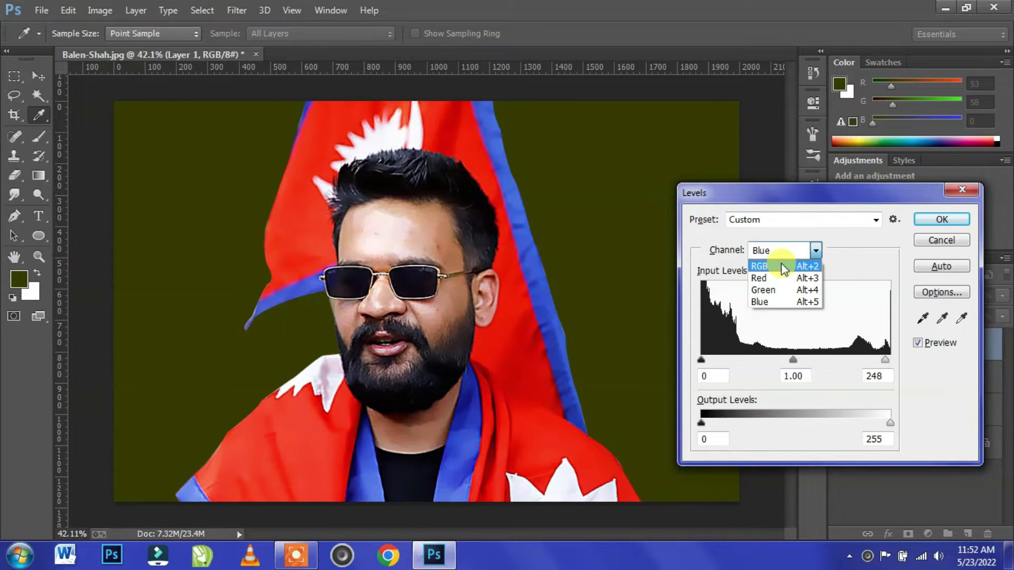
click(782, 266)
drag(700, 359, 704, 359)
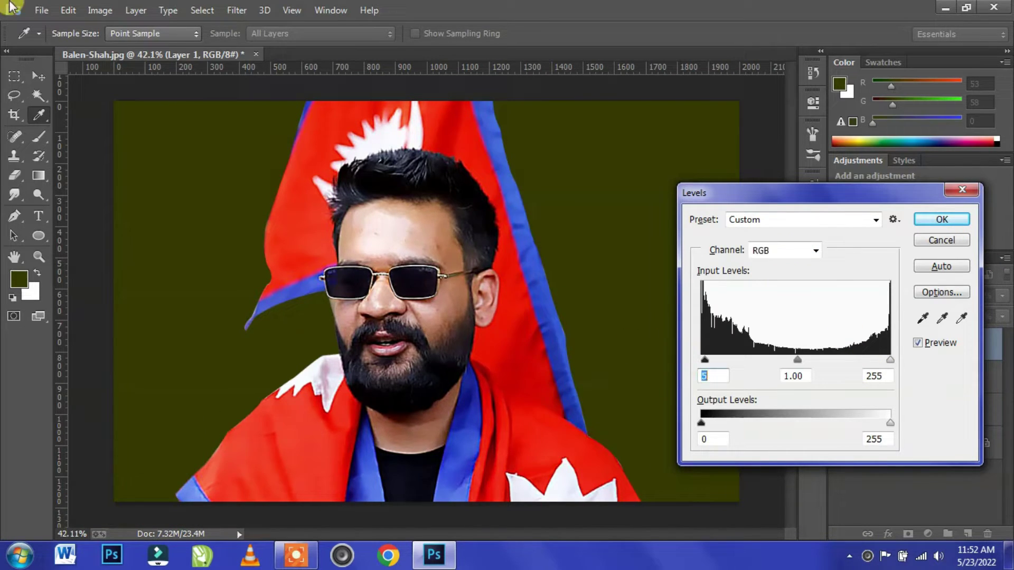
click(941, 219)
key(v)
scroll(404, 257, up, 3)
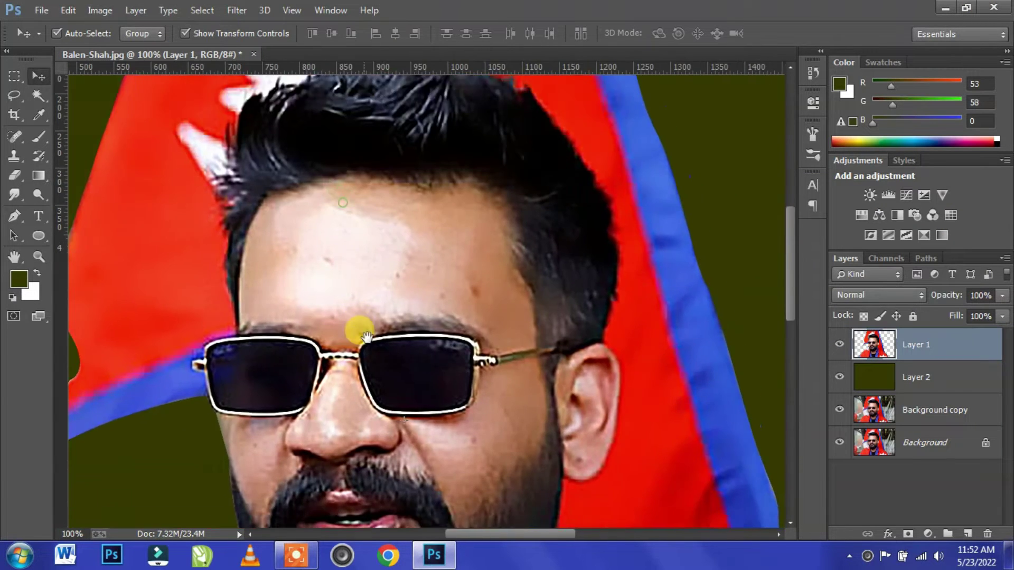
- Set up the Smudge tool with the 65 px textured brush, transfer off and 1% spacing
scroll(425, 300, up, 1)
click(15, 196)
click(70, 222)
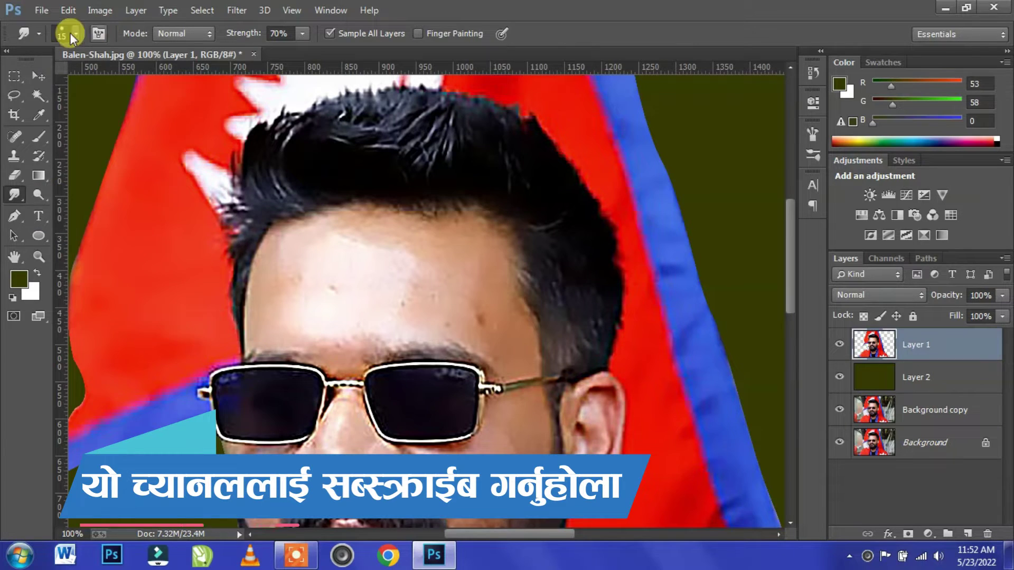
click(70, 33)
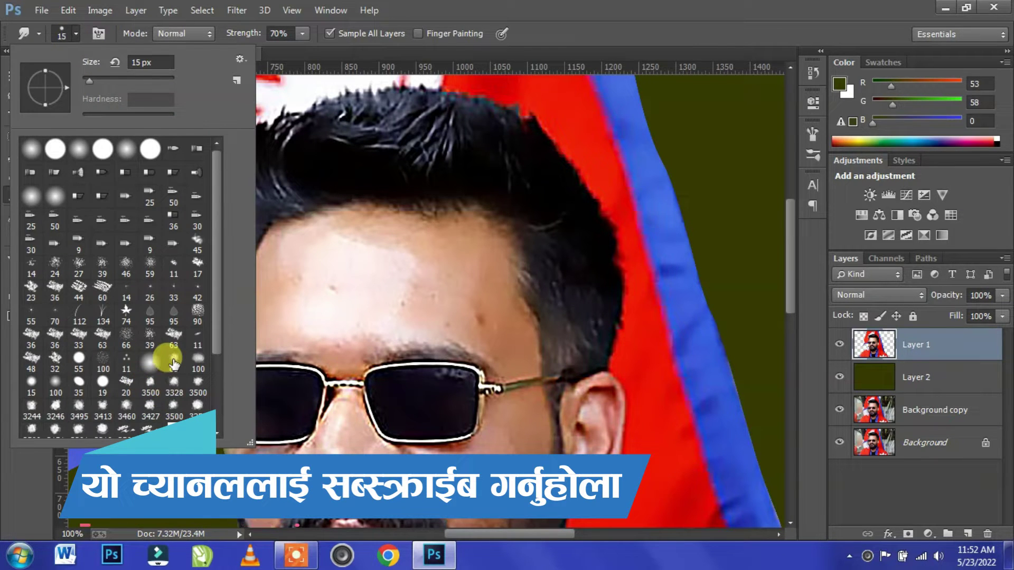
double_click(174, 363)
click(98, 33)
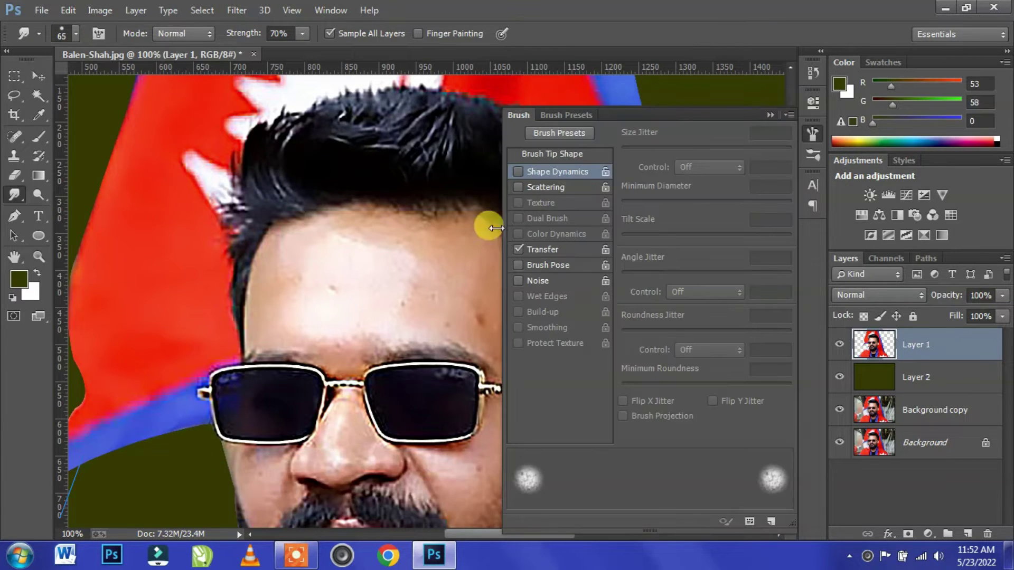
click(559, 154)
click(544, 250)
click(555, 154)
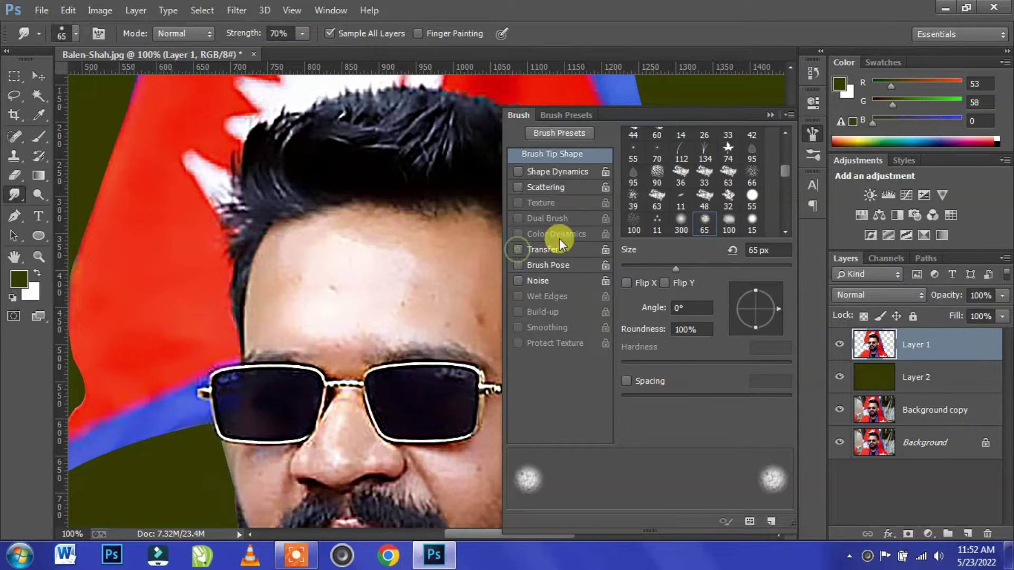
click(635, 381)
drag(638, 396, 612, 397)
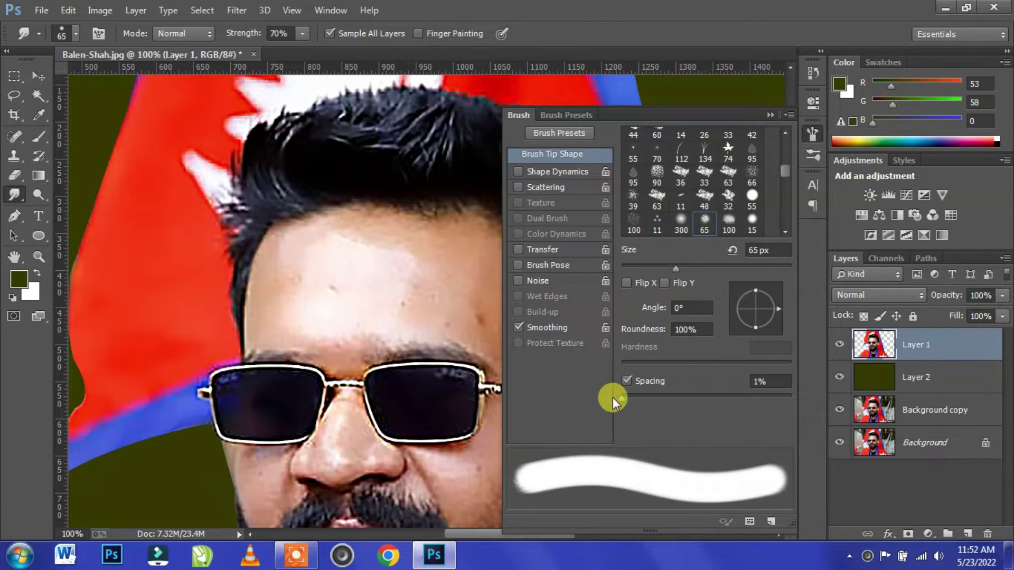
click(769, 114)
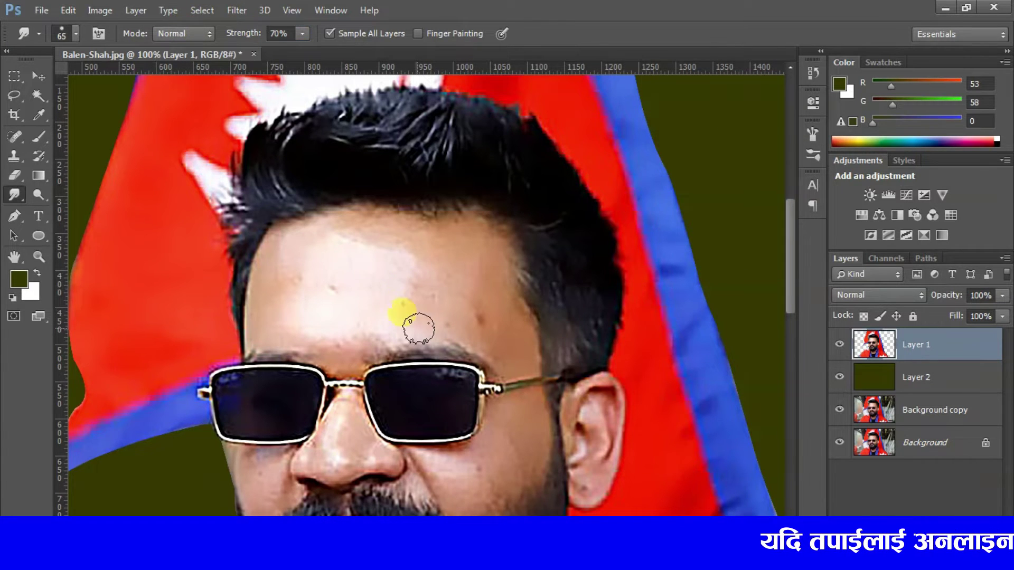
- Smudge the forehead, brow and hairline into smooth skin, reducing the brush to 50 px
key(ctrl+plus)
mouse_move(359, 236)
mouse_down()
mouse_move(210, 272)
mouse_move(233, 176)
mouse_move(340, 245)
mouse_move(350, 343)
mouse_move(192, 215)
mouse_move(237, 277)
mouse_move(321, 257)
mouse_up()
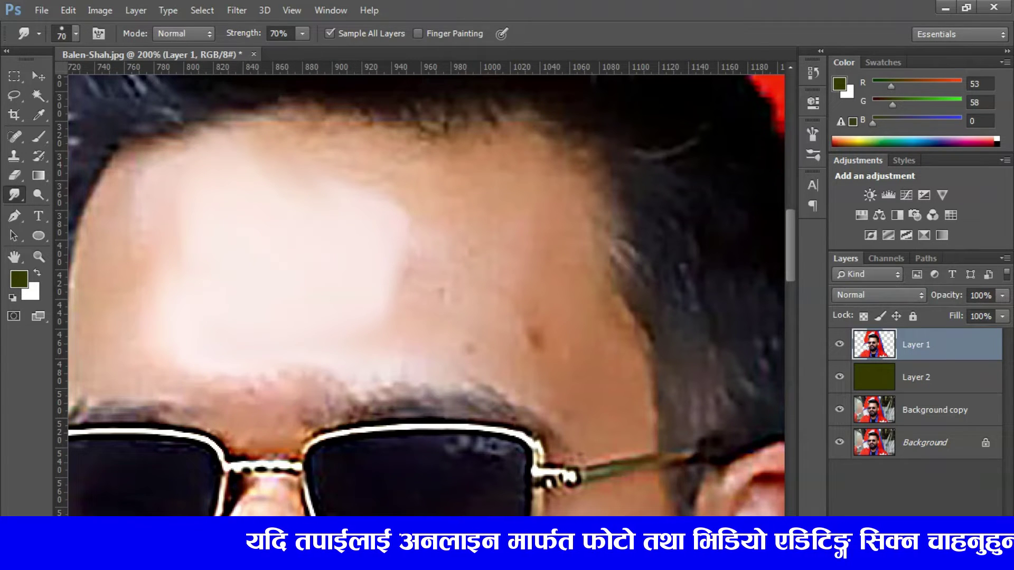
key(bracketleft)
mouse_move(410, 208)
mouse_down()
mouse_move(378, 161)
mouse_move(493, 158)
mouse_move(534, 251)
mouse_move(437, 215)
mouse_move(489, 344)
mouse_move(568, 368)
mouse_move(593, 326)
mouse_move(557, 362)
mouse_move(568, 303)
mouse_move(498, 244)
mouse_move(525, 322)
mouse_up()
scroll(525, 322, down, 2)
scroll(525, 322, left, 5)
key(bracketleft)
key(bracketleft)
mouse_move(430, 350)
mouse_down()
mouse_move(476, 344)
mouse_move(516, 301)
mouse_move(395, 325)
mouse_up()
mouse_move(377, 378)
mouse_down()
mouse_move(416, 371)
mouse_move(444, 385)
mouse_move(258, 265)
mouse_move(309, 126)
mouse_move(317, 154)
mouse_move(287, 311)
mouse_up()
mouse_move(344, 254)
mouse_down()
mouse_move(335, 245)
mouse_move(384, 312)
mouse_up()
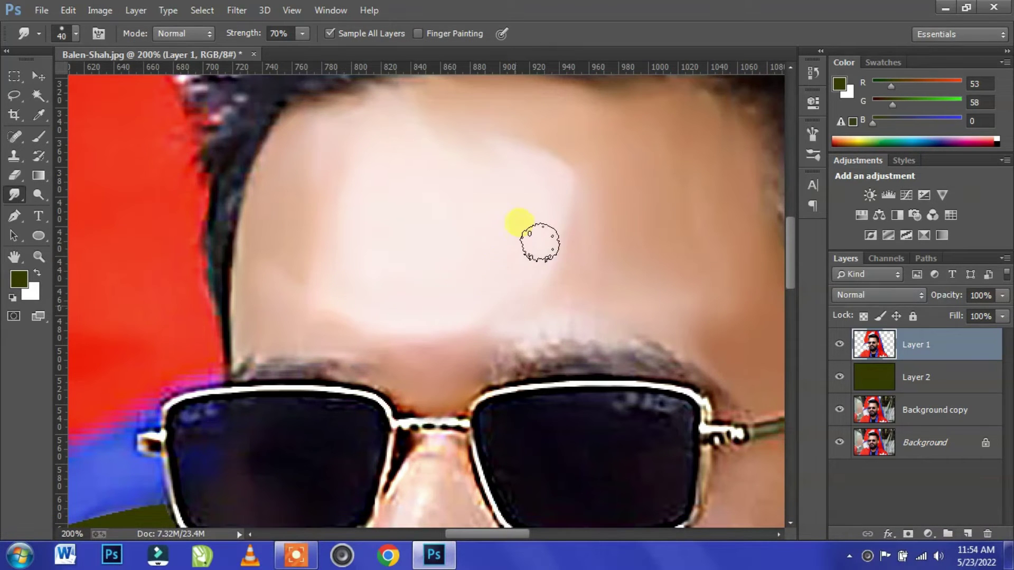
drag(430, 269, 499, 326)
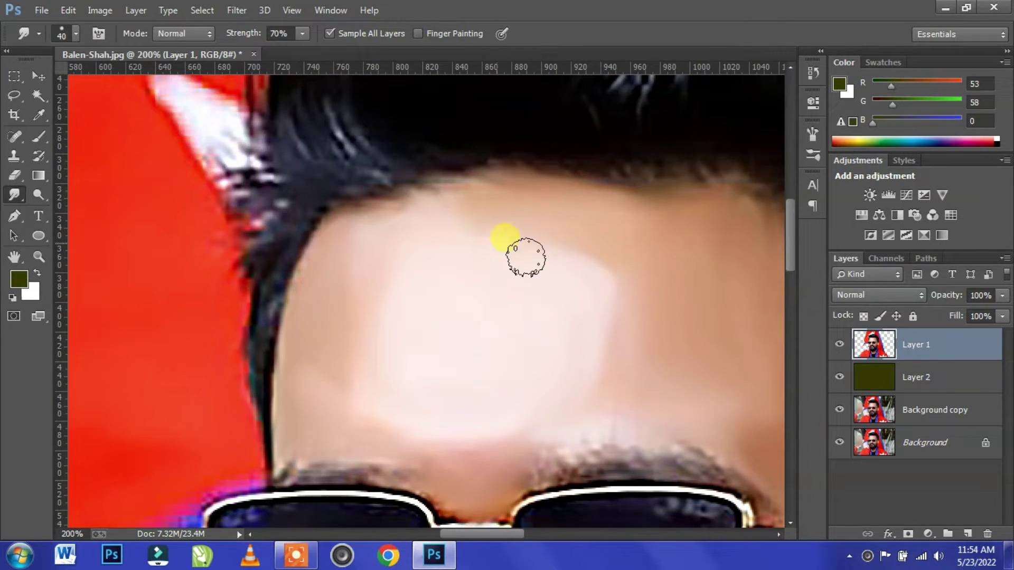
mouse_move(406, 230)
mouse_down()
mouse_move(507, 176)
mouse_move(573, 199)
mouse_move(631, 245)
mouse_move(660, 320)
mouse_move(629, 317)
mouse_move(640, 369)
mouse_move(609, 310)
mouse_move(470, 242)
mouse_move(443, 313)
mouse_move(408, 353)
mouse_move(399, 429)
mouse_up()
scroll(400, 411, up, 1)
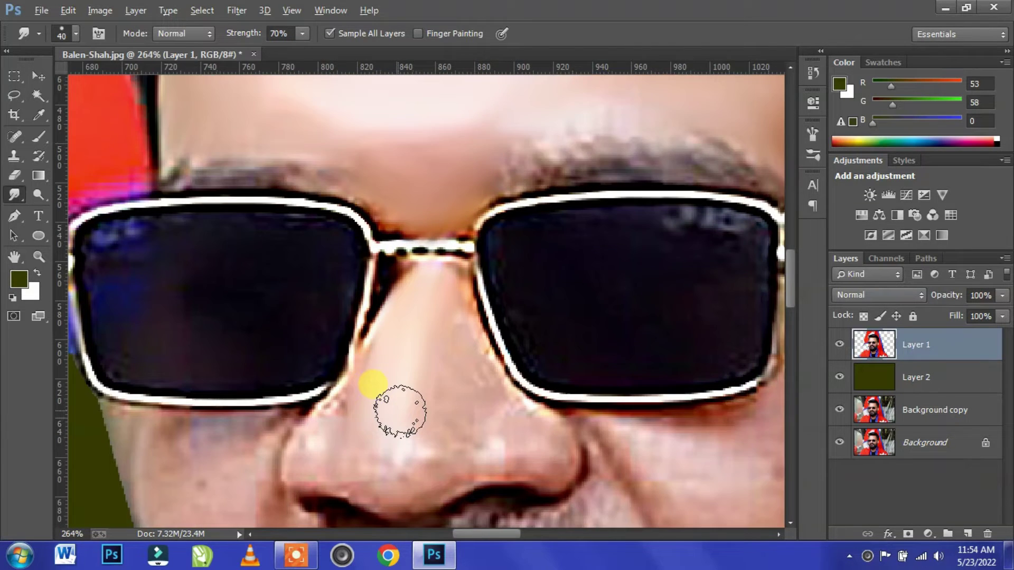
scroll(399, 410, up, 1)
- Smooth the nose bridge, lower nose and nostril area with a 20 px brush
drag(462, 310, 459, 347)
drag(386, 262, 415, 359)
scroll(544, 354, up, 1)
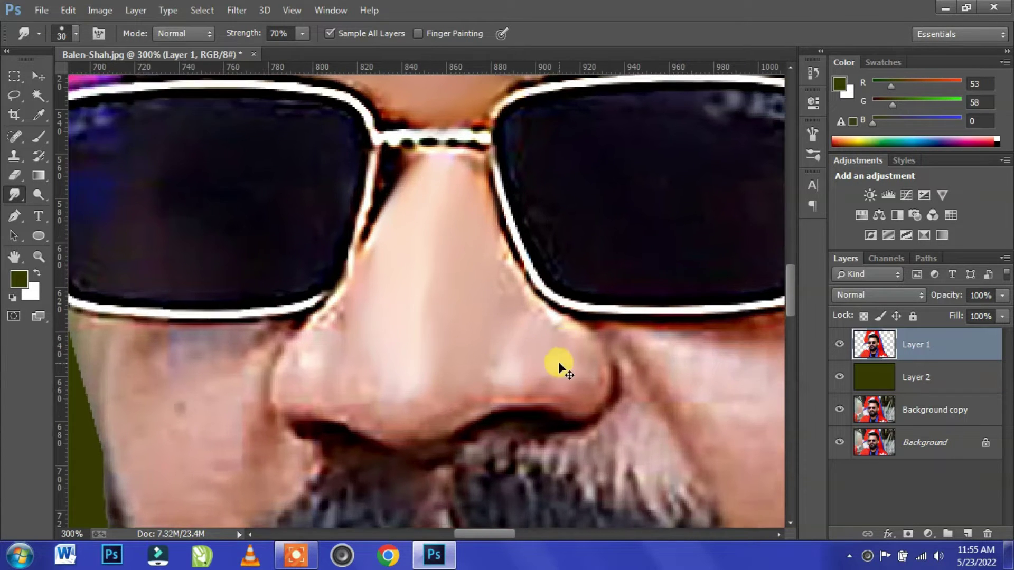
scroll(559, 362, up, 1)
key(bracketleft)
mouse_move(560, 364)
mouse_down()
mouse_move(635, 423)
mouse_move(597, 398)
mouse_move(572, 325)
mouse_move(581, 401)
mouse_move(551, 345)
mouse_move(543, 421)
mouse_up()
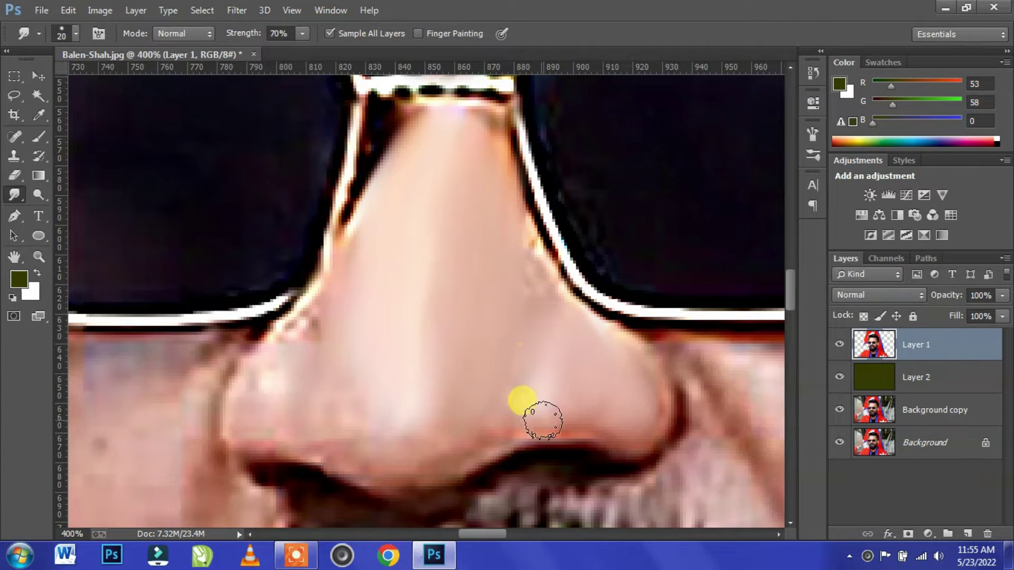
mouse_move(397, 480)
mouse_down()
mouse_move(437, 421)
mouse_move(371, 455)
mouse_move(359, 393)
mouse_move(389, 383)
mouse_move(353, 402)
mouse_up()
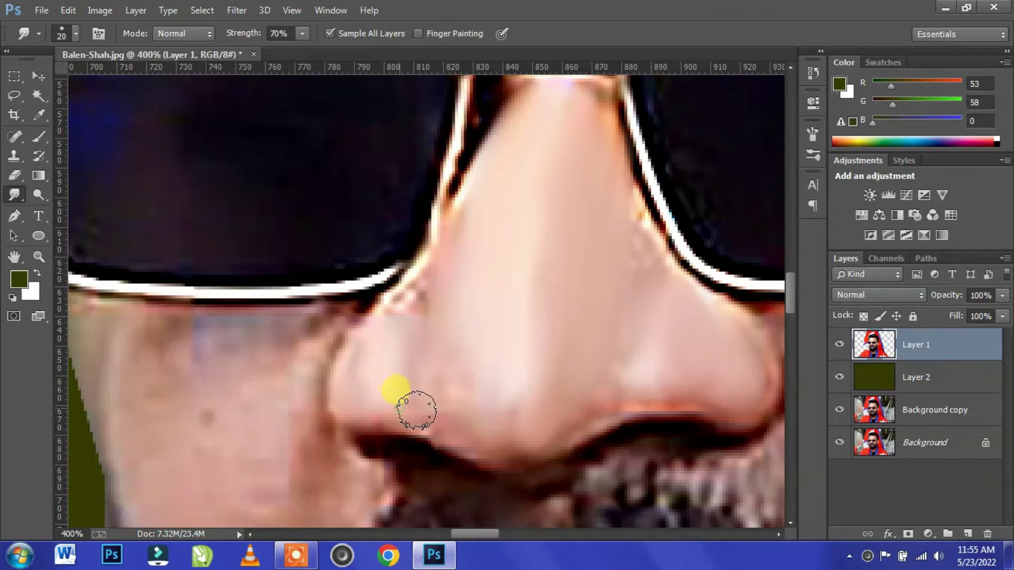
drag(421, 290, 402, 320)
mouse_move(428, 267)
mouse_down()
mouse_move(465, 310)
mouse_move(457, 407)
mouse_move(437, 421)
mouse_move(424, 407)
mouse_up()
- At 15 px, blend the nostril rim, nose edges and the crease below the glasses
key(bracketleft)
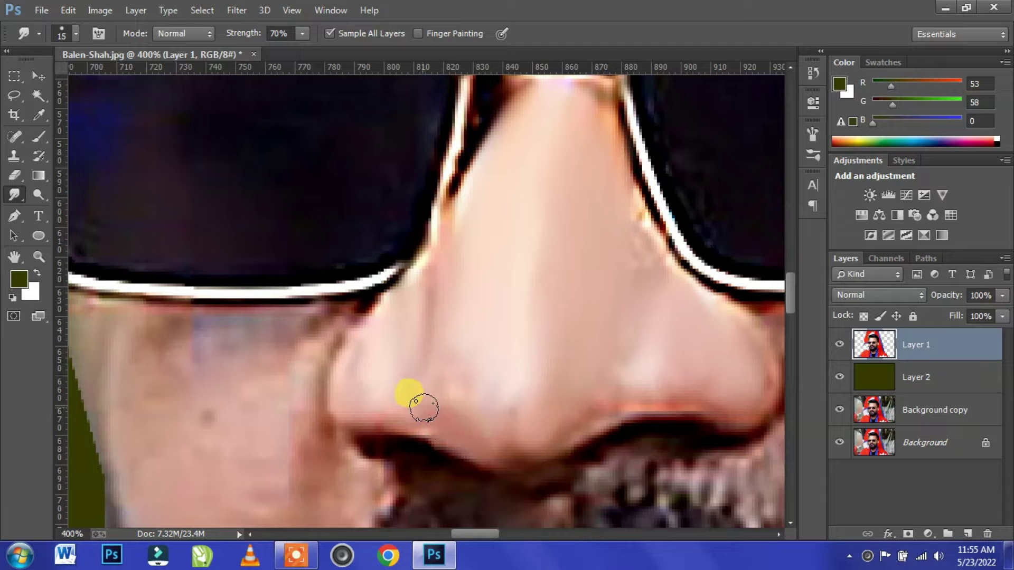
mouse_move(564, 411)
mouse_down()
mouse_move(725, 408)
mouse_move(441, 429)
mouse_move(360, 411)
mouse_up()
drag(359, 354, 342, 404)
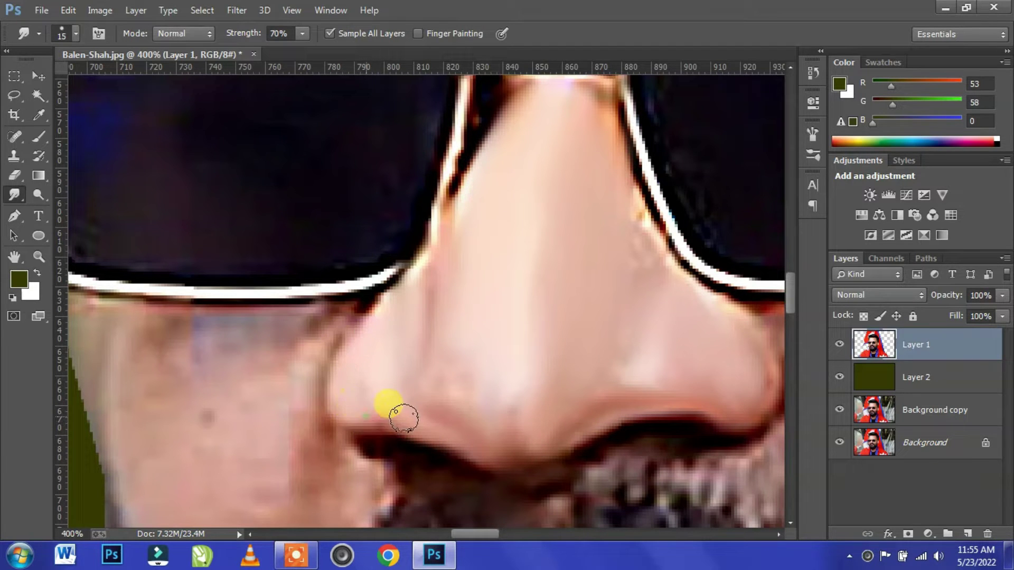
drag(404, 419, 362, 272)
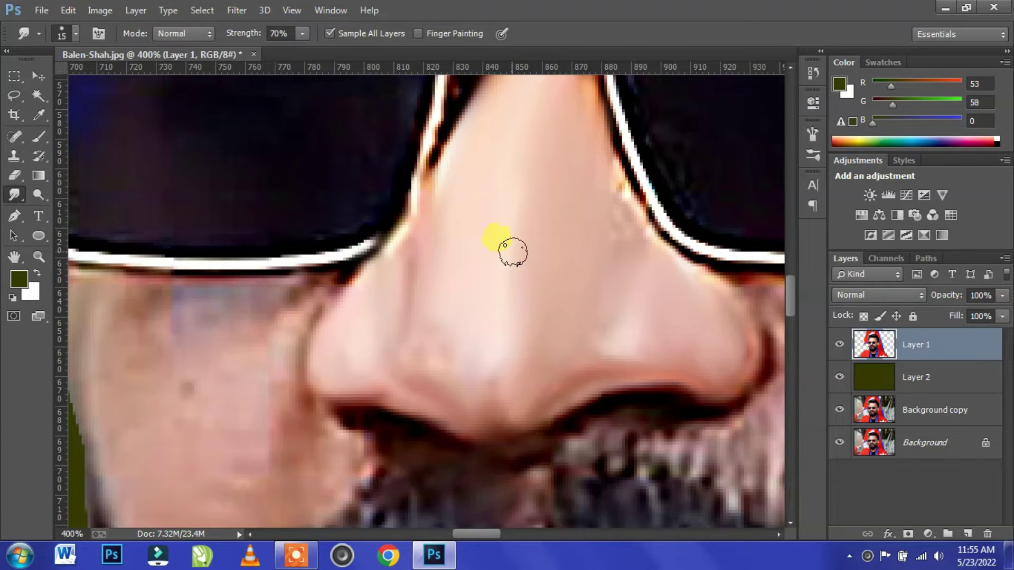
drag(513, 252, 597, 313)
mouse_move(667, 331)
mouse_down()
mouse_move(478, 396)
mouse_move(370, 350)
mouse_move(246, 361)
mouse_up()
mouse_move(456, 306)
mouse_down()
mouse_move(469, 350)
mouse_move(526, 440)
mouse_up()
mouse_move(484, 320)
mouse_down()
mouse_move(528, 332)
mouse_move(623, 317)
mouse_move(607, 351)
mouse_move(528, 337)
mouse_move(657, 334)
mouse_move(645, 347)
mouse_move(497, 321)
mouse_up()
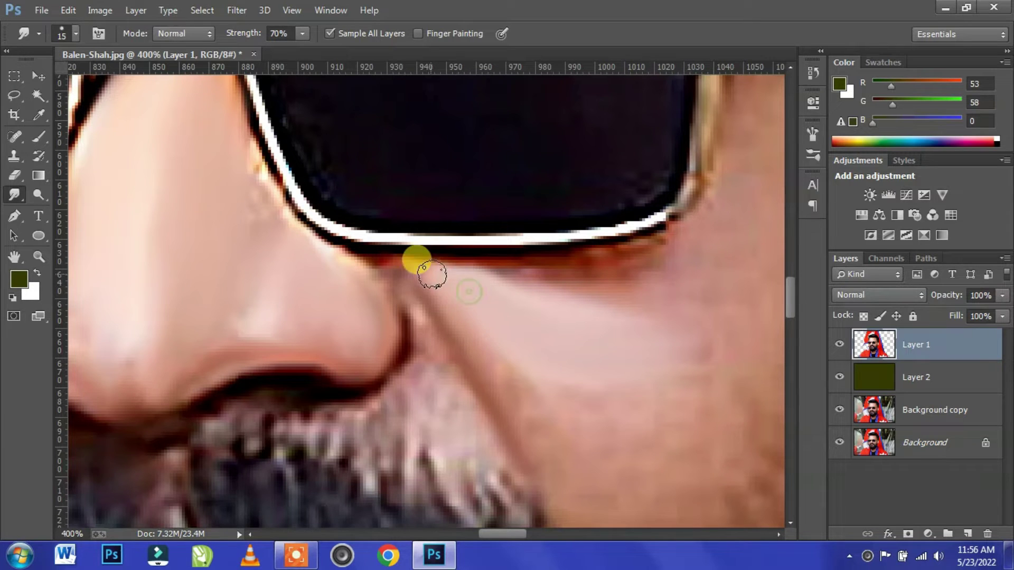
- Smooth the cheek beside the nose down toward the beard
drag(613, 370, 444, 339)
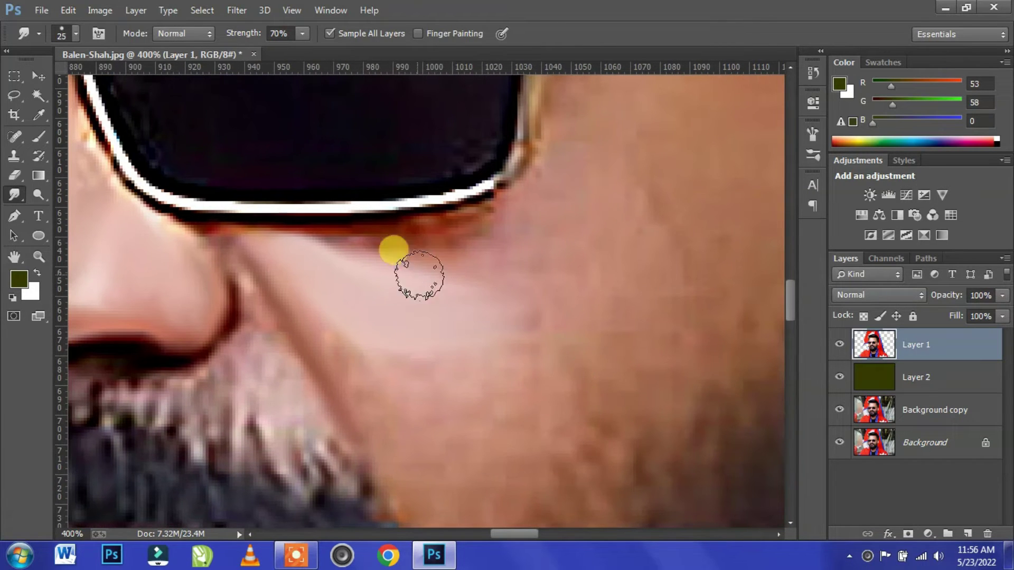
drag(419, 275, 513, 243)
drag(616, 199, 620, 270)
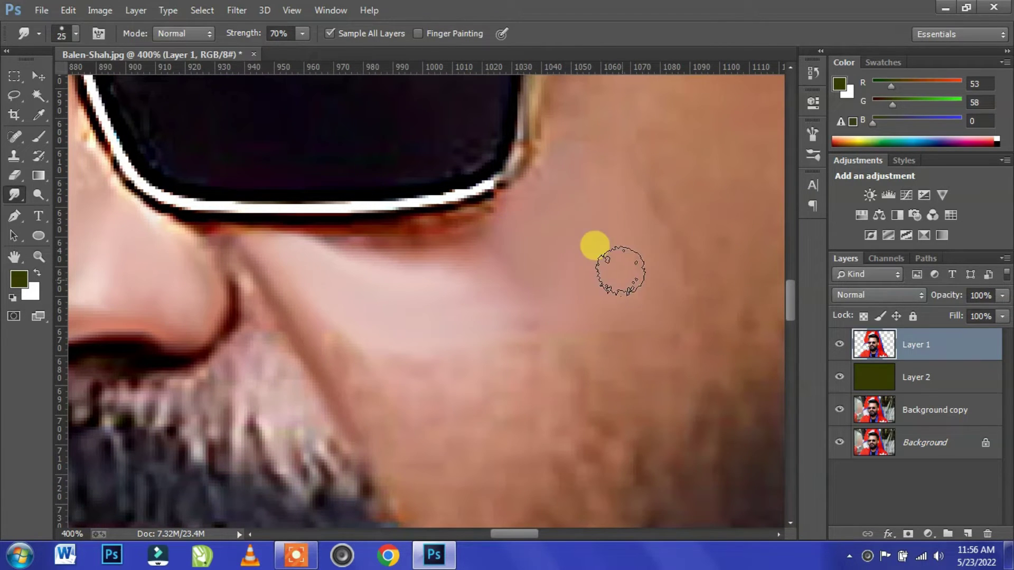
scroll(609, 294, down, 5)
mouse_move(444, 244)
mouse_down()
mouse_move(506, 319)
mouse_move(491, 244)
mouse_move(464, 362)
mouse_move(342, 210)
mouse_move(429, 331)
mouse_up()
mouse_move(395, 225)
mouse_down()
mouse_move(527, 244)
mouse_move(484, 370)
mouse_move(489, 170)
mouse_move(596, 178)
mouse_move(584, 253)
mouse_move(537, 220)
mouse_move(560, 165)
mouse_move(487, 277)
mouse_move(502, 312)
mouse_move(474, 317)
mouse_up()
drag(394, 242, 436, 320)
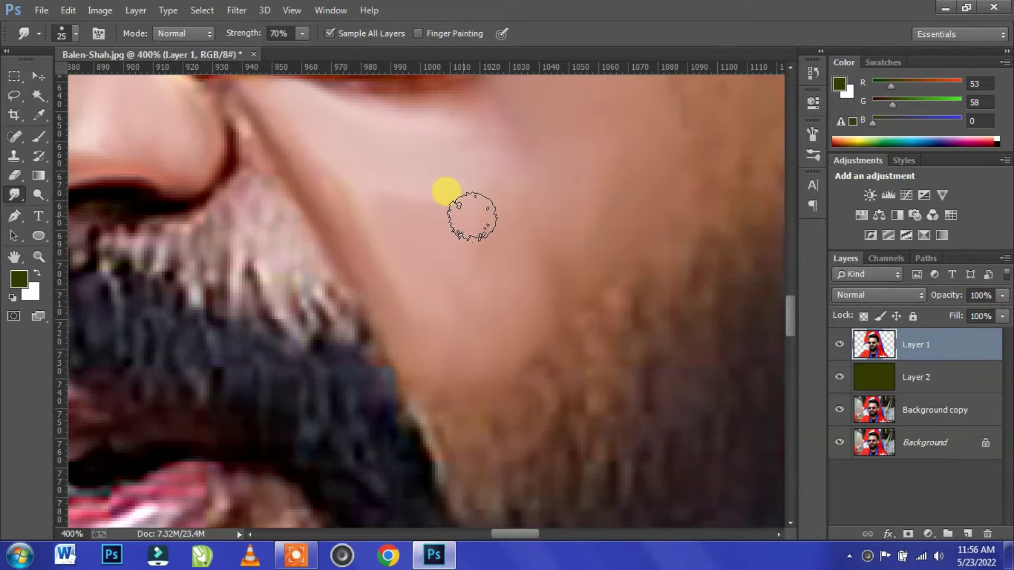
- With a 35 px brush, blend the broad cheek under the sunglasses and near the temple
drag(472, 217, 301, 362)
key(bracketright)
mouse_move(476, 228)
mouse_down()
mouse_move(392, 442)
mouse_move(550, 265)
mouse_move(423, 287)
mouse_move(455, 277)
mouse_move(397, 317)
mouse_move(426, 407)
mouse_up()
scroll(423, 328, up, 3)
mouse_move(423, 328)
mouse_down()
mouse_move(443, 384)
mouse_move(532, 244)
mouse_move(554, 328)
mouse_move(550, 446)
mouse_move(386, 324)
mouse_move(363, 374)
mouse_up()
drag(410, 288, 493, 255)
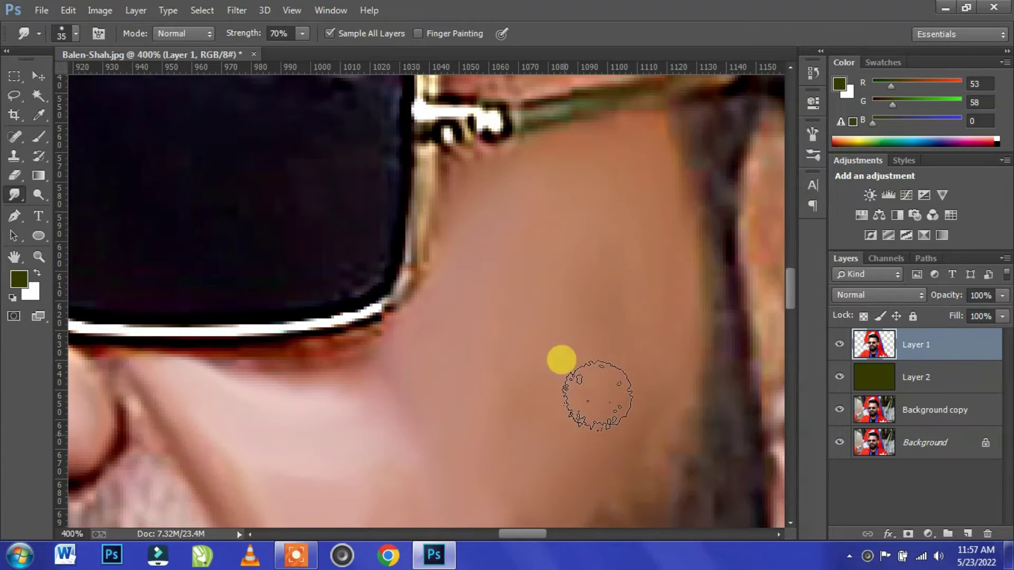
scroll(598, 395, down, 3)
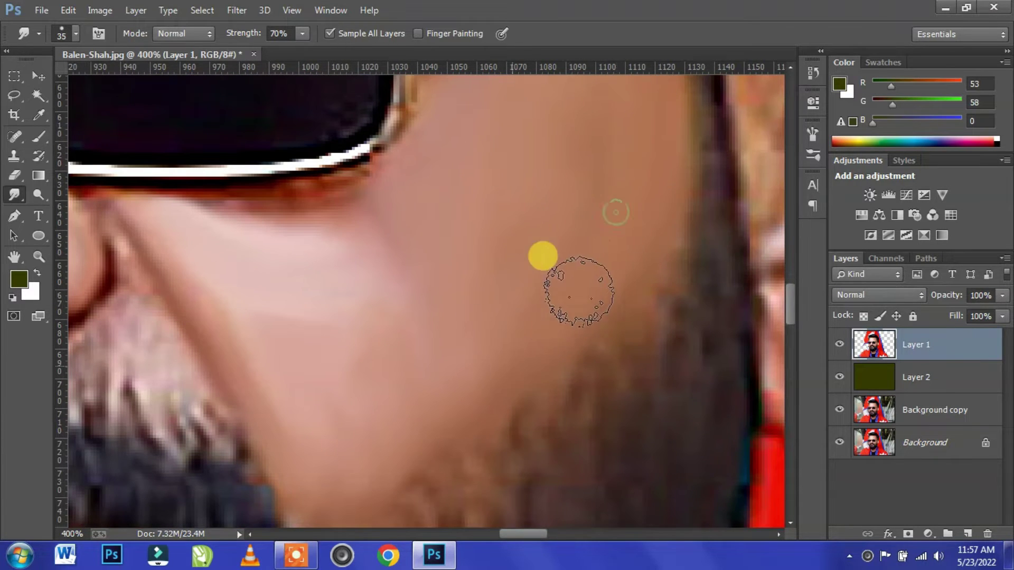
scroll(543, 256, down, 3)
scroll(509, 204, up, 3)
- At 15 px, blend the beard edge, nose crease and reddish shadow under the glasses
key(bracketleft)
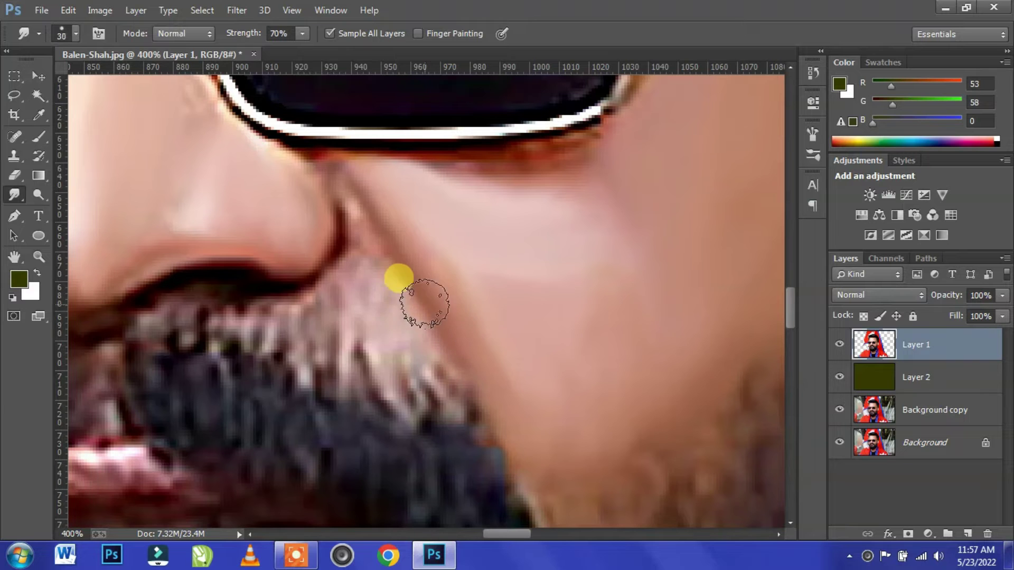
key(bracketleft)
key(bracketleft)
key(bracketleft)
mouse_move(411, 335)
mouse_down()
mouse_move(328, 283)
mouse_move(340, 226)
mouse_move(295, 271)
mouse_move(302, 233)
mouse_up()
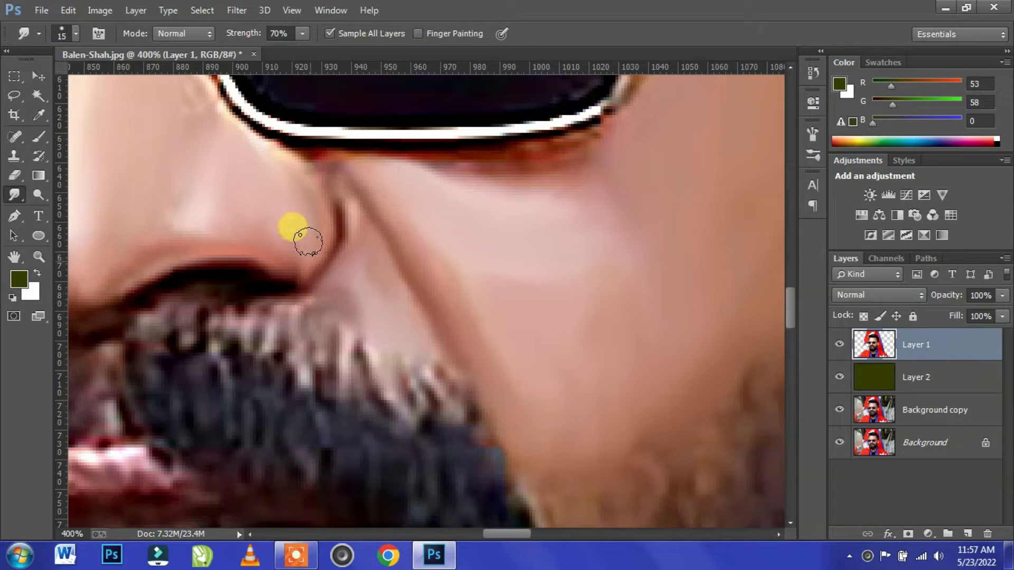
drag(337, 178, 377, 290)
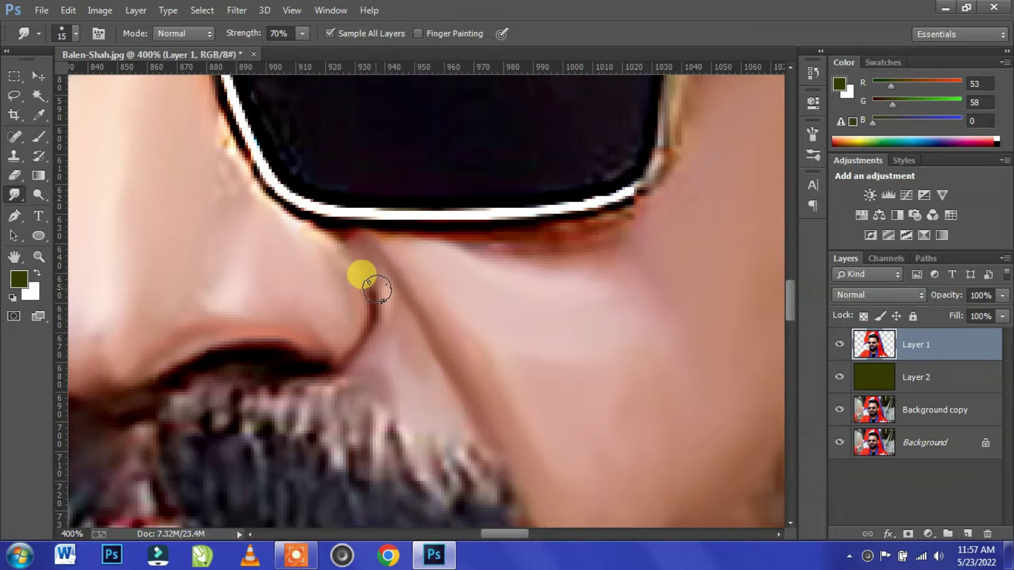
mouse_move(585, 242)
mouse_down()
mouse_move(500, 243)
mouse_move(653, 198)
mouse_up()
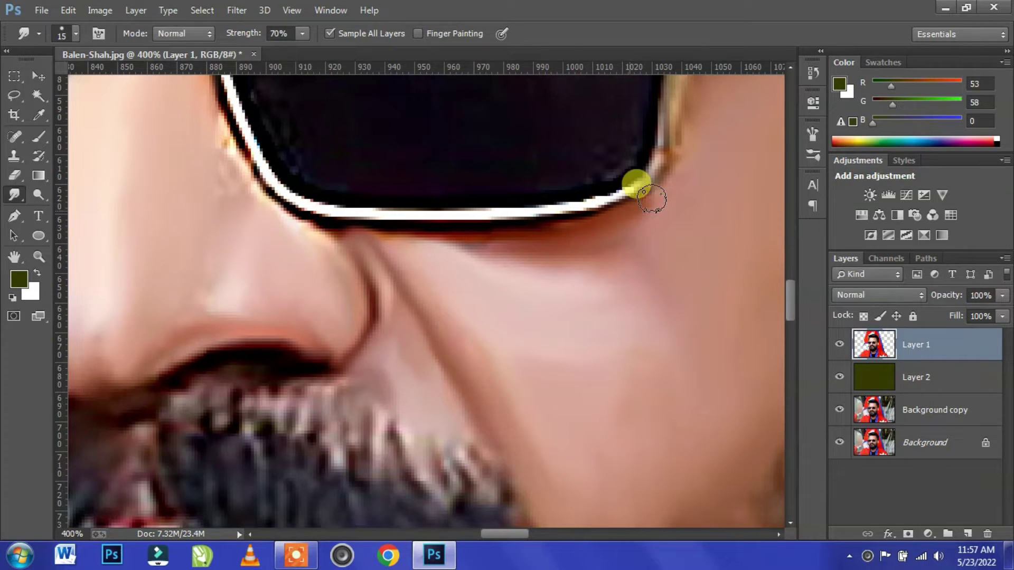
scroll(585, 338, down, 3)
- Smudge the bluish tint under the glasses and the nose crease into the cheek skin, down toward the beard
scroll(544, 313, up, 4)
scroll(476, 315, left, 8)
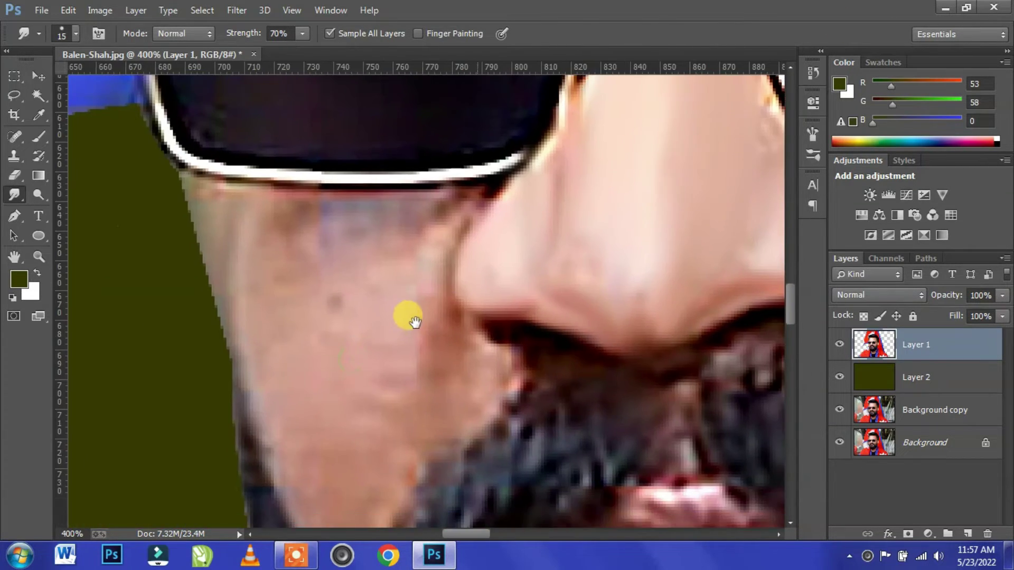
key(bracketright)
key(bracketright)
key(bracketright)
mouse_move(358, 286)
mouse_down()
mouse_move(351, 317)
mouse_move(384, 375)
mouse_up()
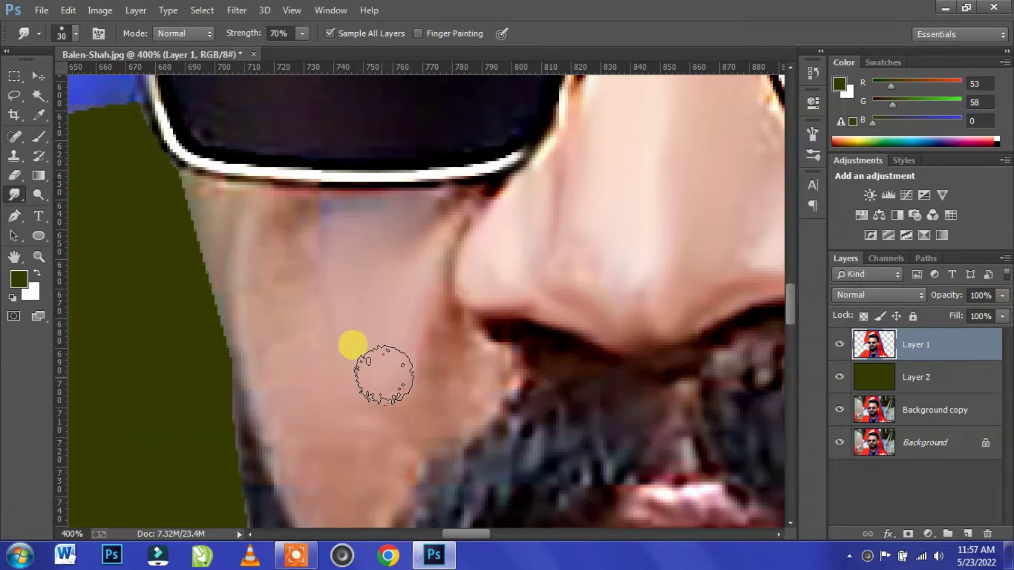
key(bracketleft)
mouse_move(459, 211)
mouse_down()
mouse_move(489, 199)
mouse_move(453, 238)
mouse_move(437, 280)
mouse_move(458, 219)
mouse_move(420, 294)
mouse_move(449, 209)
mouse_move(440, 206)
mouse_up()
mouse_move(321, 215)
mouse_down()
mouse_move(407, 355)
mouse_move(355, 343)
mouse_move(362, 291)
mouse_move(330, 243)
mouse_up()
mouse_move(365, 294)
mouse_down()
mouse_move(459, 363)
mouse_move(426, 410)
mouse_up()
scroll(426, 410, down, 3)
mouse_move(425, 356)
mouse_down()
mouse_move(426, 270)
mouse_move(396, 344)
mouse_move(404, 398)
mouse_up()
mouse_move(439, 311)
mouse_down()
mouse_move(442, 380)
mouse_move(403, 430)
mouse_move(335, 217)
mouse_up()
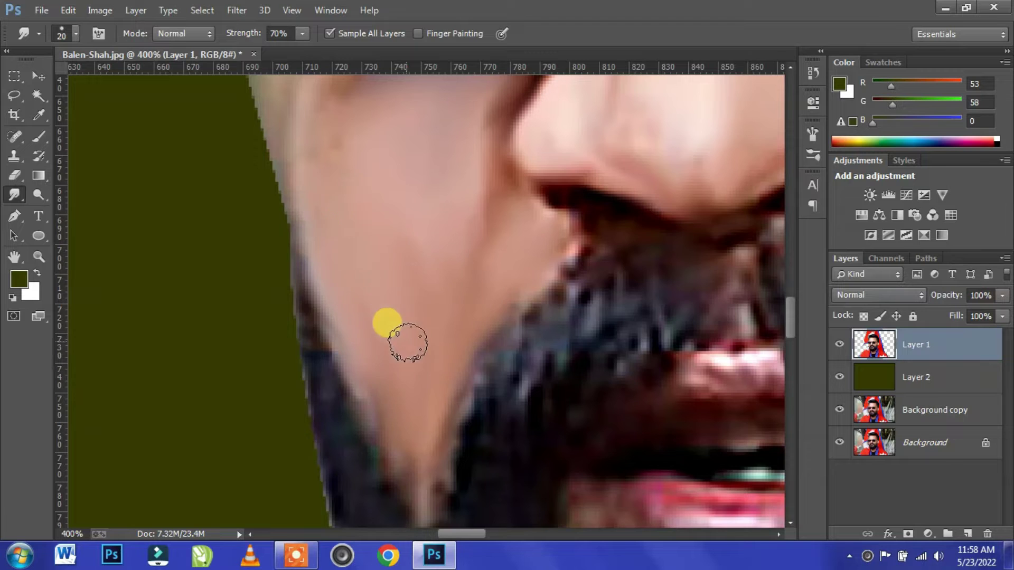
- Load Layer 1's selection and blend the skin tones along the side of the nose
scroll(380, 295, up, 3)
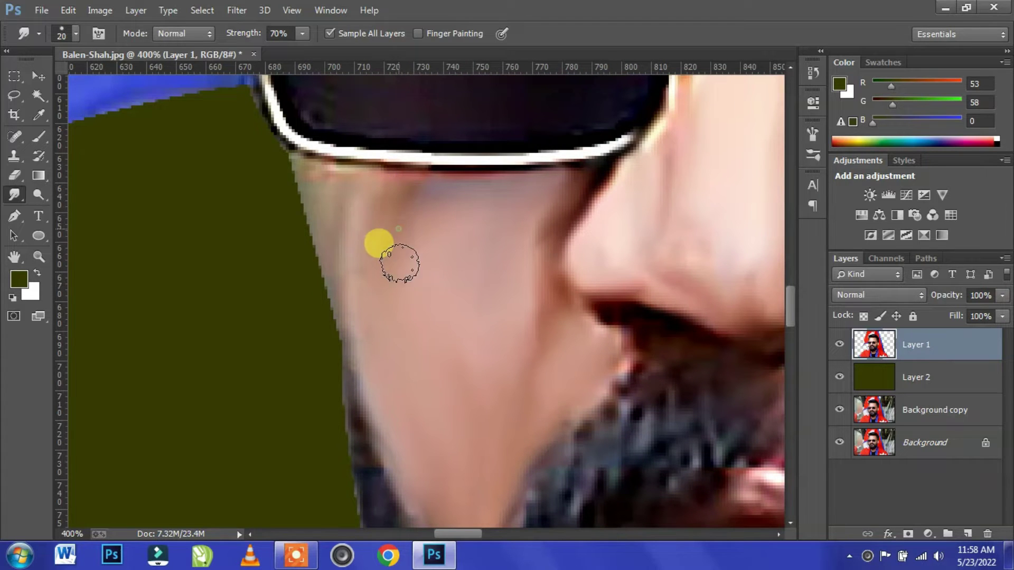
scroll(419, 283, up, 1)
scroll(419, 283, left, 2)
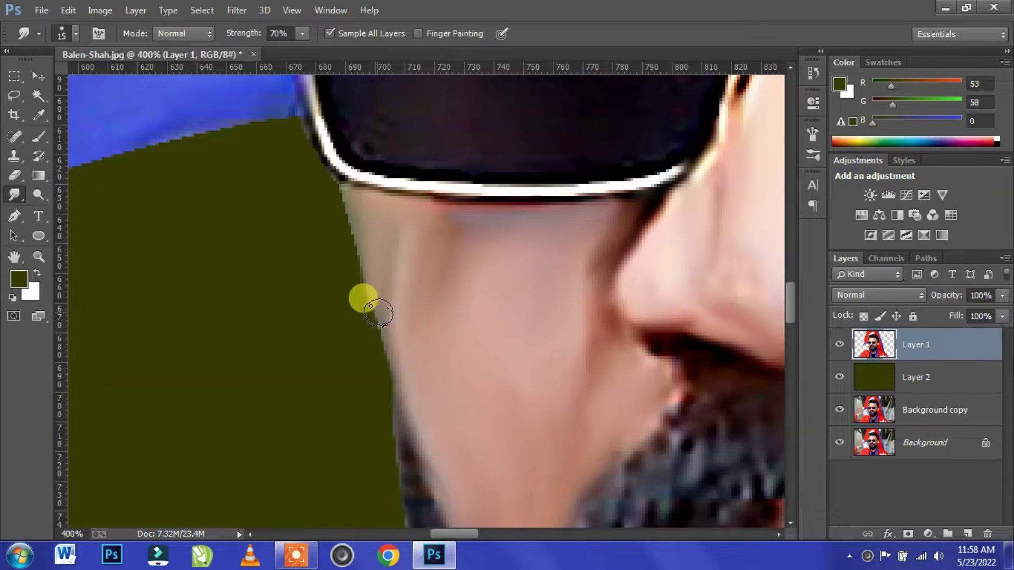
ctrl+click(875, 346)
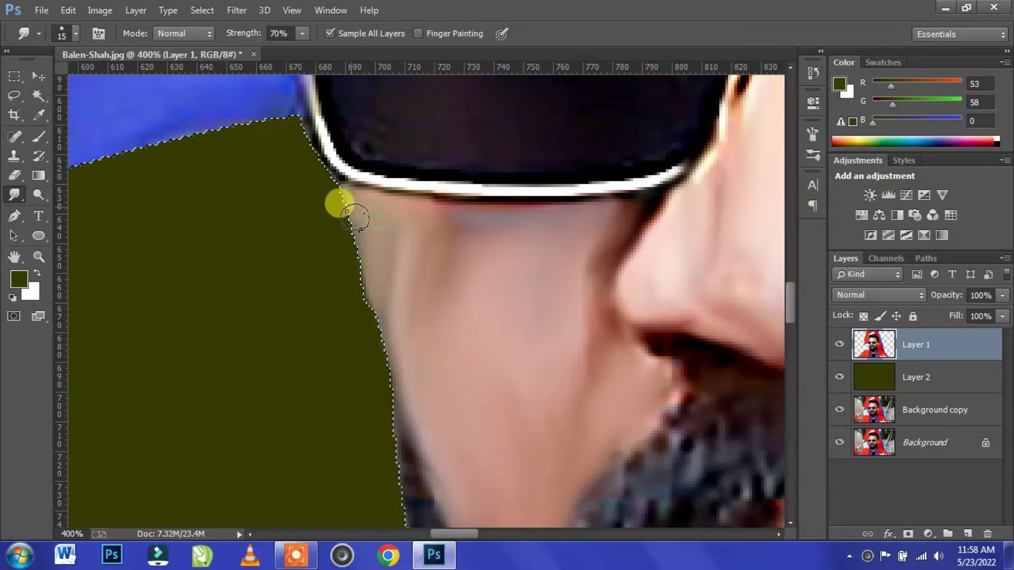
scroll(413, 266, right, 2)
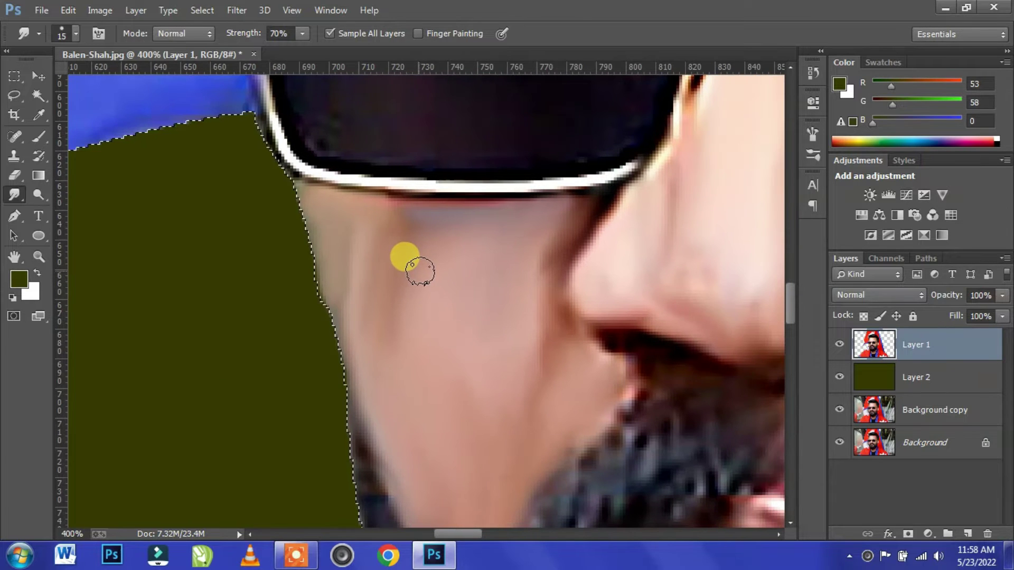
key(bracketright)
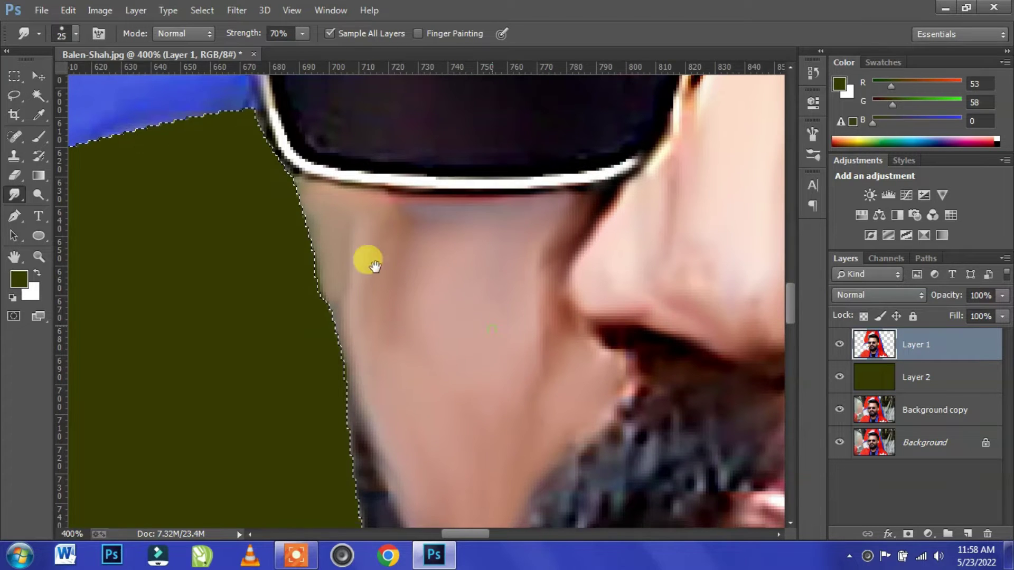
scroll(366, 260, right, 6)
scroll(520, 154, down, 3)
scroll(498, 305, up, 5)
key(bracketleft)
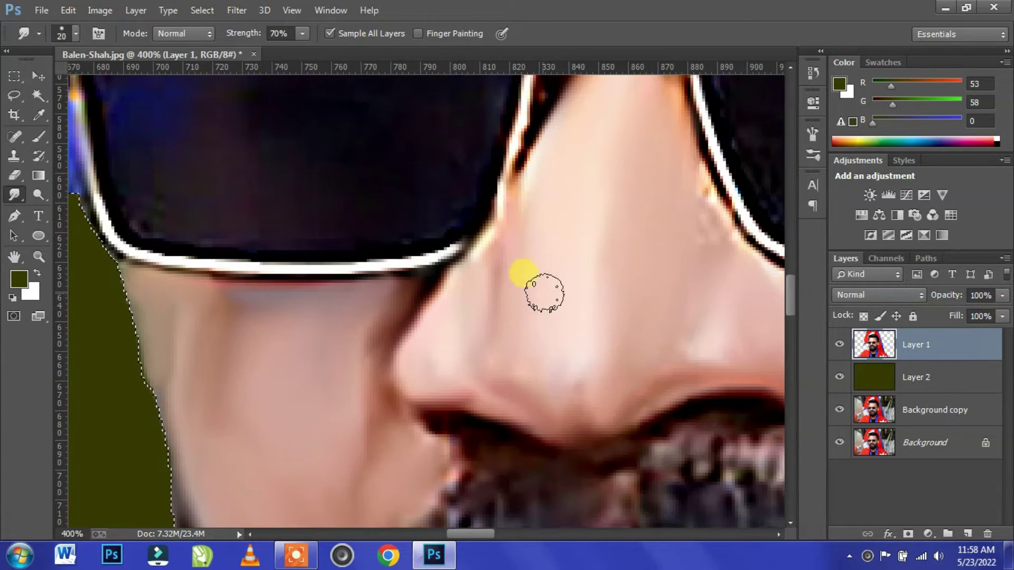
drag(524, 293, 567, 345)
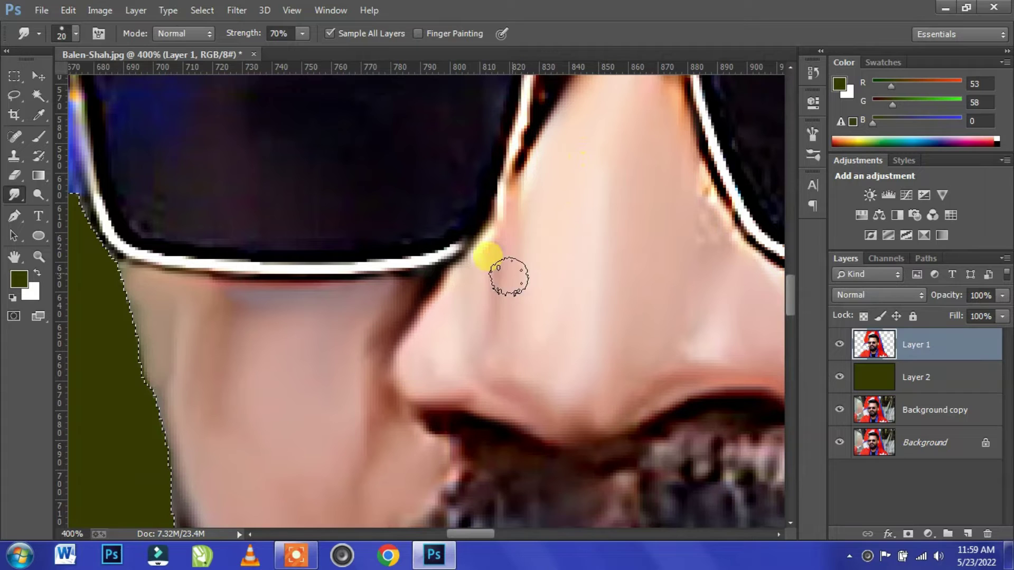
mouse_move(480, 290)
mouse_down()
mouse_move(482, 265)
mouse_move(444, 347)
mouse_move(482, 250)
mouse_move(431, 324)
mouse_up()
key(bracketright)
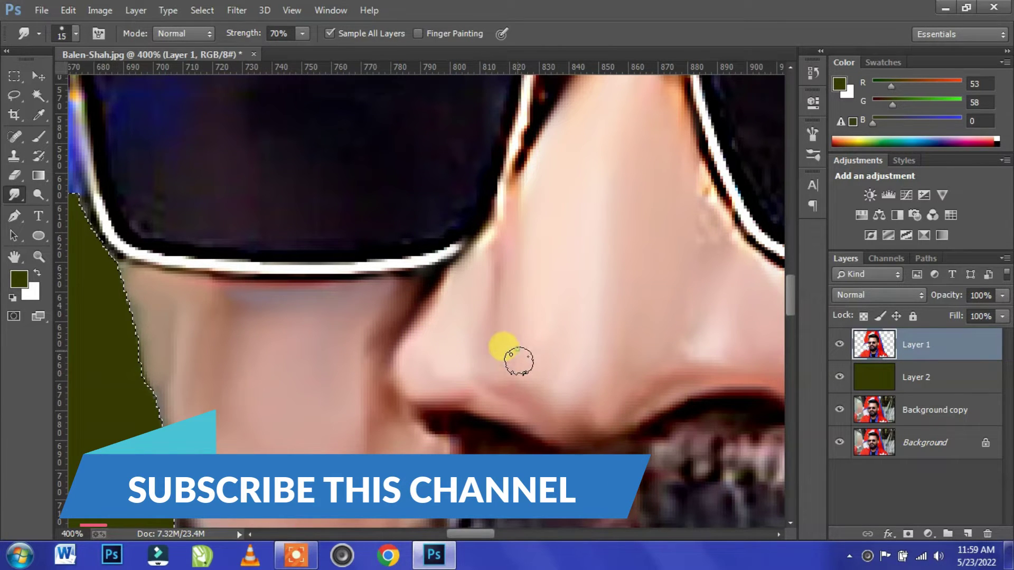
key(ctrl+0)
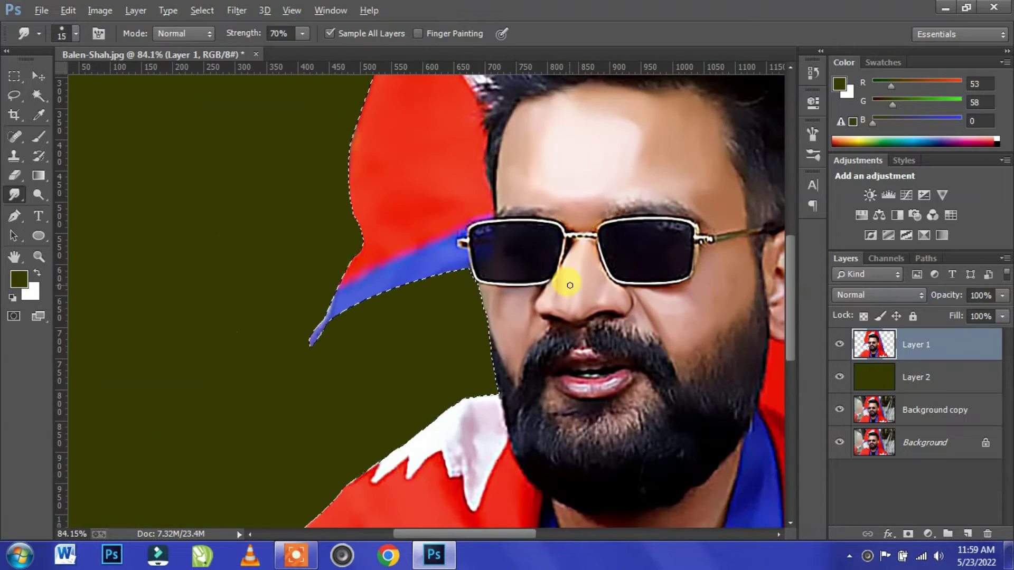
alt+click(839, 443)
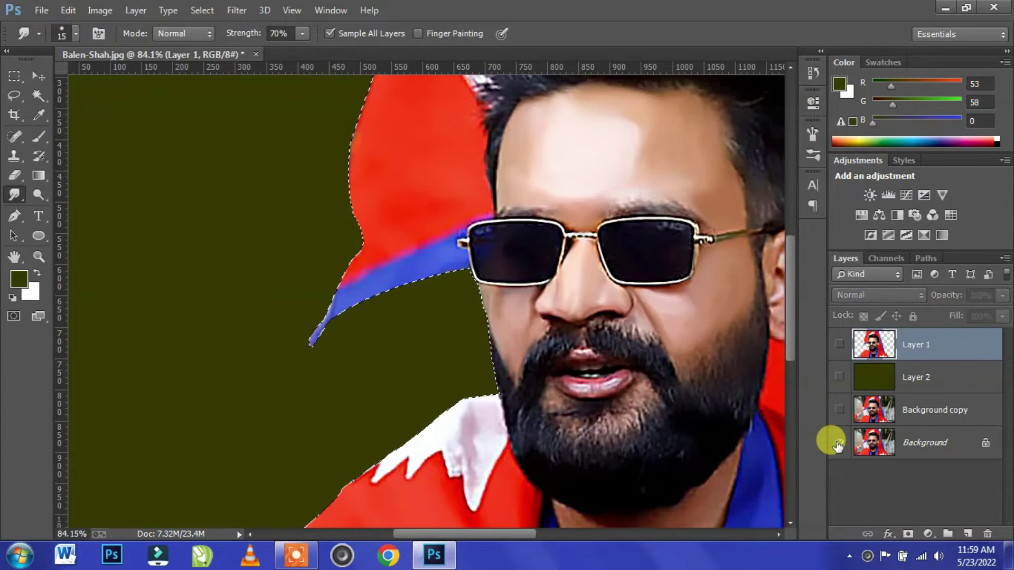
scroll(339, 295, up, 2)
scroll(460, 324, up, 1)
scroll(444, 330, up, 2)
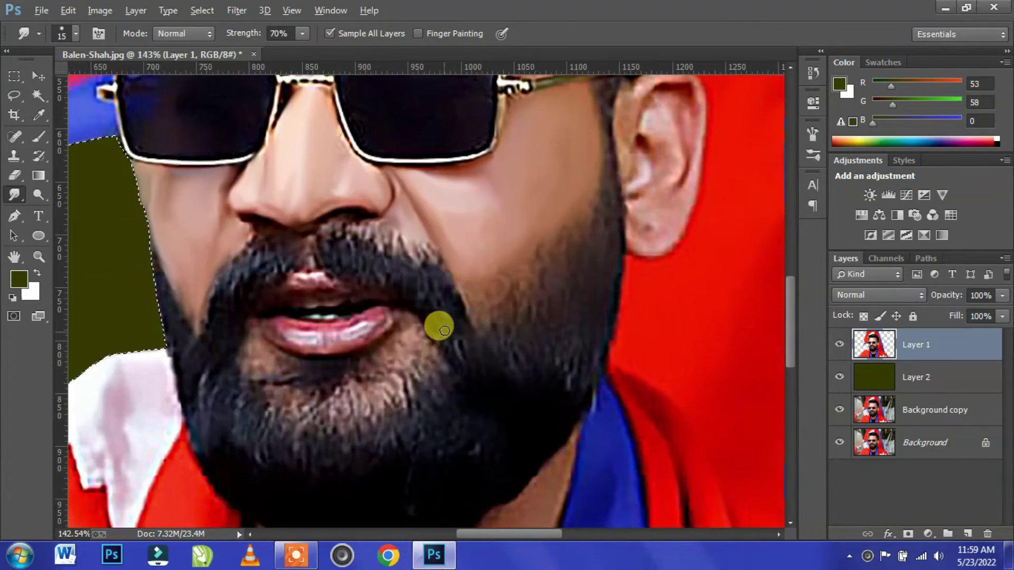
scroll(407, 354, up, 5)
scroll(475, 275, up, 2)
scroll(473, 287, up, 2)
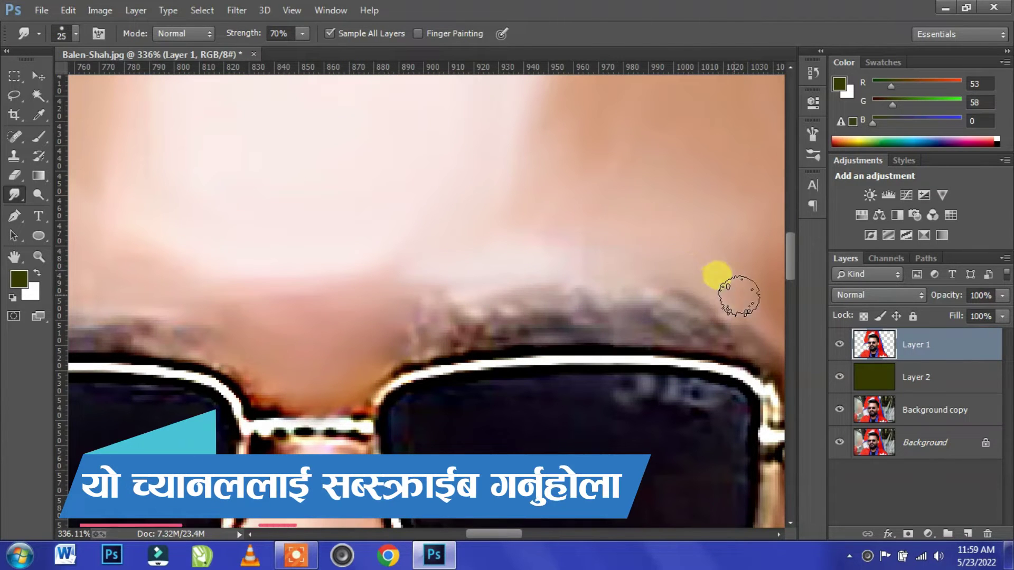
scroll(528, 261, down, 2)
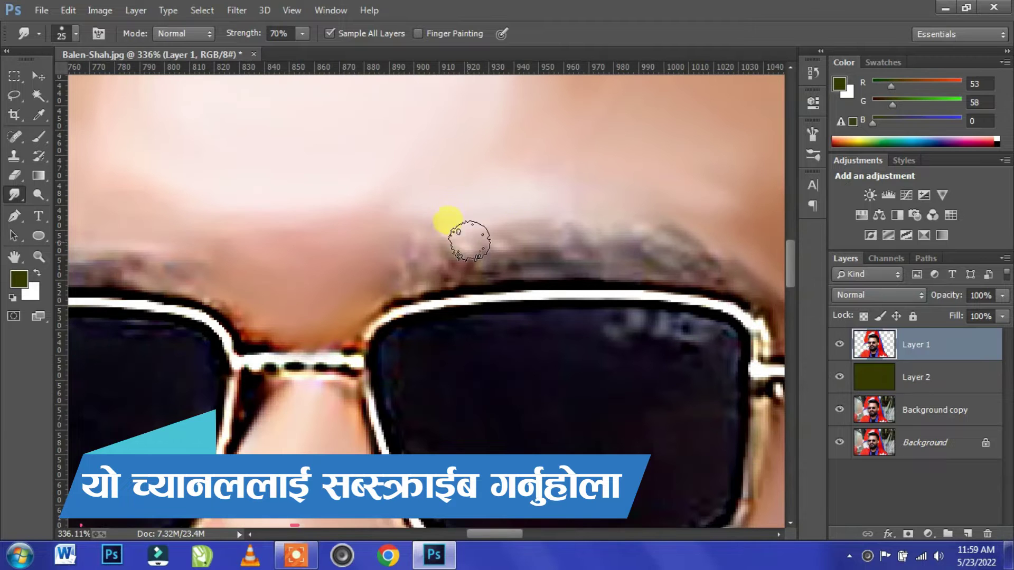
scroll(528, 285, down, 5)
scroll(604, 335, up, 3)
- Smudge the ear skin and smear away the dark spots on the earlobe
scroll(516, 328, up, 2)
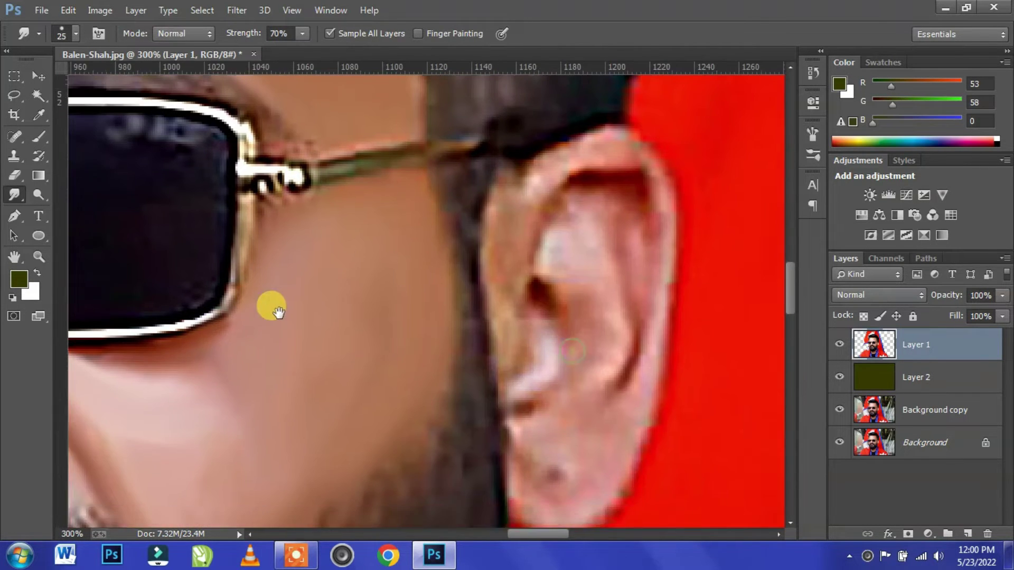
drag(278, 312, 250, 324)
drag(503, 284, 522, 301)
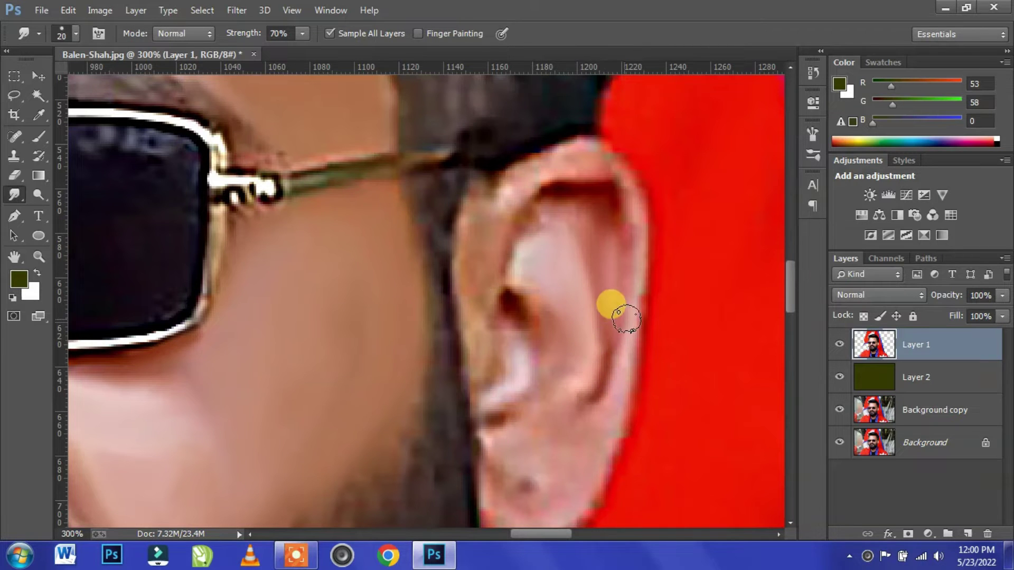
scroll(608, 399, down, 4)
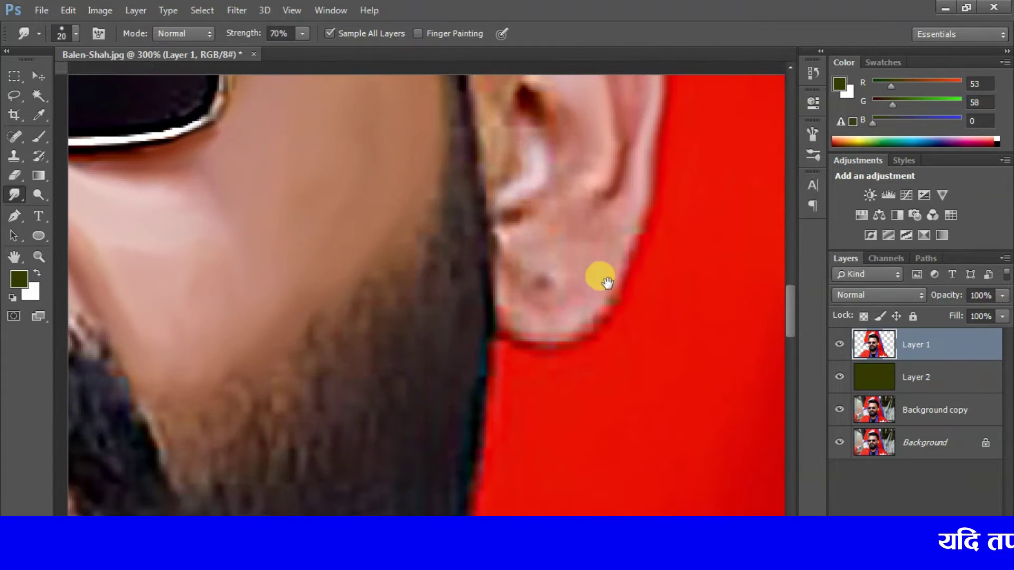
drag(528, 300, 521, 284)
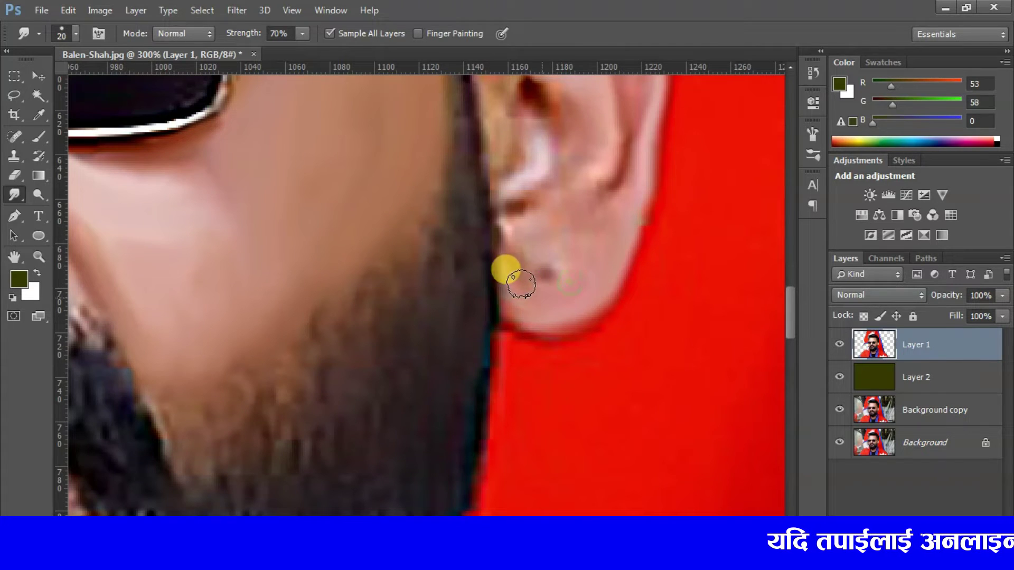
mouse_move(518, 246)
mouse_down()
mouse_move(512, 271)
mouse_move(543, 312)
mouse_move(578, 220)
mouse_move(581, 233)
mouse_move(528, 218)
mouse_move(557, 288)
mouse_move(569, 274)
mouse_up()
- Lightly smooth the inner ear and upper earlobe into soft skin
drag(658, 284, 657, 421)
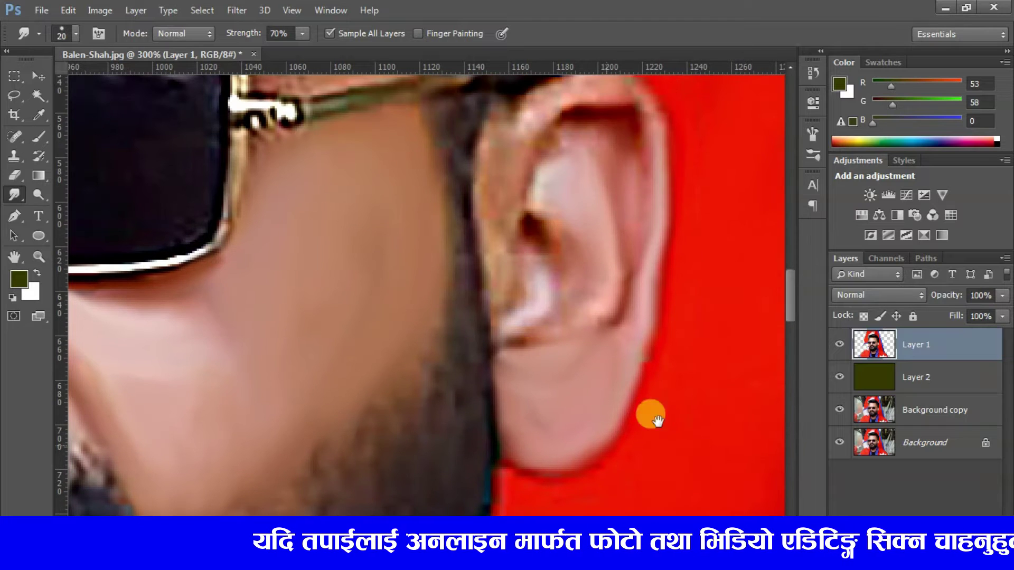
mouse_move(595, 247)
mouse_down()
mouse_move(565, 271)
mouse_move(559, 311)
mouse_move(518, 320)
mouse_move(527, 267)
mouse_move(482, 229)
mouse_move(479, 292)
mouse_move(507, 296)
mouse_move(486, 277)
mouse_move(496, 352)
mouse_move(537, 333)
mouse_move(607, 256)
mouse_move(635, 323)
mouse_move(629, 344)
mouse_move(631, 211)
mouse_move(603, 235)
mouse_move(587, 231)
mouse_move(641, 344)
mouse_move(536, 228)
mouse_move(512, 290)
mouse_up()
scroll(532, 270, up, 3)
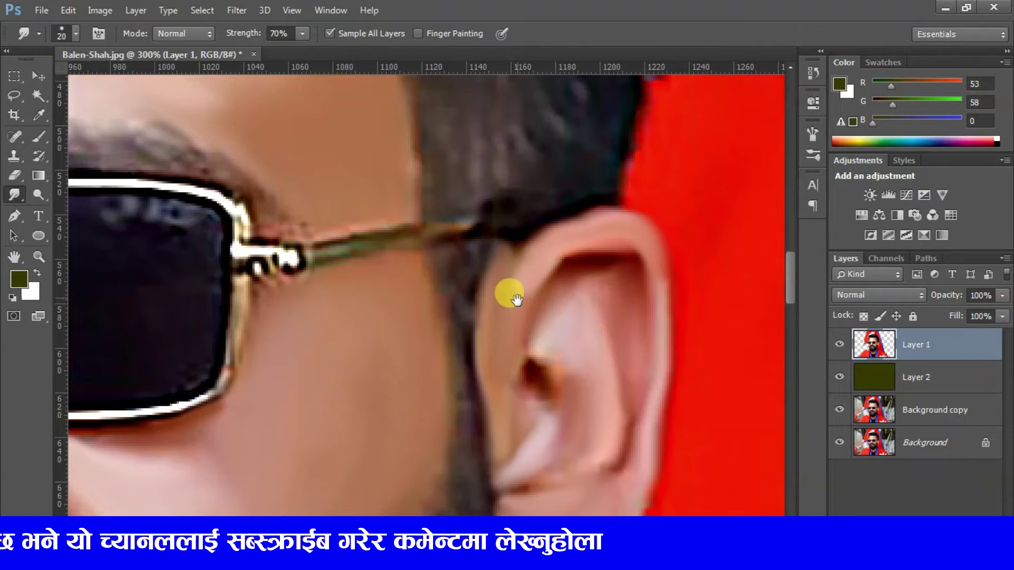
scroll(529, 275, down, 3)
mouse_move(555, 227)
mouse_down()
mouse_move(581, 195)
mouse_move(528, 297)
mouse_move(584, 220)
mouse_up()
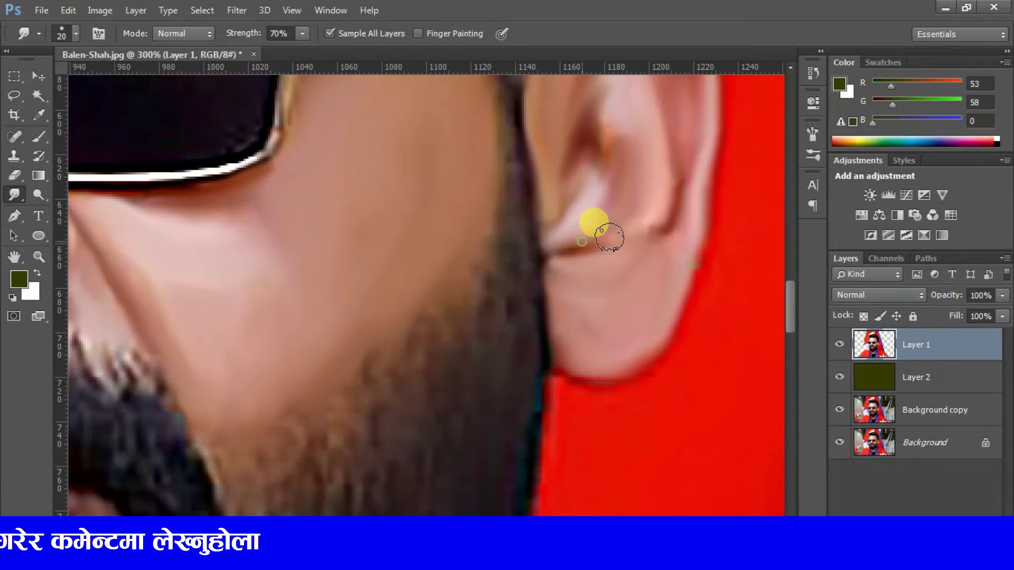
mouse_move(646, 215)
mouse_down()
mouse_move(600, 221)
mouse_move(545, 389)
mouse_move(611, 374)
mouse_move(325, 440)
mouse_move(343, 249)
mouse_move(219, 340)
mouse_move(290, 249)
mouse_move(356, 224)
mouse_move(323, 143)
mouse_move(421, 254)
mouse_up()
key(ctrl+r)
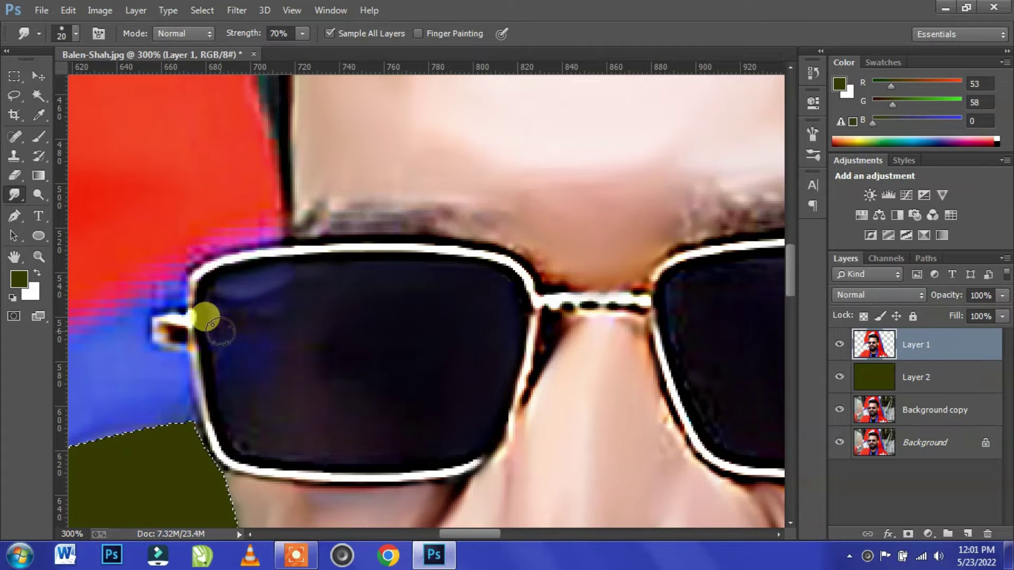
- Smudge the dark left and right lenses into even tones
mouse_move(317, 316)
mouse_down()
mouse_move(389, 421)
mouse_move(355, 430)
mouse_up()
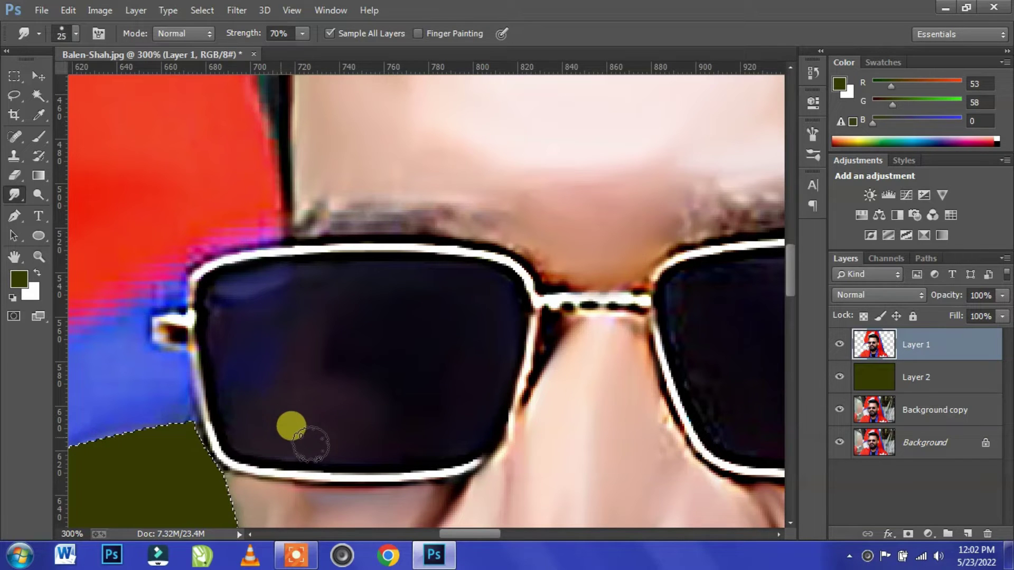
mouse_move(275, 405)
mouse_down()
mouse_move(253, 401)
mouse_move(317, 340)
mouse_move(369, 417)
mouse_move(471, 442)
mouse_move(256, 435)
mouse_move(220, 322)
mouse_move(269, 451)
mouse_move(233, 339)
mouse_move(254, 344)
mouse_up()
key(bracketleft)
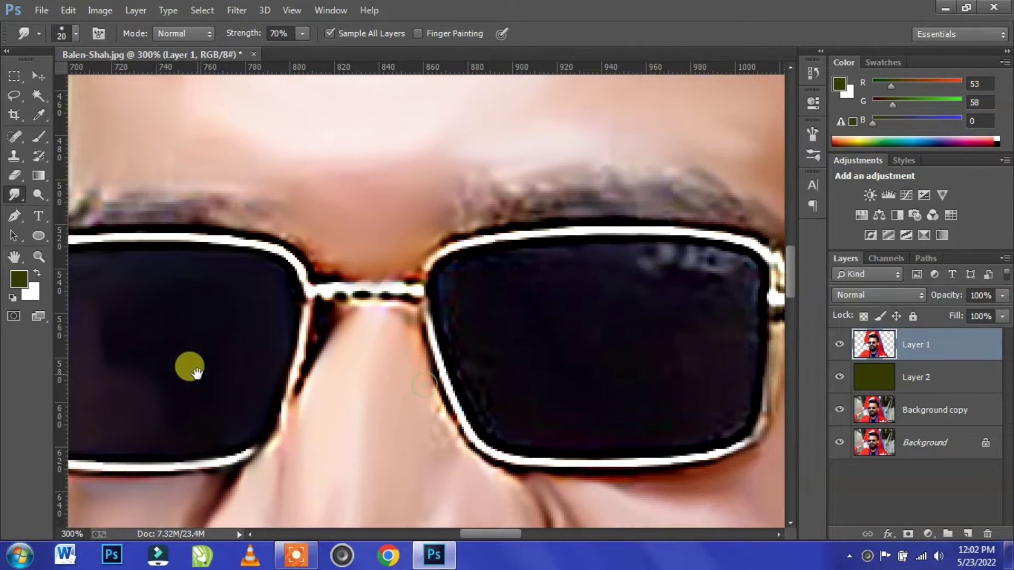
key(bracketright)
mouse_move(543, 311)
mouse_down()
mouse_move(490, 248)
mouse_move(611, 340)
mouse_move(473, 303)
mouse_move(552, 259)
mouse_move(680, 297)
mouse_move(684, 370)
mouse_move(654, 348)
mouse_move(565, 378)
mouse_move(507, 383)
mouse_move(453, 357)
mouse_move(519, 230)
mouse_move(601, 203)
mouse_move(691, 227)
mouse_move(691, 276)
mouse_move(607, 252)
mouse_move(437, 263)
mouse_move(482, 386)
mouse_move(605, 322)
mouse_move(539, 335)
mouse_move(593, 331)
mouse_move(627, 362)
mouse_move(488, 372)
mouse_move(480, 358)
mouse_up()
- Zoom in and smooth away dark spots along the glasses bridge and the nose below it
key(ctrl+plus)
key(ctrl+plus)
key(bracketleft)
mouse_move(552, 261)
mouse_down()
mouse_move(430, 241)
mouse_move(464, 261)
mouse_move(442, 280)
mouse_up()
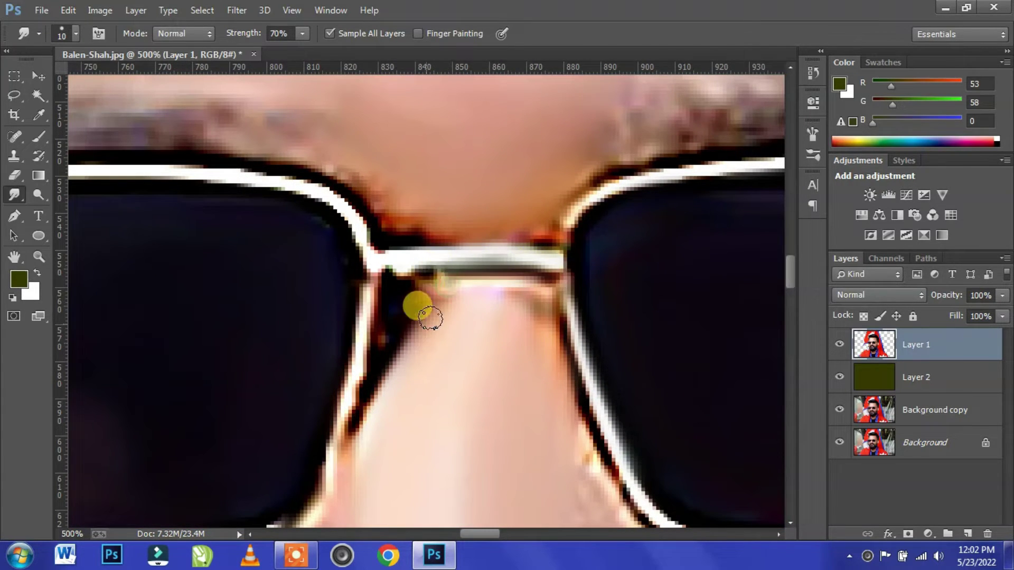
mouse_move(532, 328)
mouse_down()
mouse_move(534, 362)
mouse_move(460, 358)
mouse_up()
key(bracketright)
drag(412, 218, 428, 250)
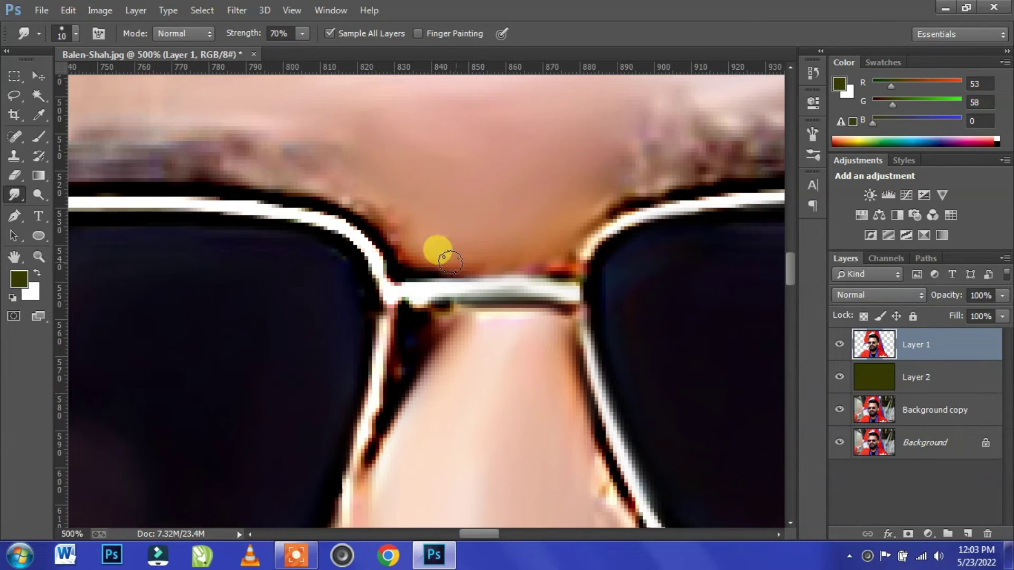
mouse_move(562, 248)
mouse_down()
mouse_move(586, 224)
mouse_move(568, 253)
mouse_up()
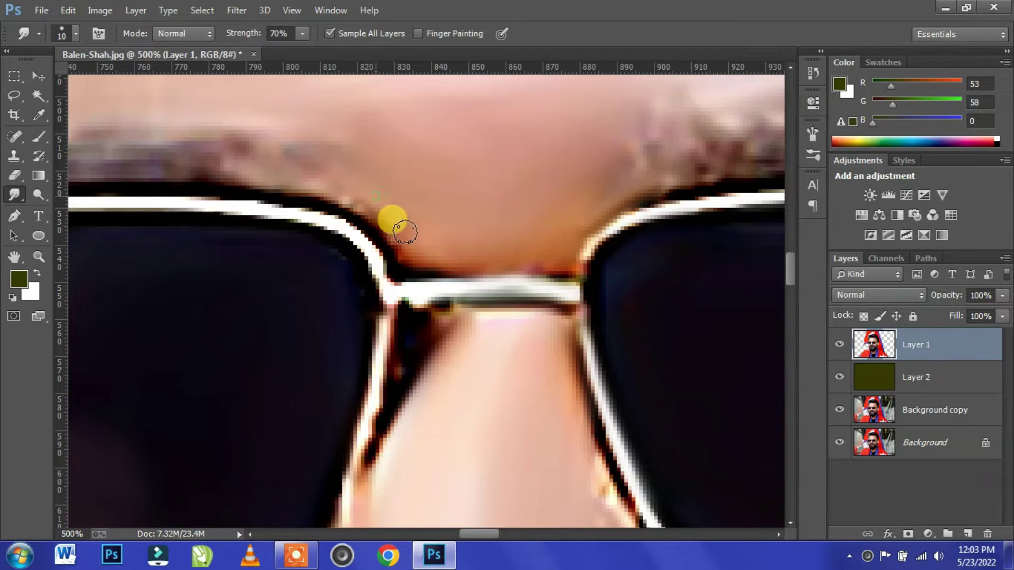
mouse_move(349, 222)
mouse_down()
mouse_move(407, 197)
mouse_move(563, 303)
mouse_up()
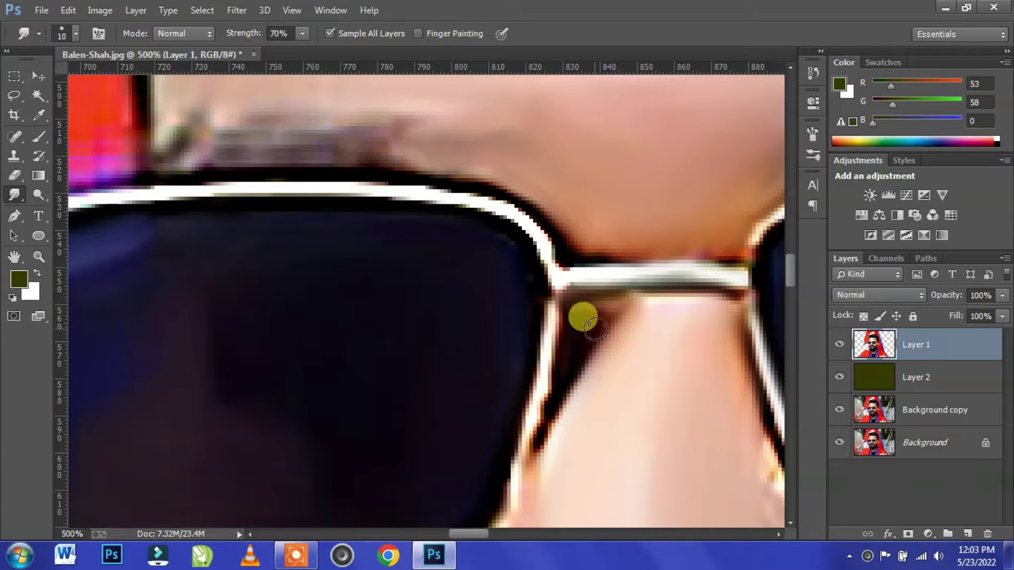
- Smooth the left lens's lower rim and its edge beside the flag, up to the top-left corner
scroll(543, 335, down, 3)
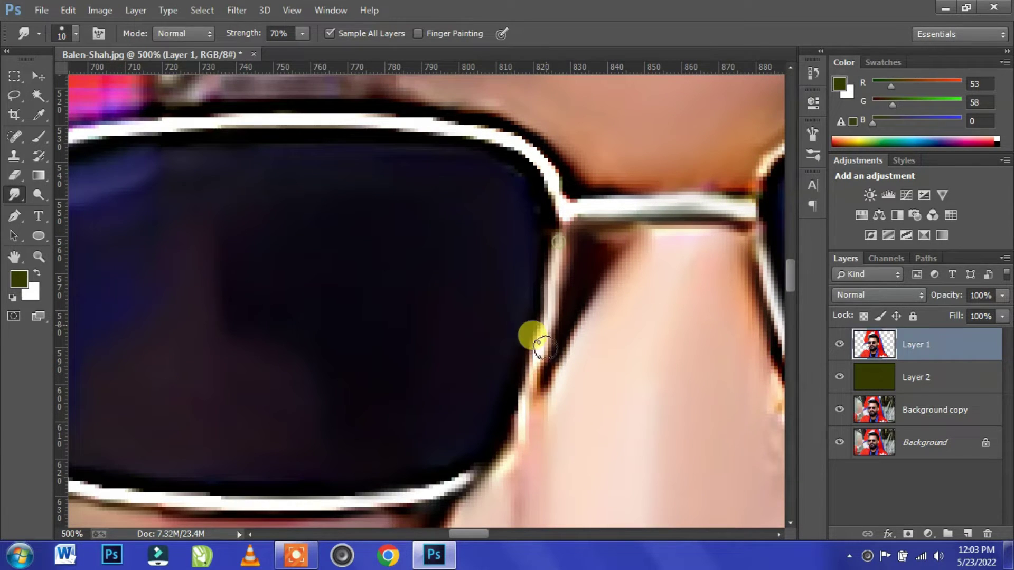
scroll(504, 391, down, 6)
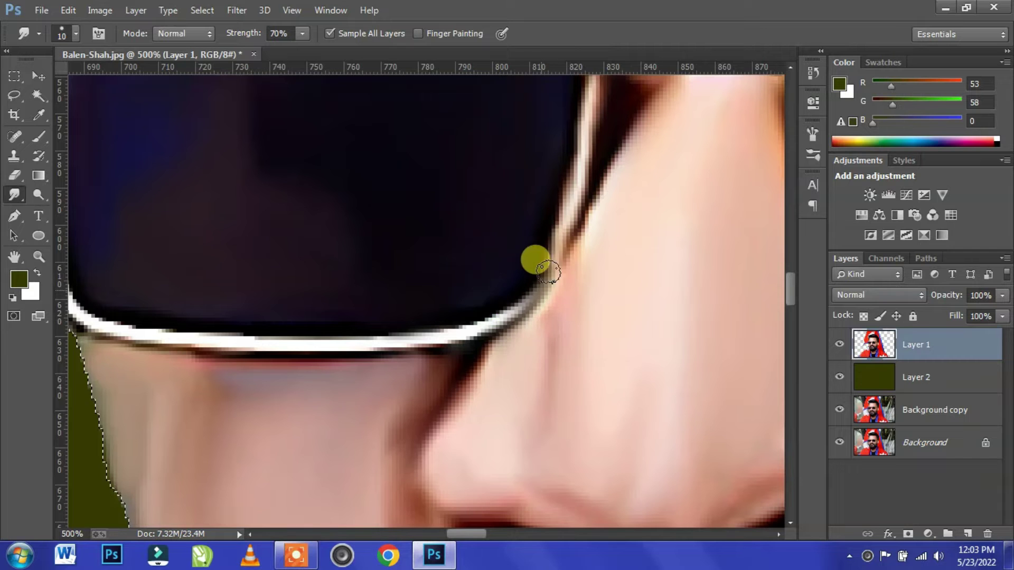
scroll(505, 346, left, 3)
scroll(504, 346, down, 2)
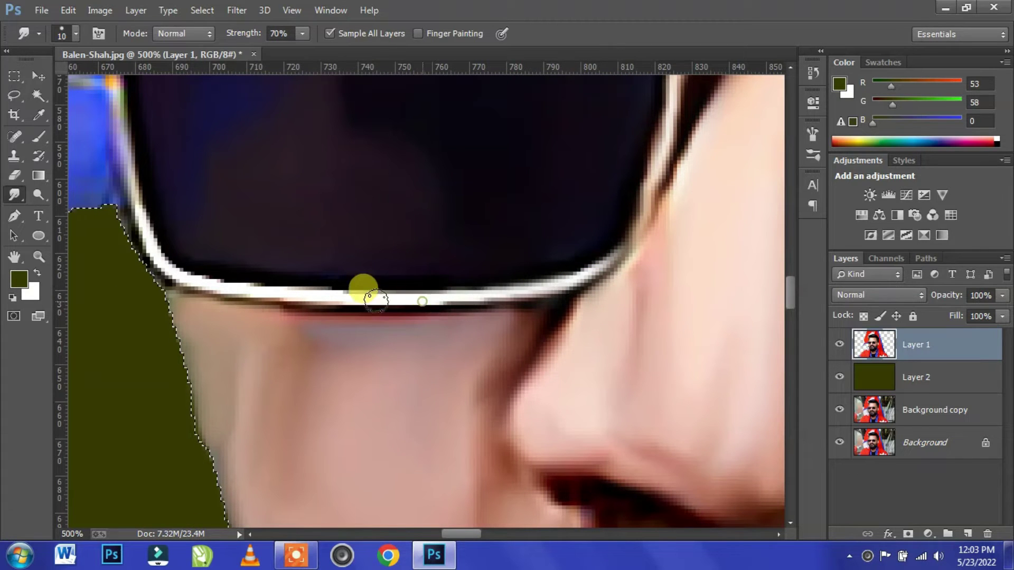
drag(375, 301, 188, 275)
mouse_move(139, 222)
mouse_down()
mouse_move(113, 113)
mouse_move(138, 225)
mouse_up()
mouse_move(146, 145)
mouse_down()
mouse_move(140, 211)
mouse_move(118, 153)
mouse_up()
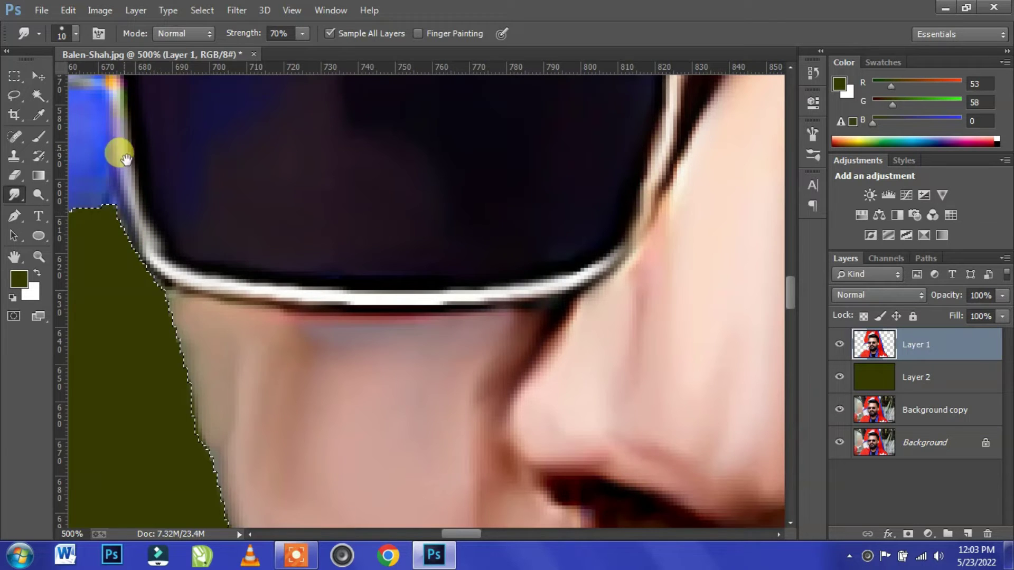
scroll(232, 226, up, 6)
scroll(233, 226, left, 4)
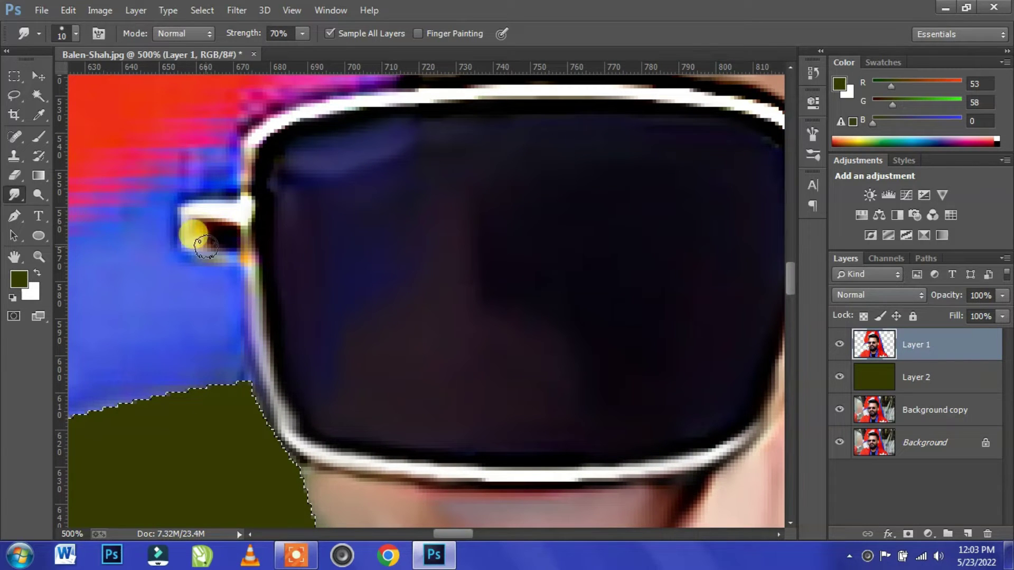
drag(249, 225, 290, 122)
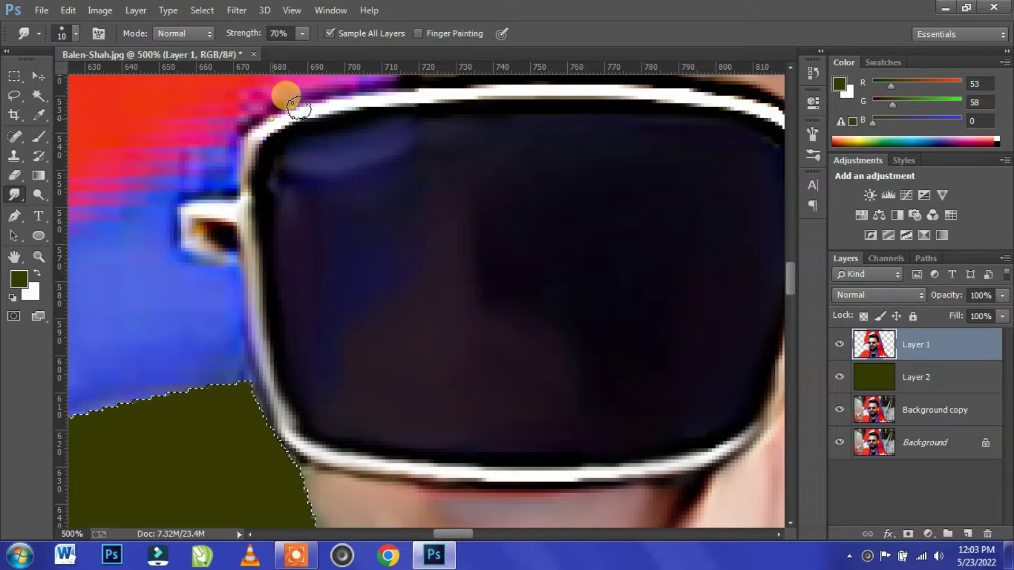
- Smooth the left lens's top rim to the right corner and along the bridge
scroll(329, 143, up, 5)
scroll(329, 143, right, 4)
mouse_move(227, 238)
mouse_down()
mouse_move(332, 227)
mouse_move(528, 250)
mouse_up()
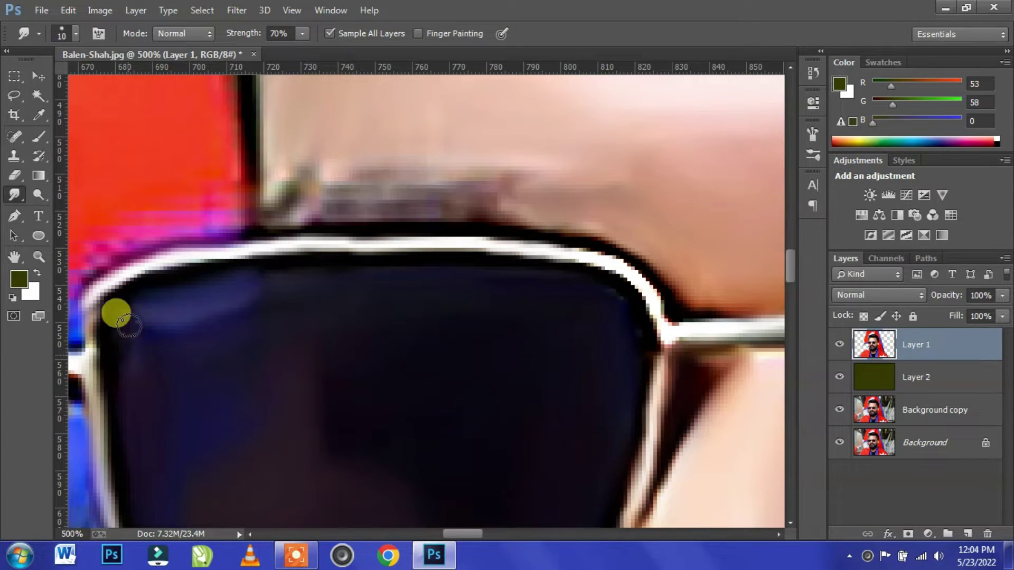
scroll(129, 326, right, 3)
drag(226, 312, 528, 304)
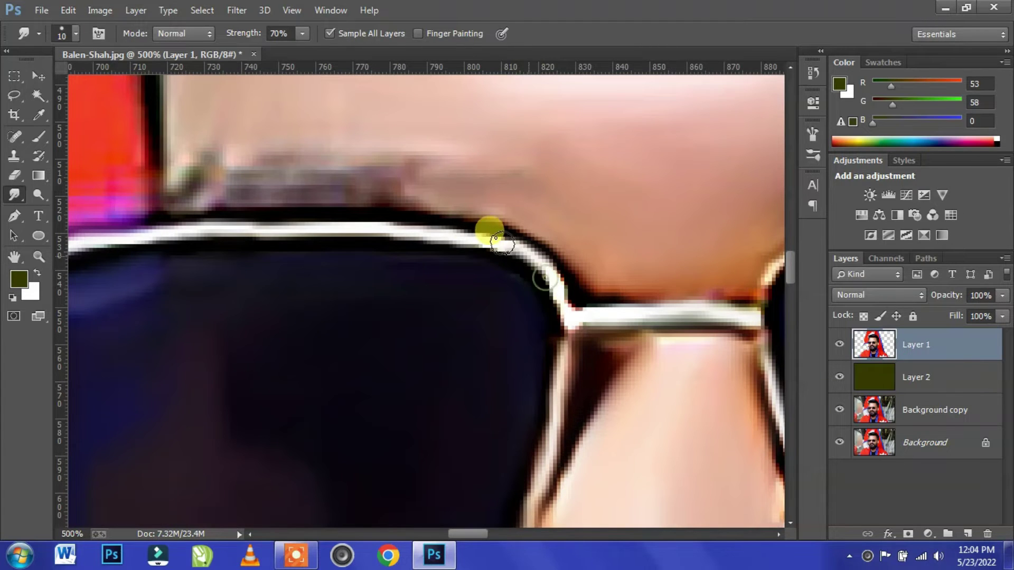
drag(594, 321, 711, 309)
mouse_move(436, 191)
mouse_down()
mouse_move(457, 305)
mouse_move(107, 150)
mouse_up()
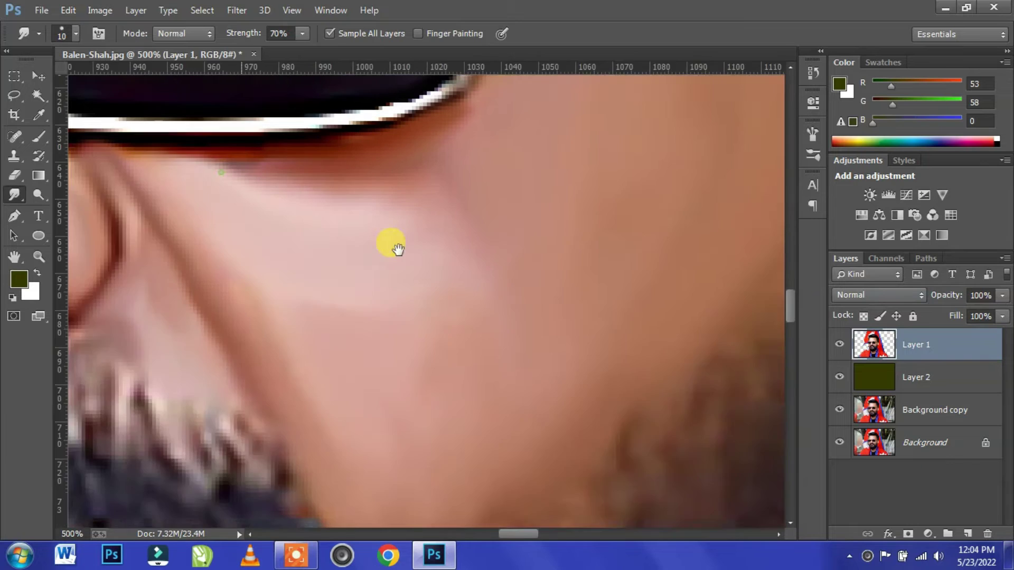
- Smooth the right lens's lower rim, the frame beside the bridge, and its top rim
drag(251, 198, 265, 231)
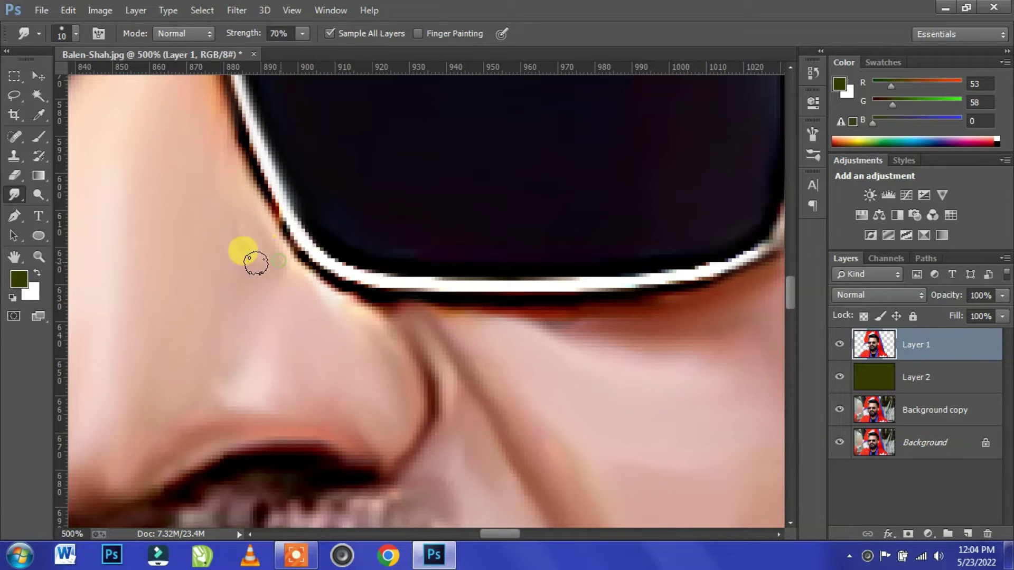
mouse_move(317, 258)
mouse_down()
mouse_move(509, 281)
mouse_move(642, 278)
mouse_up()
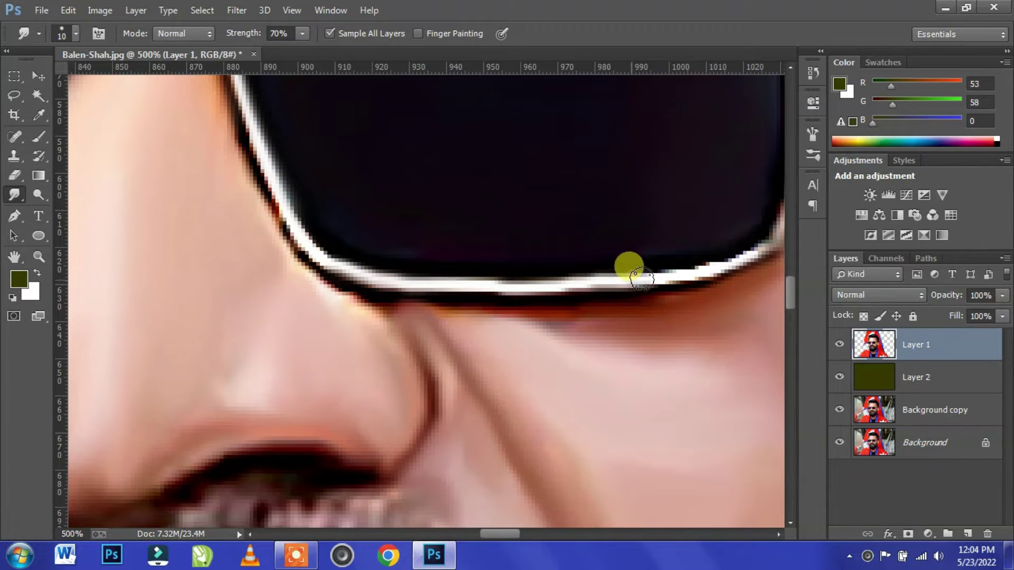
drag(215, 149, 263, 315)
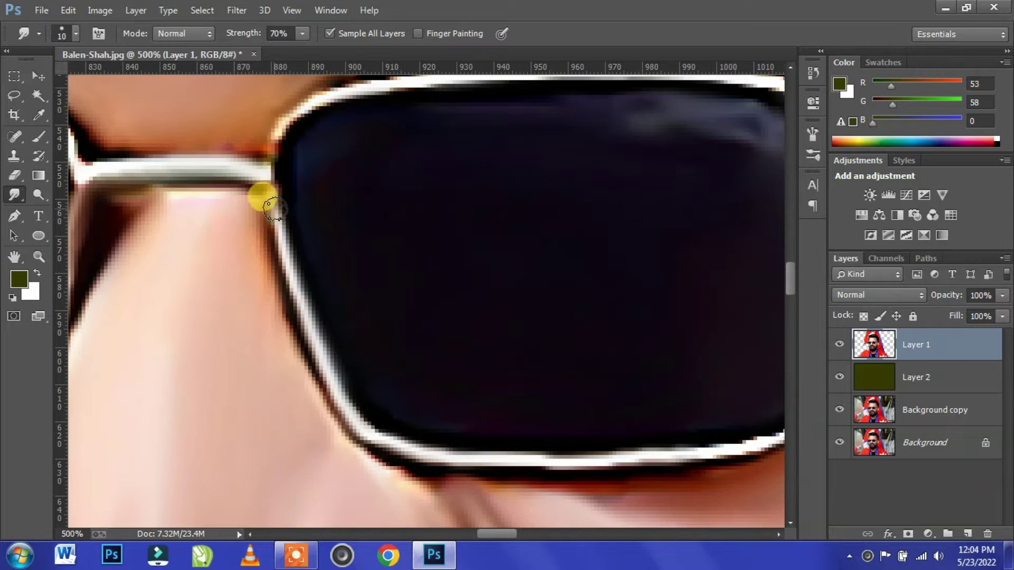
mouse_move(265, 174)
mouse_down()
mouse_move(290, 90)
mouse_move(161, 5)
mouse_up()
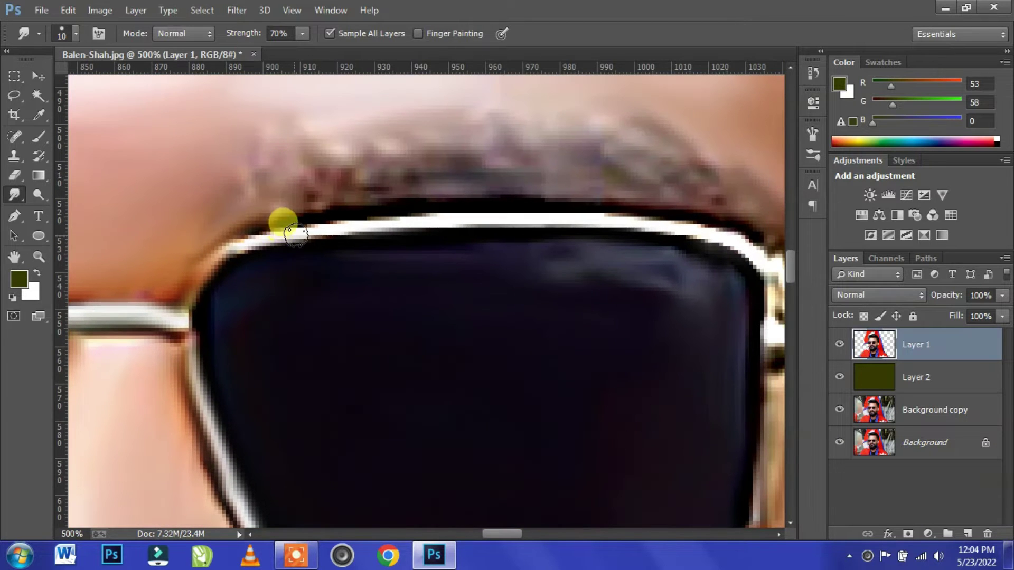
drag(296, 235, 183, 295)
drag(306, 225, 571, 232)
- Smear the hinge highlight along the temple arm and the frame edge below the hinge
scroll(486, 285, right, 5)
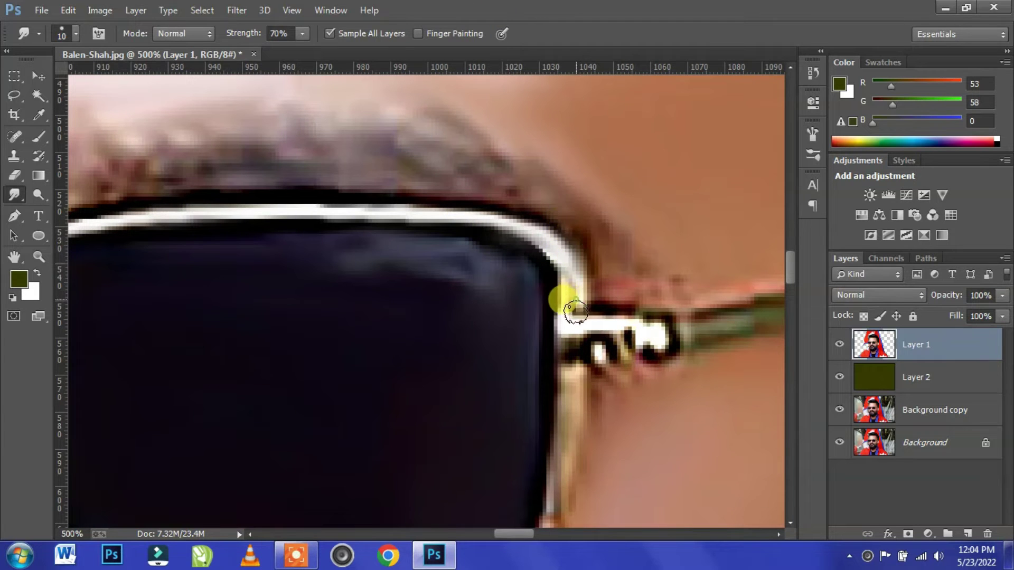
drag(575, 313, 636, 320)
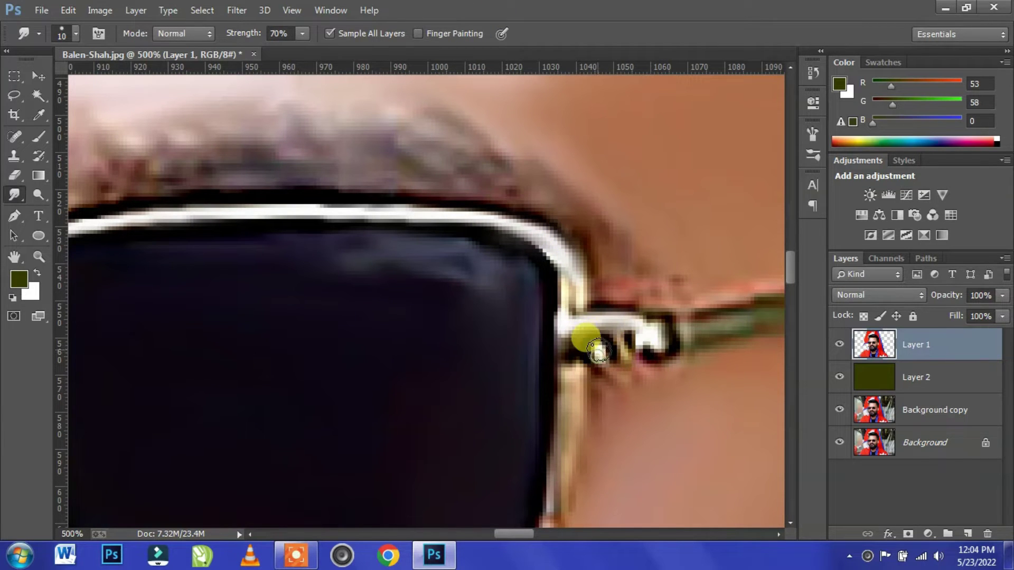
mouse_move(561, 336)
mouse_down()
mouse_move(560, 392)
mouse_move(565, 321)
mouse_move(539, 450)
mouse_move(516, 459)
mouse_move(557, 401)
mouse_move(540, 490)
mouse_move(562, 362)
mouse_move(689, 303)
mouse_up()
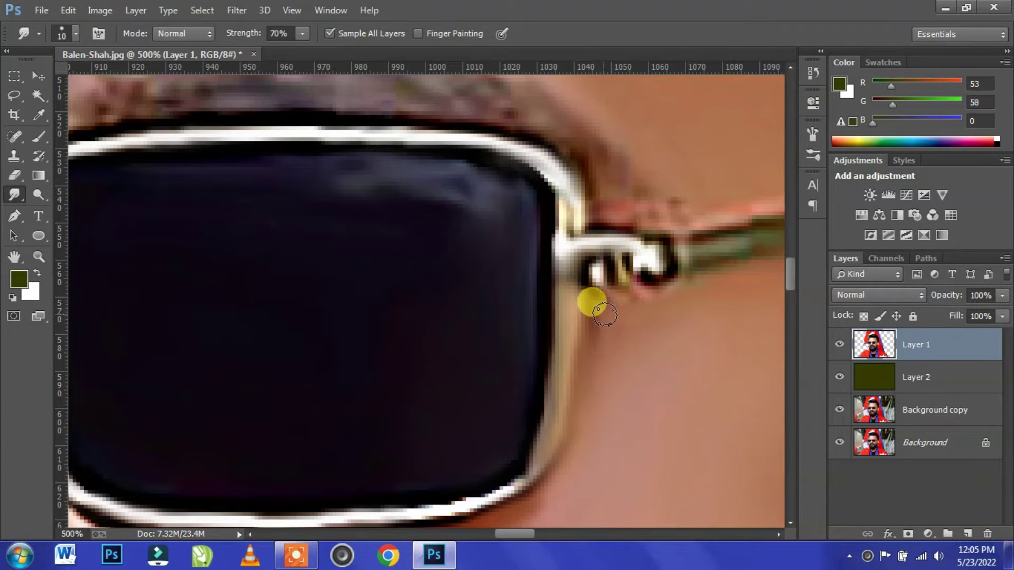
mouse_move(647, 376)
mouse_down()
mouse_move(572, 296)
mouse_move(646, 231)
mouse_move(486, 238)
mouse_move(460, 215)
mouse_move(410, 199)
mouse_move(414, 239)
mouse_up()
key(bracketright)
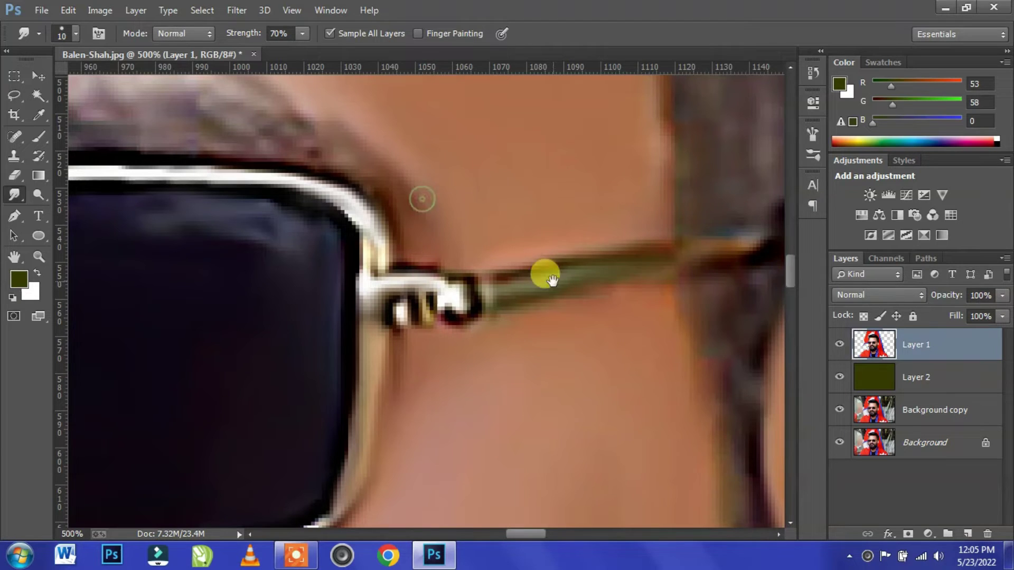
- Smooth the lower edge of the ear beside the temple arm
drag(552, 280, 456, 298)
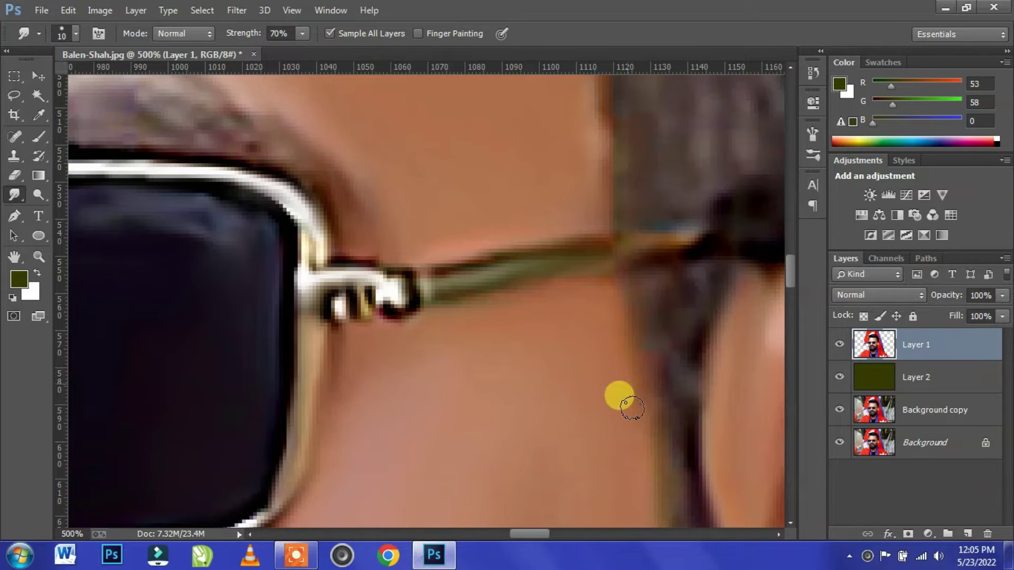
drag(581, 249, 475, 324)
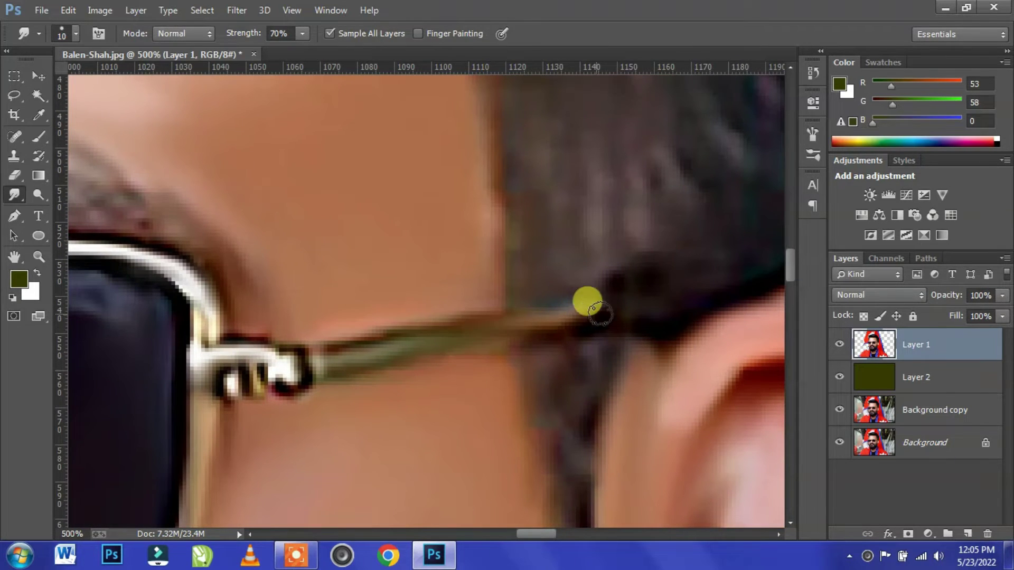
mouse_move(594, 237)
mouse_down()
mouse_move(532, 317)
mouse_move(486, 340)
mouse_move(498, 389)
mouse_move(379, 313)
mouse_move(305, 471)
mouse_up()
mouse_move(430, 366)
mouse_down()
mouse_move(476, 386)
mouse_move(623, 402)
mouse_move(486, 376)
mouse_move(586, 422)
mouse_up()
- Blend the eyebrow into the frame edge along the right lens's top rim and corner
mouse_move(723, 415)
mouse_down()
mouse_move(459, 409)
mouse_move(462, 374)
mouse_move(478, 393)
mouse_move(316, 441)
mouse_move(190, 410)
mouse_up()
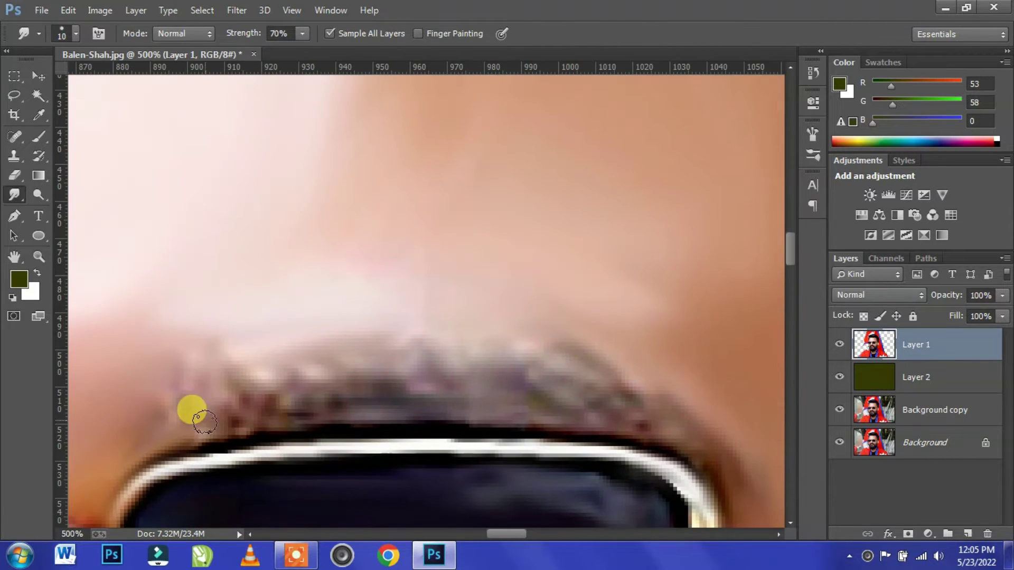
mouse_move(327, 379)
mouse_down()
mouse_move(375, 386)
mouse_move(332, 424)
mouse_up()
mouse_move(208, 440)
mouse_down()
mouse_move(470, 412)
mouse_move(696, 423)
mouse_move(576, 422)
mouse_move(560, 363)
mouse_move(463, 375)
mouse_move(405, 340)
mouse_move(374, 365)
mouse_up()
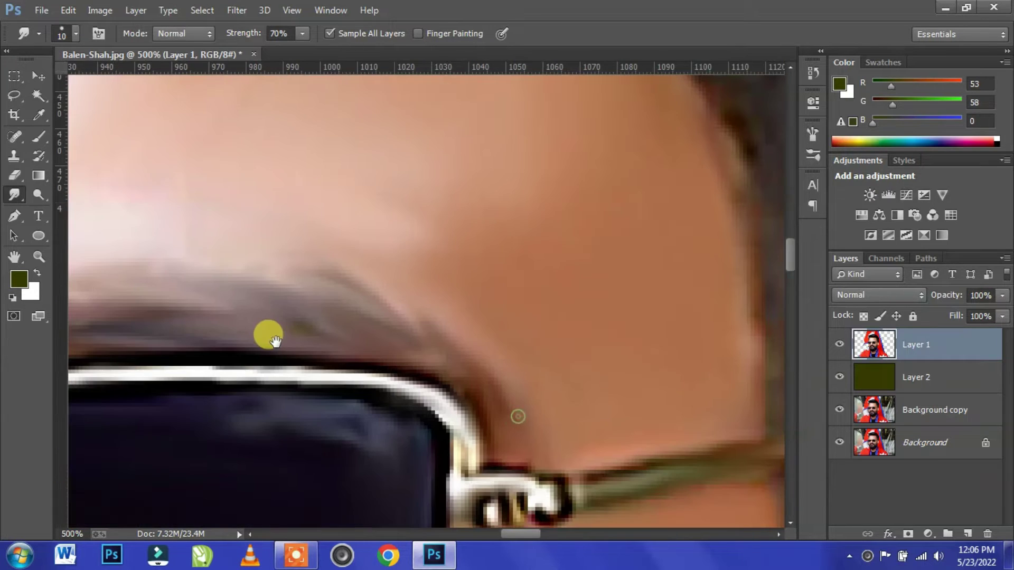
drag(492, 445, 429, 357)
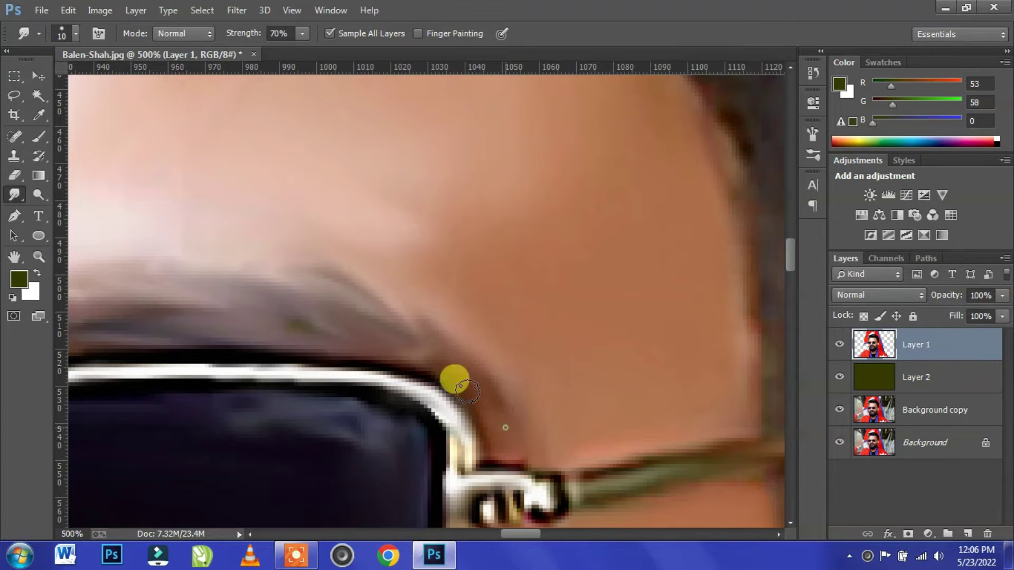
scroll(542, 358, down, 5)
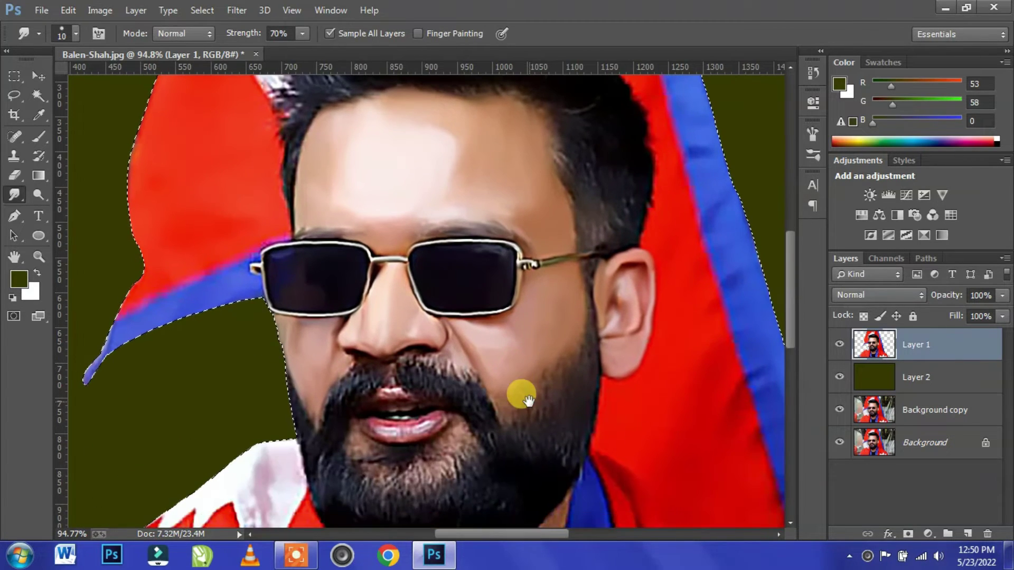
- Zoom to 300% and streak the moustache's right side into hair strands with a size-25 brush
scroll(528, 417, up, 3)
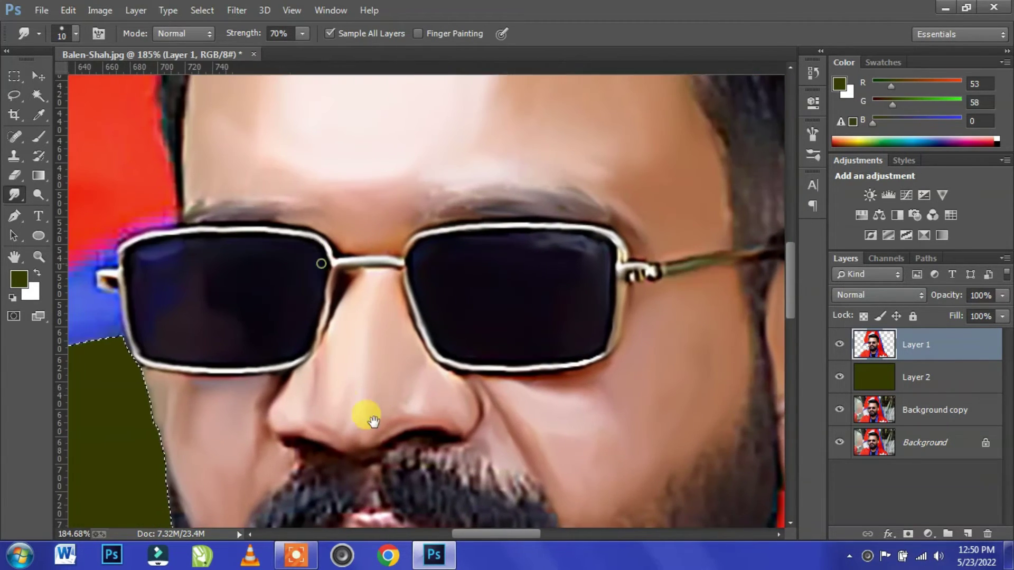
scroll(385, 355, up, 3)
scroll(350, 310, down, 5)
scroll(357, 331, down, 2)
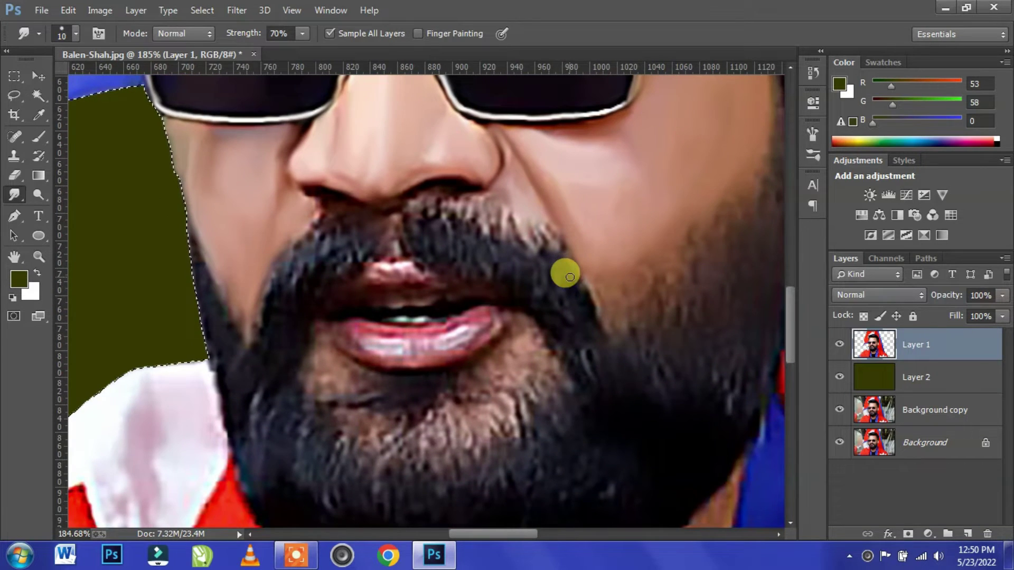
scroll(569, 277, up, 1)
scroll(569, 276, up, 1)
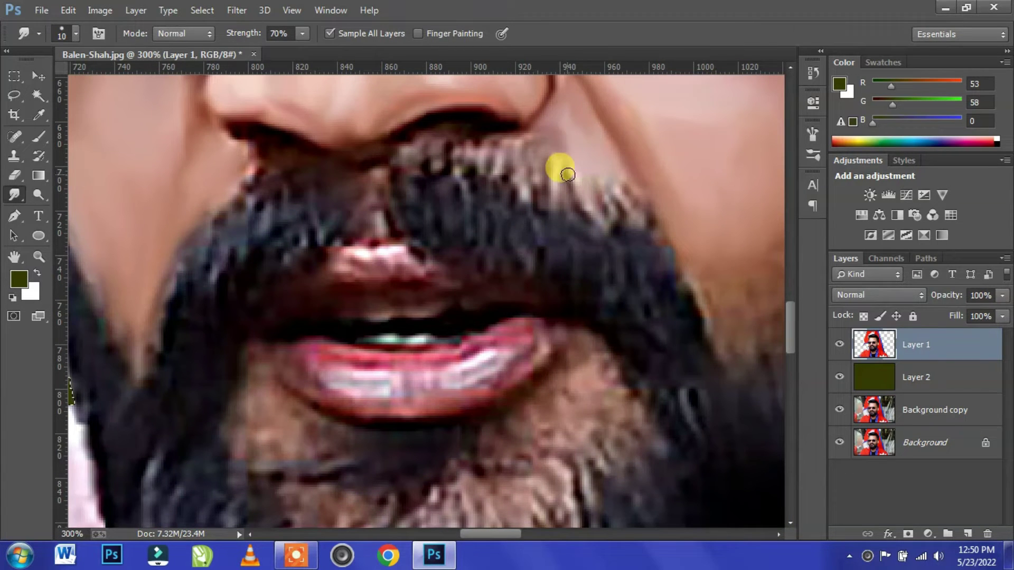
mouse_move(587, 192)
mouse_down()
mouse_move(614, 201)
mouse_move(634, 192)
mouse_up()
key(bracketright)
mouse_move(687, 317)
mouse_down()
mouse_move(657, 335)
mouse_move(599, 217)
mouse_move(565, 176)
mouse_move(526, 253)
mouse_move(477, 161)
mouse_move(473, 184)
mouse_move(450, 184)
mouse_move(430, 229)
mouse_move(352, 183)
mouse_move(367, 203)
mouse_move(328, 242)
mouse_move(306, 241)
mouse_up()
- Set the smudge brush to the 11 px tip with 1% spacing
click(14, 195)
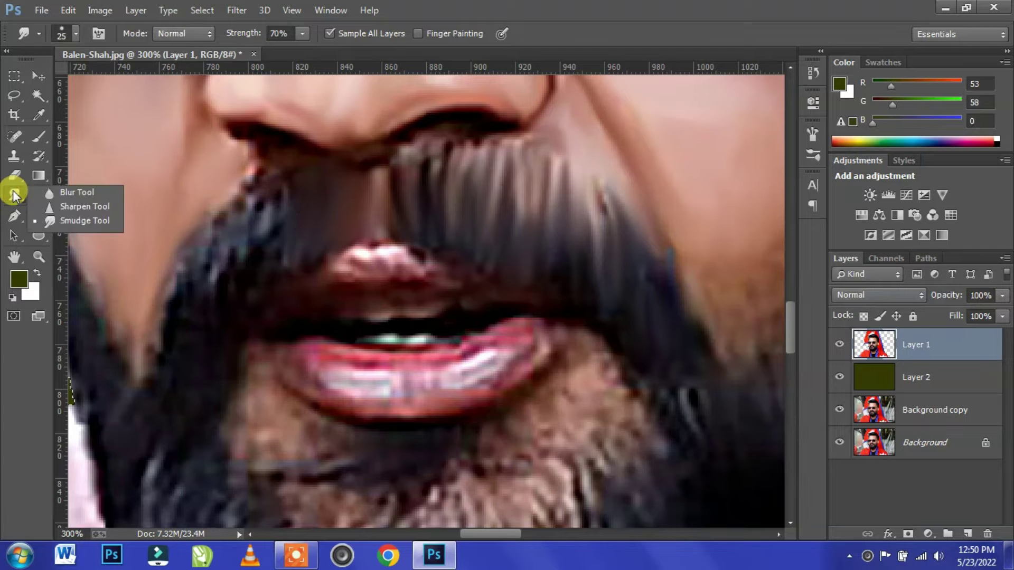
click(77, 33)
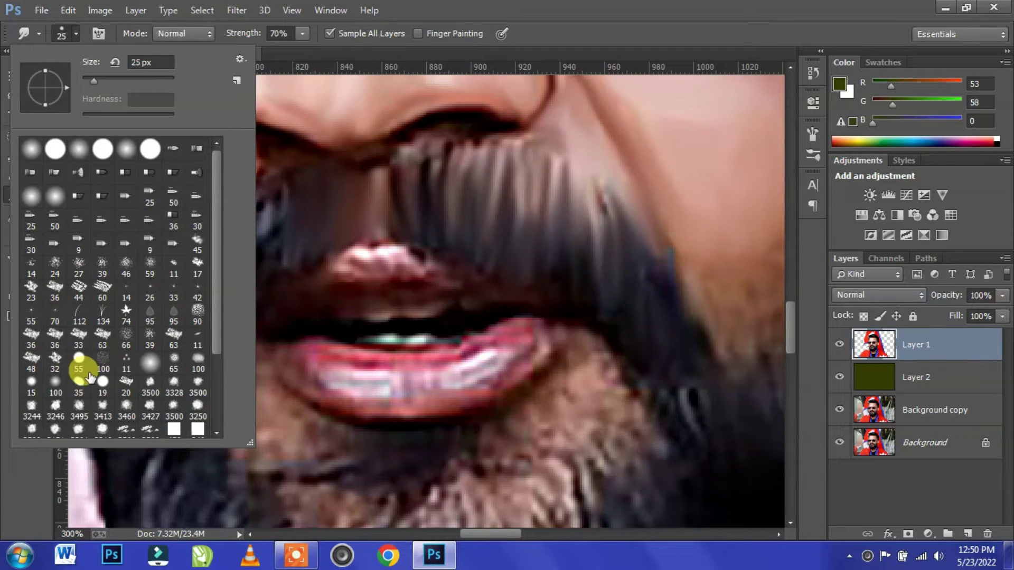
double_click(127, 361)
click(98, 34)
drag(729, 395, 609, 405)
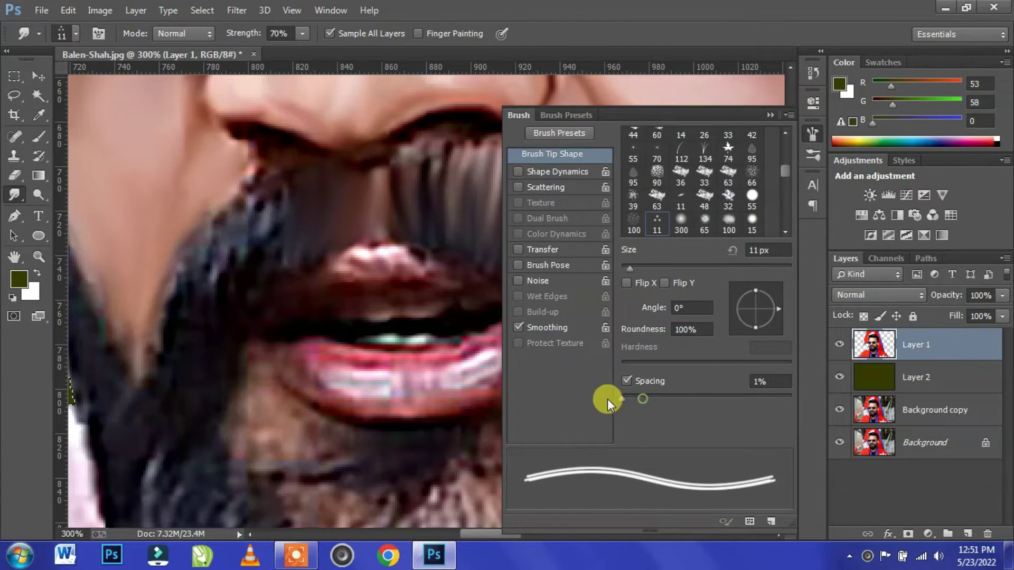
click(769, 119)
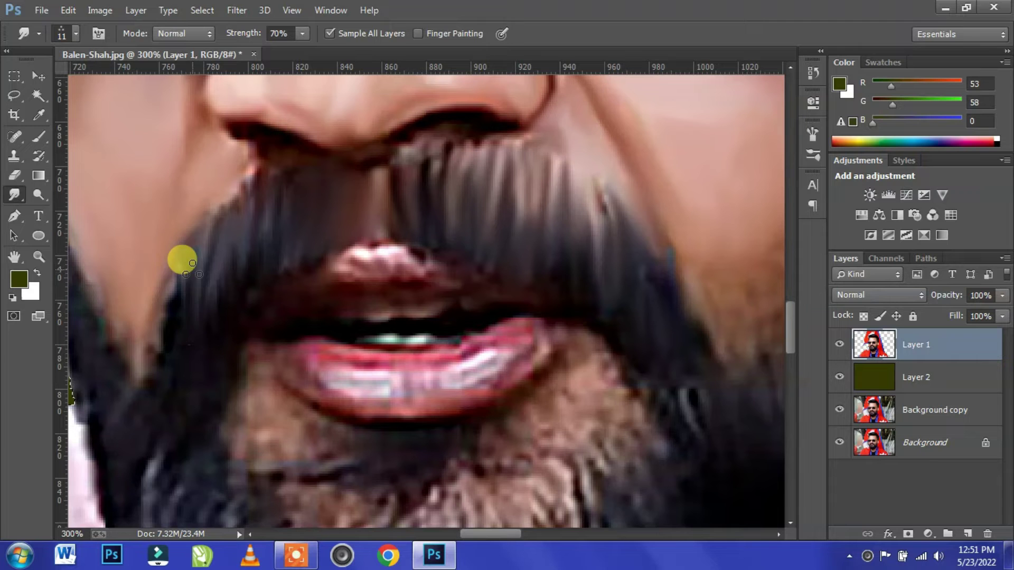
- Smear the beard edge and the moustache hair beside the nostril into darker hair strokes
drag(172, 322, 203, 295)
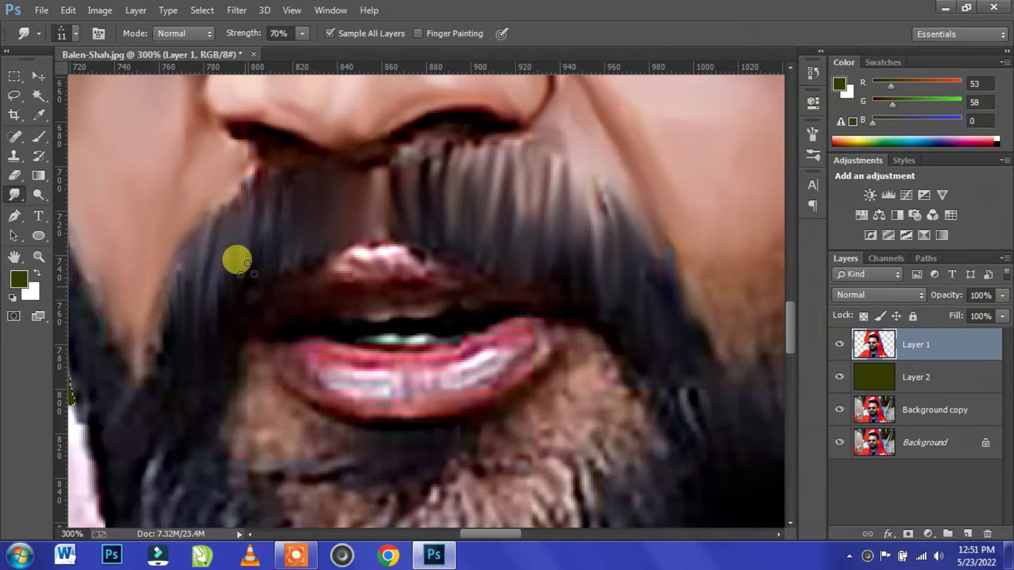
drag(453, 124, 406, 151)
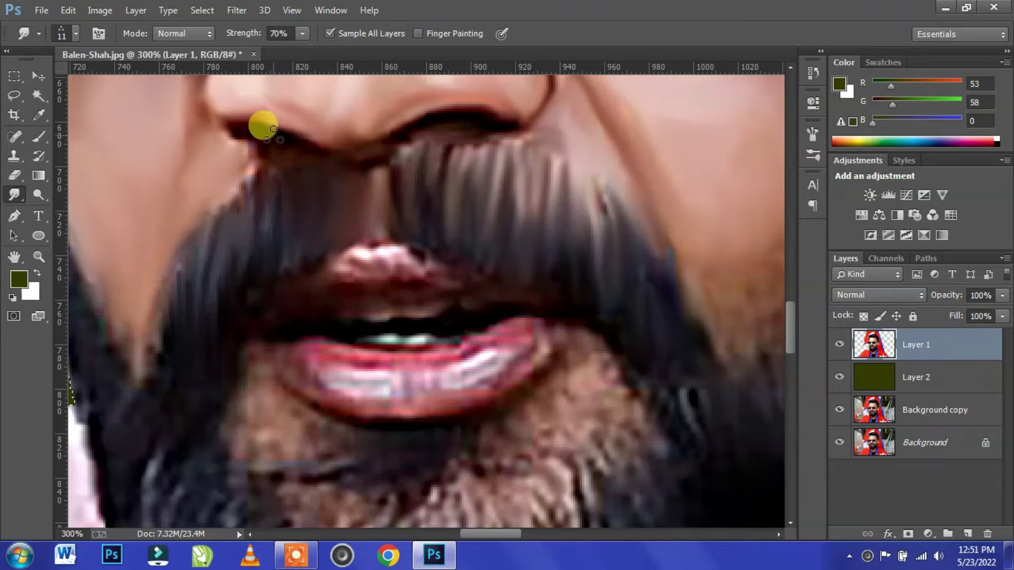
mouse_move(593, 385)
mouse_down()
mouse_move(403, 245)
mouse_move(570, 389)
mouse_up()
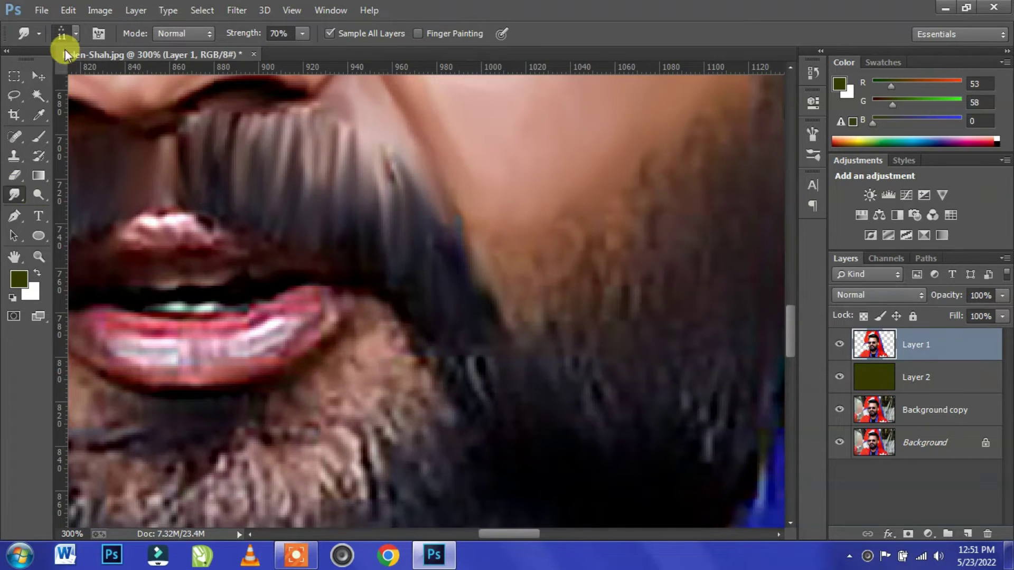
click(62, 36)
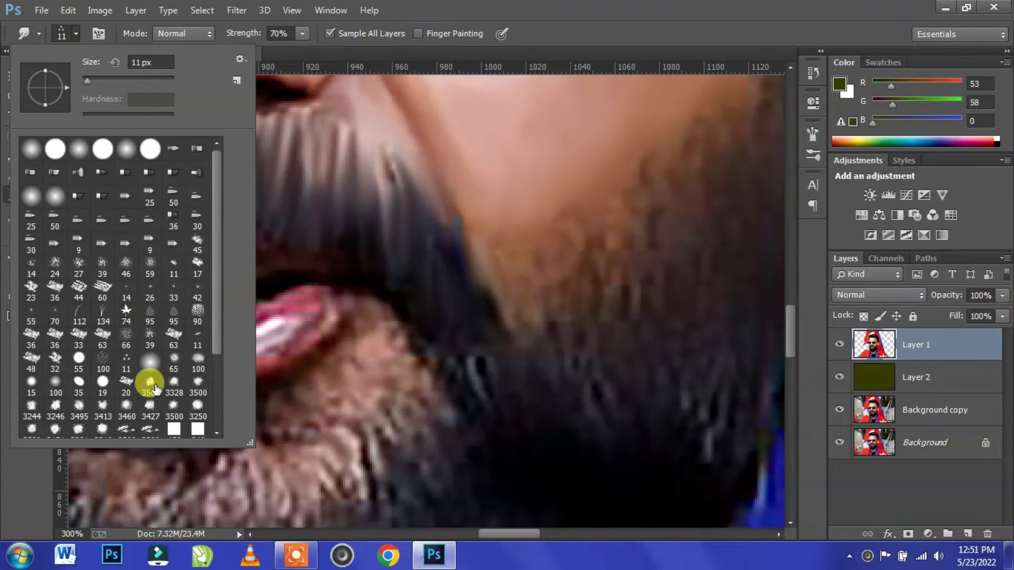
double_click(175, 362)
- Blend the right beard edge into the cheek skin with a 40 then 30 px brush
drag(521, 95, 459, 302)
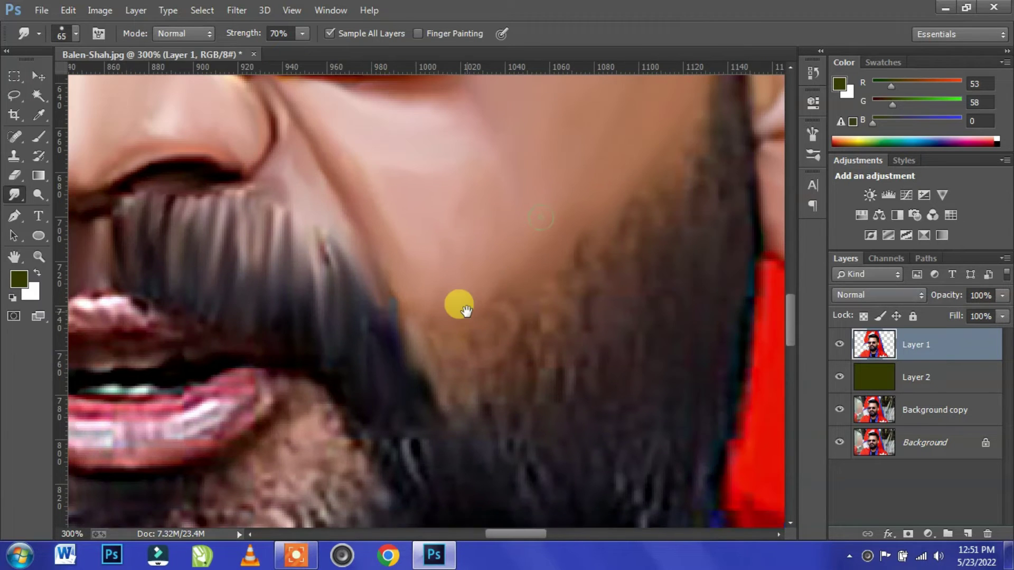
mouse_move(468, 342)
mouse_down()
mouse_move(593, 208)
mouse_move(480, 344)
mouse_move(598, 220)
mouse_move(436, 324)
mouse_move(436, 227)
mouse_move(502, 297)
mouse_move(533, 369)
mouse_move(566, 290)
mouse_move(557, 199)
mouse_move(605, 376)
mouse_move(629, 240)
mouse_move(652, 247)
mouse_move(690, 140)
mouse_move(693, 307)
mouse_move(645, 394)
mouse_move(575, 369)
mouse_move(575, 269)
mouse_move(539, 377)
mouse_move(480, 333)
mouse_move(424, 412)
mouse_move(562, 407)
mouse_move(621, 457)
mouse_move(627, 217)
mouse_up()
key(bracketleft)
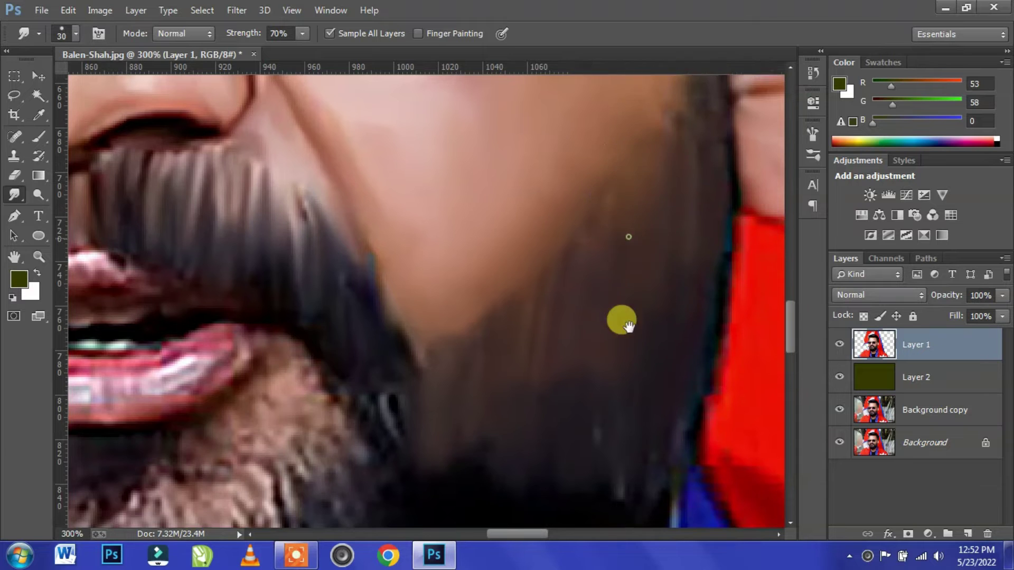
scroll(306, 310, up, 5)
scroll(306, 310, left, 3)
- Switch to the 11 px brush preset and pan across the beard along the right jaw
click(61, 33)
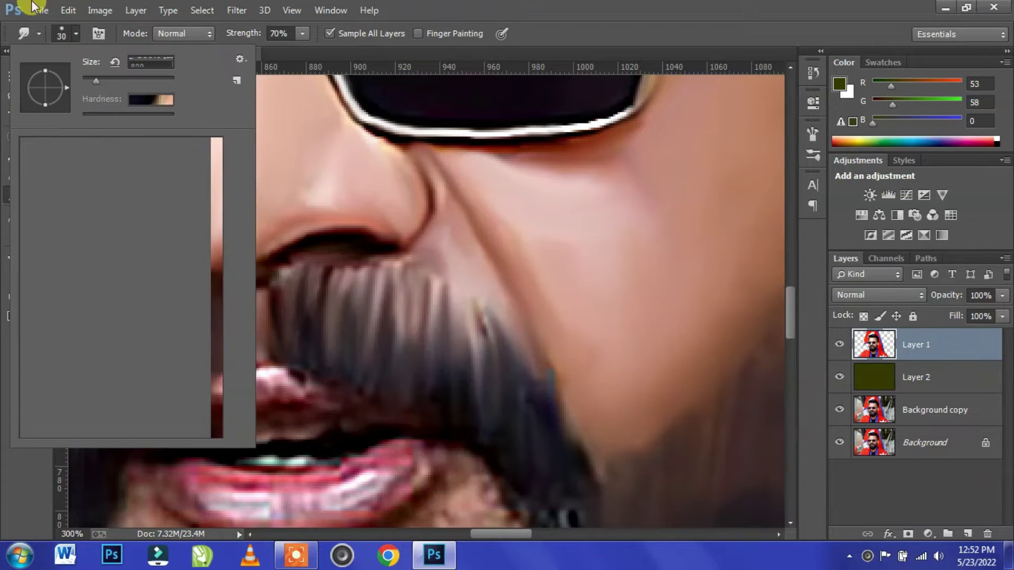
double_click(102, 344)
scroll(550, 269, down, 5)
scroll(550, 270, right, 3)
scroll(550, 269, up, 3)
scroll(550, 270, right, 3)
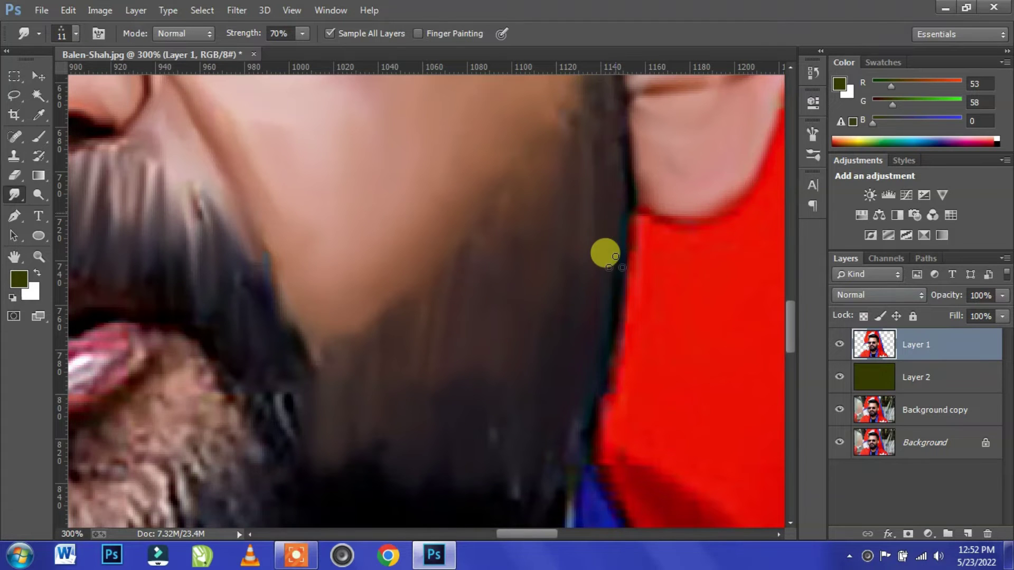
scroll(566, 380, up, 5)
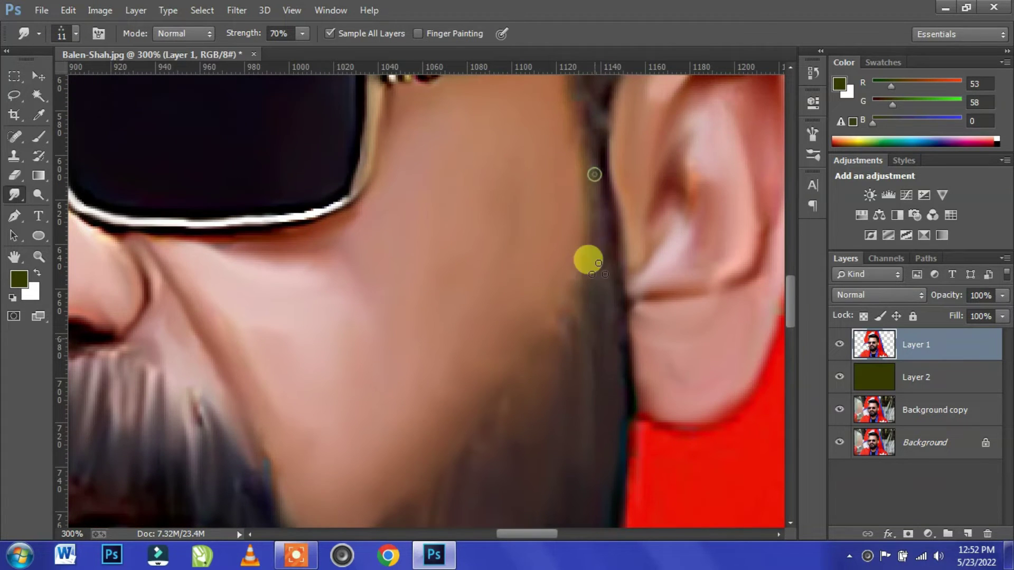
scroll(538, 230, down, 5)
scroll(539, 230, left, 2)
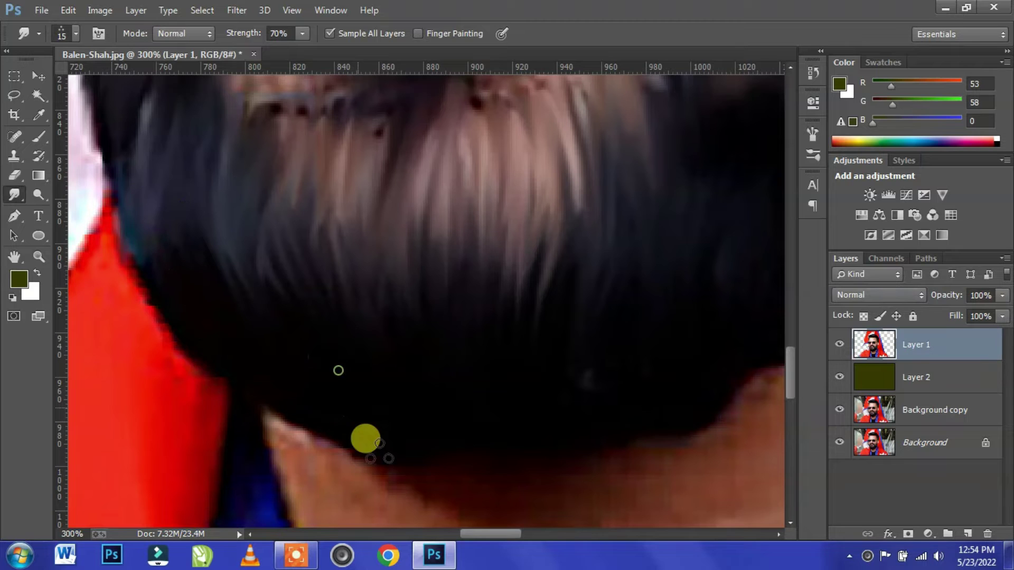
- Smudge the chin beard below the lower lip with a 25 px Smudge brush
scroll(588, 338, up, 5)
scroll(419, 378, up, 2)
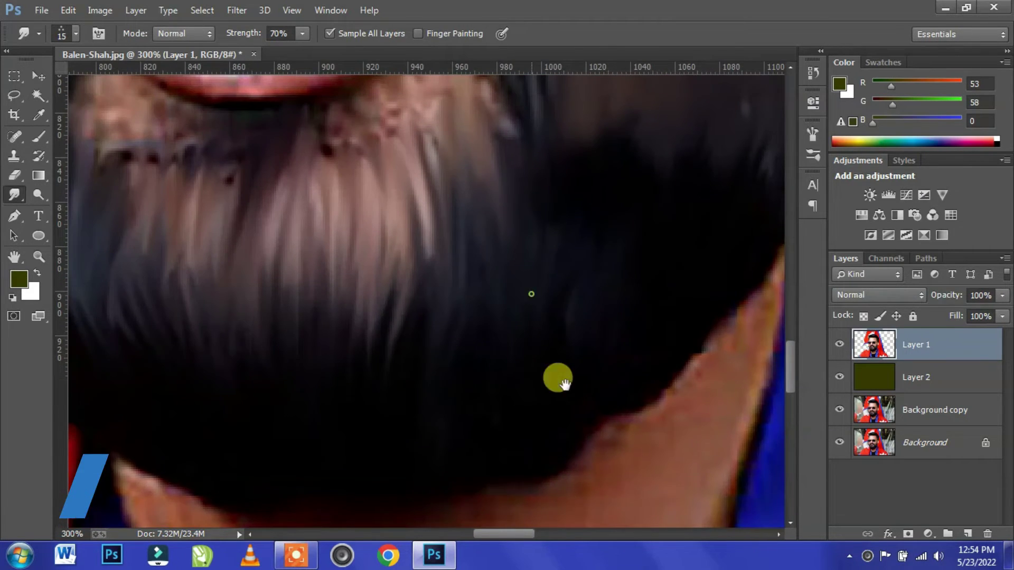
scroll(132, 164, up, 2)
scroll(132, 165, left, 1)
click(77, 32)
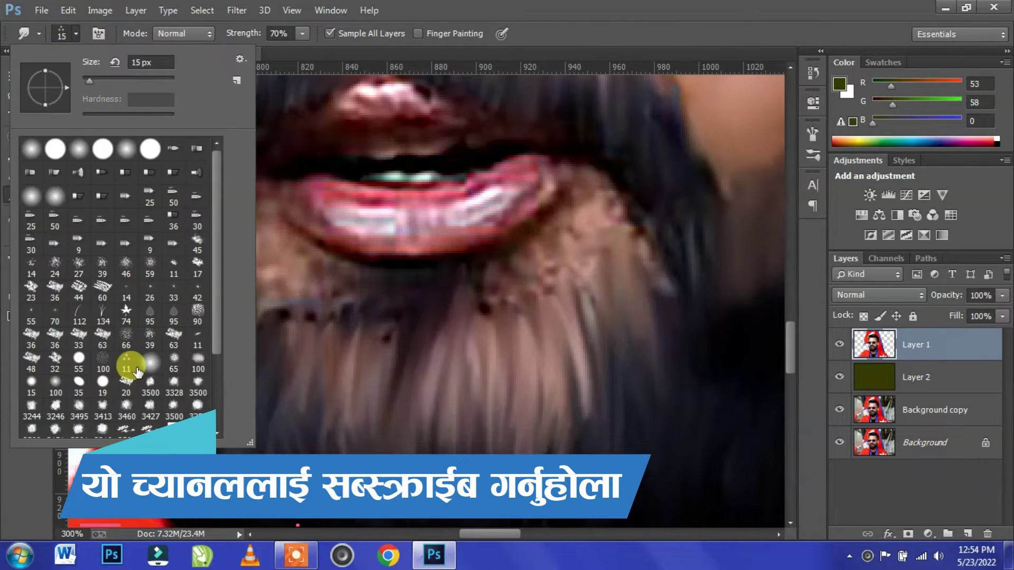
double_click(173, 357)
drag(390, 215, 362, 276)
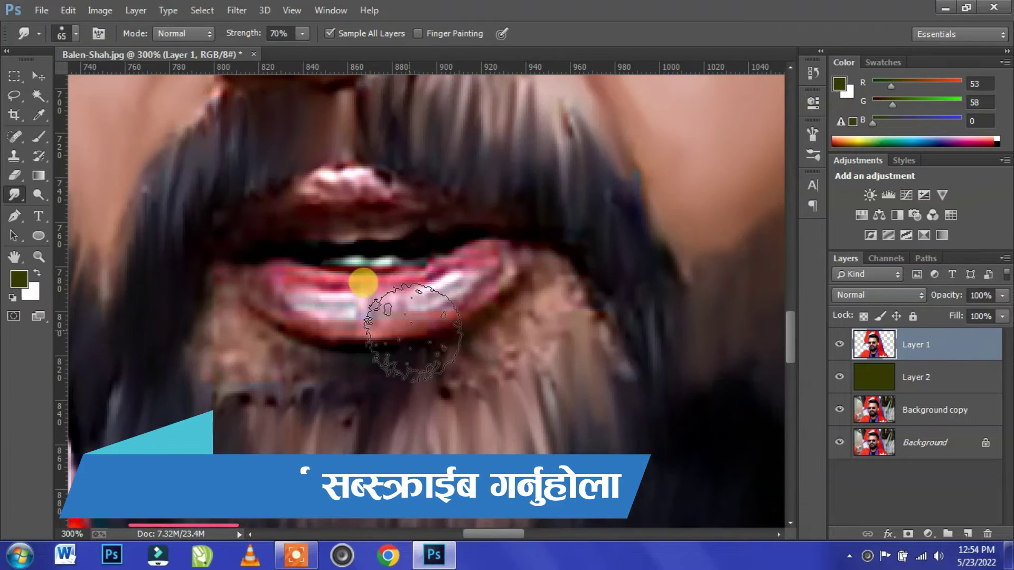
key(bracketleft)
mouse_move(544, 296)
mouse_down()
mouse_move(503, 323)
mouse_move(439, 342)
mouse_move(566, 315)
mouse_move(553, 293)
mouse_up()
mouse_move(501, 332)
mouse_down()
mouse_move(555, 317)
mouse_move(603, 338)
mouse_move(639, 301)
mouse_up()
click(264, 346)
mouse_move(264, 346)
mouse_down()
mouse_move(217, 306)
mouse_move(270, 358)
mouse_move(313, 354)
mouse_move(273, 408)
mouse_move(199, 421)
mouse_move(421, 299)
mouse_move(483, 287)
mouse_move(346, 301)
mouse_move(297, 281)
mouse_move(331, 287)
mouse_move(516, 254)
mouse_move(460, 328)
mouse_move(430, 312)
mouse_move(419, 328)
mouse_move(528, 244)
mouse_move(554, 251)
mouse_move(264, 270)
mouse_move(267, 277)
mouse_move(224, 270)
mouse_move(333, 334)
mouse_move(369, 319)
mouse_move(244, 262)
mouse_move(358, 180)
mouse_move(388, 176)
mouse_move(290, 185)
mouse_move(372, 203)
mouse_move(443, 200)
mouse_move(506, 225)
mouse_move(346, 169)
mouse_move(367, 180)
mouse_up()
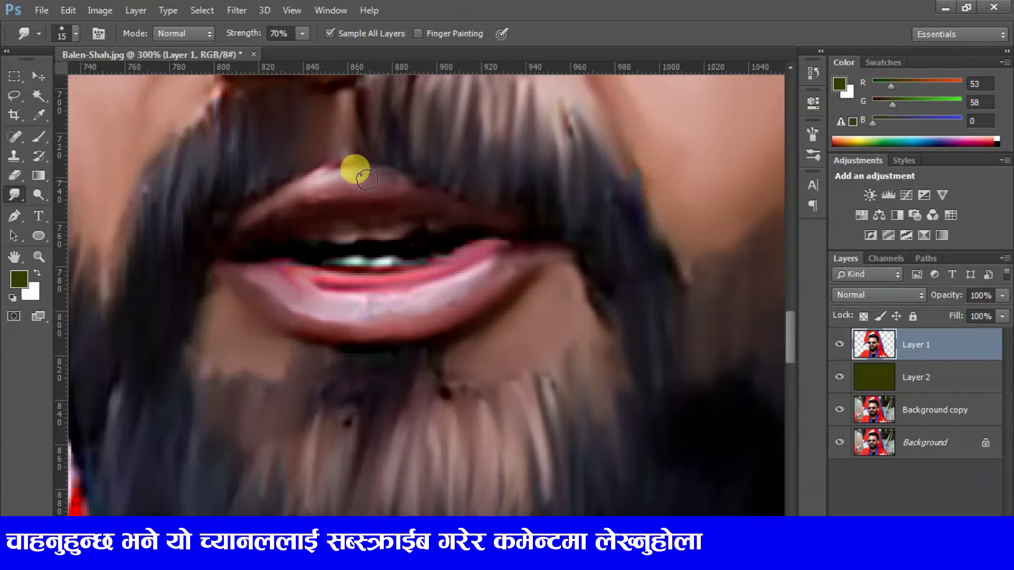
- Smear the upper lip, mouth edge and pink lip corner smoother
mouse_move(302, 205)
mouse_down()
mouse_move(251, 221)
mouse_move(329, 231)
mouse_up()
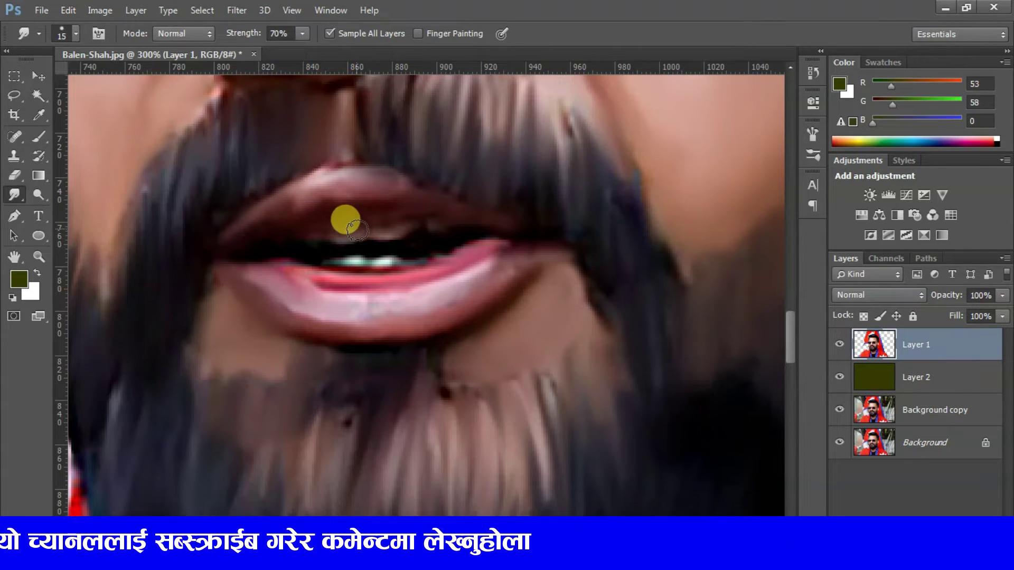
mouse_move(398, 228)
mouse_down()
mouse_move(383, 256)
mouse_move(451, 242)
mouse_move(272, 242)
mouse_up()
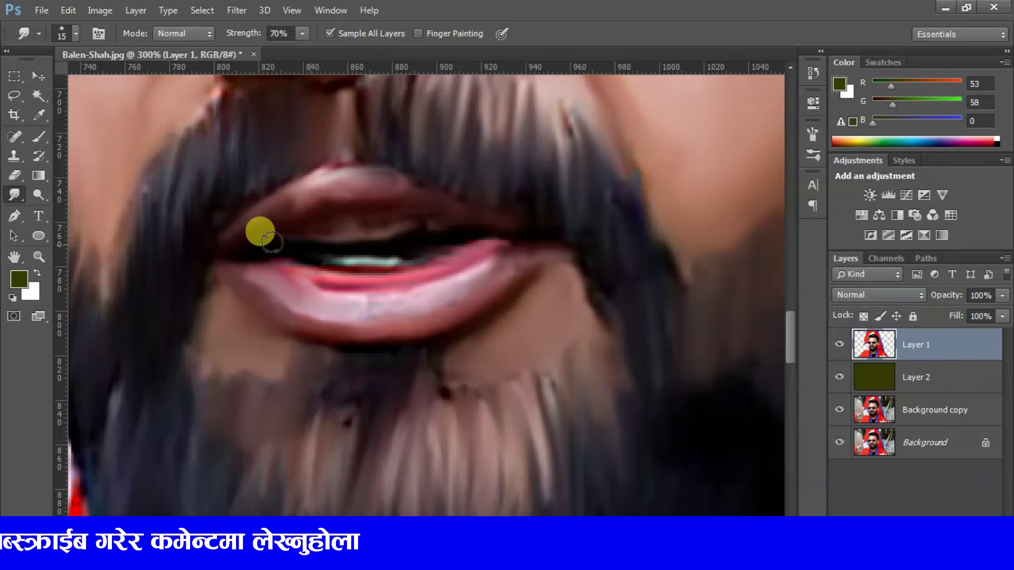
drag(514, 239, 492, 280)
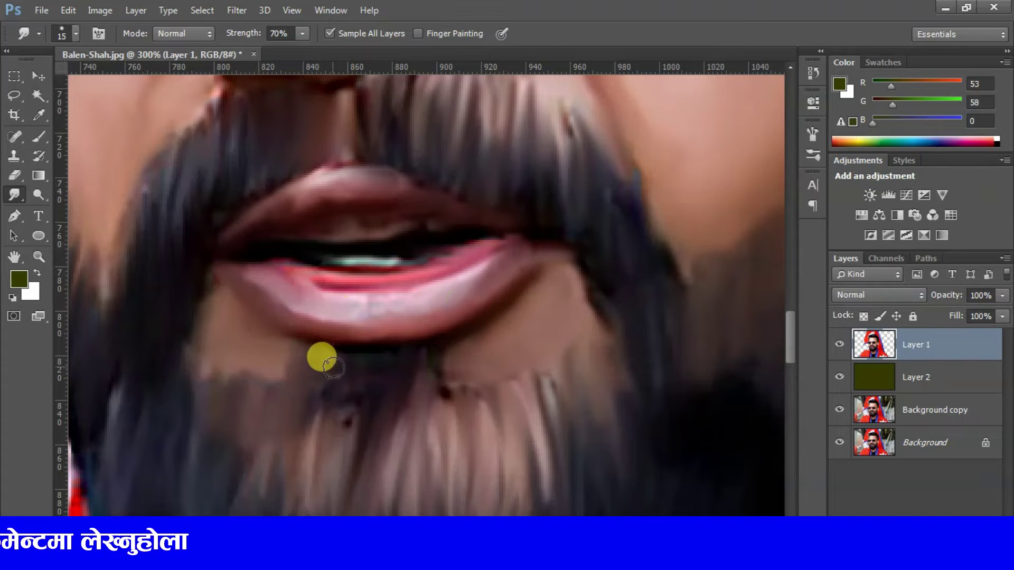
drag(331, 366, 518, 245)
- With an 11 px brush, streak moustache hair and blend cheek skin into the beard
click(14, 201)
click(74, 33)
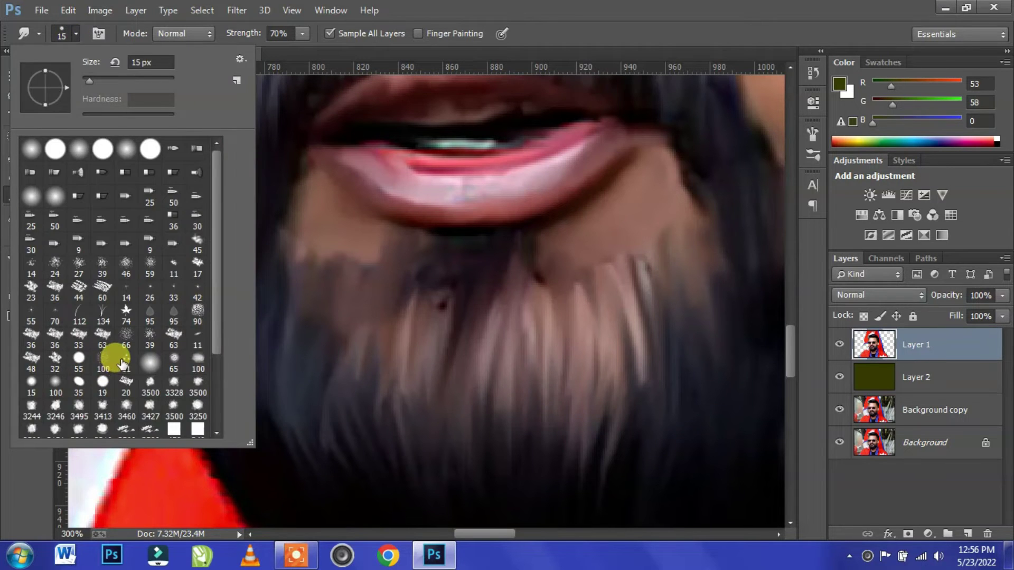
double_click(121, 364)
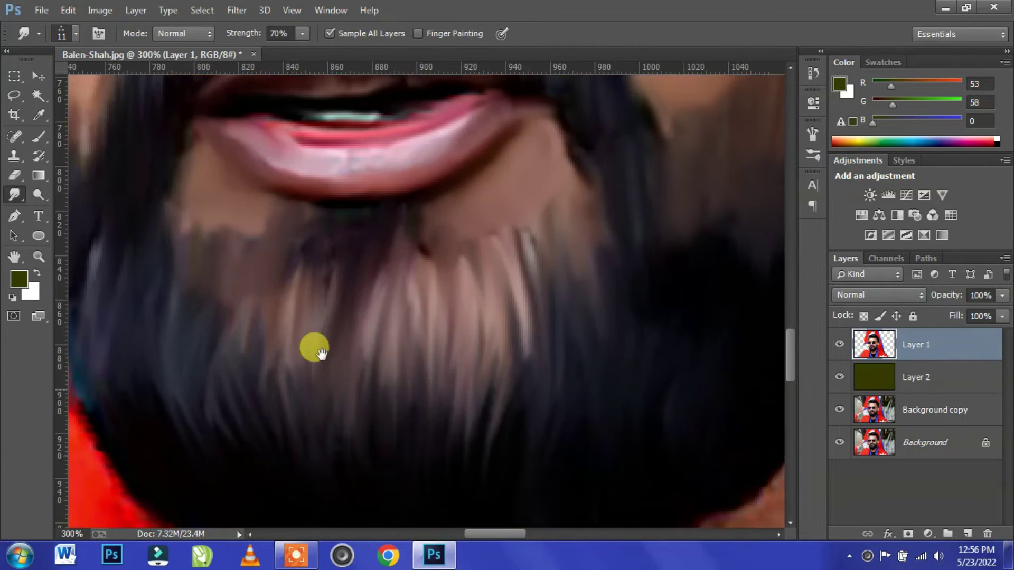
mouse_move(459, 443)
mouse_down()
mouse_move(530, 238)
mouse_move(501, 216)
mouse_up()
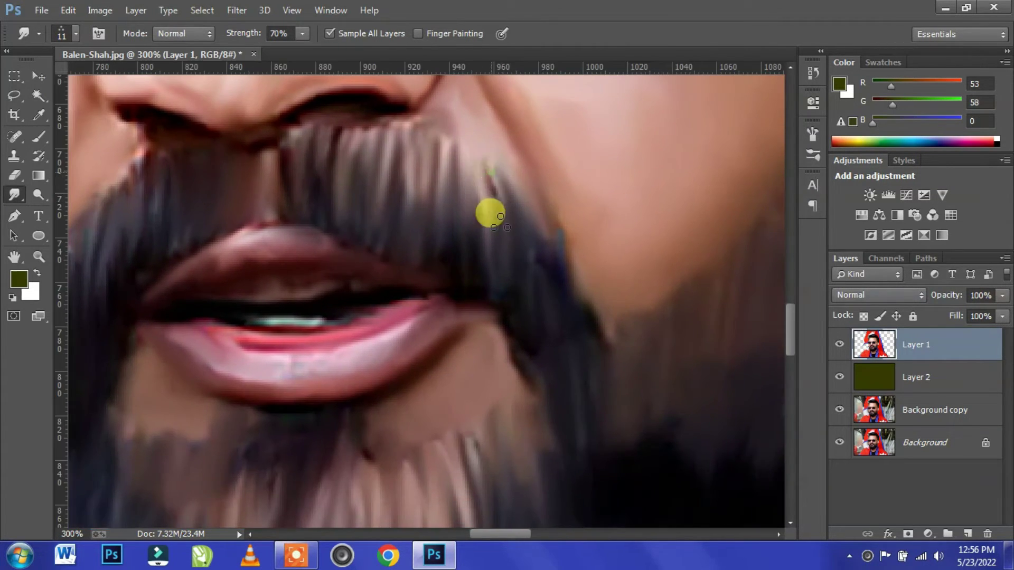
drag(593, 290, 597, 358)
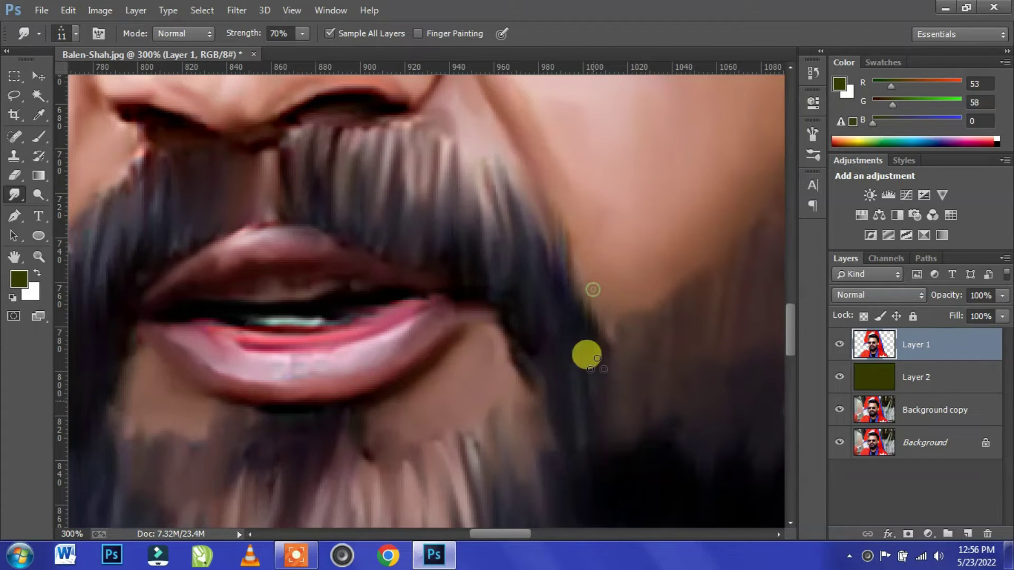
drag(357, 326, 514, 339)
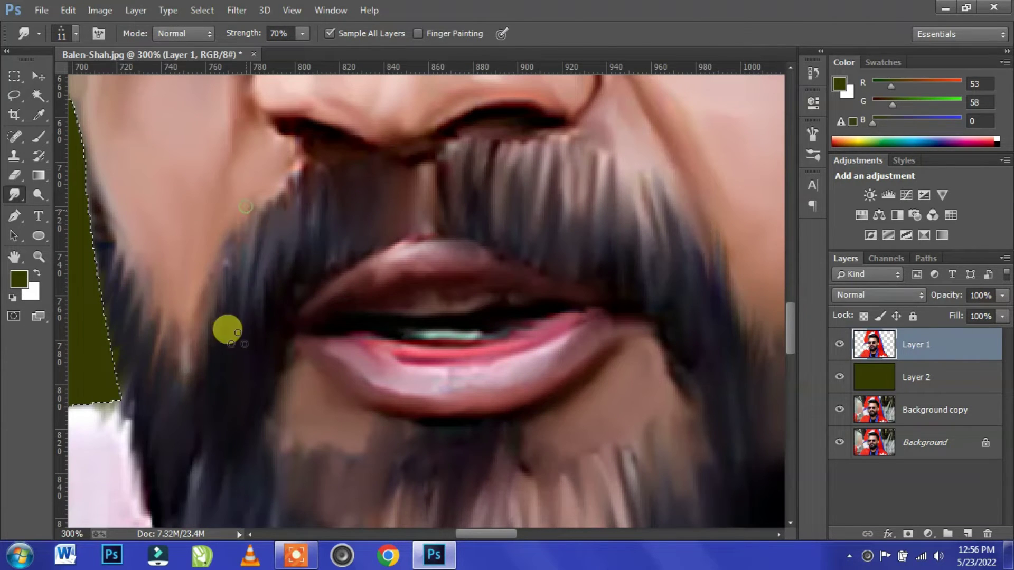
drag(223, 237, 198, 345)
drag(294, 156, 290, 212)
drag(320, 155, 294, 127)
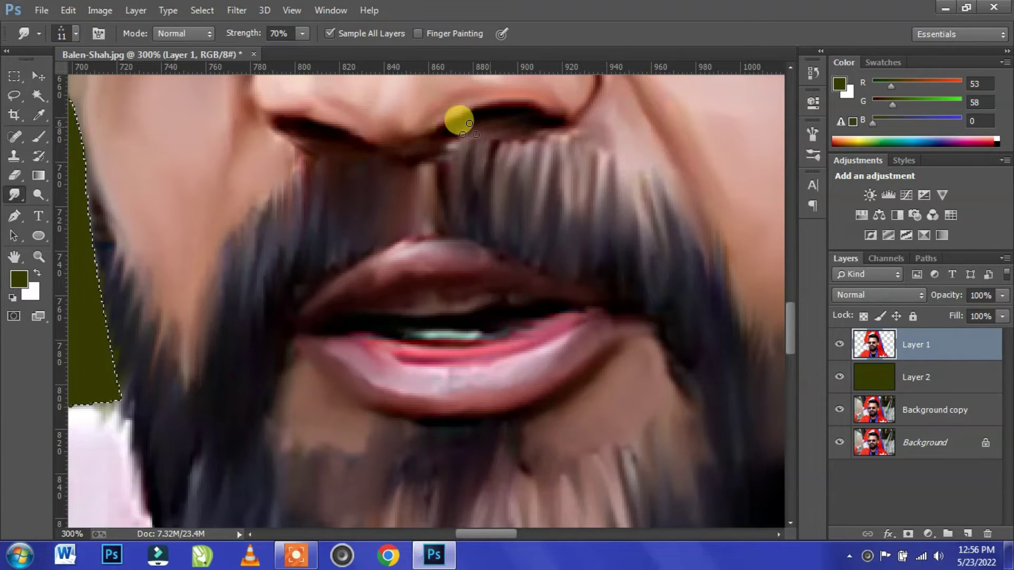
mouse_move(441, 181)
mouse_down()
mouse_move(534, 257)
mouse_move(526, 150)
mouse_up()
scroll(404, 287, left, 5)
scroll(404, 286, up, 1)
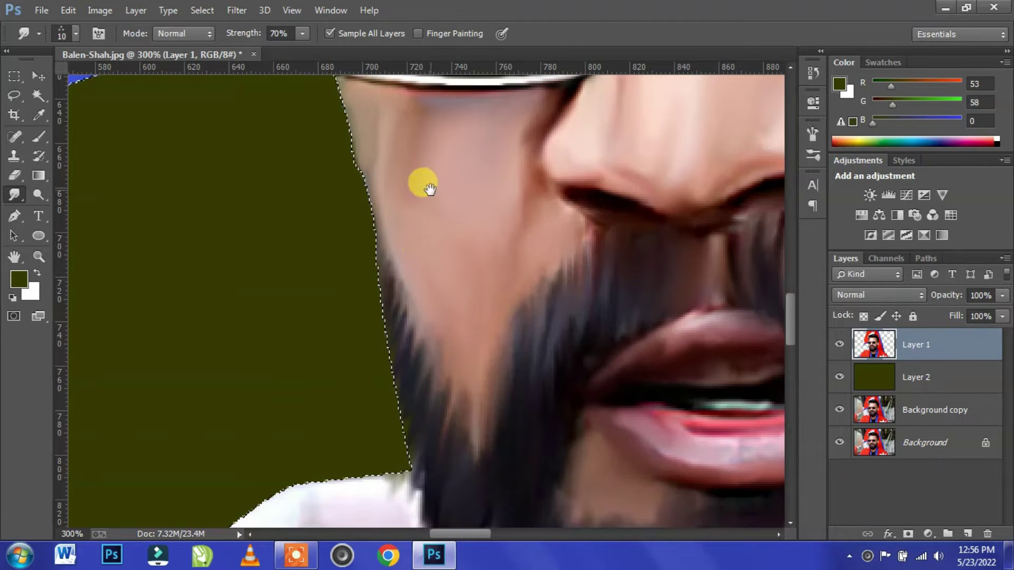
- Smudge the eyebrow hair above the sunglasses, then fit the portrait and zoom back in
scroll(356, 288, up, 3)
scroll(380, 283, up, 4)
drag(321, 277, 353, 267)
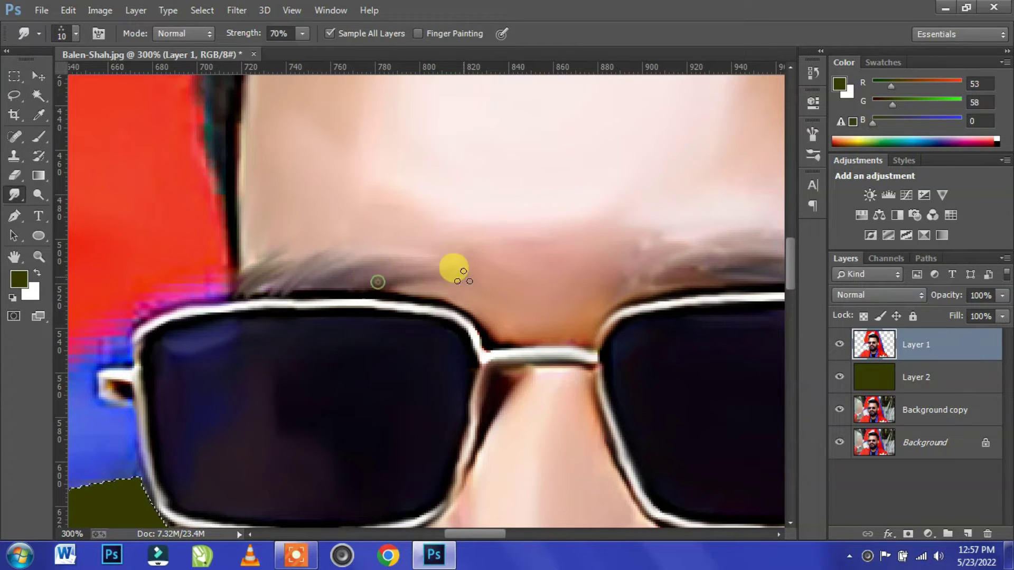
scroll(475, 254, right, 5)
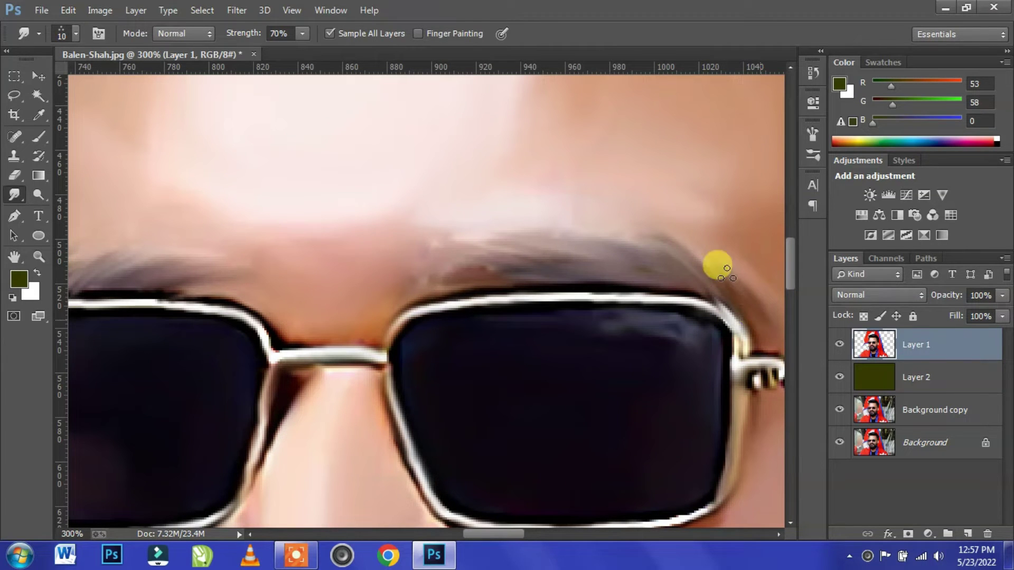
drag(520, 307, 426, 454)
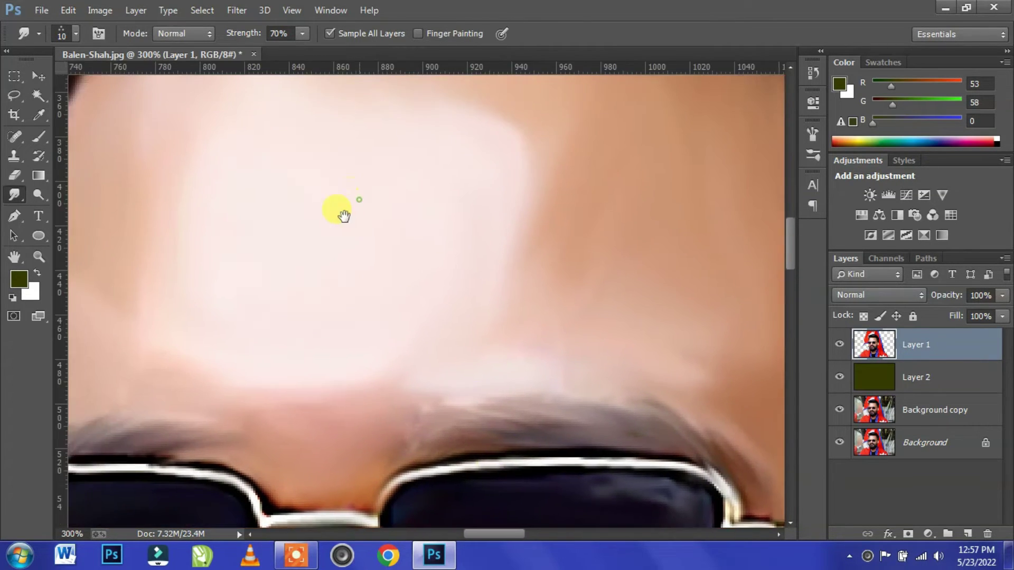
key(ctrl+0)
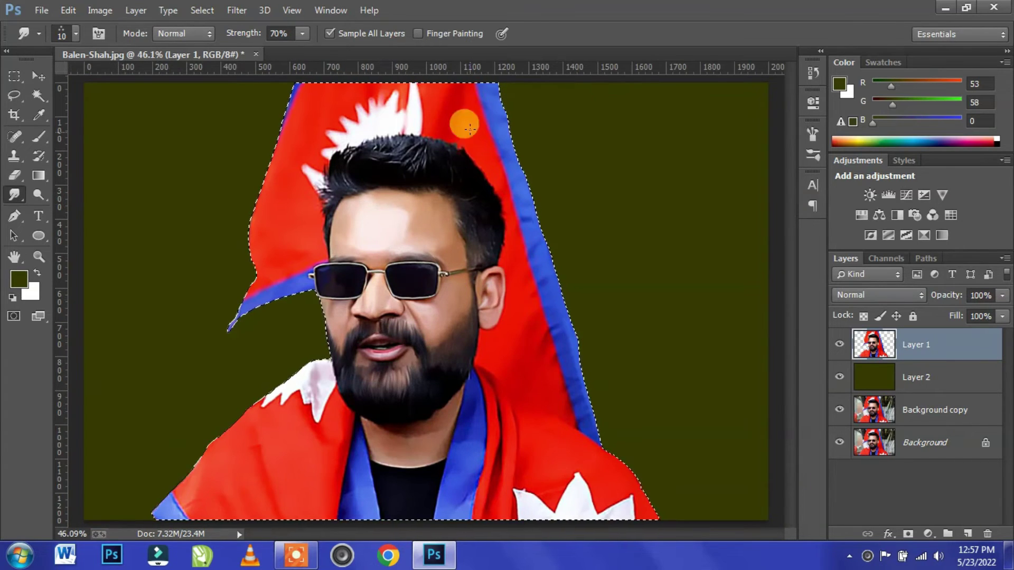
key(ctrl+plus)
key(ctrl+plus)
- Select a 65 px brush tip for the Smudge tool
mouse_move(487, 364)
mouse_down()
mouse_move(456, 222)
mouse_move(463, 111)
mouse_up()
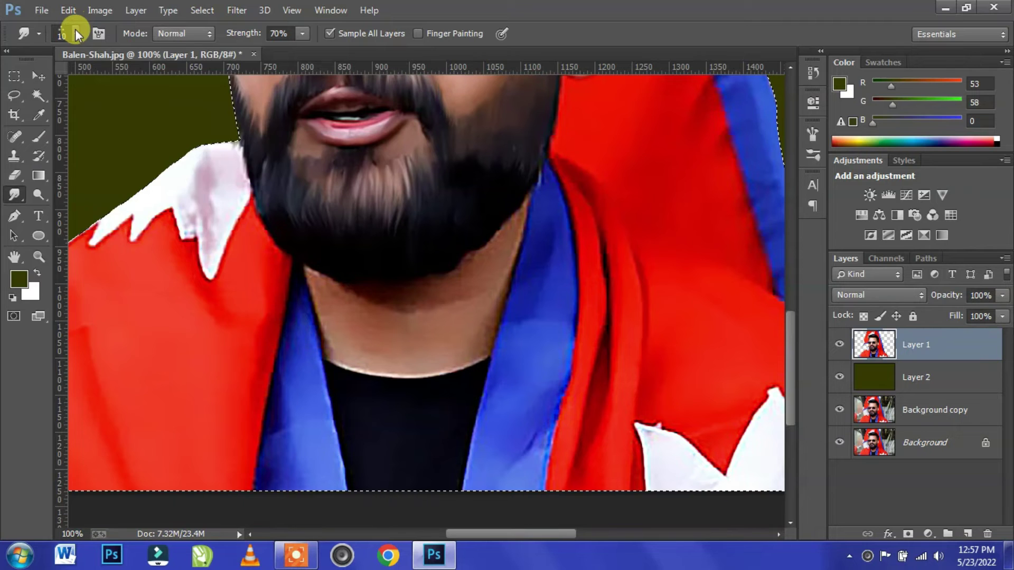
click(76, 33)
double_click(170, 365)
click(98, 33)
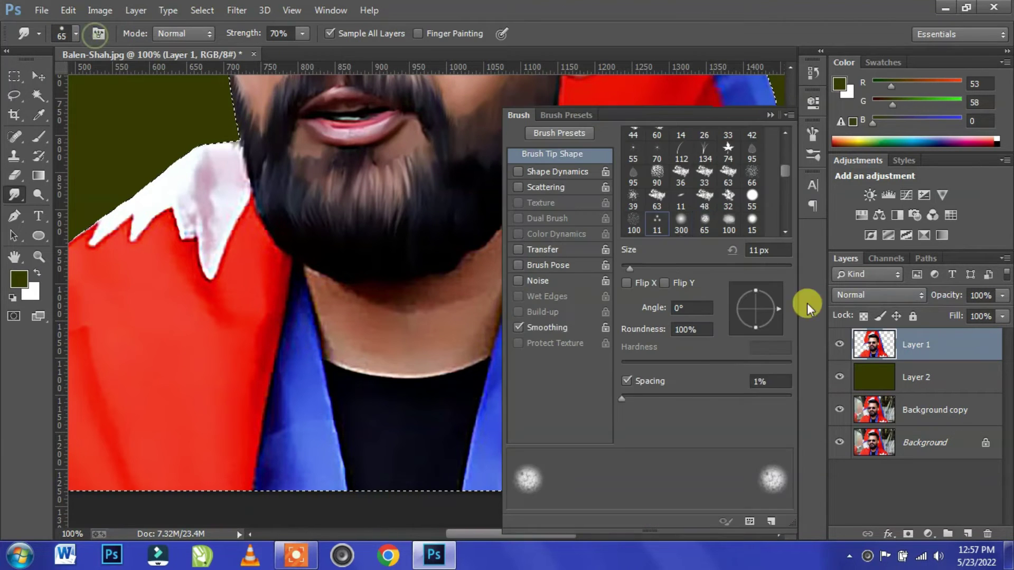
click(768, 113)
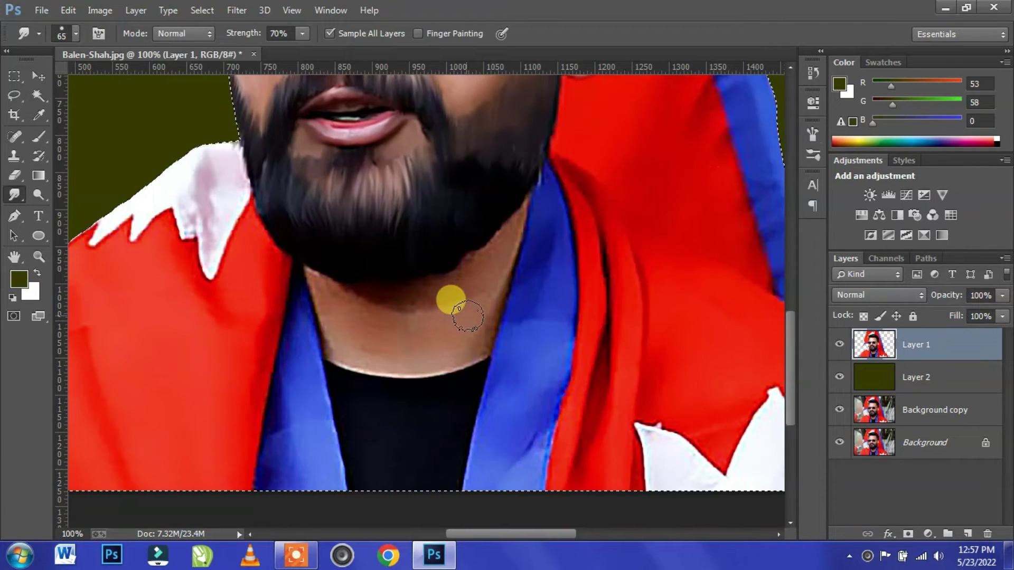
scroll(451, 299, up, 2)
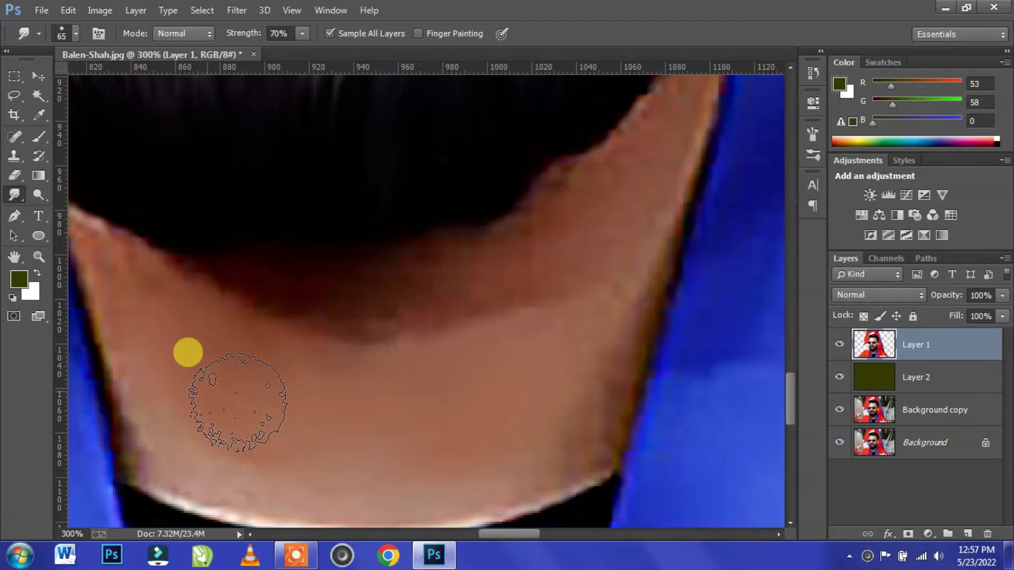
scroll(457, 325, down, 3)
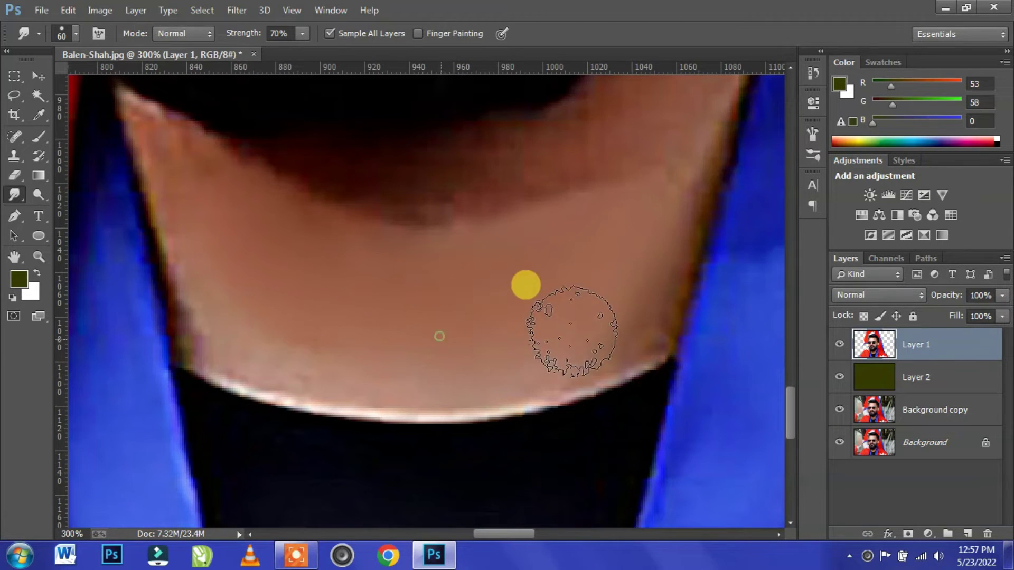
- Smooth the left edge of the neck and shrink the smudge brush
drag(238, 317, 203, 226)
key(bracketleft)
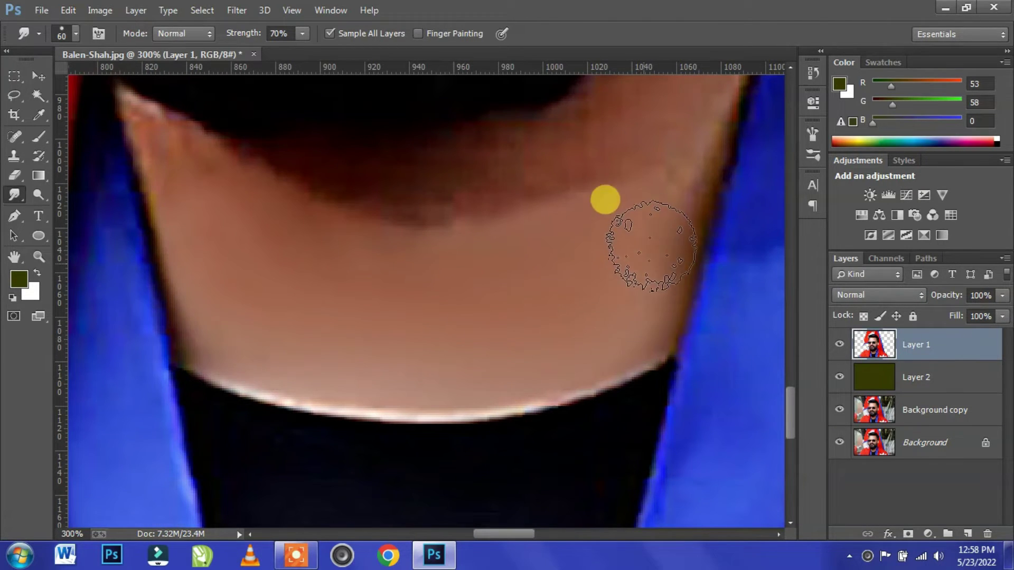
drag(450, 316, 508, 417)
key(bracketleft)
key(bracketleft)
key(bracketleft)
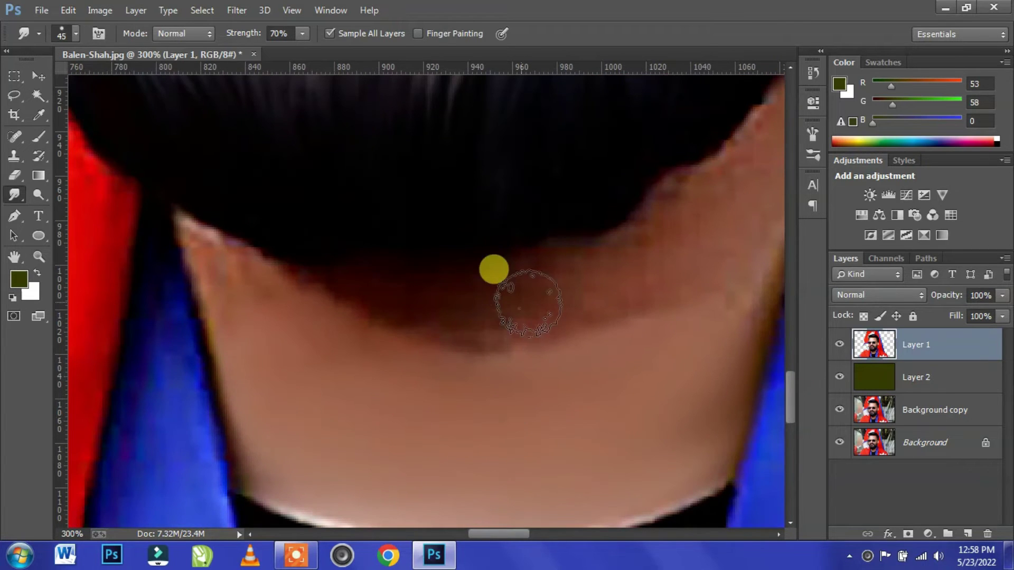
key(bracketleft)
key(bracketleft)
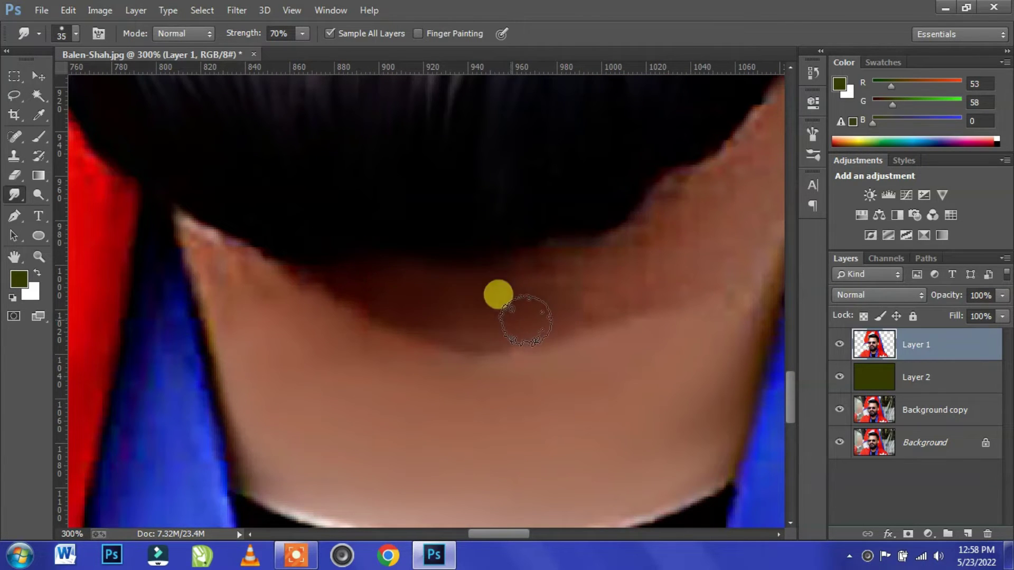
- Blend the neck skin along the blue shirt edge
drag(655, 233, 411, 279)
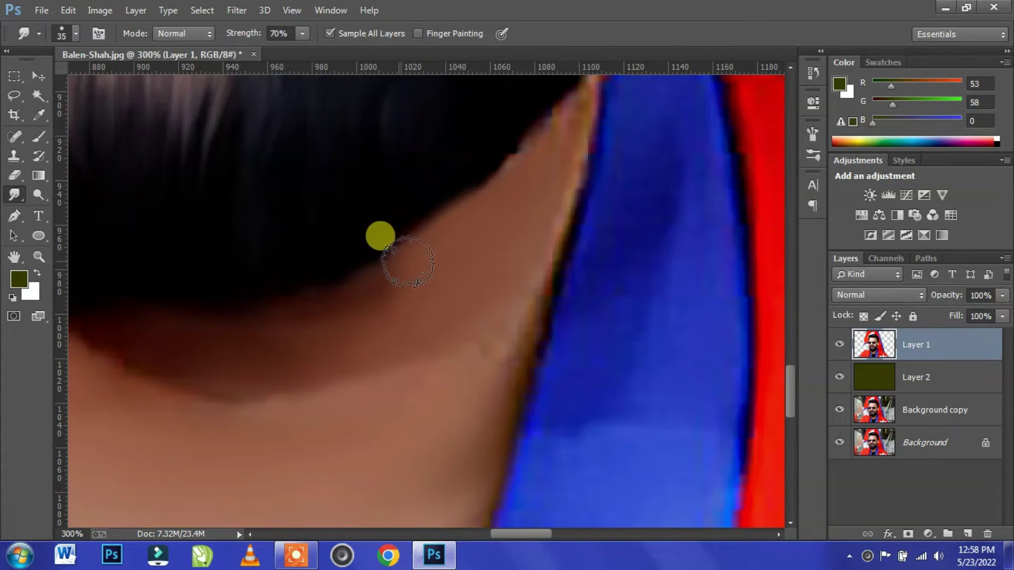
scroll(486, 330, up, 3)
drag(545, 227, 573, 200)
drag(544, 301, 535, 257)
scroll(491, 354, down, 3)
drag(486, 358, 480, 384)
click(438, 272)
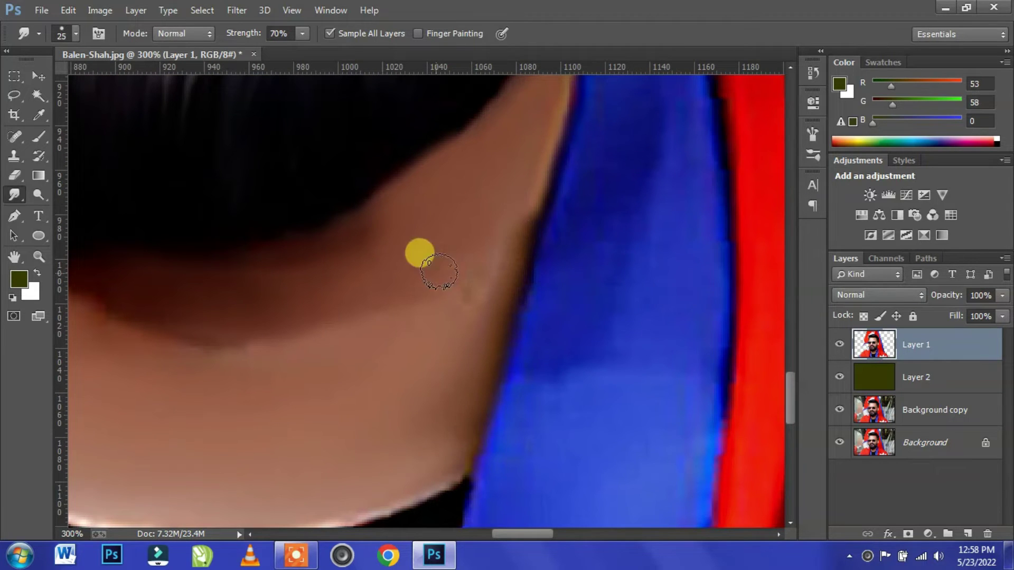
drag(439, 272, 448, 300)
- Blend the neck shadow under the beard into the skin
scroll(485, 323, down, 2)
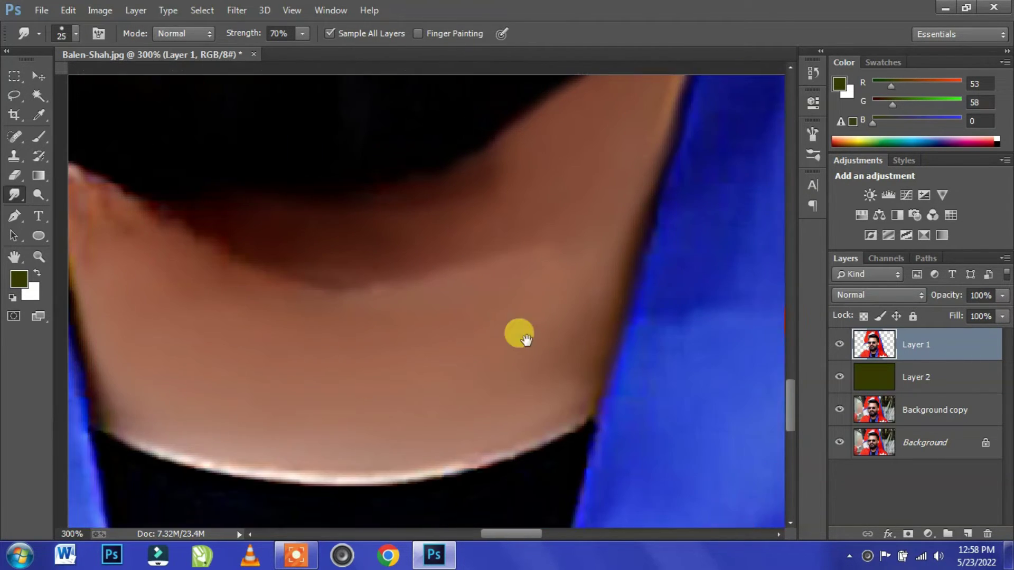
scroll(537, 352, left, 5)
mouse_move(422, 244)
mouse_down()
mouse_move(309, 161)
mouse_move(459, 227)
mouse_move(544, 249)
mouse_move(309, 178)
mouse_move(339, 339)
mouse_move(295, 196)
mouse_up()
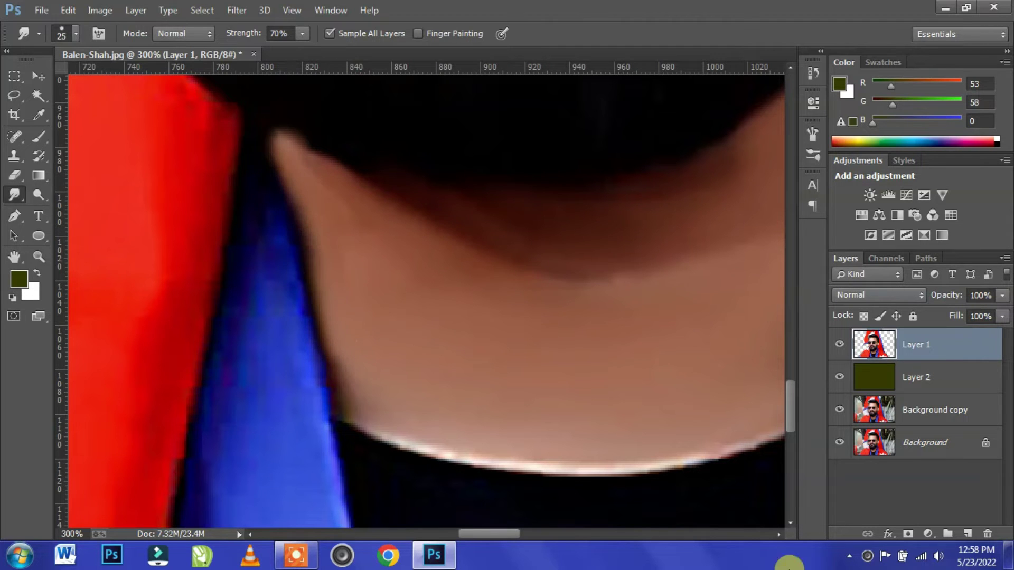
mouse_move(548, 223)
mouse_down()
mouse_move(638, 217)
mouse_move(622, 235)
mouse_move(681, 221)
mouse_move(641, 243)
mouse_up()
- Set the smudge brush Spacing to 1% for continuous strokes
drag(523, 236, 459, 243)
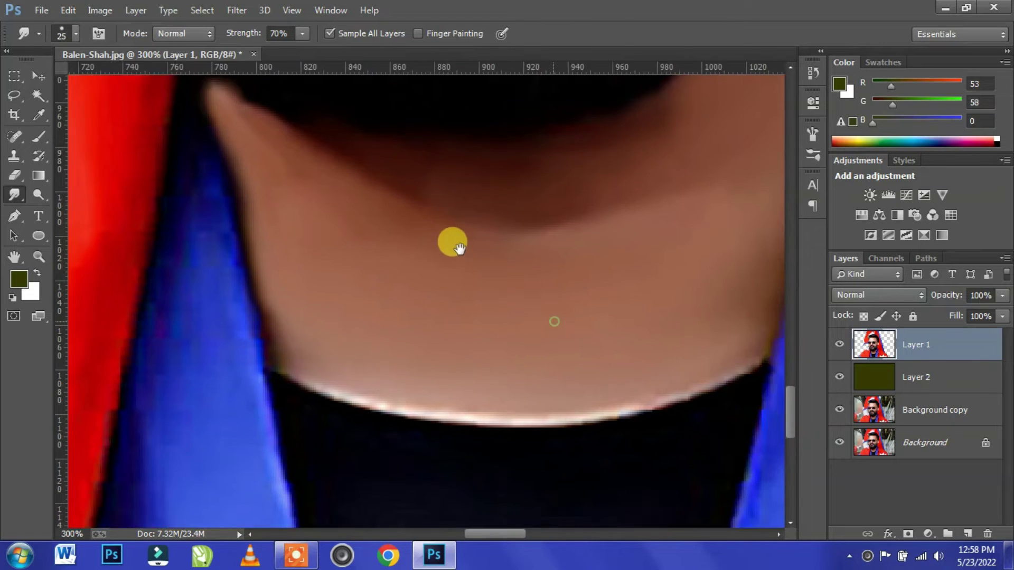
click(98, 33)
click(627, 381)
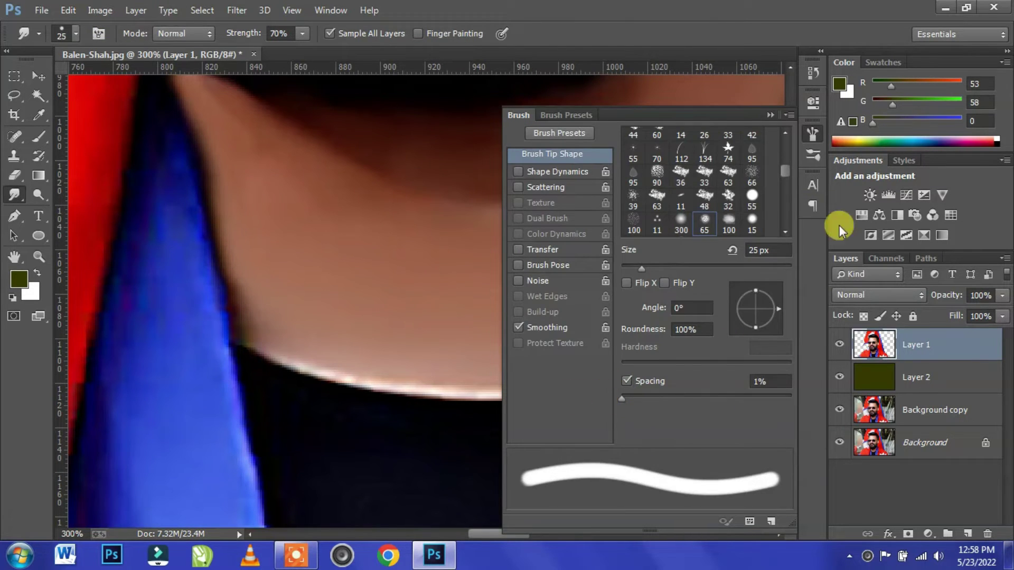
click(770, 115)
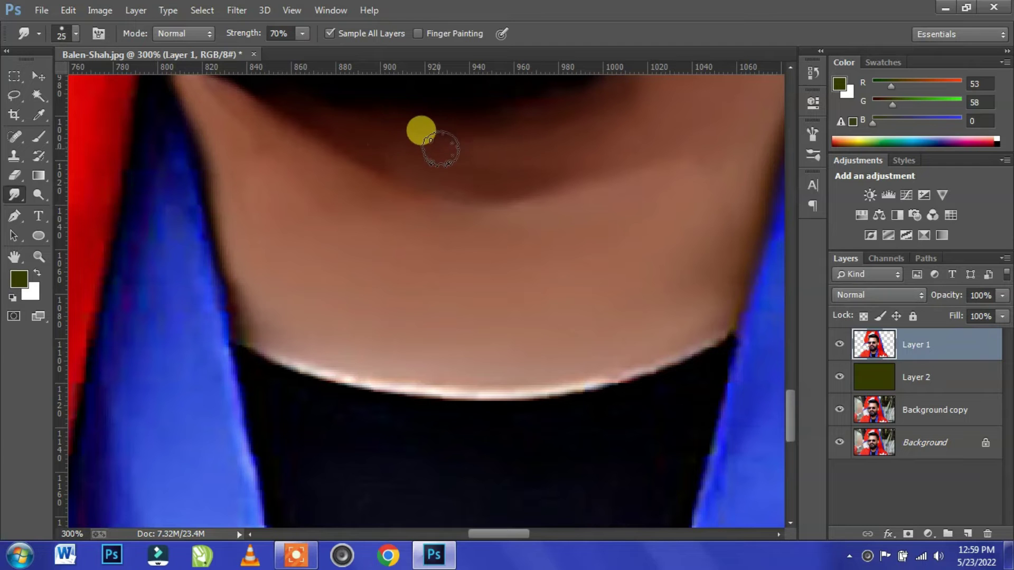
scroll(417, 233, down, 3)
scroll(417, 233, left, 3)
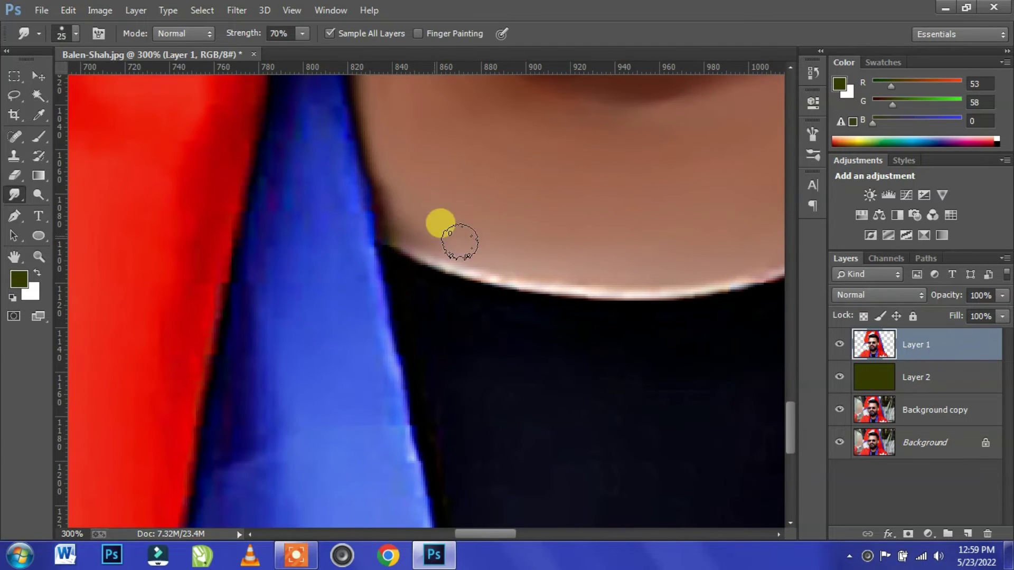
- Drag smudged hair strands downward through the lower beard
scroll(452, 196, up, 5)
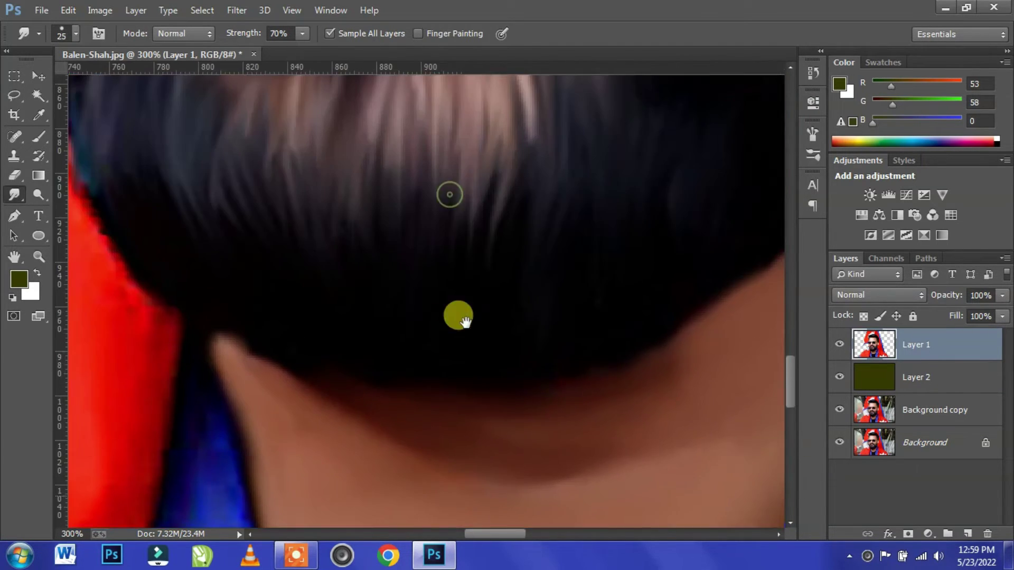
scroll(454, 238, right, 3)
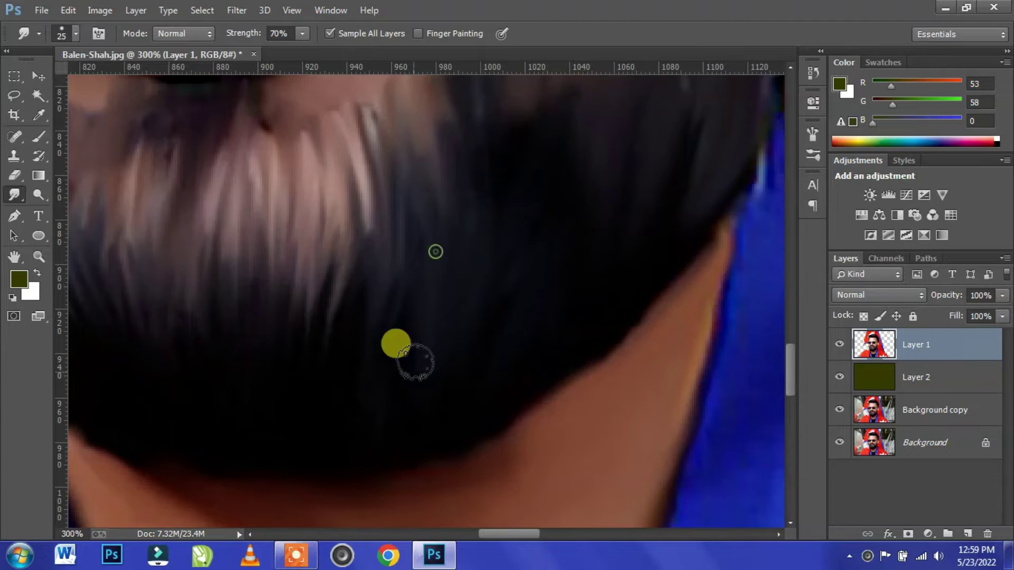
scroll(118, 257, left, 3)
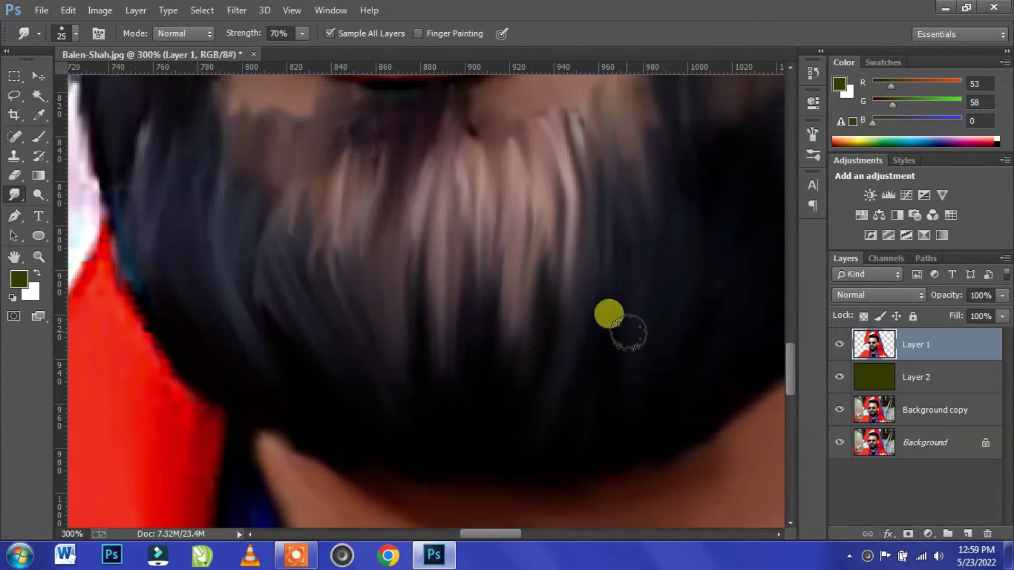
drag(511, 293, 522, 359)
mouse_move(508, 447)
mouse_down()
mouse_move(423, 308)
mouse_move(273, 229)
mouse_move(362, 174)
mouse_up()
scroll(398, 283, down, 2)
scroll(410, 290, down, 2)
scroll(525, 90, down, 2)
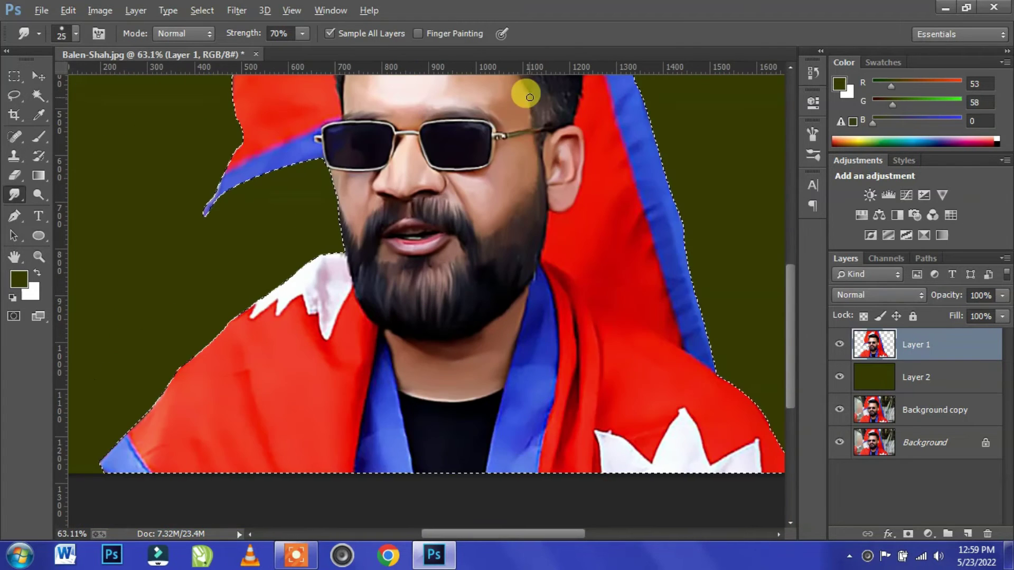
scroll(532, 353, down, 2)
scroll(533, 353, up, 2)
scroll(502, 331, up, 2)
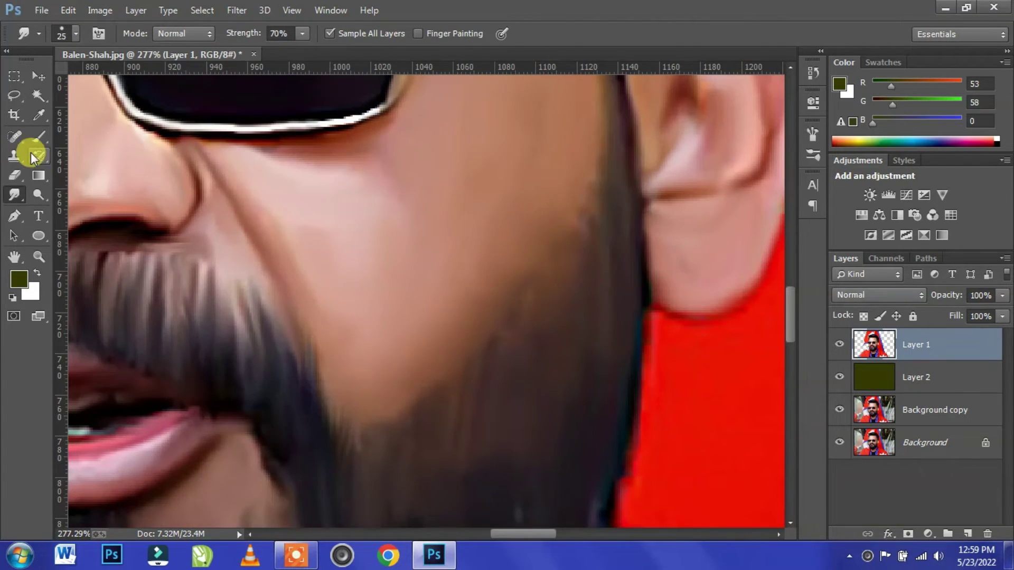
- Switch to an 11 px smudge preset and streak the beard along the right jaw
click(81, 29)
double_click(106, 335)
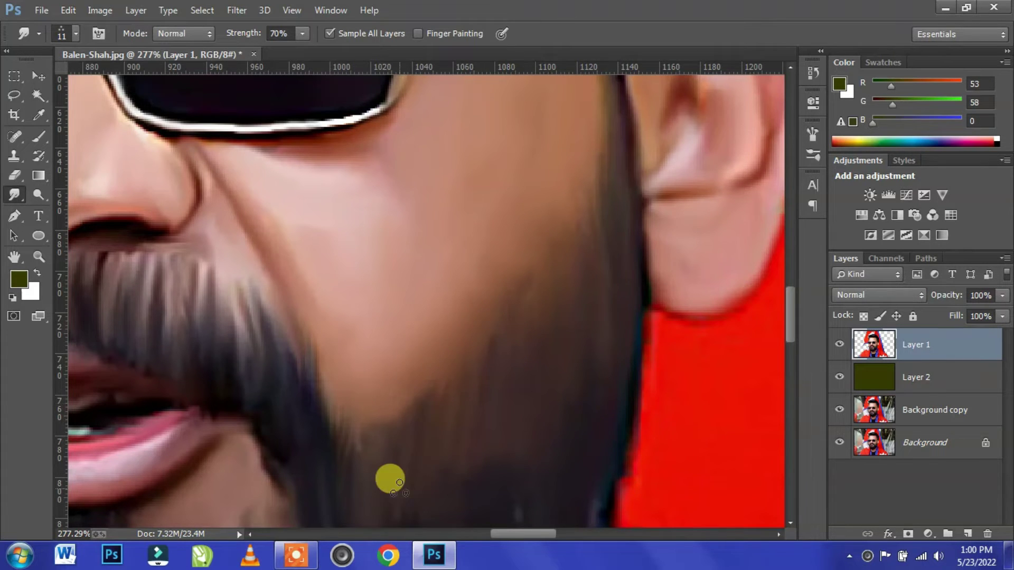
drag(399, 482, 438, 263)
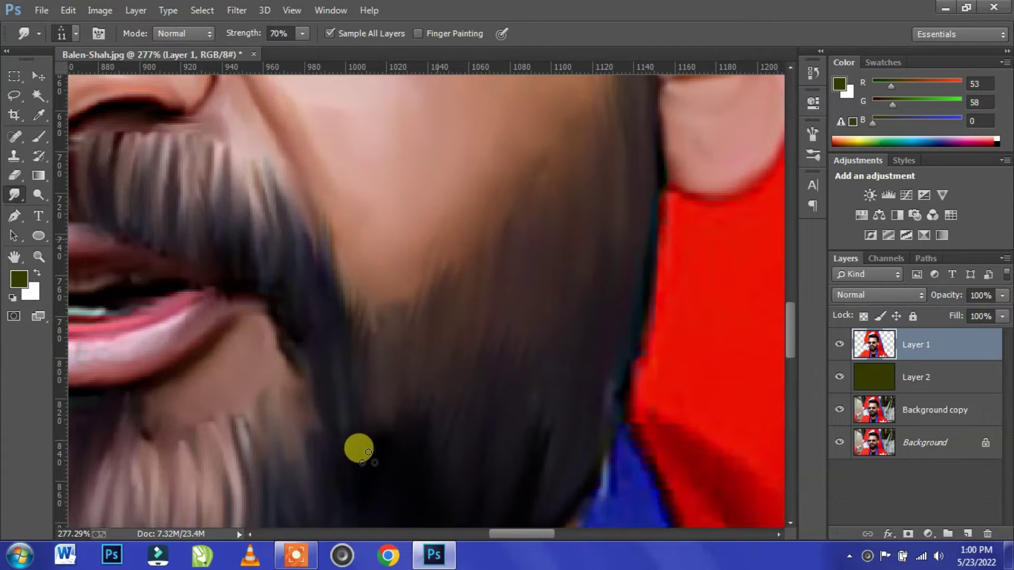
drag(254, 381, 435, 390)
drag(437, 295, 437, 363)
mouse_move(475, 238)
mouse_down()
mouse_move(487, 303)
mouse_move(481, 394)
mouse_up()
scroll(470, 389, down, 5)
scroll(469, 385, down, 2)
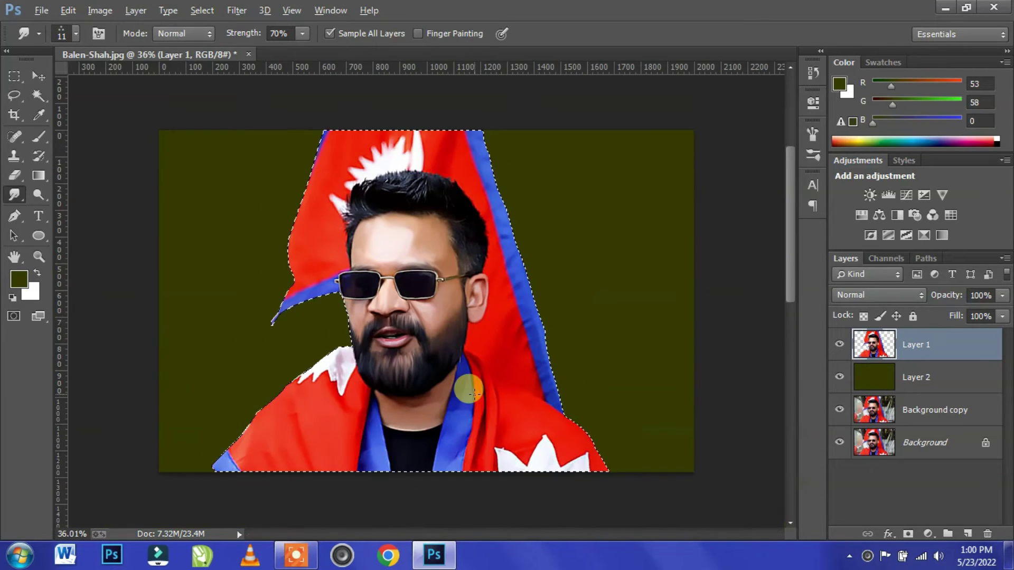
scroll(357, 290, up, 1)
scroll(370, 305, up, 3)
scroll(370, 305, down, 3)
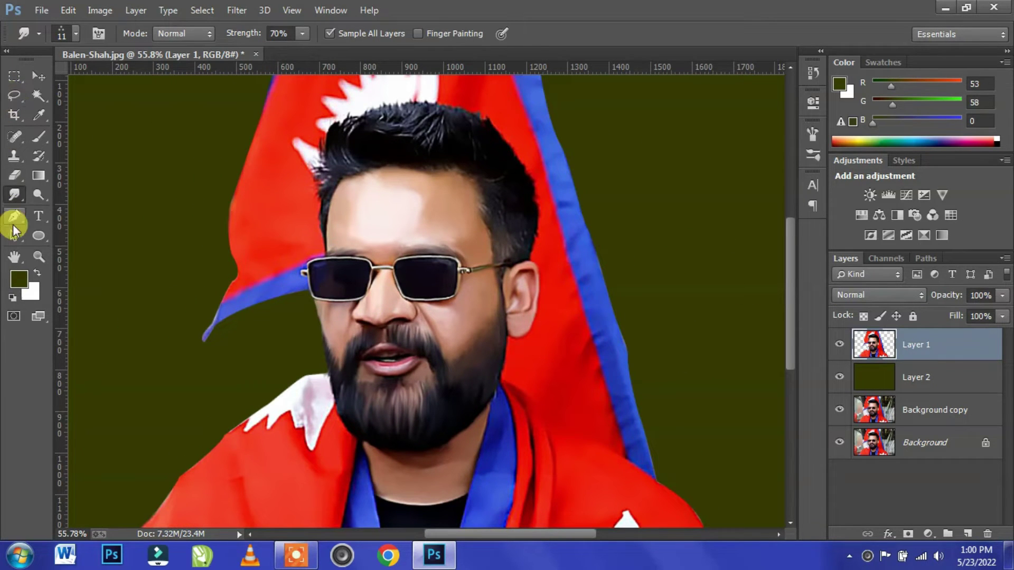
- Start a Pen path at the temple, curving along the glasses arm and around the ear
click(15, 218)
scroll(396, 204, up, 3)
scroll(374, 170, up, 3)
scroll(407, 266, down, 2)
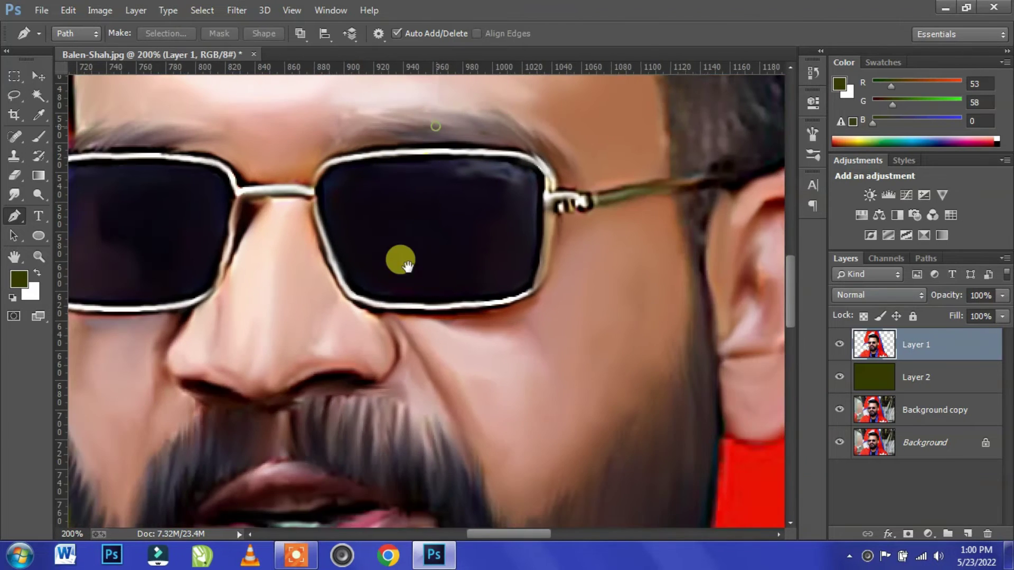
drag(406, 267, 566, 335)
click(574, 245)
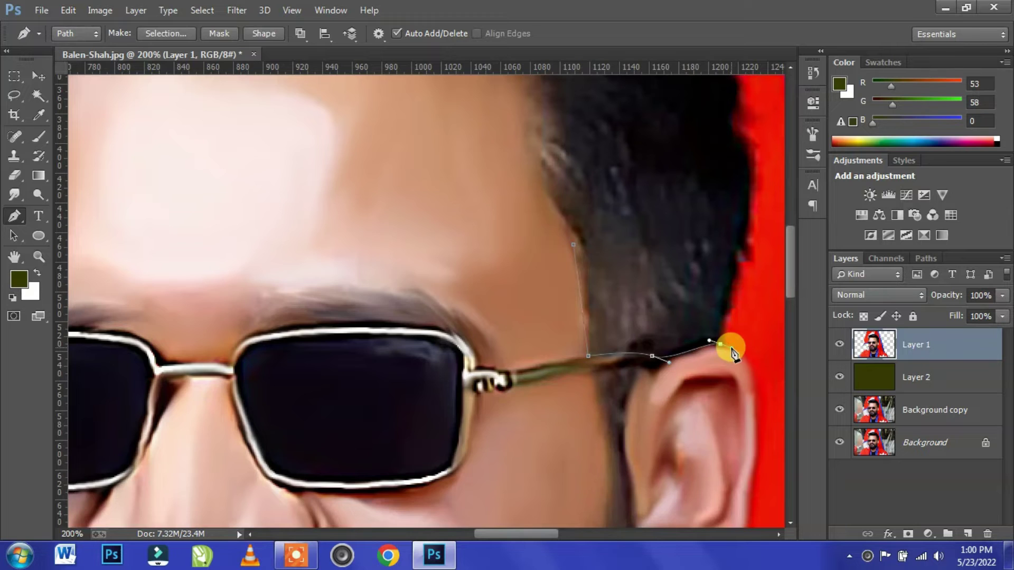
drag(734, 355, 493, 414)
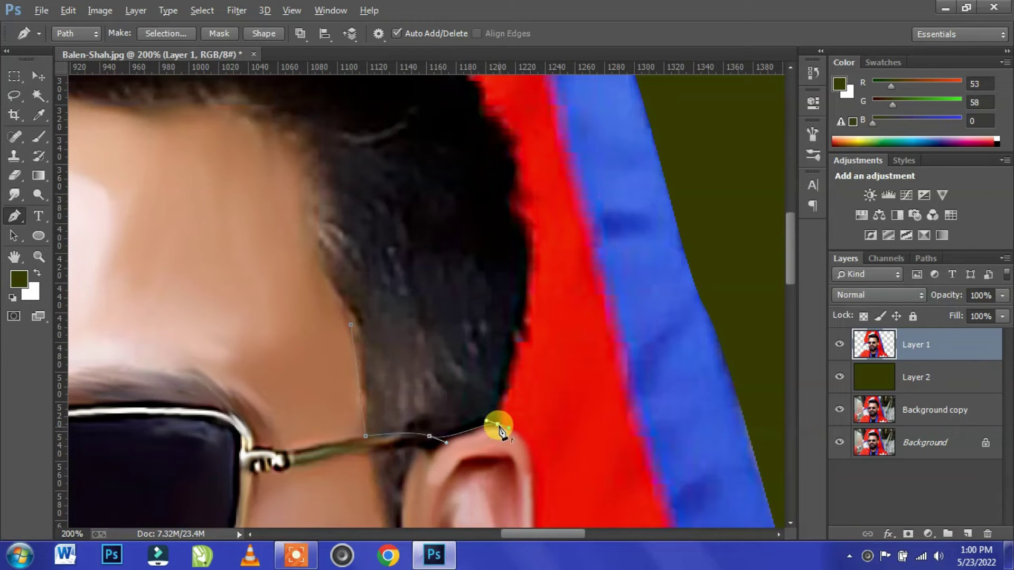
drag(519, 218, 496, 158)
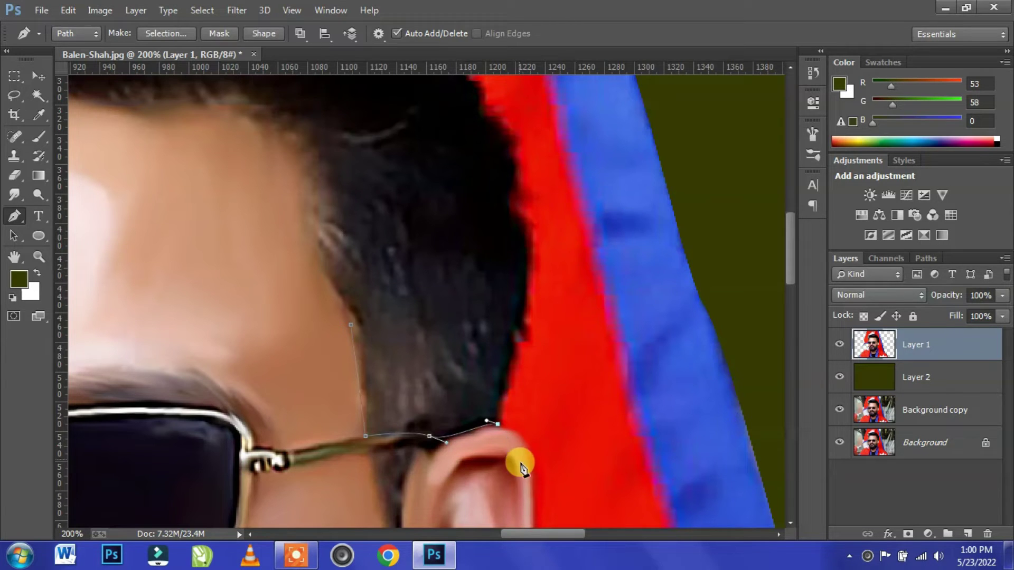
drag(520, 467, 483, 307)
scroll(489, 397, down, 4)
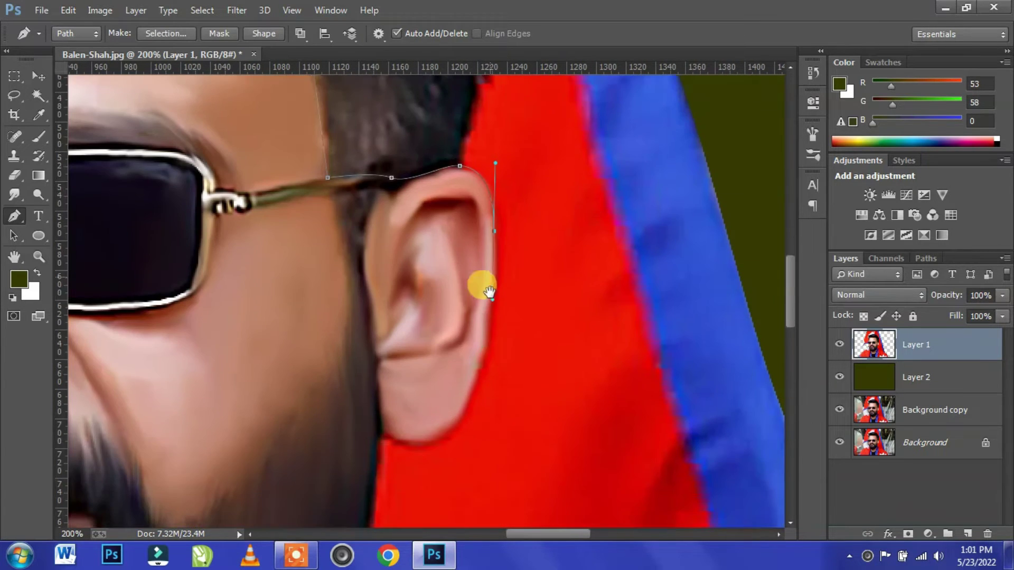
scroll(468, 392, down, 6)
scroll(475, 227, left, 3)
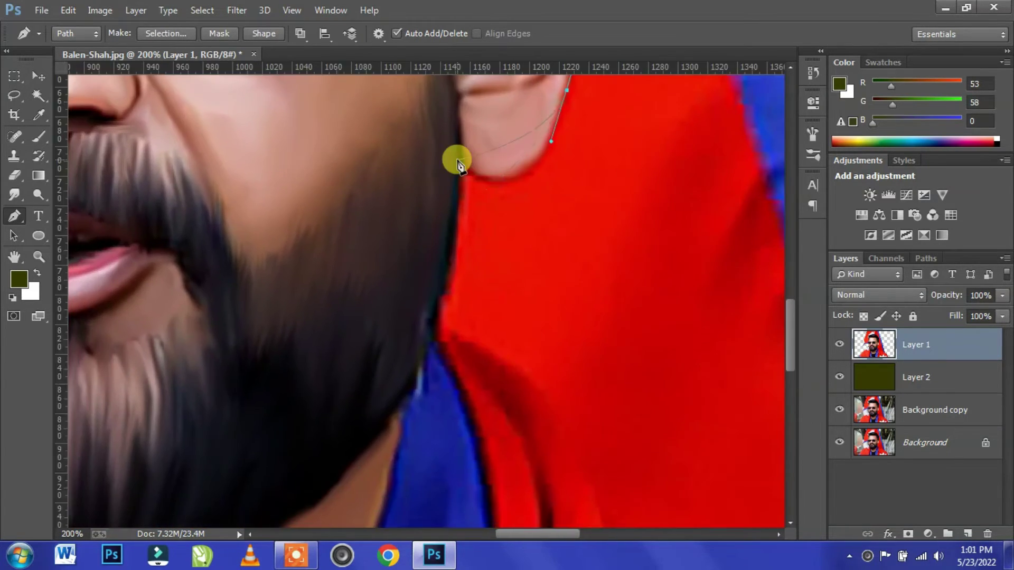
drag(404, 123, 404, 126)
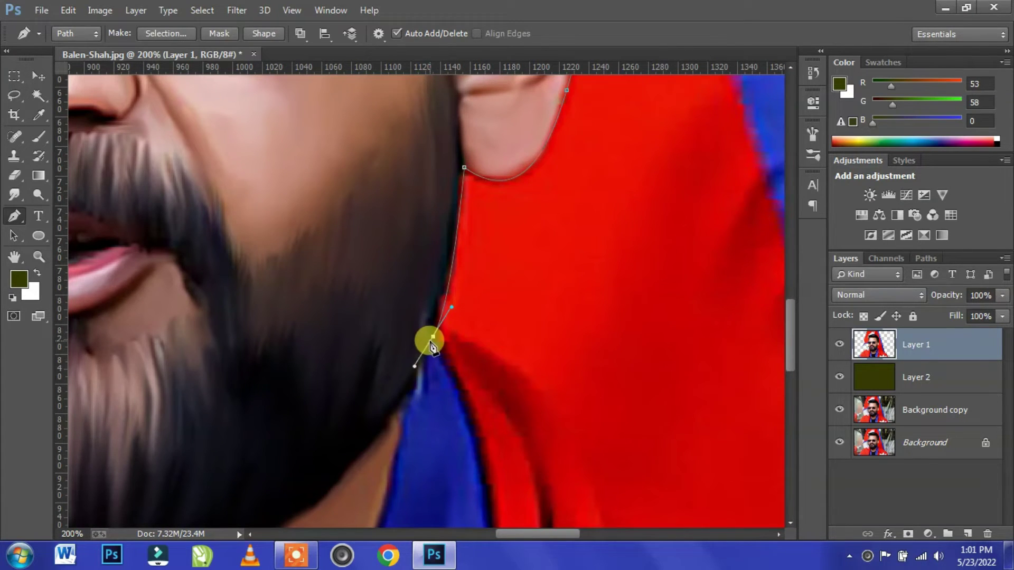
- Continue the path with curved anchors along the neckline where neck meets hair
scroll(317, 148, down, 8)
scroll(317, 148, right, 6)
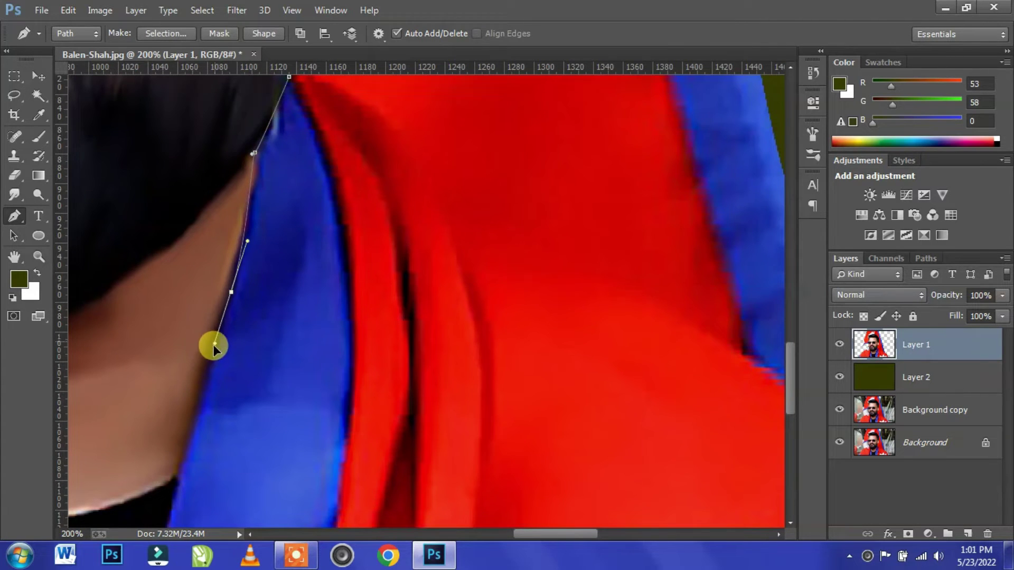
scroll(214, 348, down, 6)
scroll(213, 349, left, 4)
scroll(431, 288, left, 8)
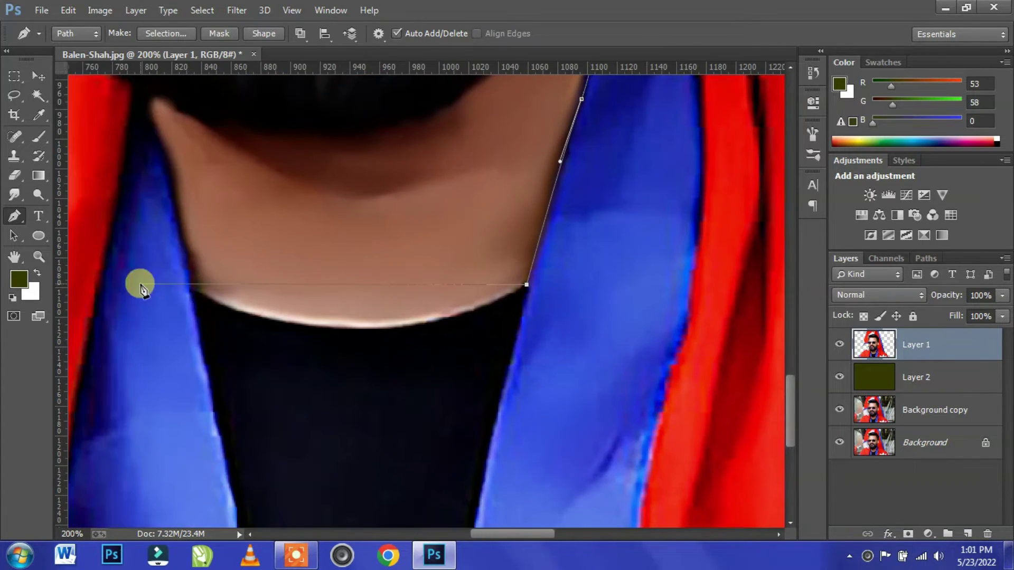
drag(194, 289, 102, 199)
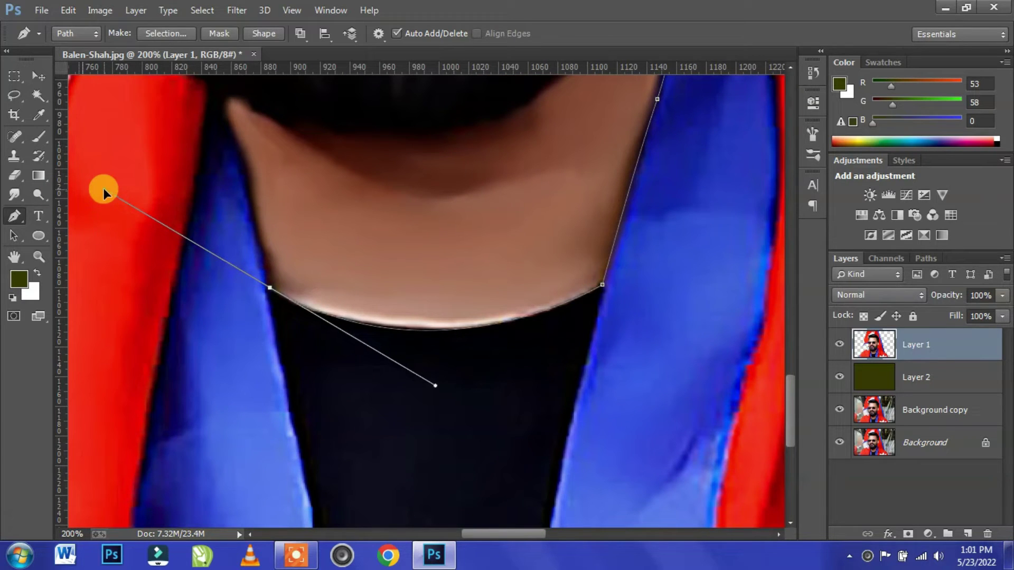
click(271, 288)
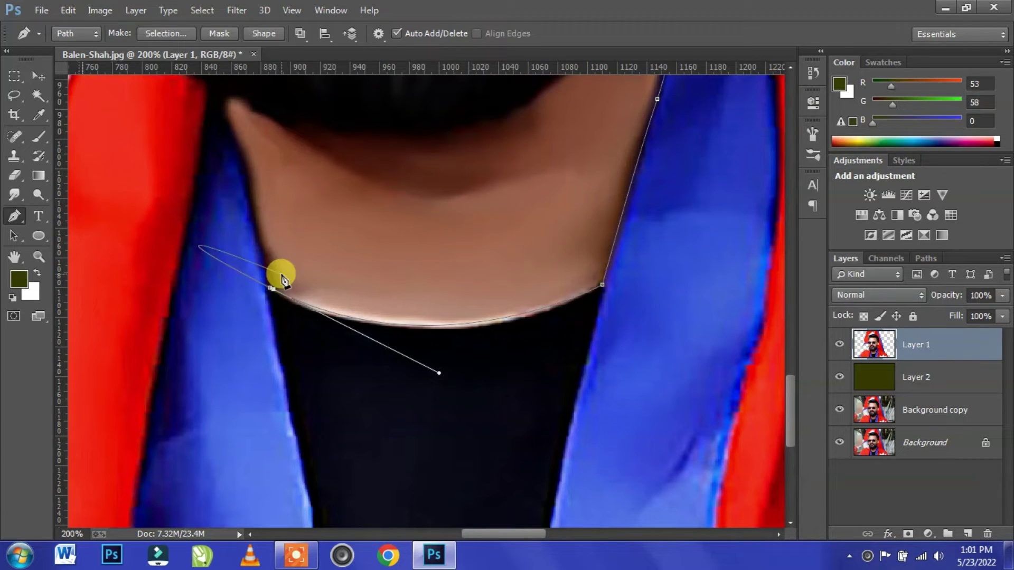
scroll(296, 296, up, 4)
scroll(296, 295, left, 2)
scroll(338, 298, up, 2)
scroll(338, 298, left, 2)
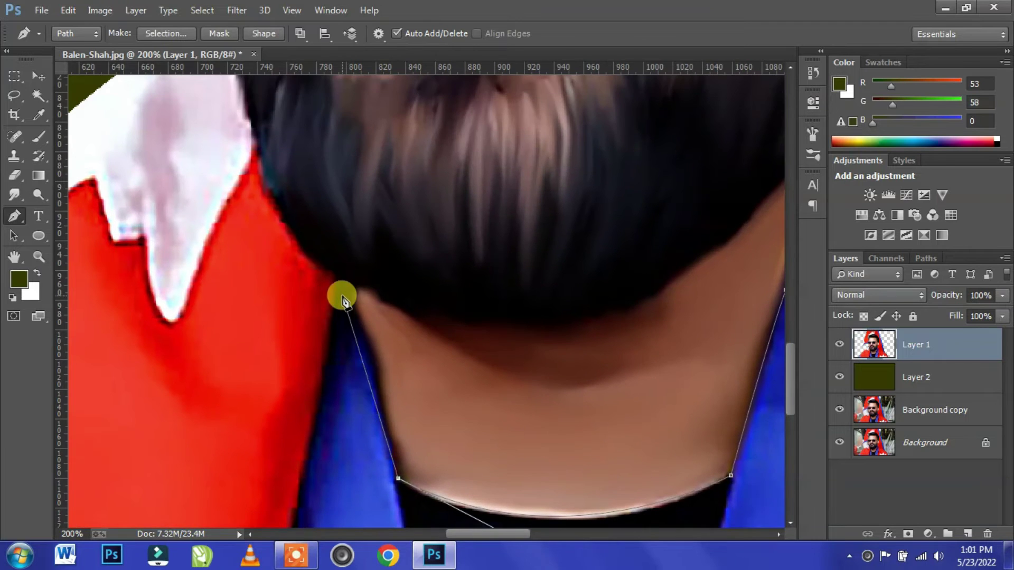
drag(342, 288, 314, 258)
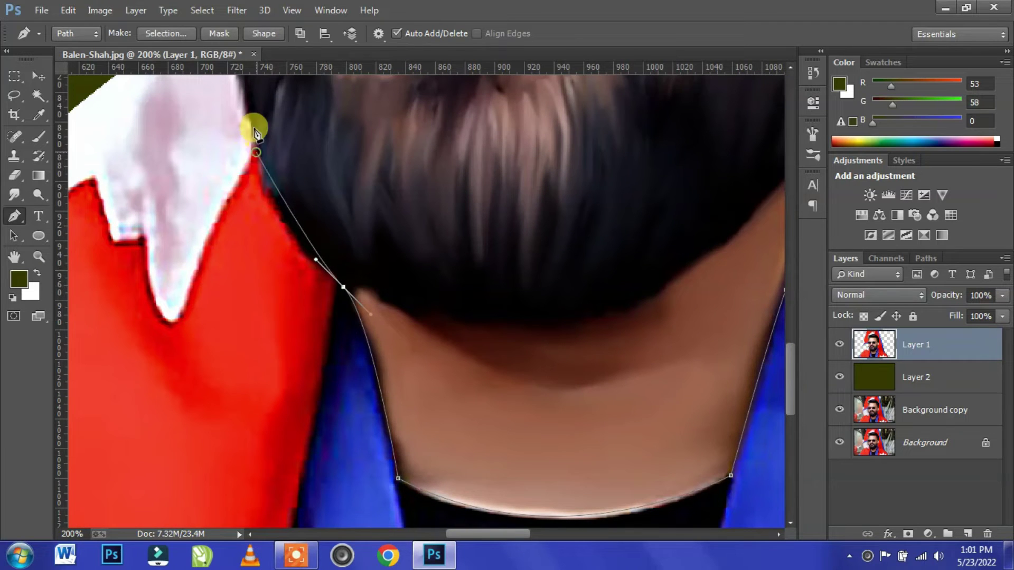
scroll(268, 159, up, 5)
scroll(304, 304, left, 2)
mouse_move(188, 239)
mouse_down()
mouse_move(175, 247)
mouse_move(541, 285)
mouse_up()
- Add anchors above the flag's top right and top left, then toward the lower left
mouse_move(503, 180)
mouse_down()
mouse_move(502, 197)
mouse_move(349, 153)
mouse_move(125, 340)
mouse_move(74, 418)
mouse_move(176, 254)
mouse_move(537, 460)
mouse_move(521, 385)
mouse_move(634, 449)
mouse_up()
scroll(581, 402, down, 5)
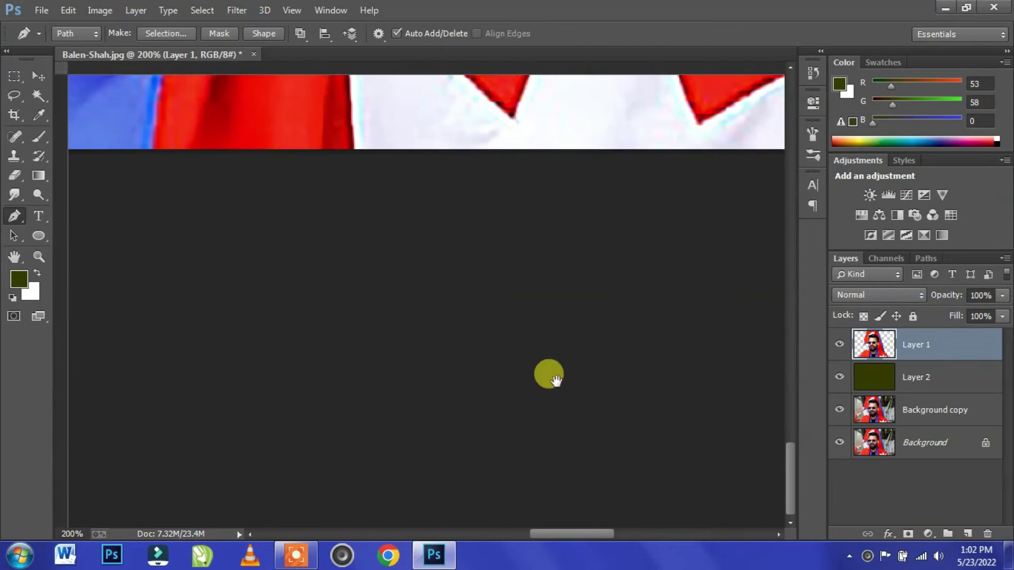
drag(550, 374, 363, 401)
scroll(423, 438, down, 5)
click(562, 99)
click(286, 93)
click(218, 335)
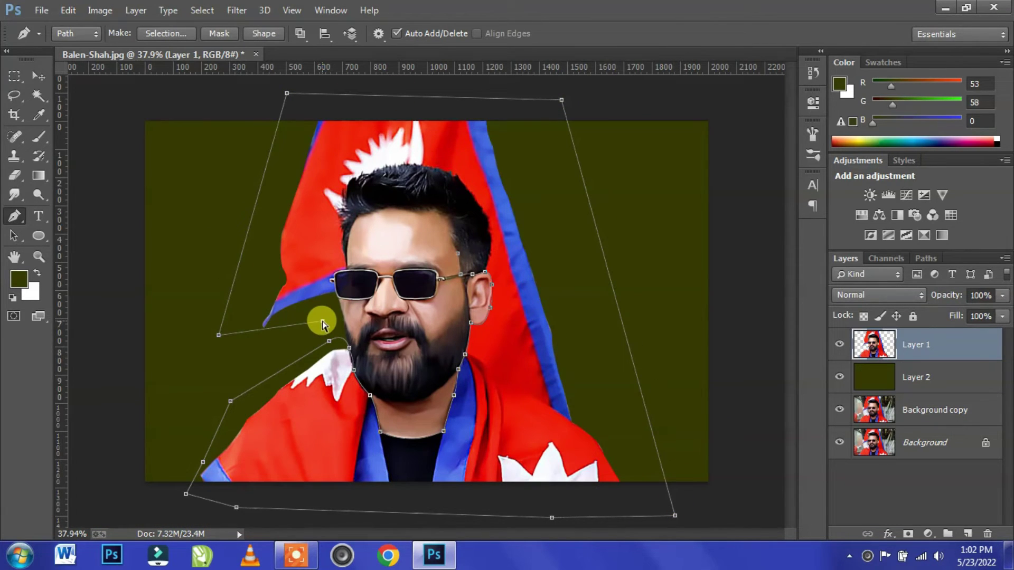
scroll(322, 325, up, 3)
scroll(267, 305, up, 1)
scroll(406, 370, up, 1)
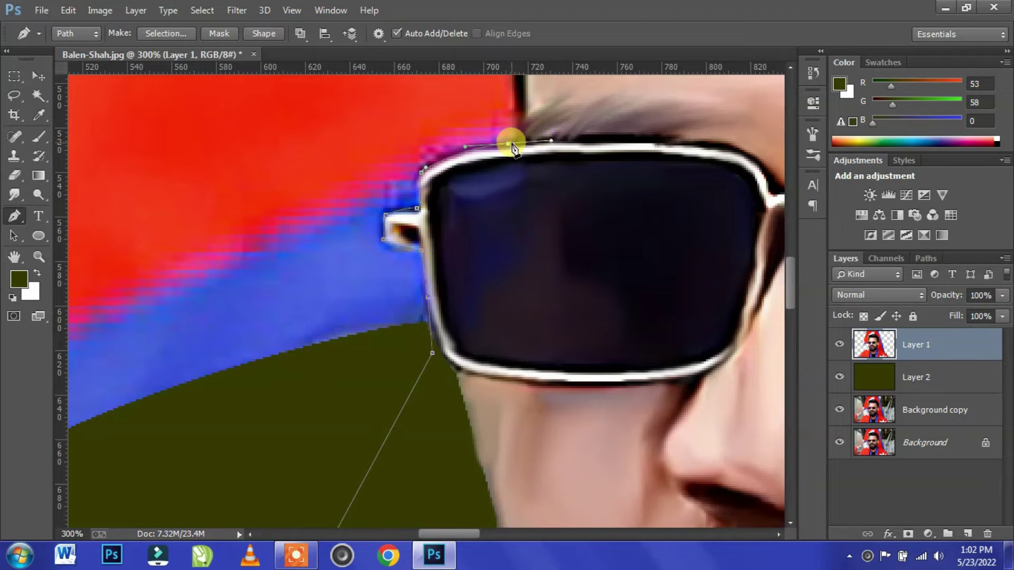
- Trace the path with anchors along the hairline above the sunglasses and across the forehead
drag(510, 152, 524, 361)
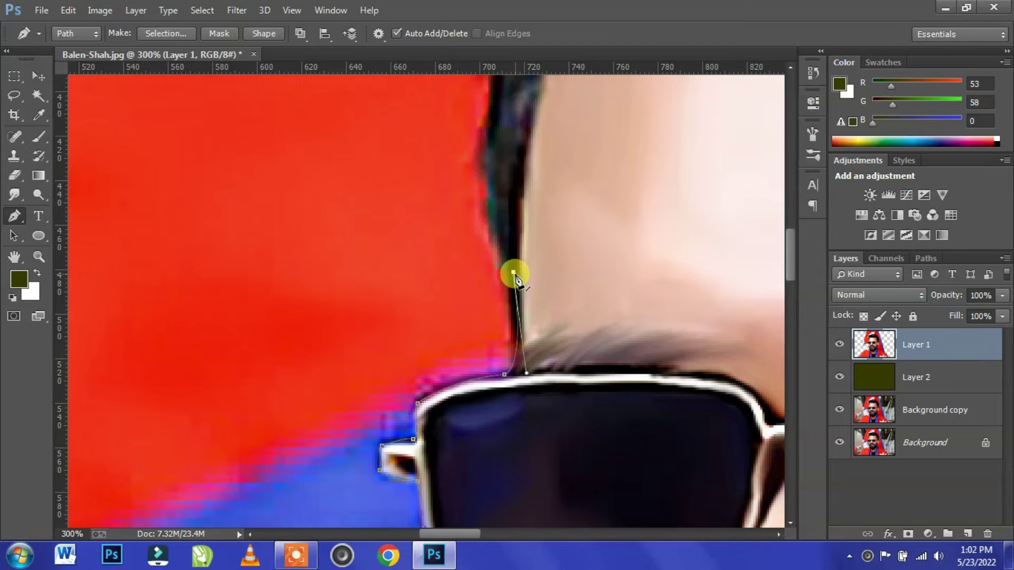
mouse_move(540, 103)
mouse_down()
mouse_move(549, 245)
mouse_move(589, 191)
mouse_up()
drag(771, 145, 469, 256)
click(481, 247)
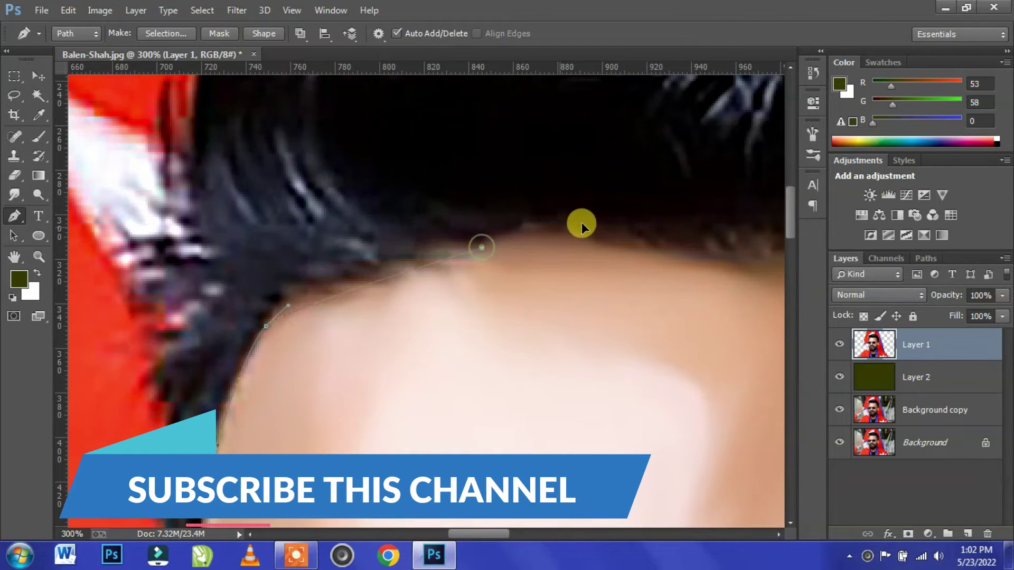
drag(582, 229, 220, 242)
mouse_move(220, 299)
mouse_down()
mouse_move(574, 285)
mouse_move(475, 276)
mouse_up()
click(516, 276)
drag(550, 331, 487, 199)
click(501, 223)
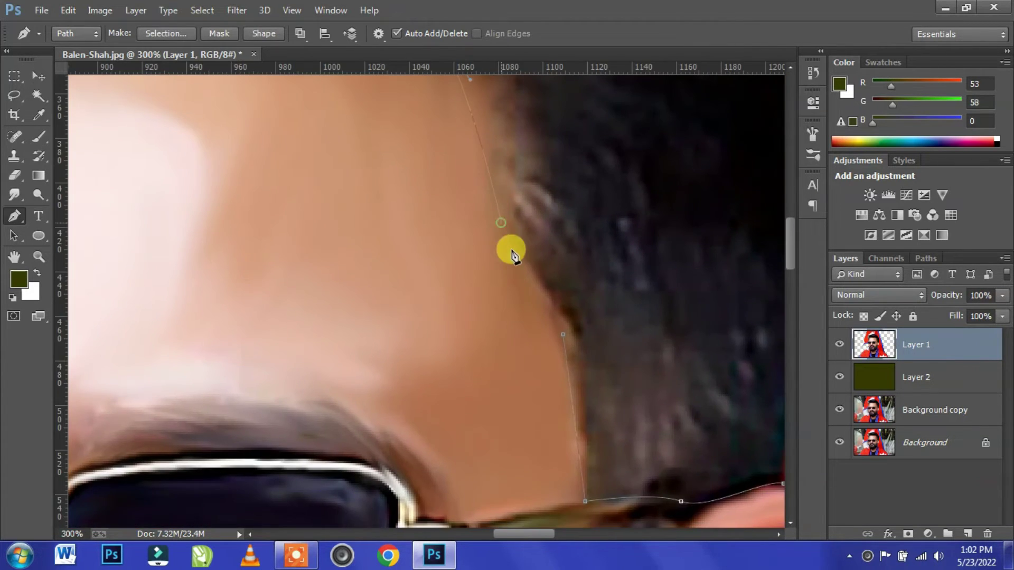
drag(511, 253, 562, 396)
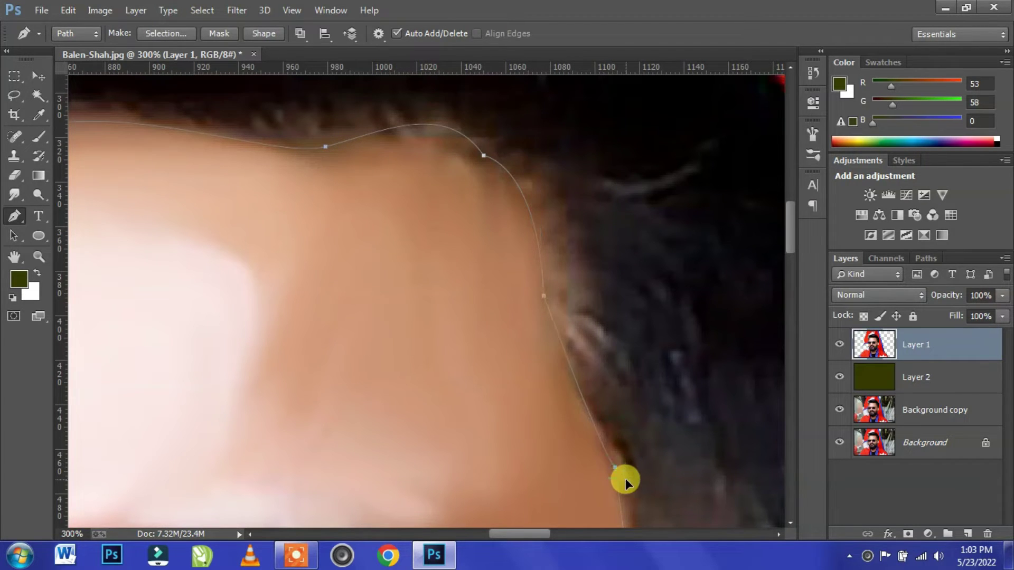
- Turn the traced figure path into a selection and copy it onto a new layer
key(ctrl+minus)
key(ctrl+minus)
key(ctrl+minus)
key(ctrl+minus)
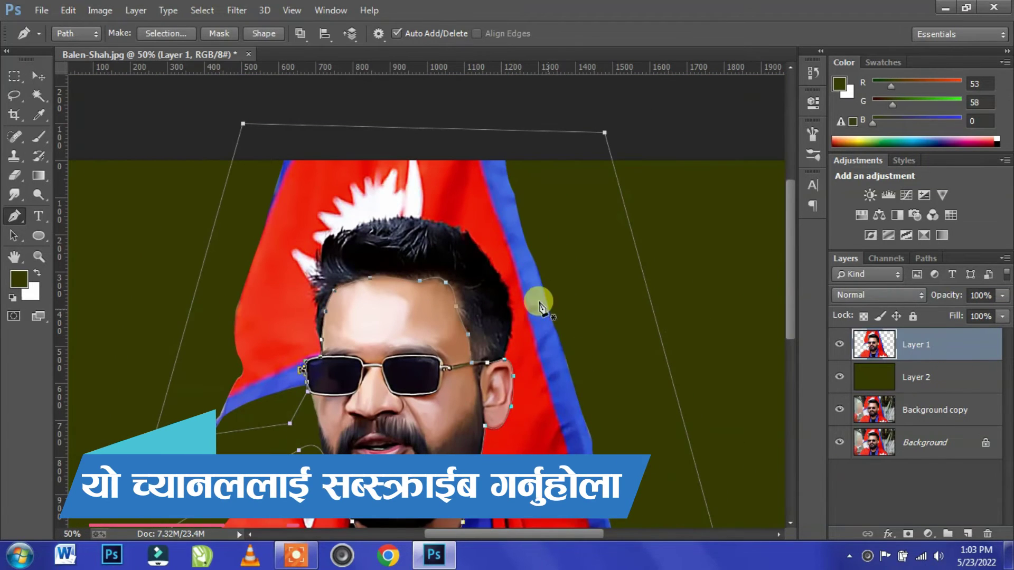
right_click(475, 296)
click(549, 255)
key(Return)
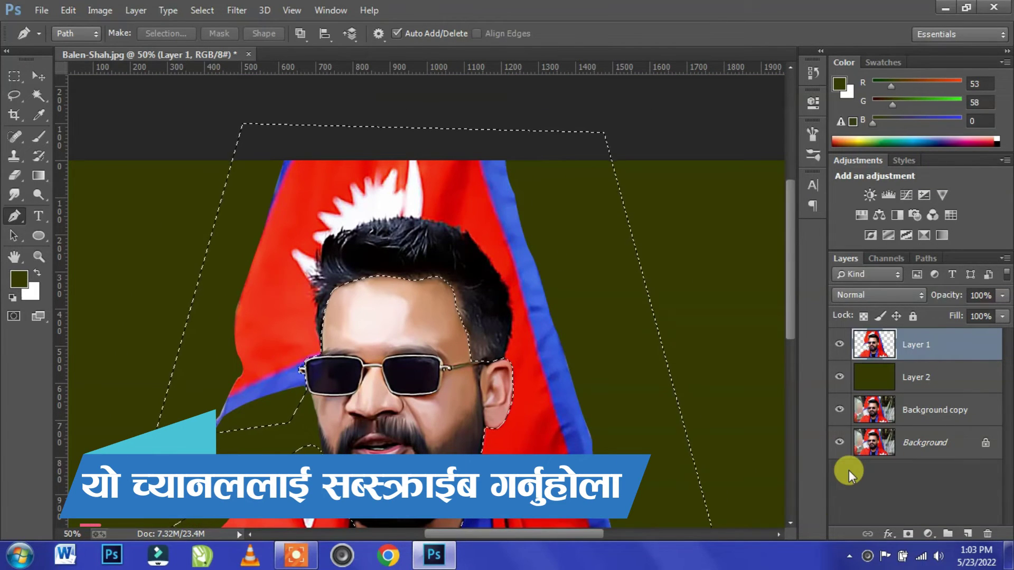
key(ctrl+j)
- Apply Oil Paint to Layer 1: stylization about 9.55, scale about 8.81, shine 2.7
click(846, 378)
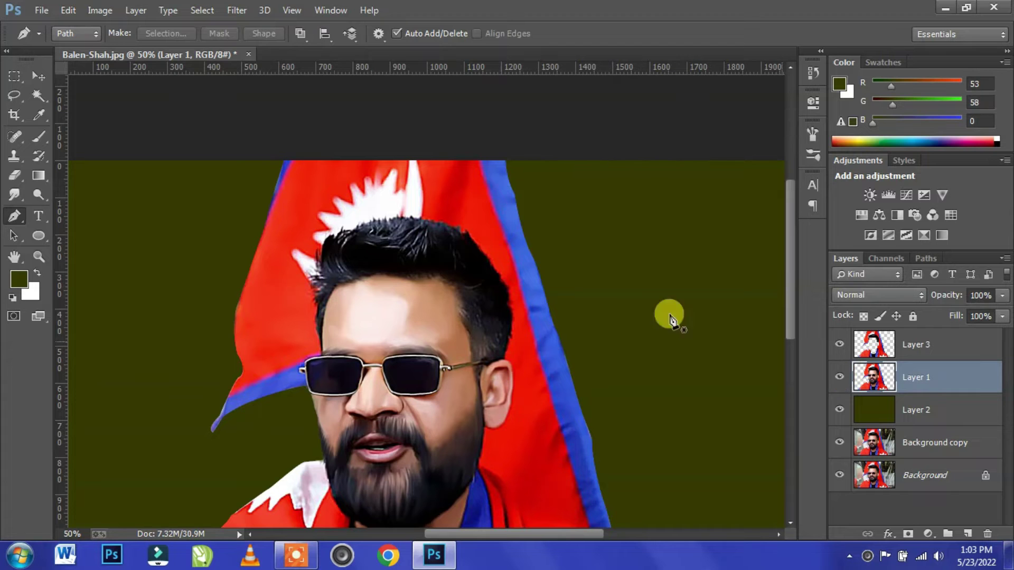
click(36, 74)
drag(382, 305, 465, 243)
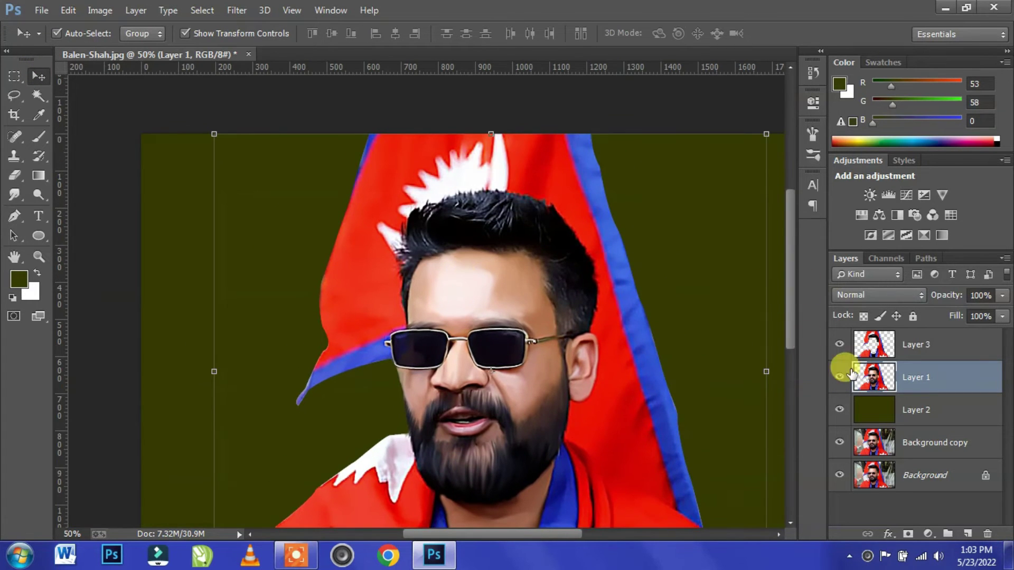
click(237, 10)
click(264, 139)
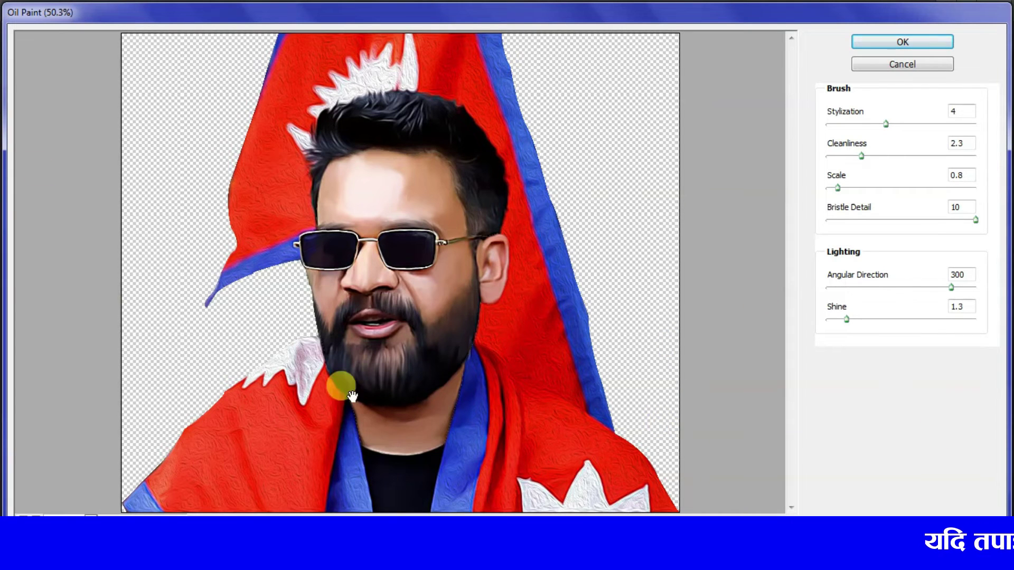
drag(806, 326, 802, 325)
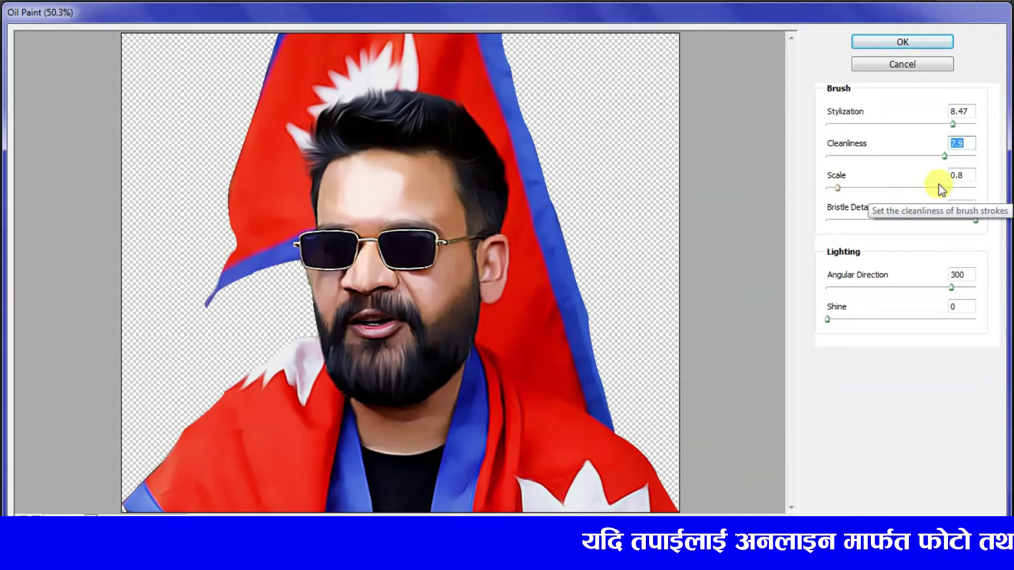
click(958, 189)
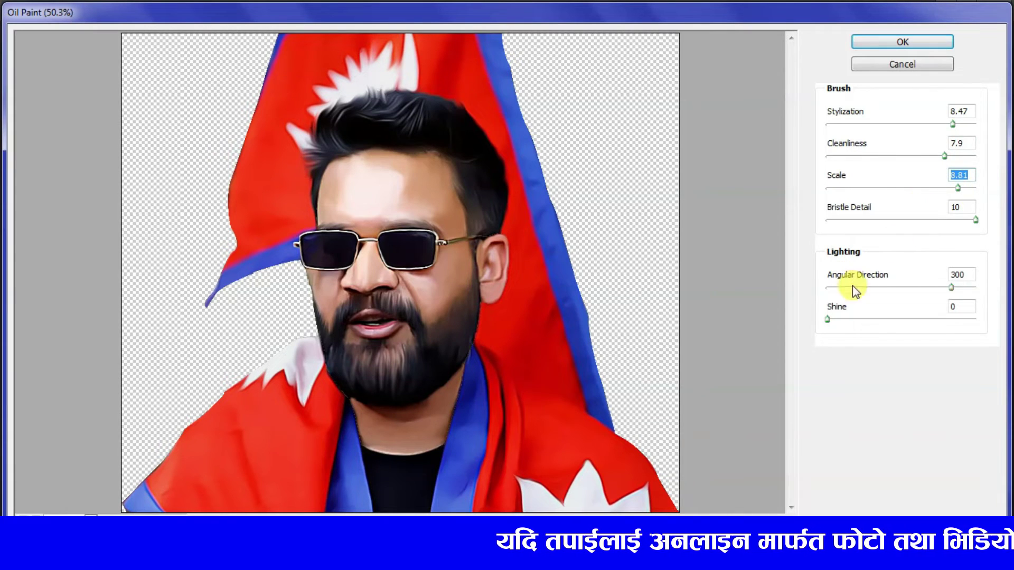
click(970, 125)
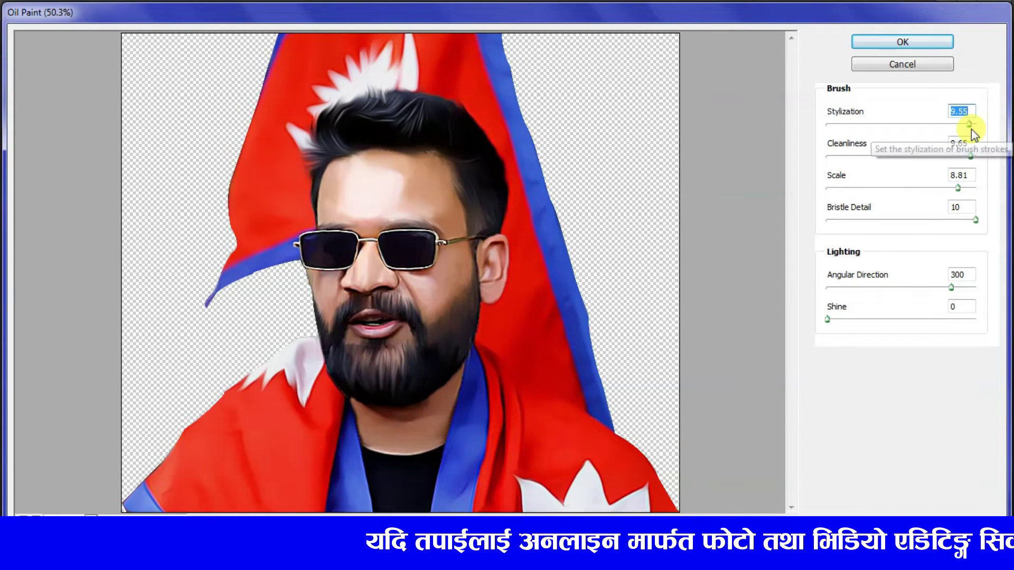
click(858, 320)
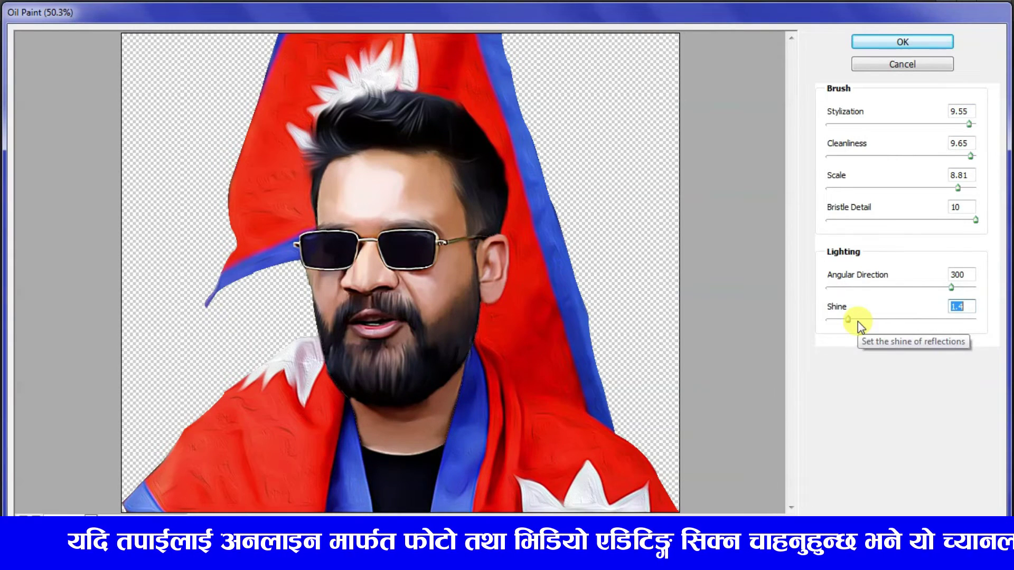
click(868, 321)
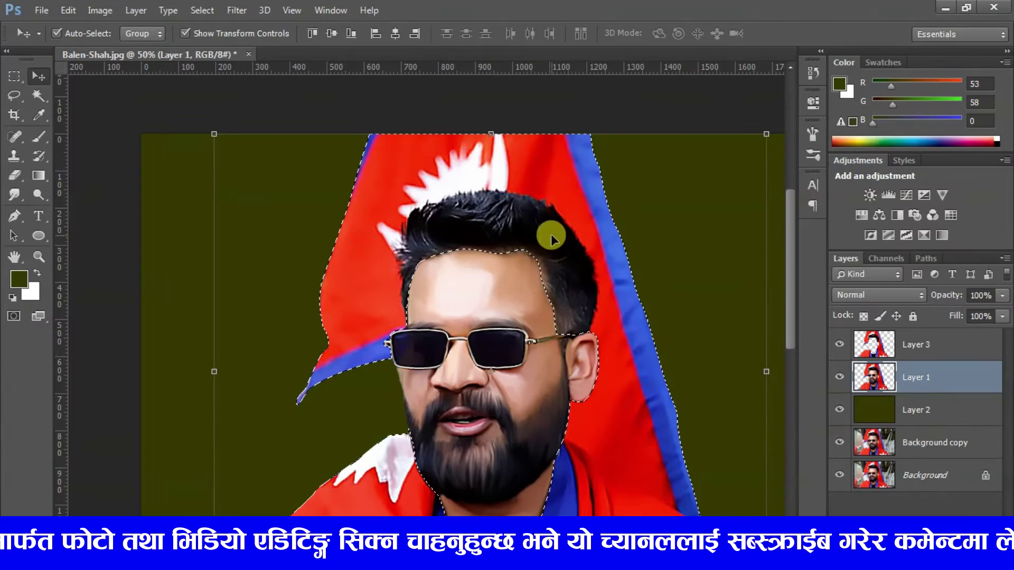
- Reapply the Oil Paint filter to Layer 3 and fit the image in the window
click(898, 344)
click(236, 11)
click(634, 311)
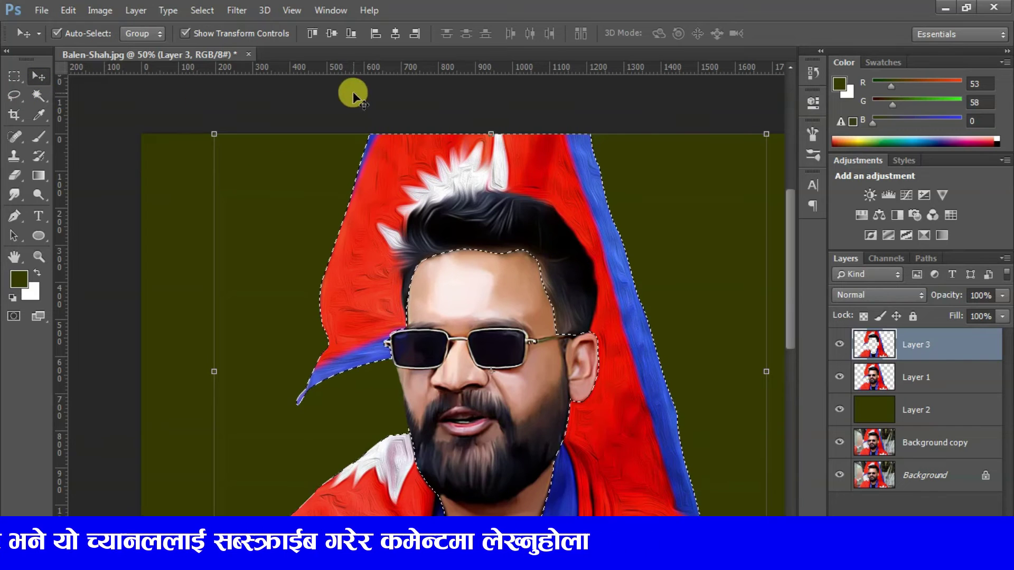
mouse_move(521, 324)
mouse_down()
mouse_move(537, 199)
mouse_move(539, 267)
mouse_up()
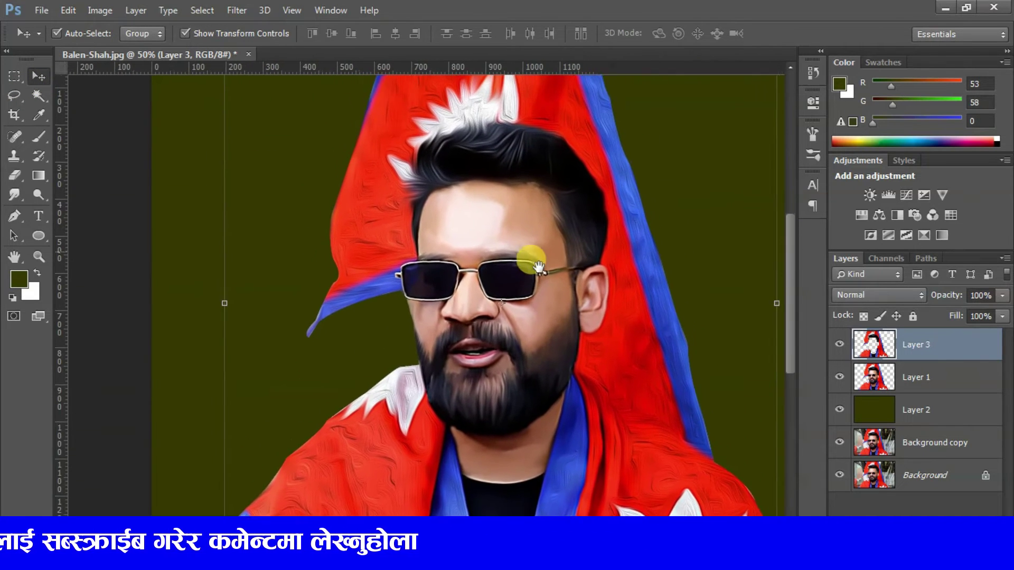
key(ctrl+0)
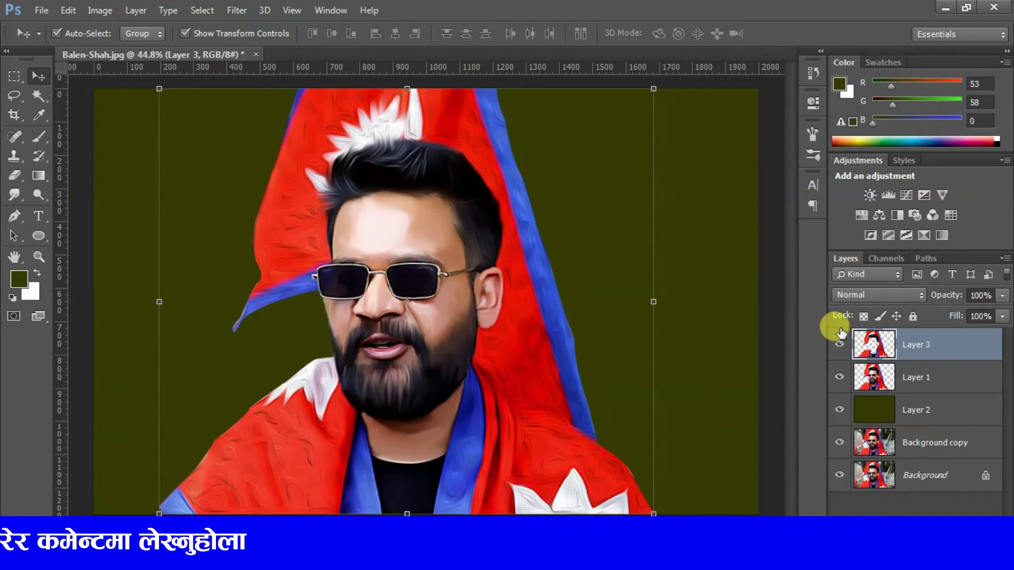
- On Layer 2, set the foreground to pure red sampled from the flag
click(928, 417)
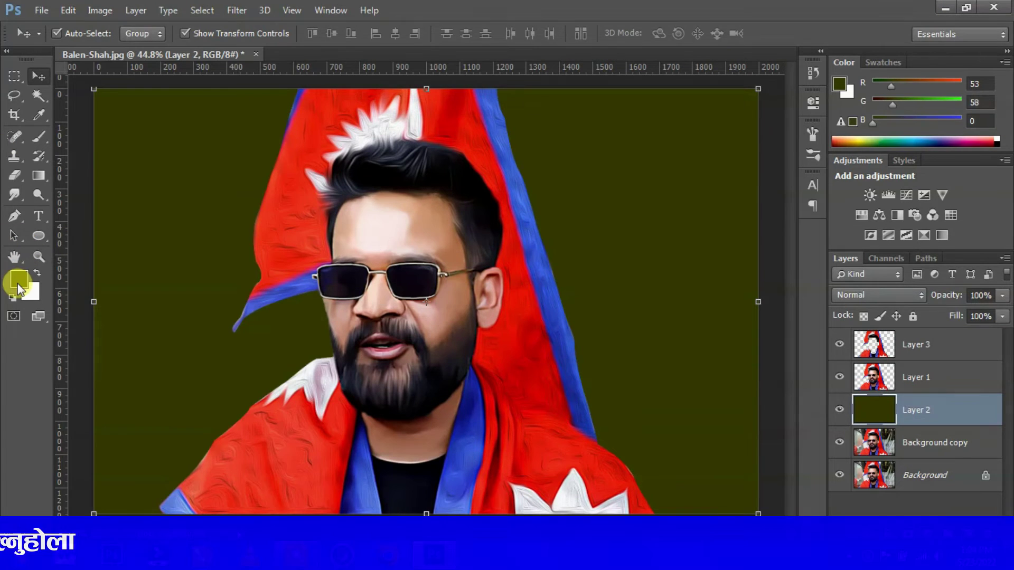
click(18, 281)
click(312, 107)
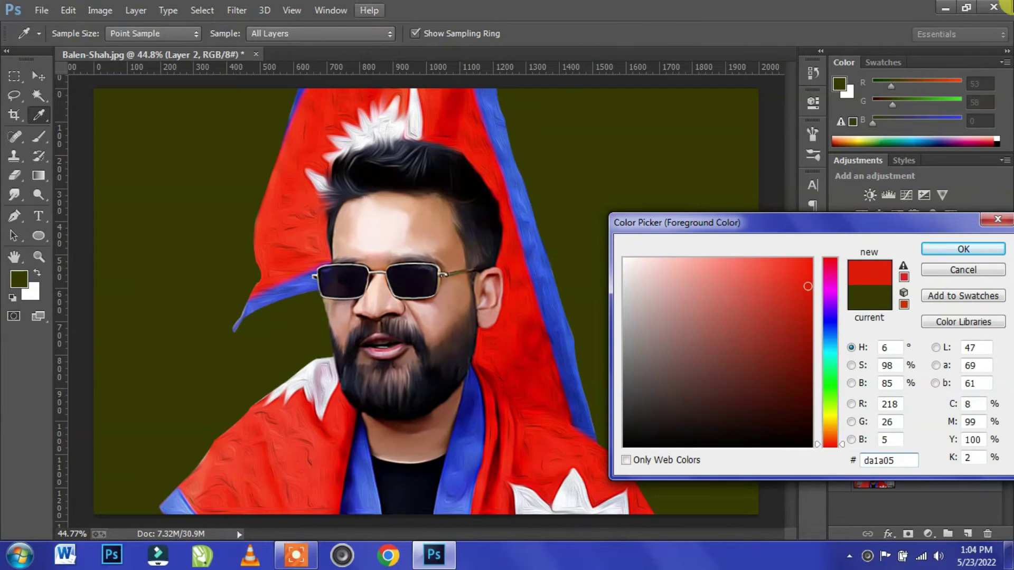
drag(832, 273, 832, 258)
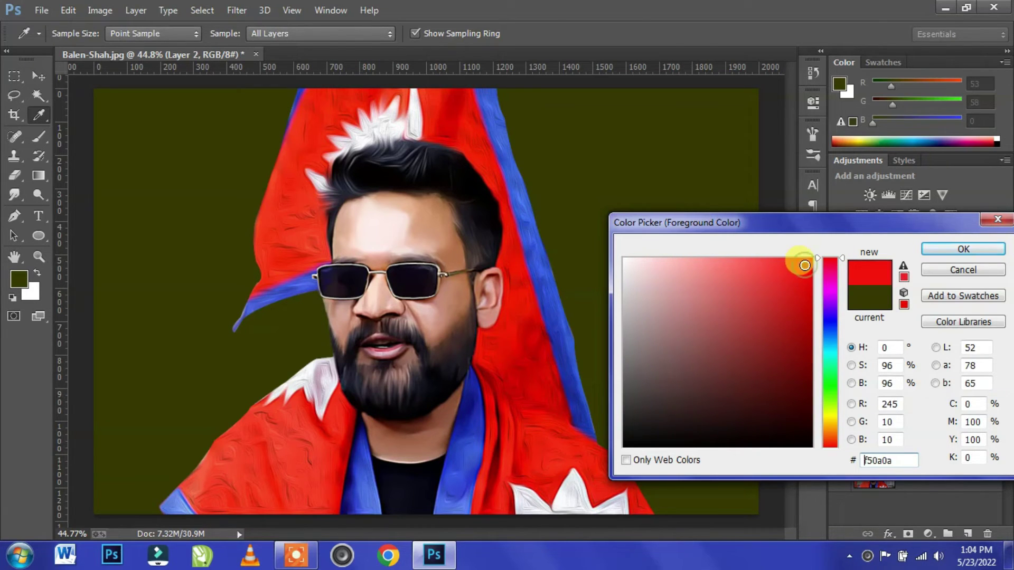
key(Return)
- On a new layer above Layer 2, paint broad soft red with a textured brush
key(v)
click(39, 138)
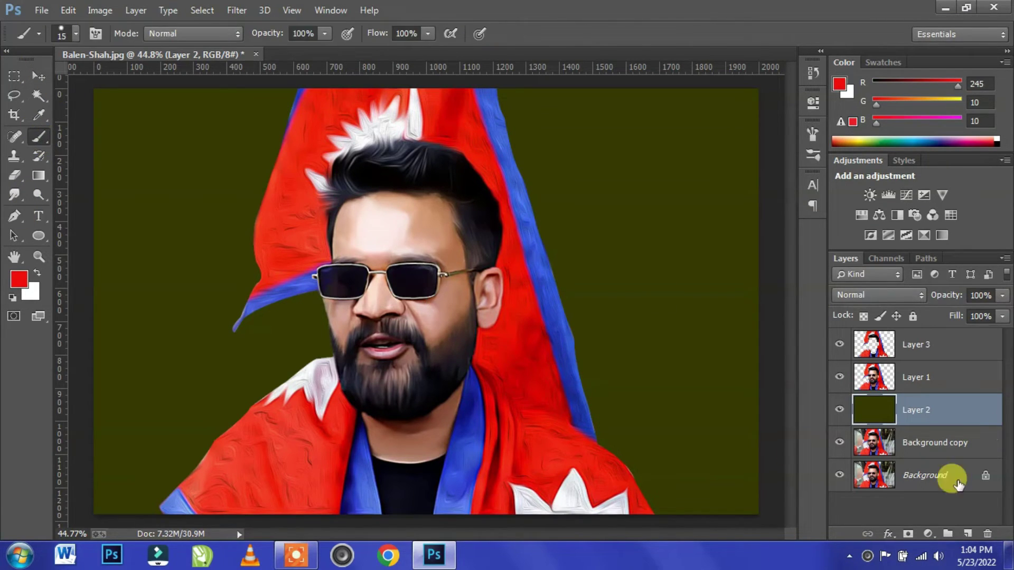
click(968, 533)
click(76, 33)
scroll(82, 365, down, 3)
scroll(79, 346, down, 2)
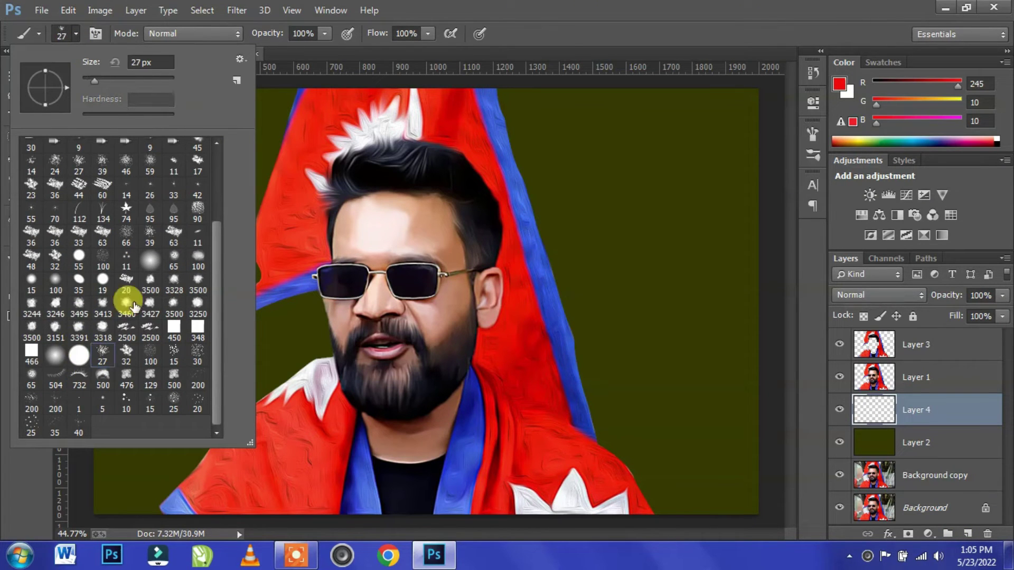
double_click(58, 305)
click(95, 33)
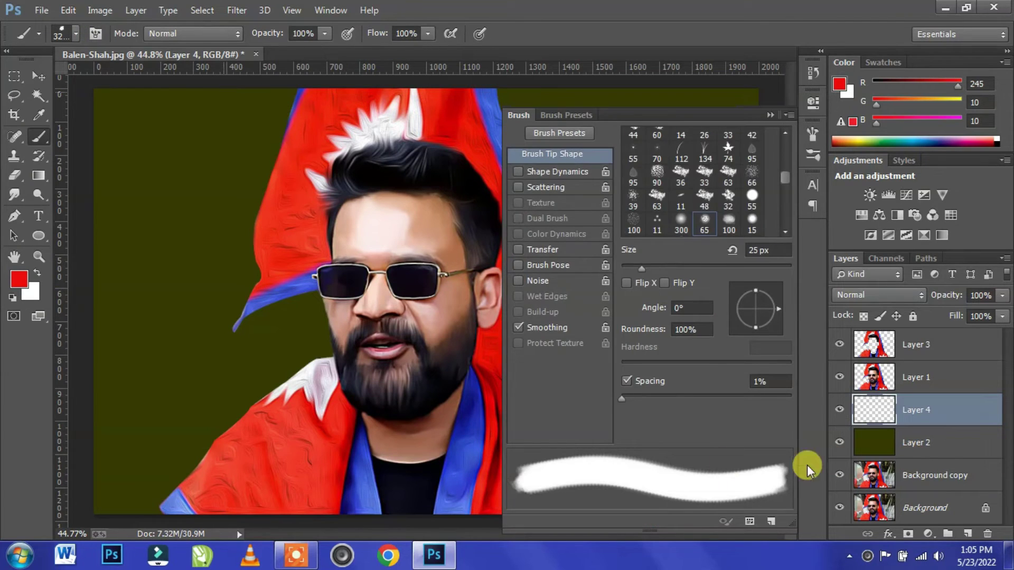
click(782, 114)
key(ctrl+minus)
key(ctrl+minus)
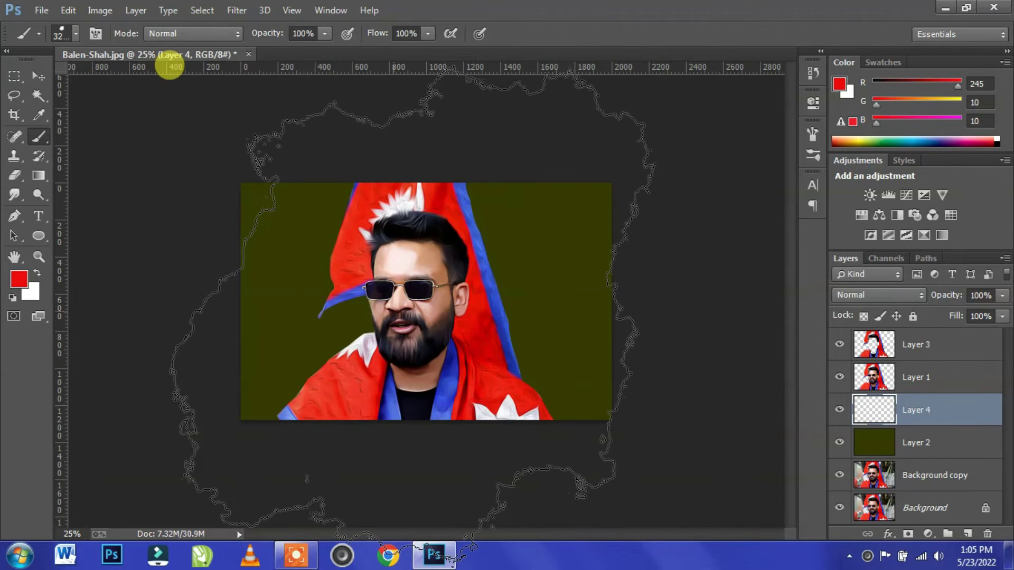
drag(221, 80, 466, 122)
- Fill the olive backdrop Layer 2 with a medium blue
click(11, 78)
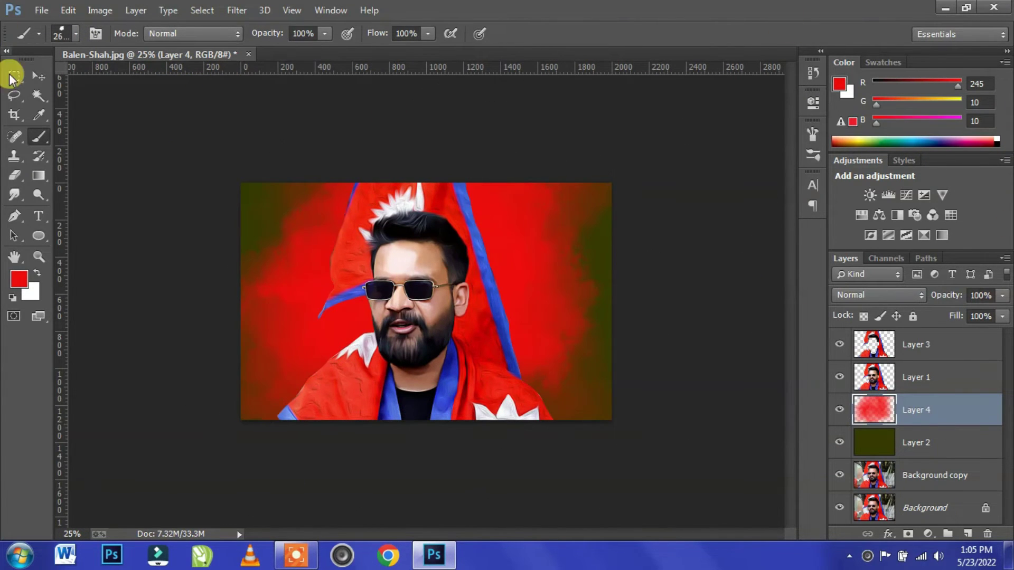
click(37, 77)
click(919, 443)
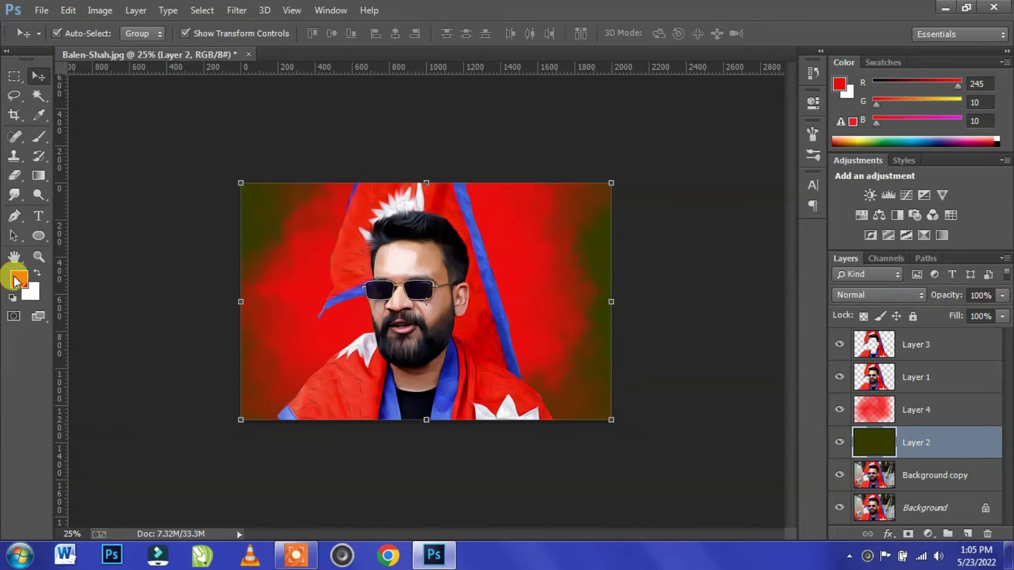
click(17, 279)
click(831, 342)
click(808, 311)
key(Return)
key(alt+BackSpace)
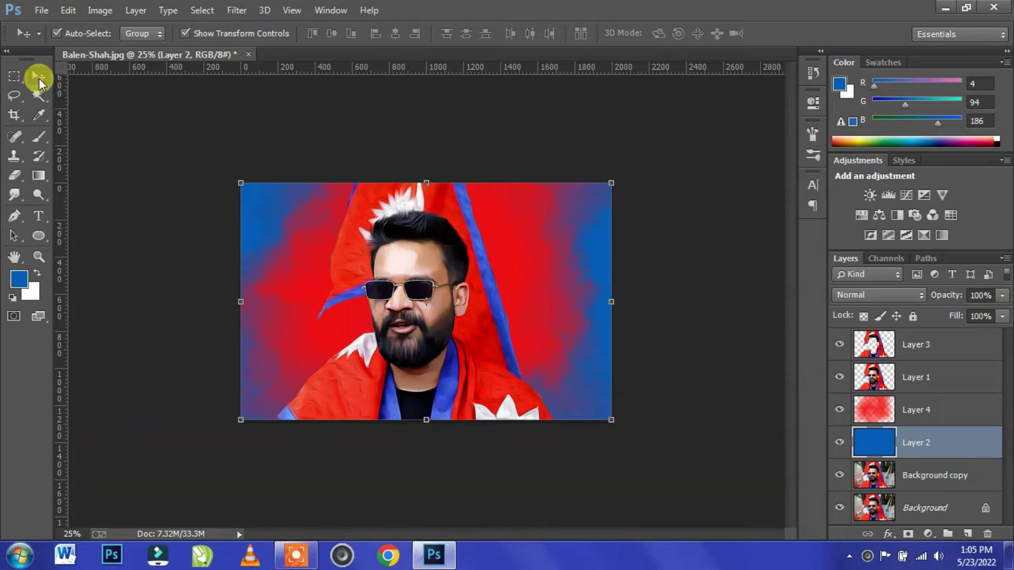
- Shift the hue of the red paint on Layer 4 to orange
click(932, 424)
key(ctrl+u)
drag(699, 308, 721, 311)
key(Return)
- Stamp orange over the blue patch at the right edge
key(v)
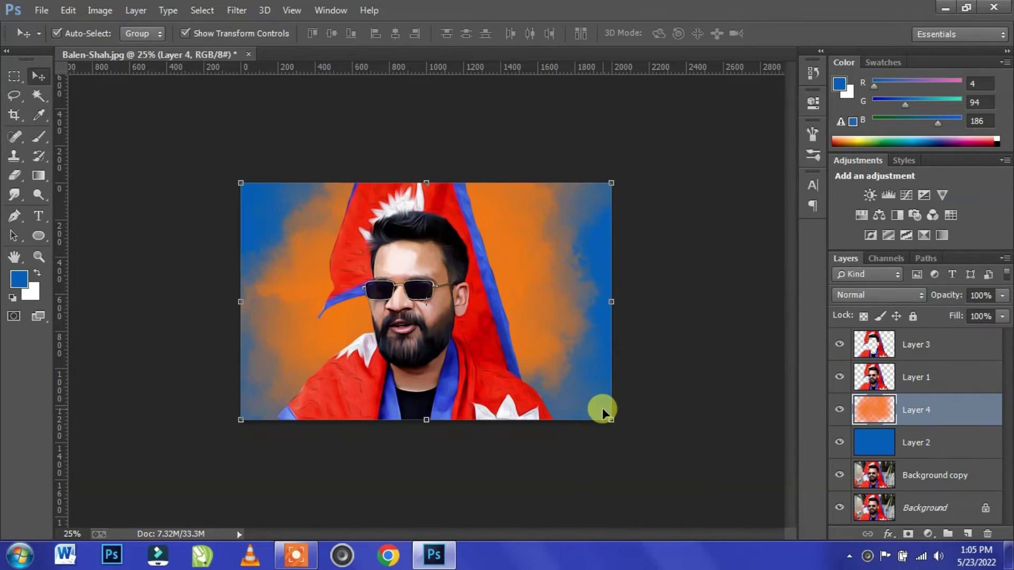
click(41, 138)
drag(575, 312, 570, 391)
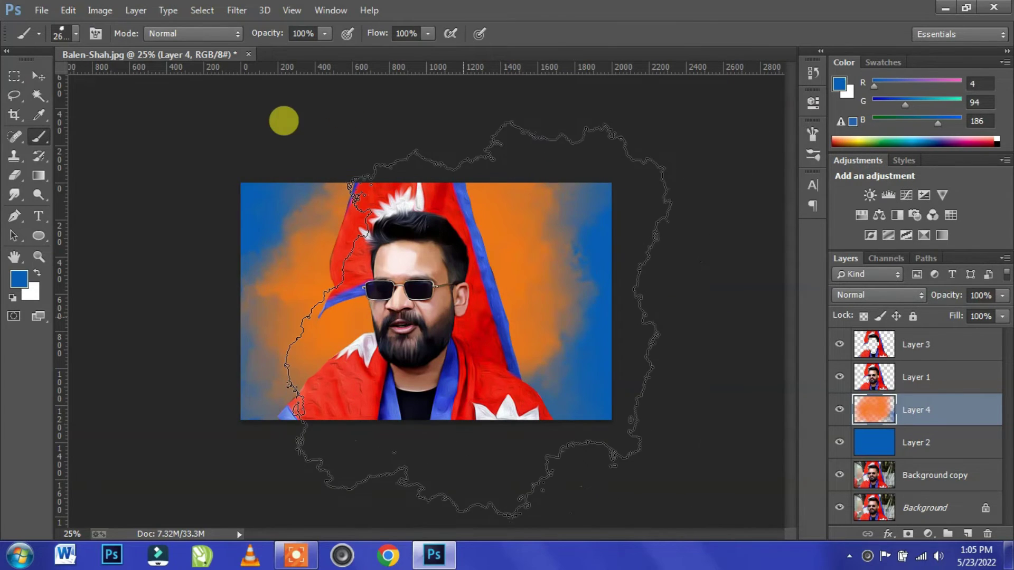
key(ctrl+z)
alt+click(586, 238)
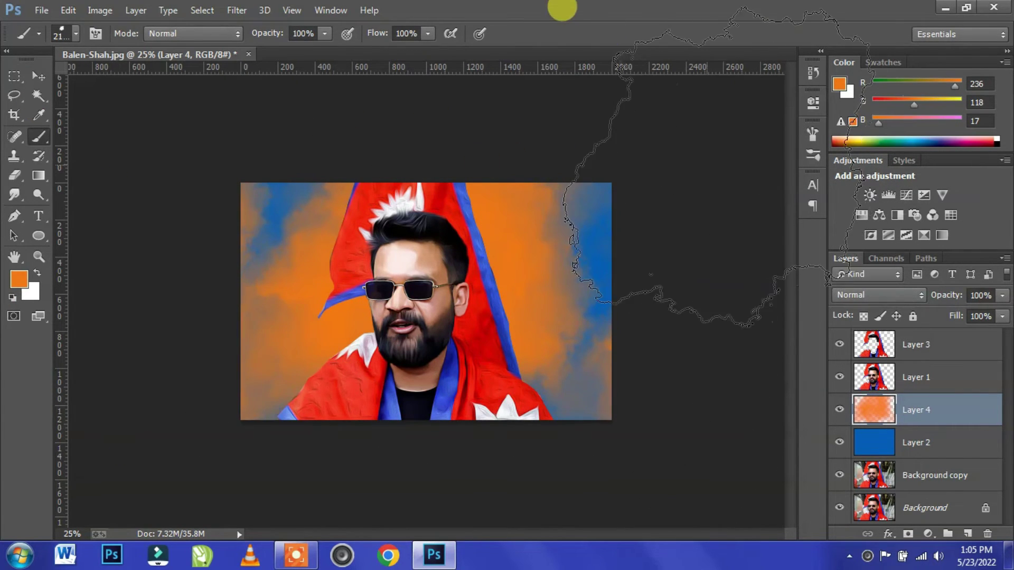
click(563, 79)
- Stamp magenta over the lower-left background and light pink across the upper left
click(19, 278)
drag(840, 407, 839, 288)
key(Return)
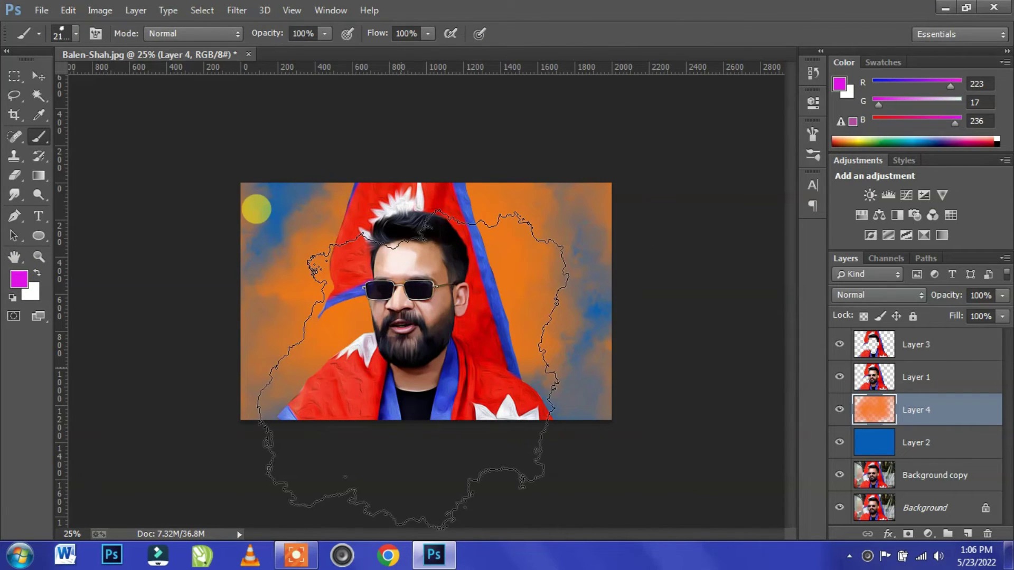
click(412, 370)
click(18, 279)
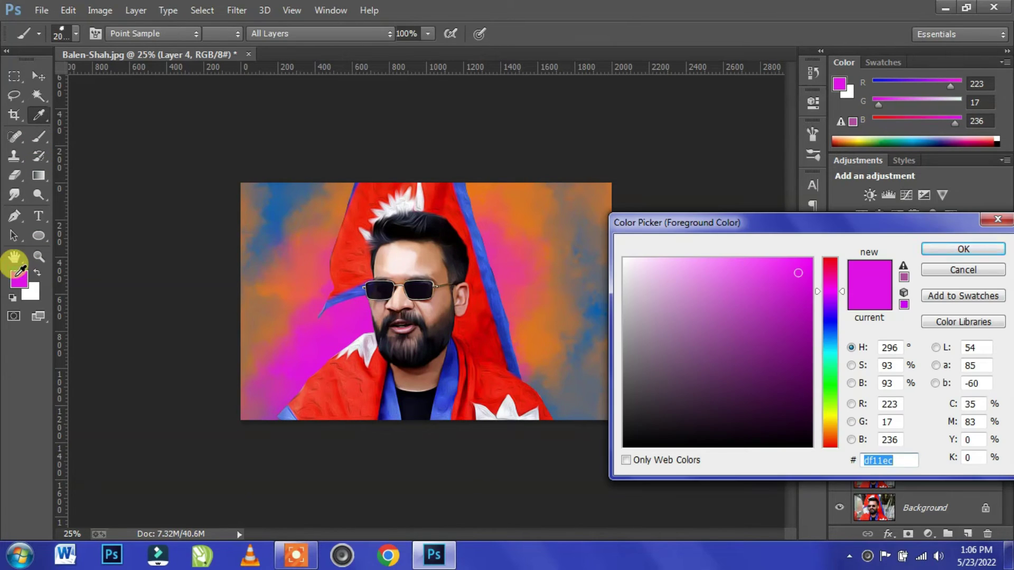
drag(831, 293, 831, 274)
click(717, 261)
key(Return)
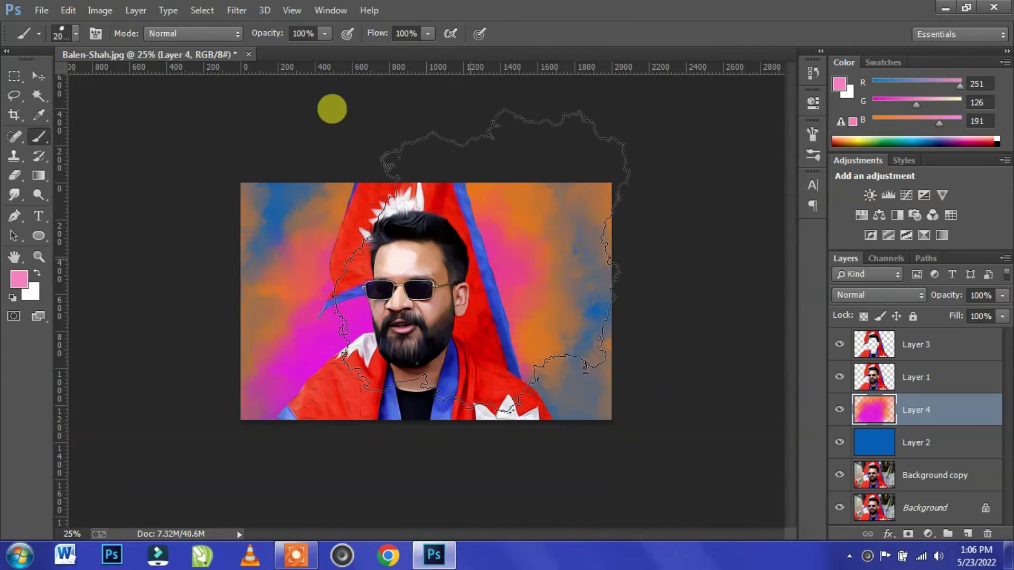
click(232, 106)
click(158, 121)
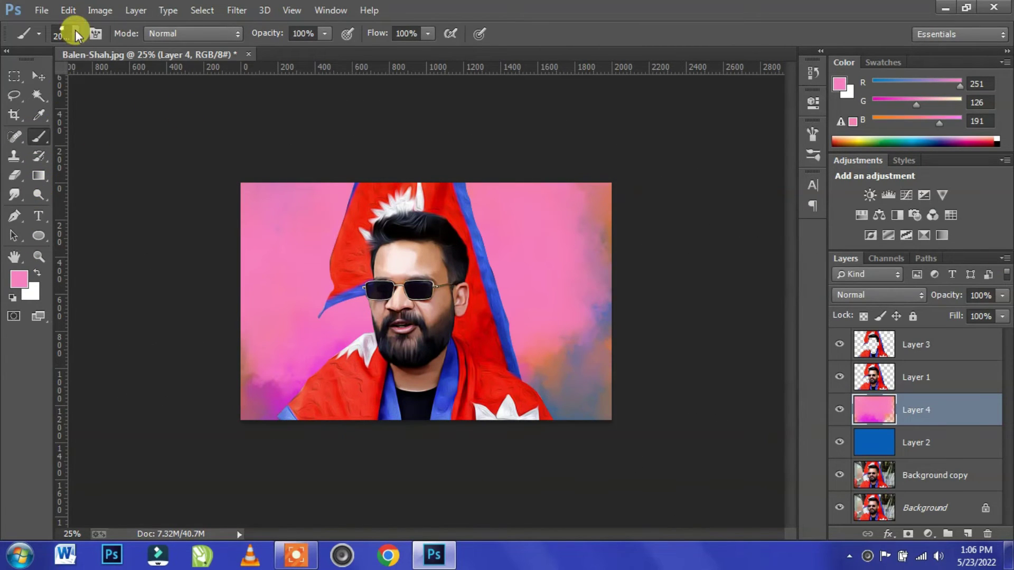
- Switch to an enlarged soft round brush
click(77, 34)
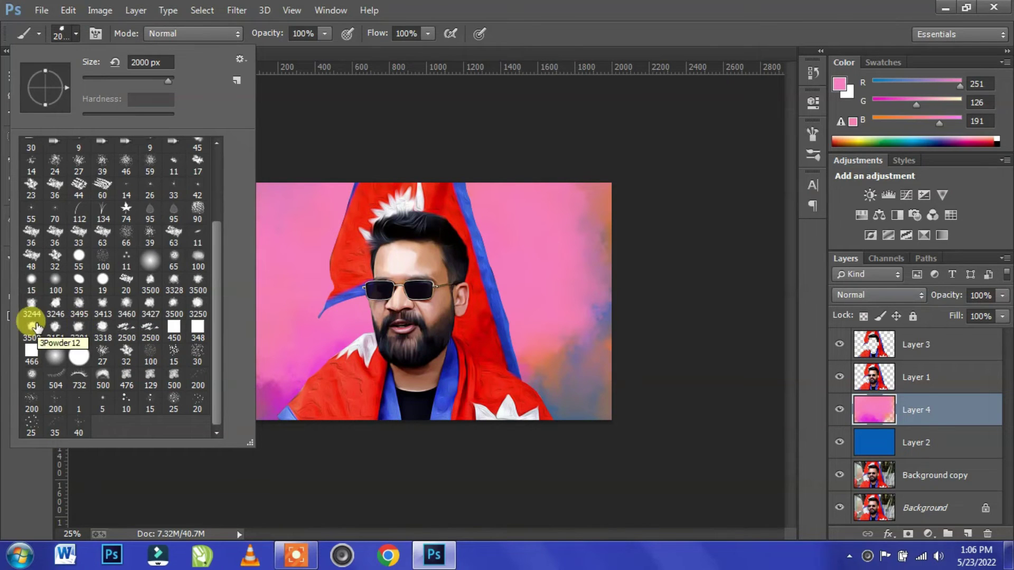
double_click(79, 280)
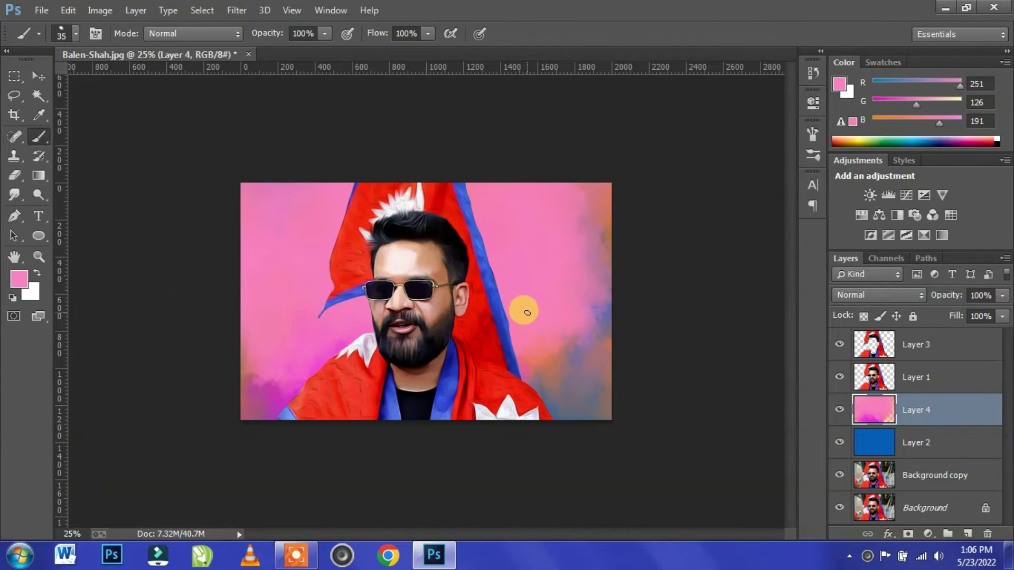
drag(512, 299, 476, 267)
- Paint light grey with a large soft round brush on both sides of the face
click(18, 280)
click(645, 287)
click(962, 249)
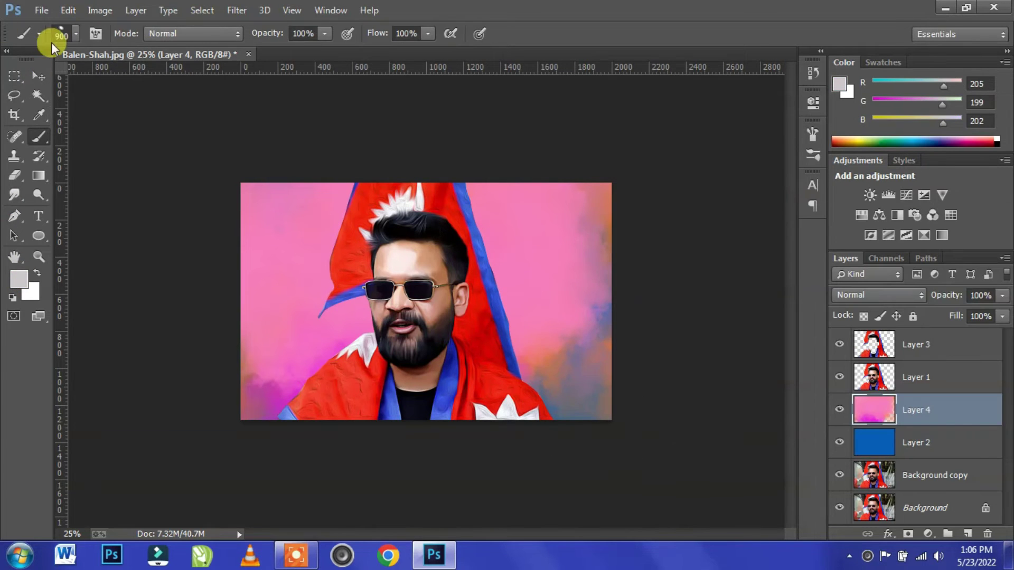
click(59, 34)
scroll(165, 267, up, 5)
scroll(172, 275, down, 2)
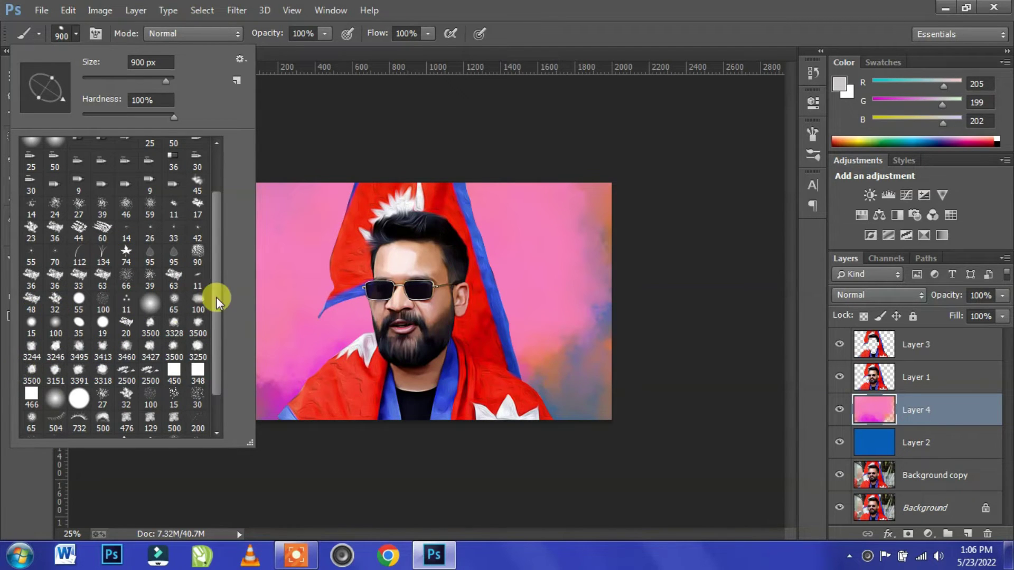
scroll(193, 328, down, 2)
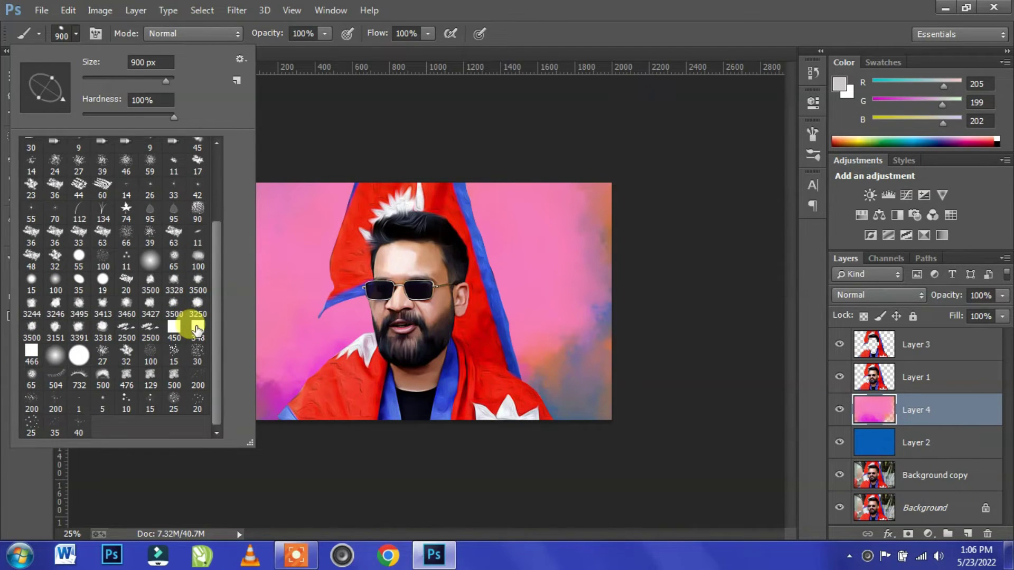
double_click(195, 260)
key(bracketright)
key(bracketright)
key(bracketright)
drag(306, 281, 296, 306)
mouse_move(528, 237)
mouse_down()
mouse_move(554, 272)
mouse_move(578, 370)
mouse_up()
mouse_move(369, 335)
mouse_down()
mouse_move(226, 343)
mouse_move(310, 229)
mouse_move(394, 168)
mouse_up()
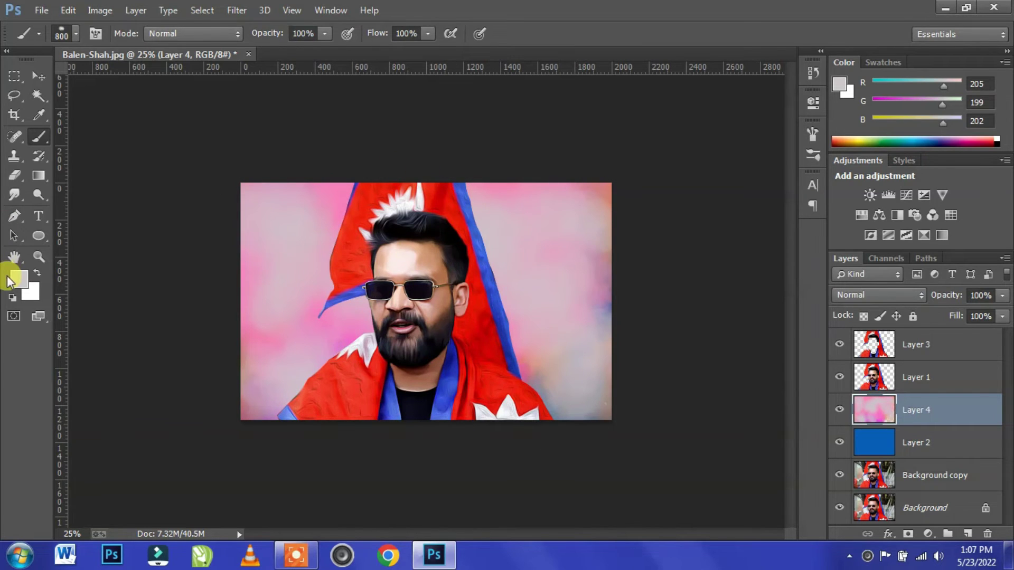
- Paint mid grey and then darker grey across the left and right background
click(12, 279)
click(637, 332)
key(Return)
mouse_move(568, 306)
mouse_down()
mouse_move(423, 189)
mouse_move(220, 242)
mouse_move(449, 295)
mouse_up()
click(289, 280)
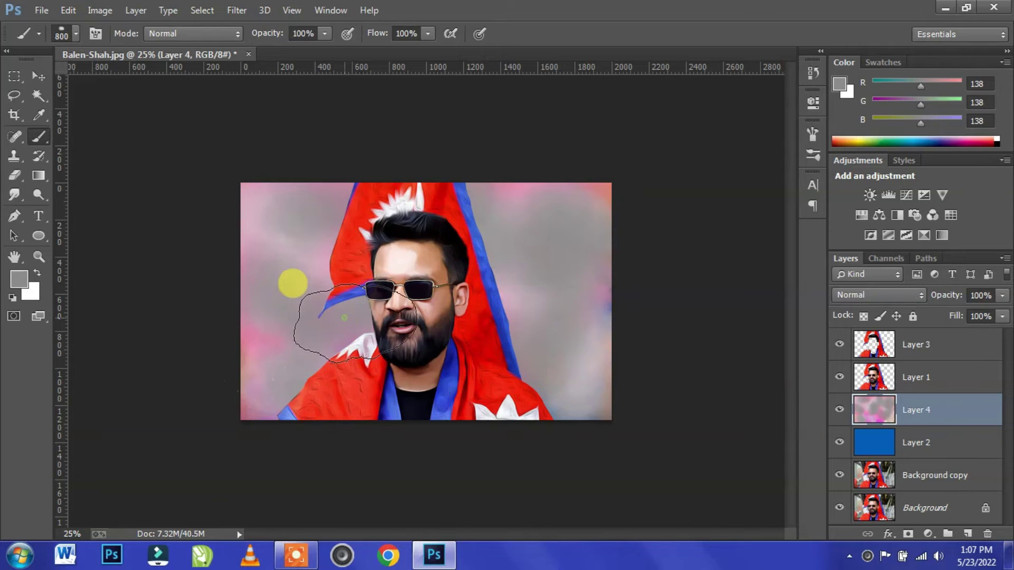
click(19, 277)
click(618, 363)
key(Return)
key(b)
drag(525, 328, 285, 312)
drag(623, 249, 555, 271)
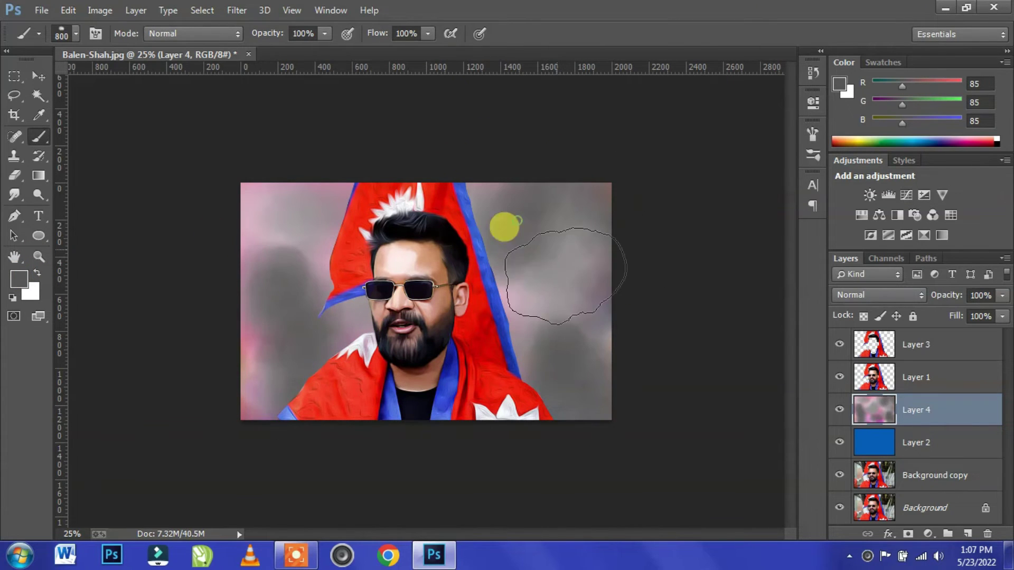
- Repaint the background left of the face in a lighter grey
click(27, 280)
click(622, 294)
key(Return)
key(b)
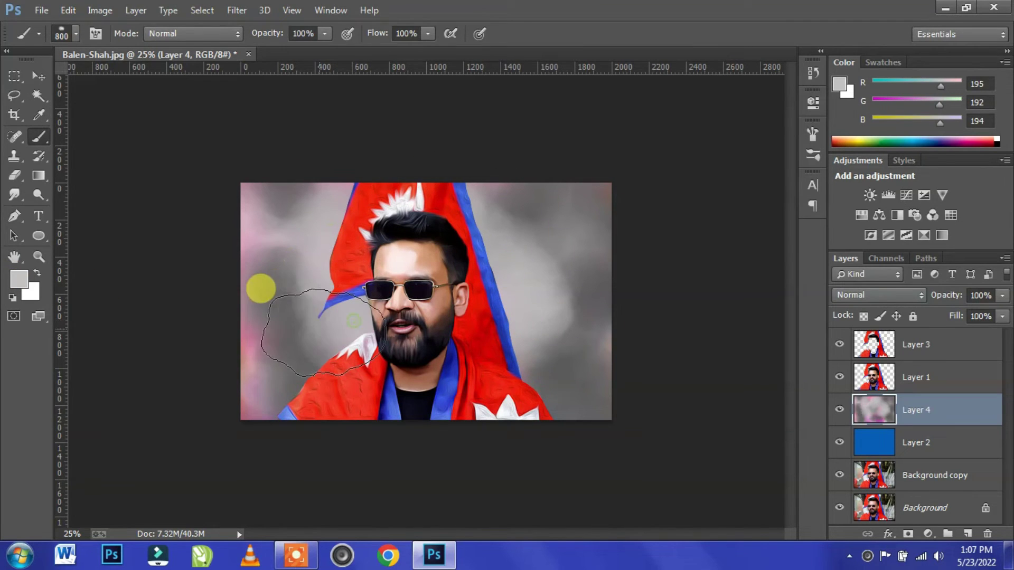
drag(323, 332, 418, 335)
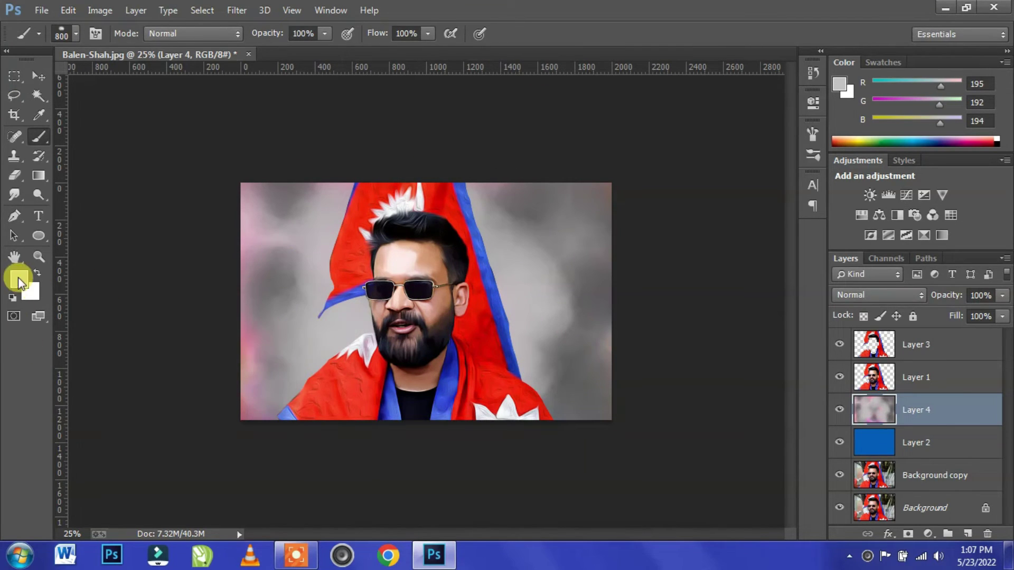
click(18, 277)
- Paint dark red sampled from the flag along the bottom on a new top Layer 5
drag(688, 296, 692, 263)
click(480, 333)
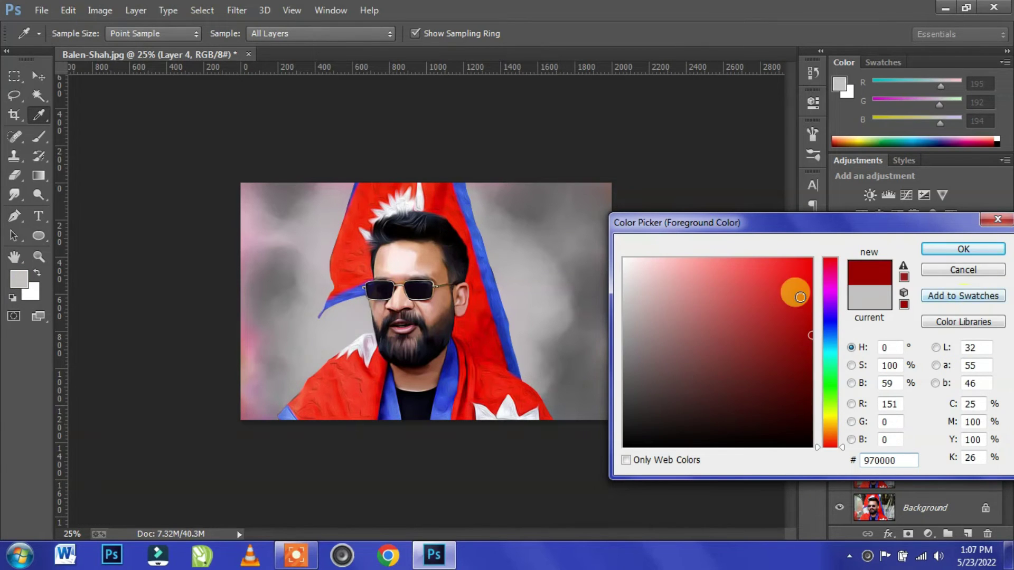
click(961, 250)
key(b)
click(968, 534)
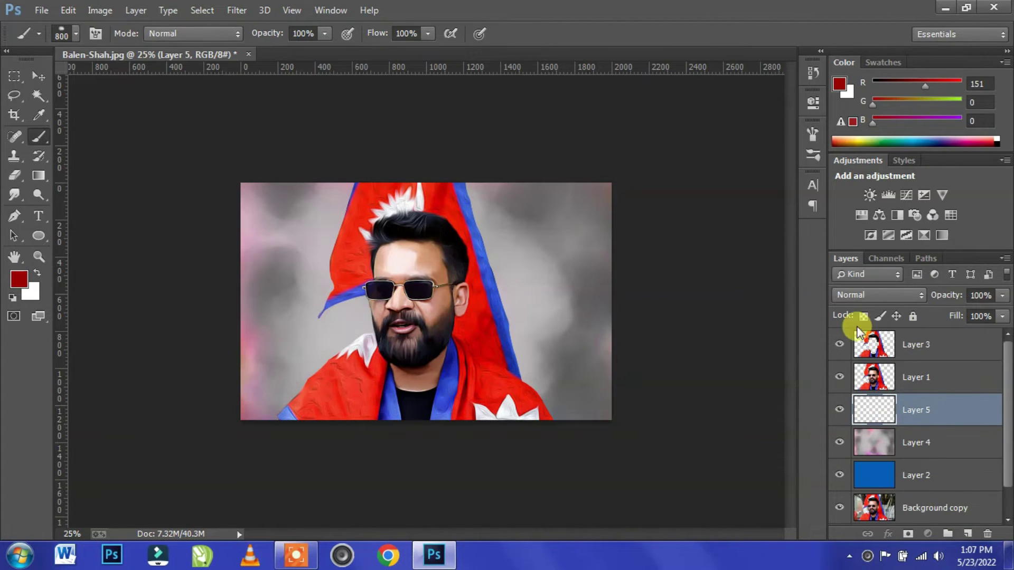
drag(544, 378, 606, 422)
drag(945, 418, 949, 343)
mouse_move(549, 402)
mouse_down()
mouse_move(312, 430)
mouse_move(1009, 346)
mouse_up()
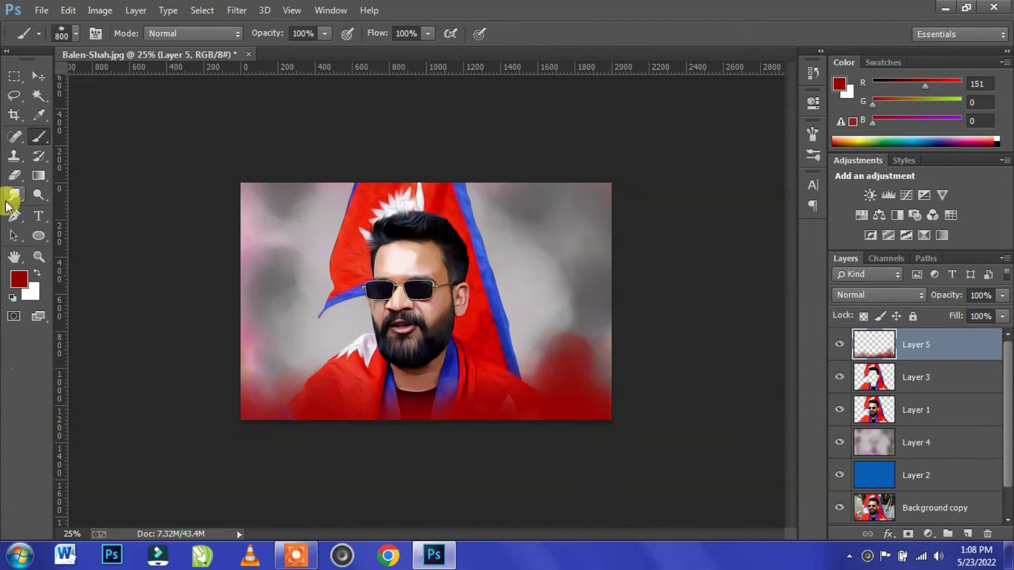
click(930, 443)
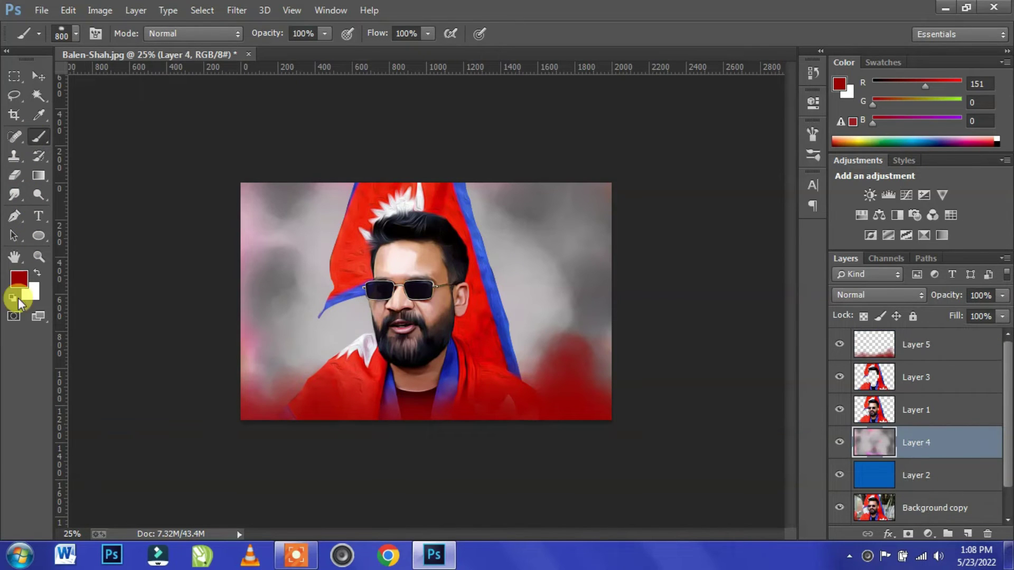
- Paint orange-yellow into the background near the head and right of the flag
click(19, 280)
click(830, 424)
click(792, 257)
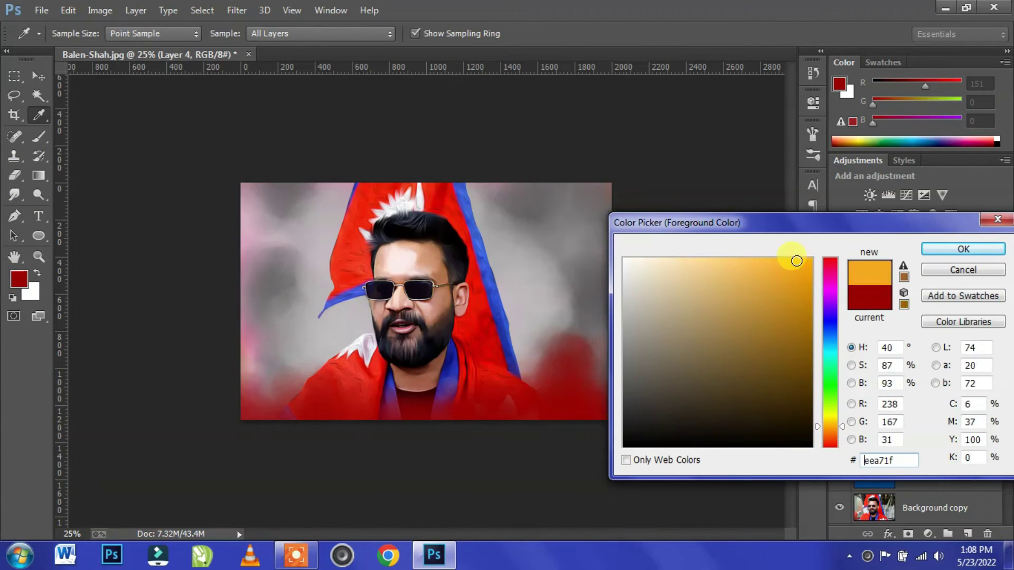
key(Return)
key(b)
mouse_move(418, 290)
mouse_down()
mouse_move(463, 256)
mouse_move(611, 223)
mouse_up()
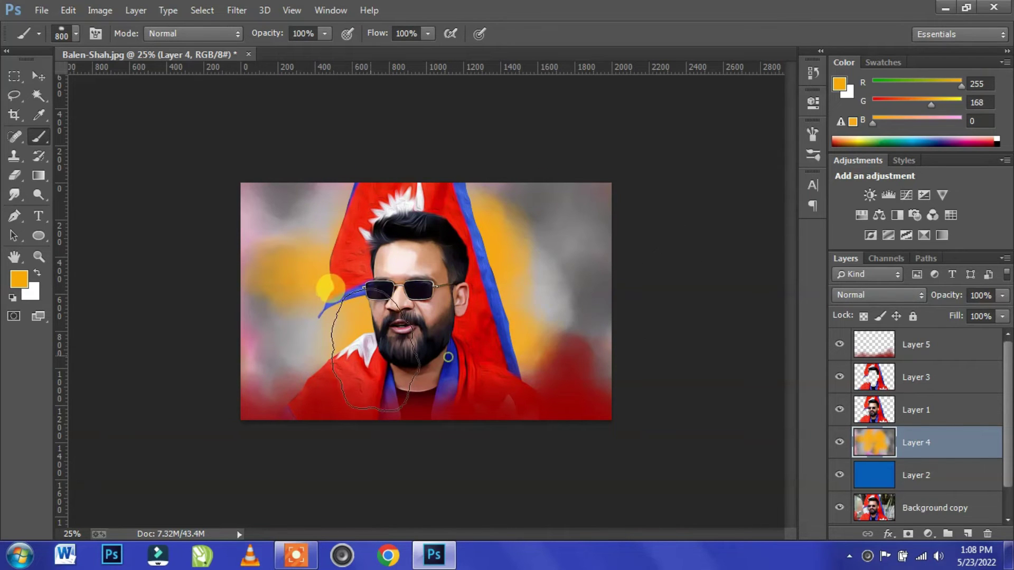
mouse_move(360, 208)
mouse_down()
mouse_move(569, 258)
mouse_move(523, 198)
mouse_up()
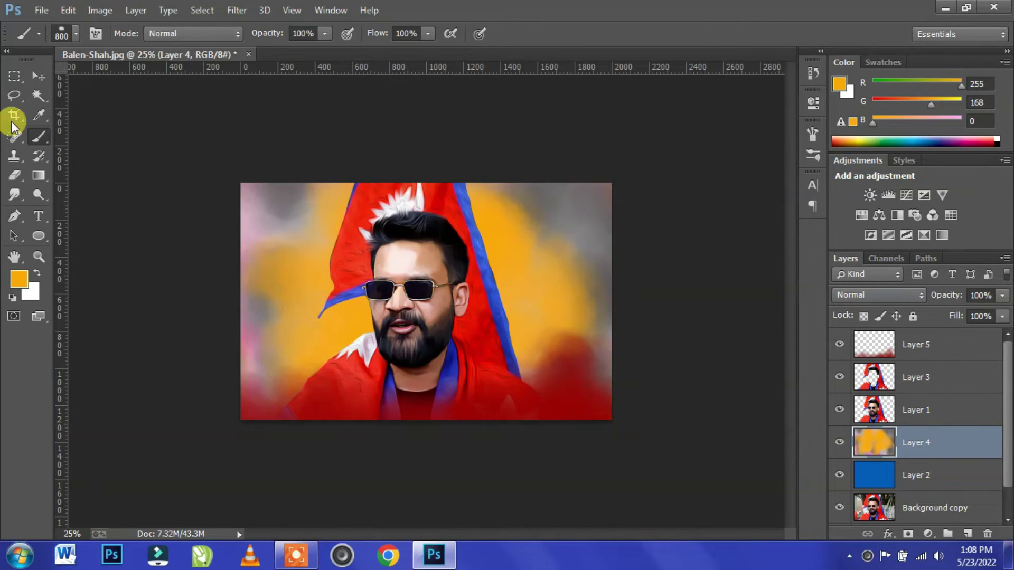
- Use Hue/Saturation on Layer 4 to shift hue +9 and lightness +6 toward yellow
click(38, 80)
key(ctrl+u)
mouse_move(700, 308)
mouse_down()
mouse_move(727, 311)
mouse_move(691, 312)
mouse_up()
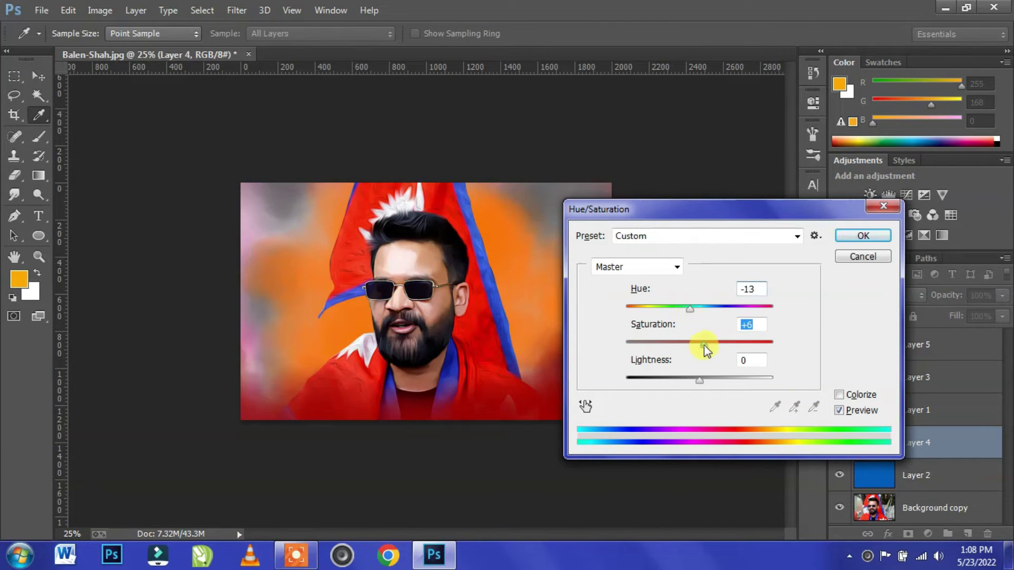
drag(697, 376, 704, 379)
mouse_move(691, 309)
mouse_down()
mouse_move(758, 319)
mouse_move(611, 317)
mouse_move(726, 322)
mouse_move(701, 322)
mouse_up()
- Brush blue-purple (99,103,189) patches over the left and upper-right background
key(Return)
key(v)
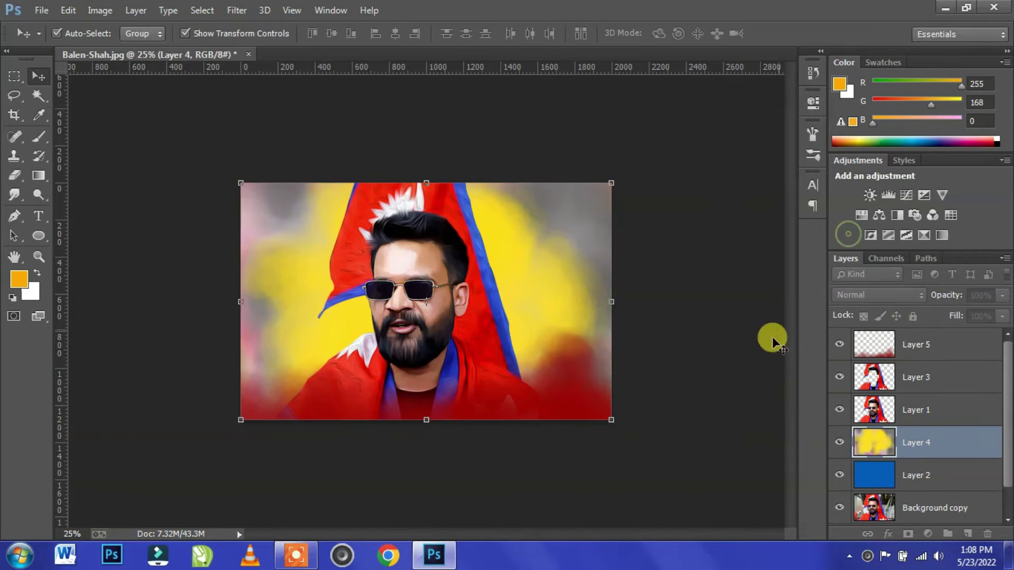
click(19, 279)
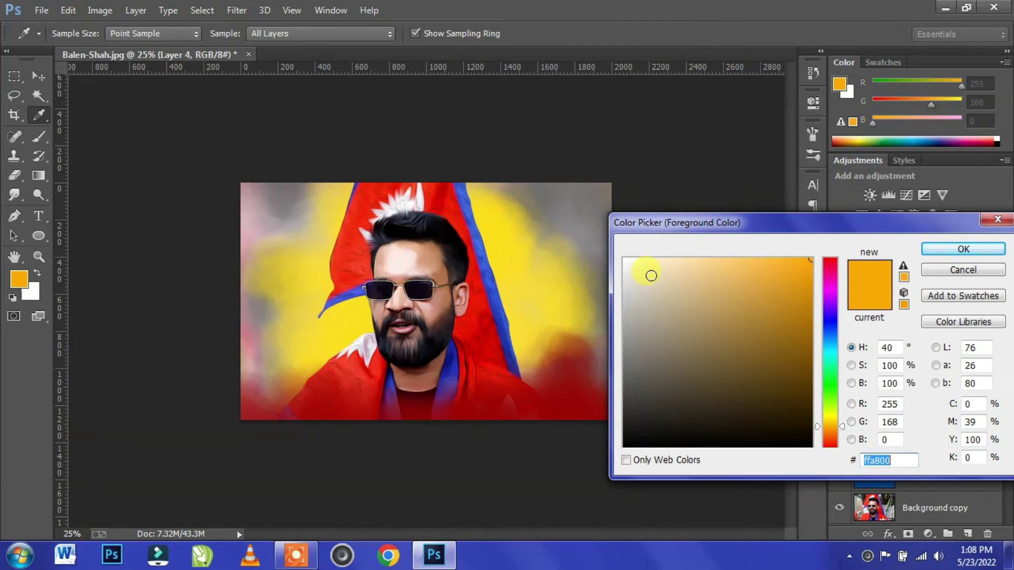
click(447, 372)
click(709, 300)
key(Return)
key(b)
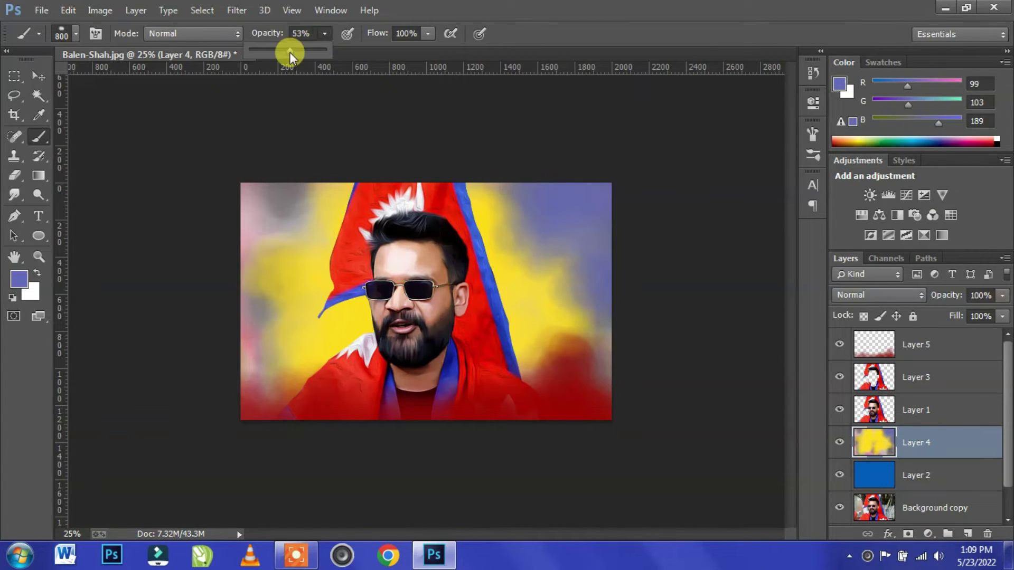
drag(229, 317, 299, 163)
drag(479, 279, 512, 138)
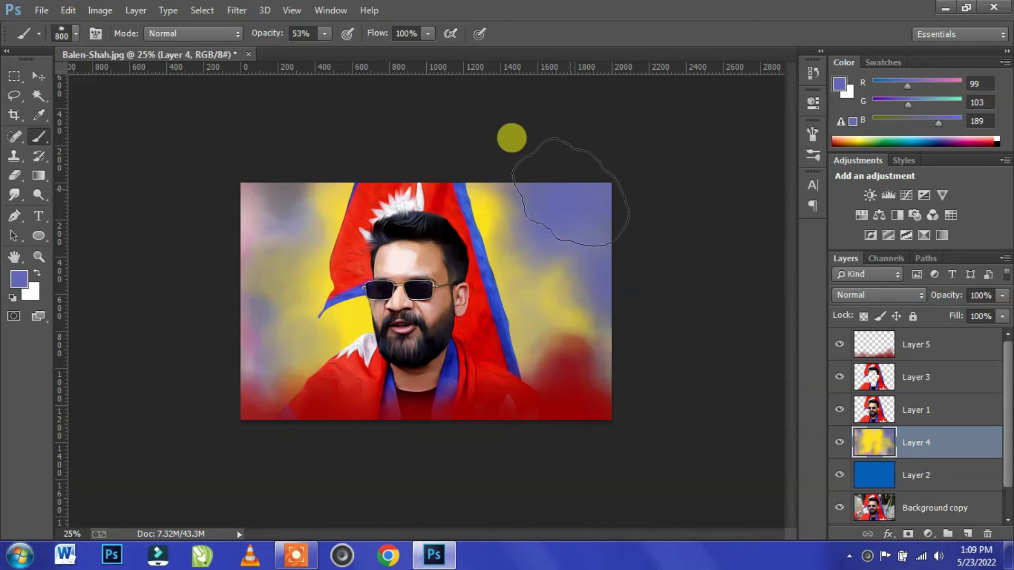
- Undo back to the softer lavender strokes, then select Layer 5 and pan toward the face
key(v)
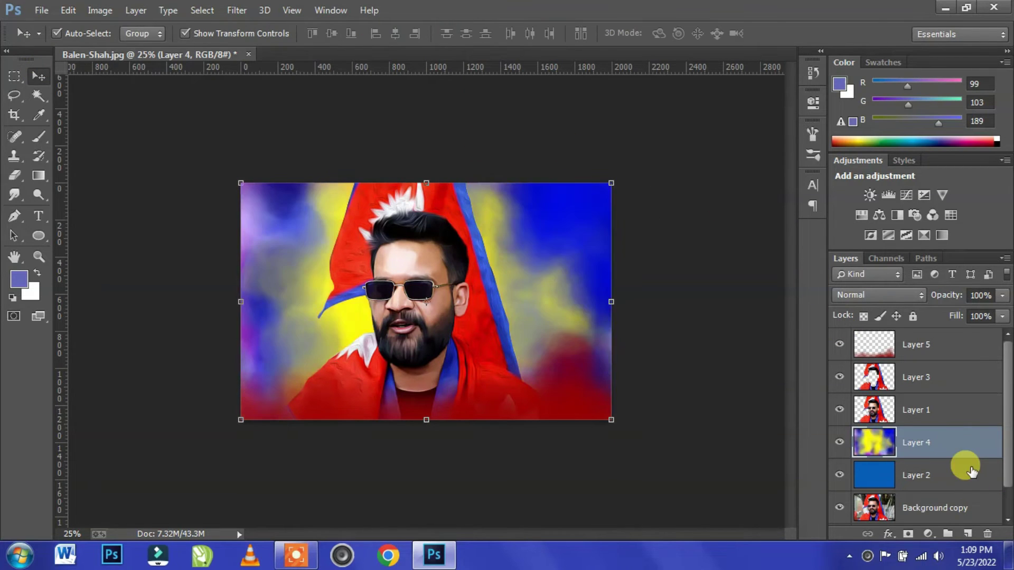
key(ctrl+z)
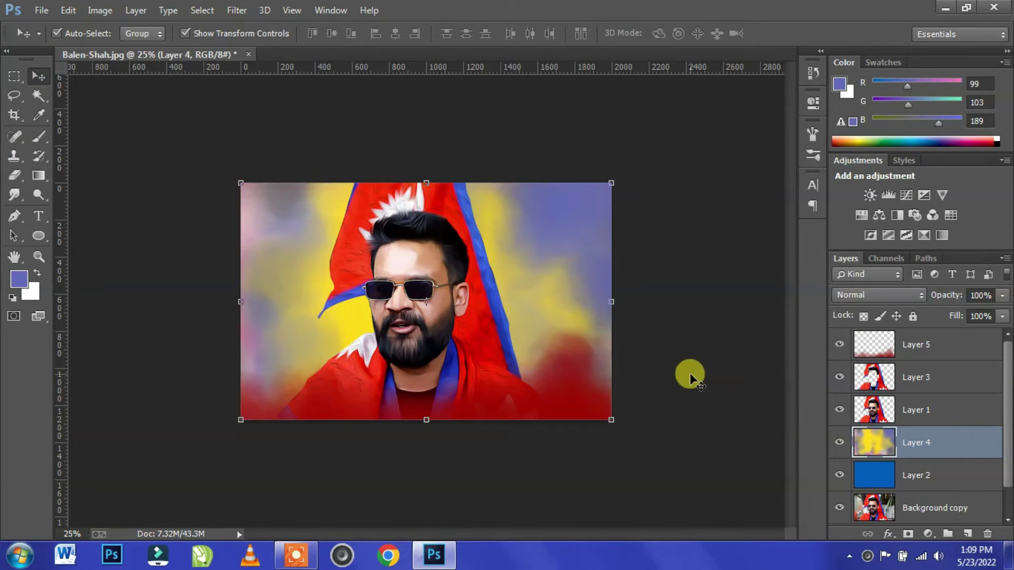
scroll(594, 410, up, 3)
click(636, 356)
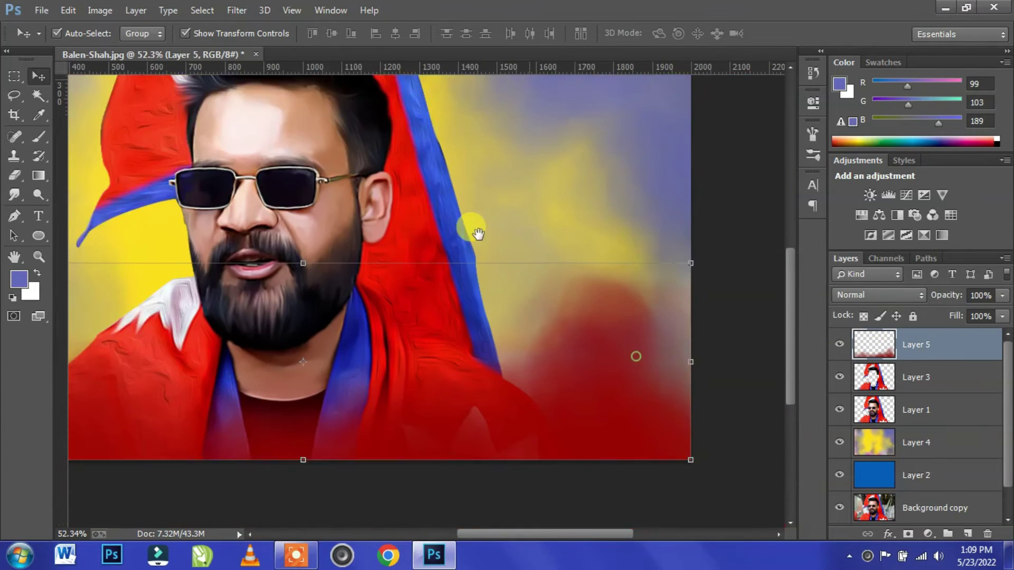
key(b)
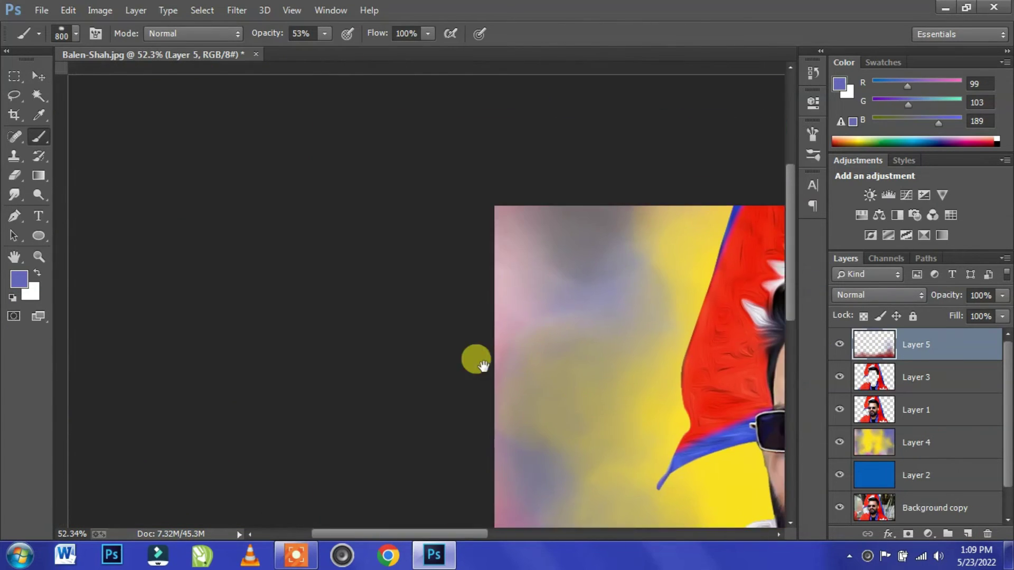
mouse_move(483, 366)
mouse_down()
mouse_move(261, 245)
mouse_move(290, 220)
mouse_up()
drag(424, 385, 359, 252)
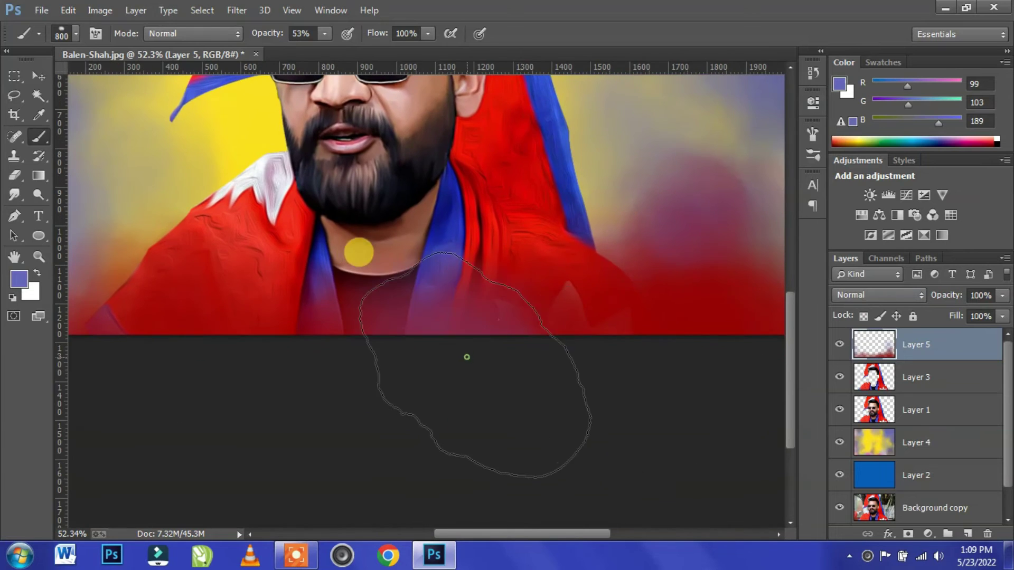
scroll(316, 369, down, 3)
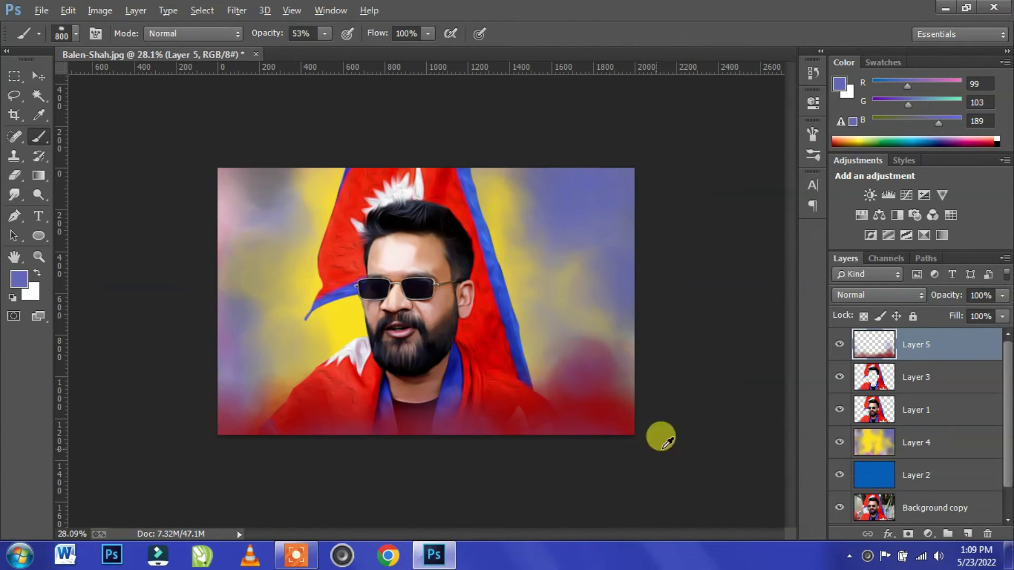
click(38, 76)
click(719, 293)
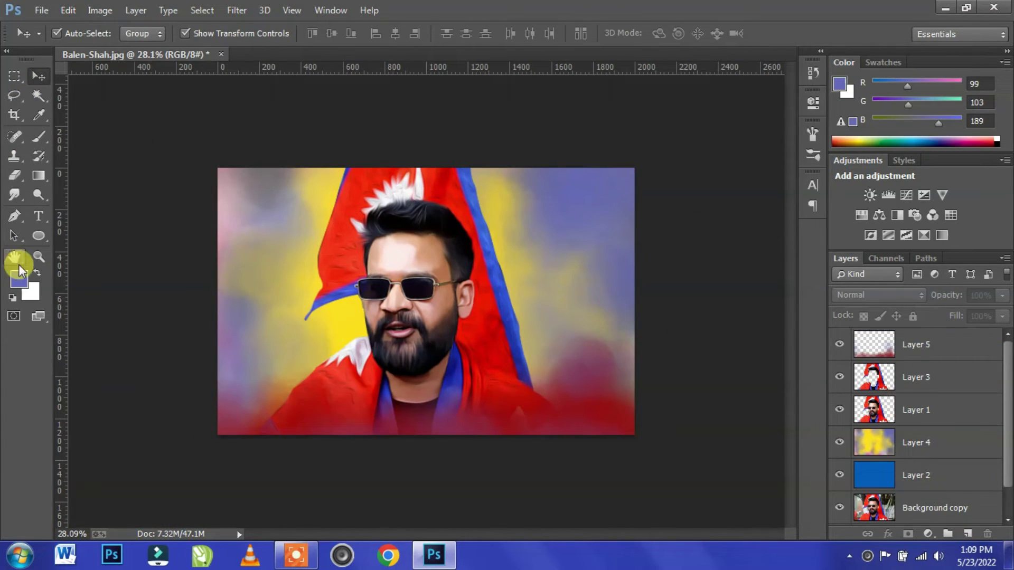
click(40, 147)
click(65, 34)
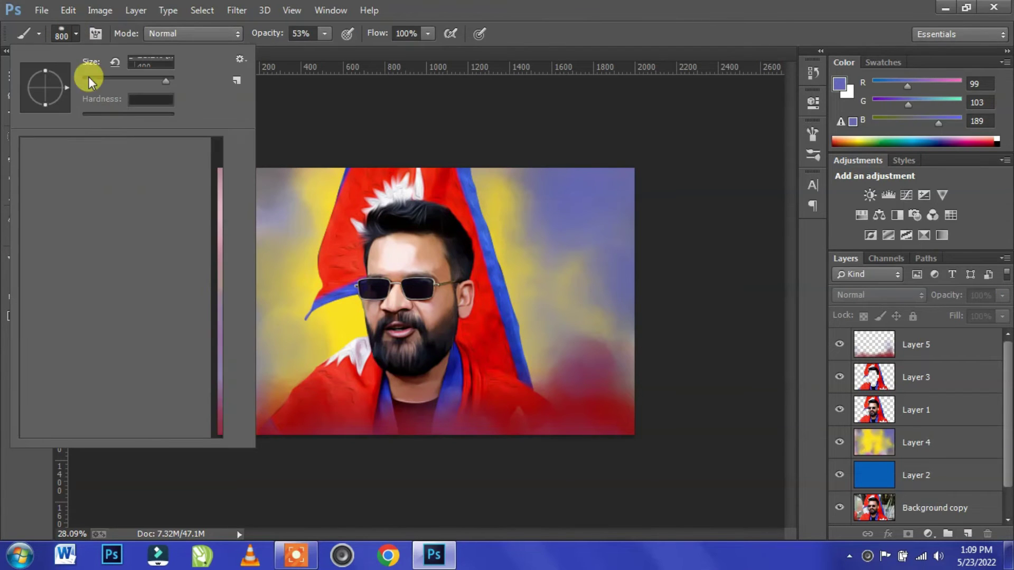
scroll(91, 288, up, 1)
scroll(89, 286, up, 1)
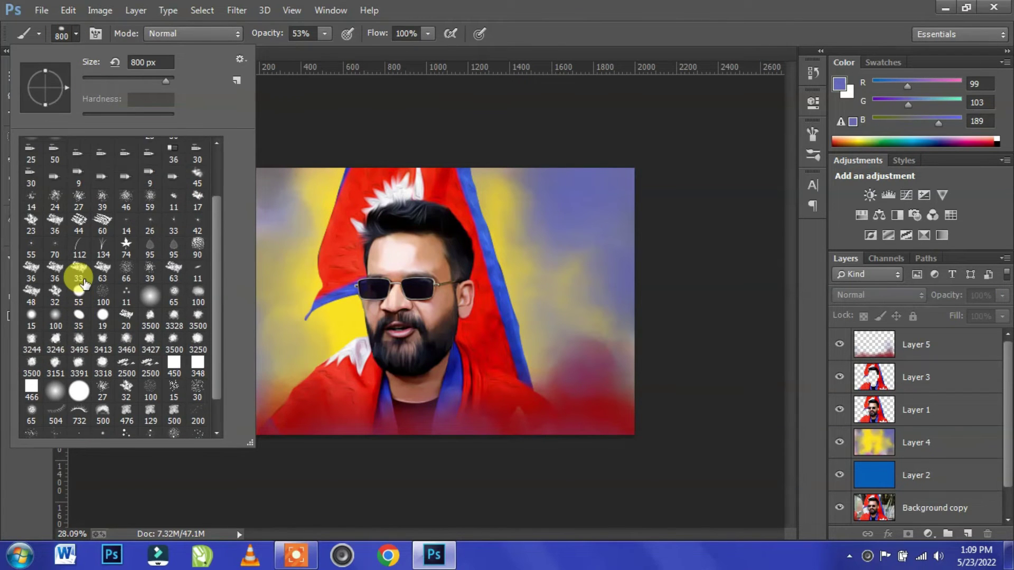
scroll(84, 284, up, 2)
click(234, 70)
click(296, 256)
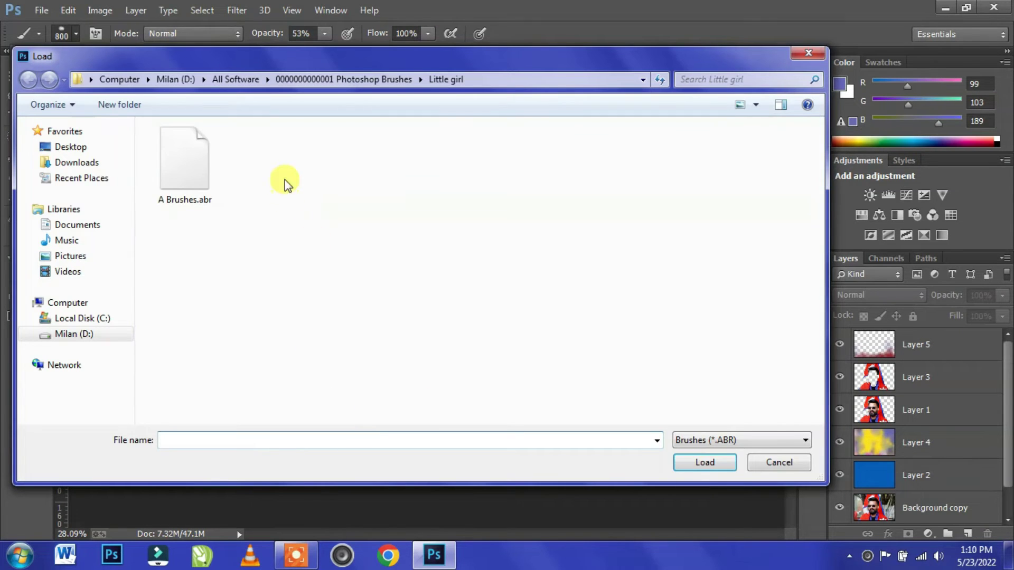
click(245, 79)
double_click(227, 191)
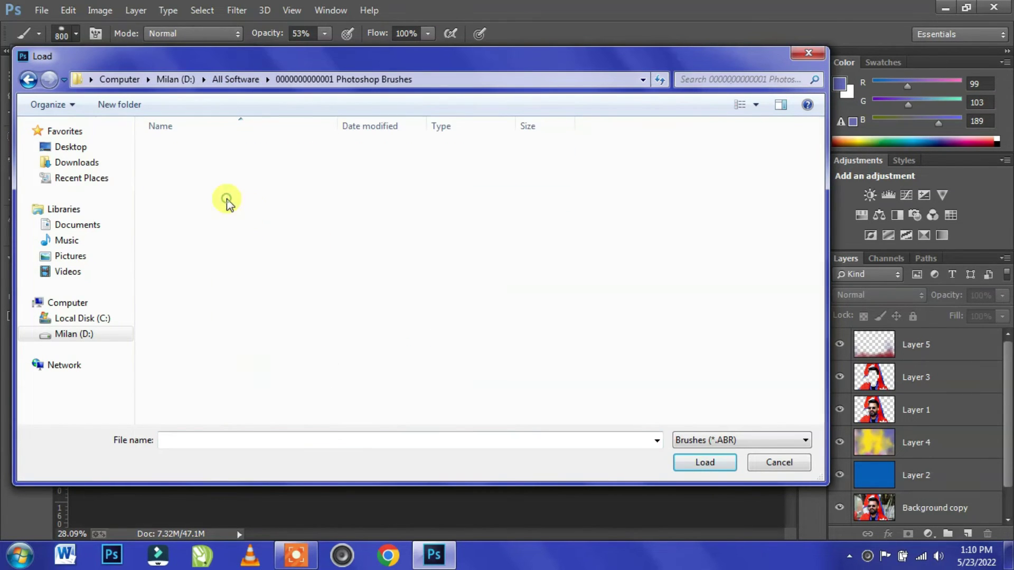
scroll(446, 261, down, 2)
scroll(446, 261, down, 5)
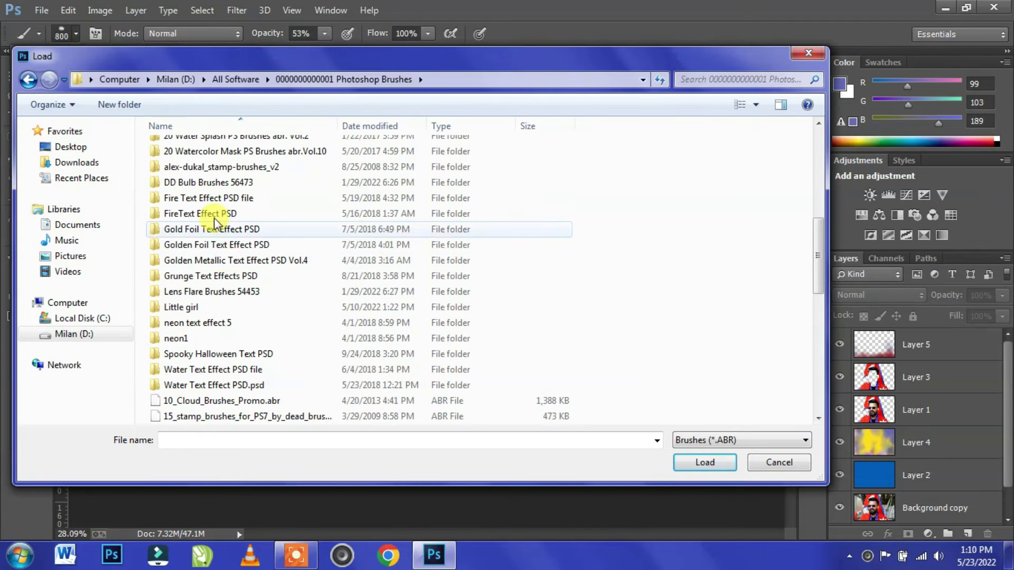
scroll(210, 269, down, 3)
scroll(251, 254, up, 1)
scroll(251, 245, up, 2)
scroll(251, 244, up, 1)
scroll(251, 244, up, 1)
scroll(251, 244, up, 1)
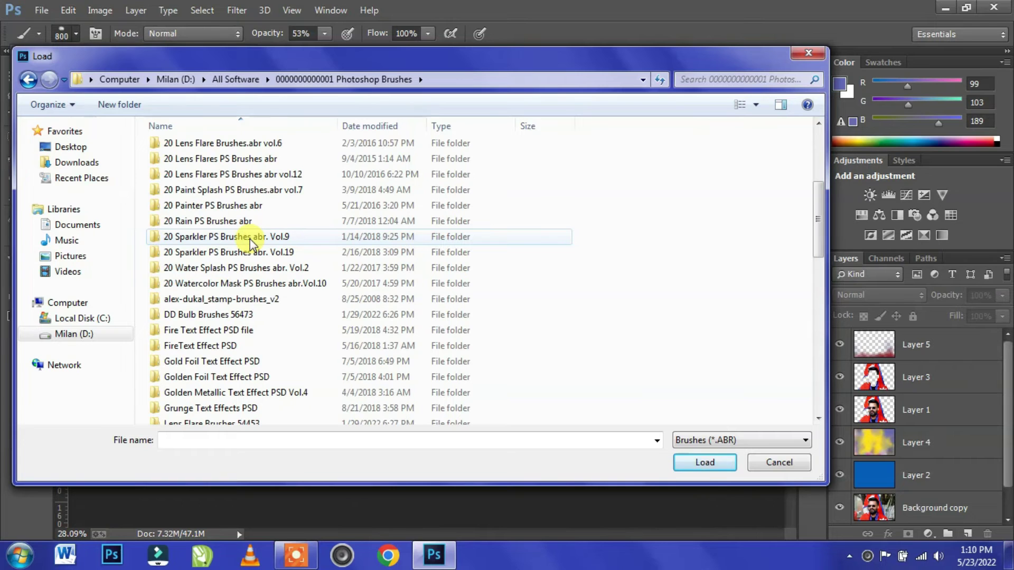
scroll(250, 243, up, 1)
scroll(251, 244, up, 2)
scroll(252, 244, up, 1)
scroll(253, 245, down, 1)
scroll(251, 244, down, 5)
scroll(251, 244, down, 5)
scroll(251, 244, down, 3)
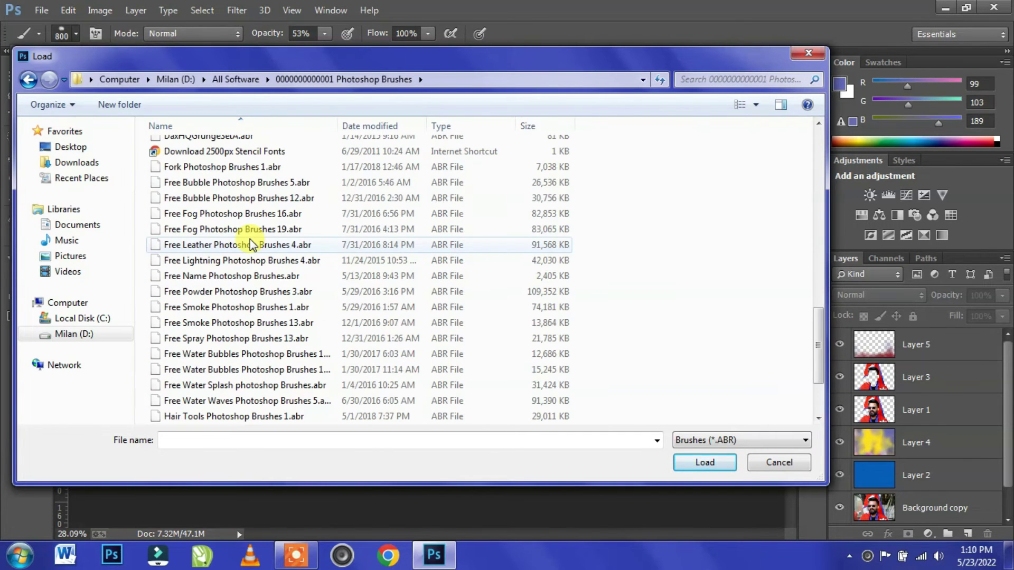
scroll(251, 244, down, 2)
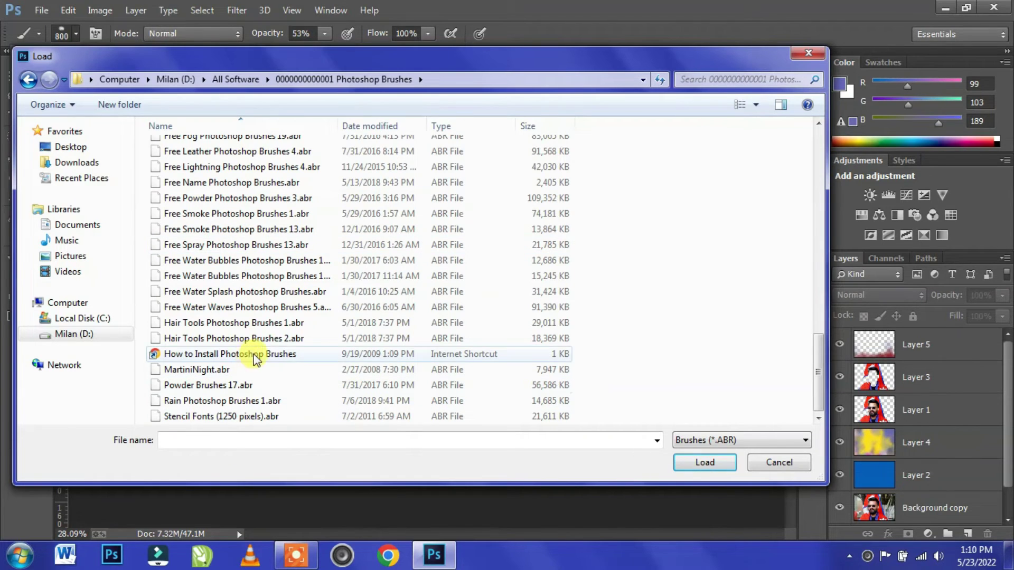
click(777, 462)
- Add a new empty layer above Layer 5
key(Escape)
scroll(442, 317, up, 2)
scroll(431, 294, up, 2)
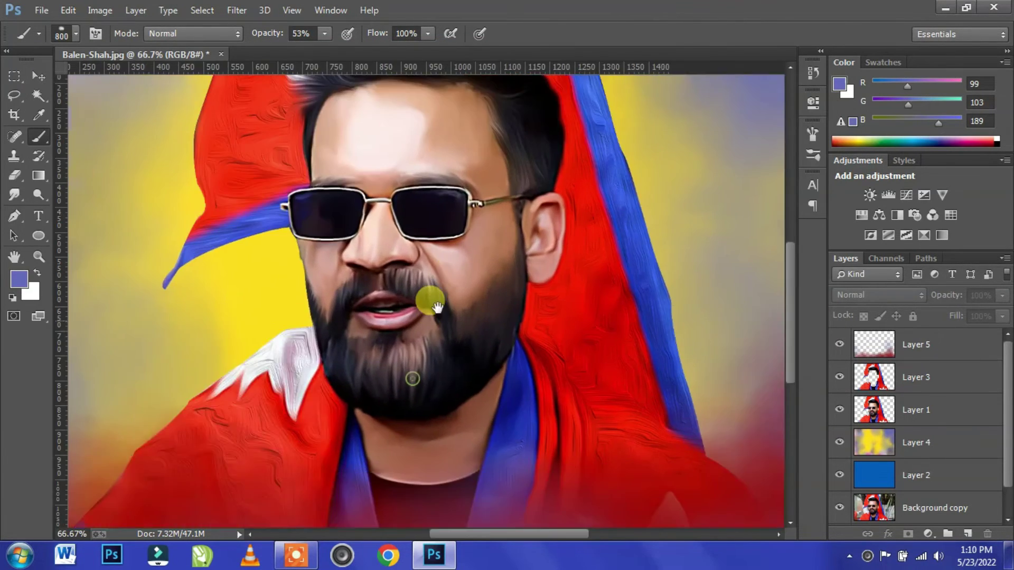
click(949, 352)
click(968, 534)
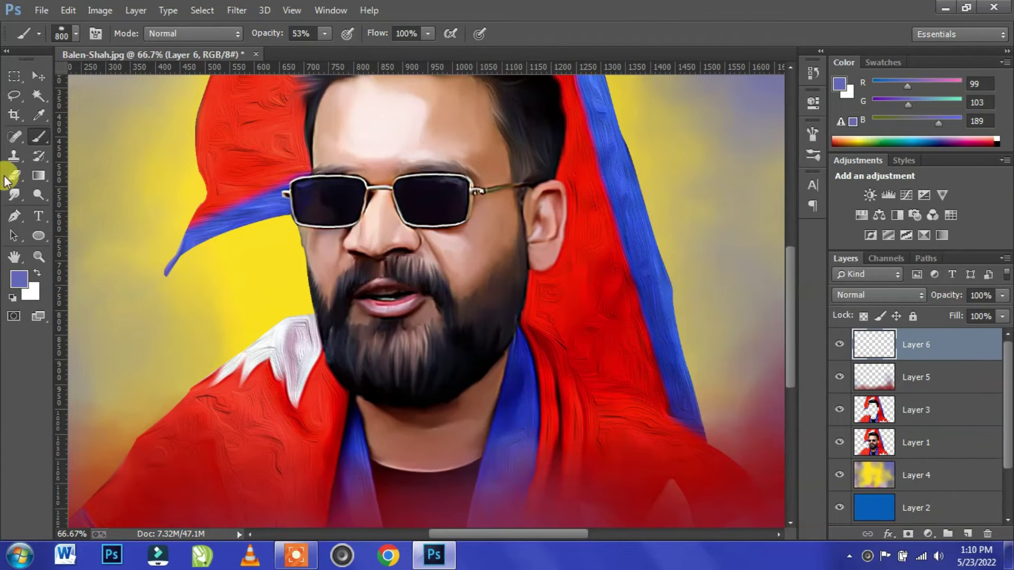
- Choose the fine hair brush preset at 300 px from Brush Presets
click(77, 35)
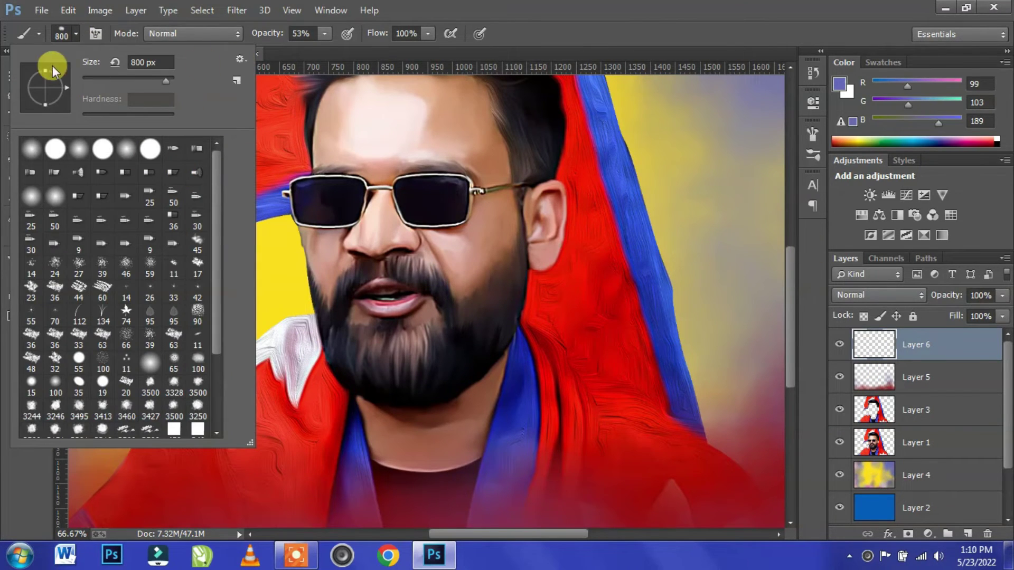
click(30, 151)
click(77, 35)
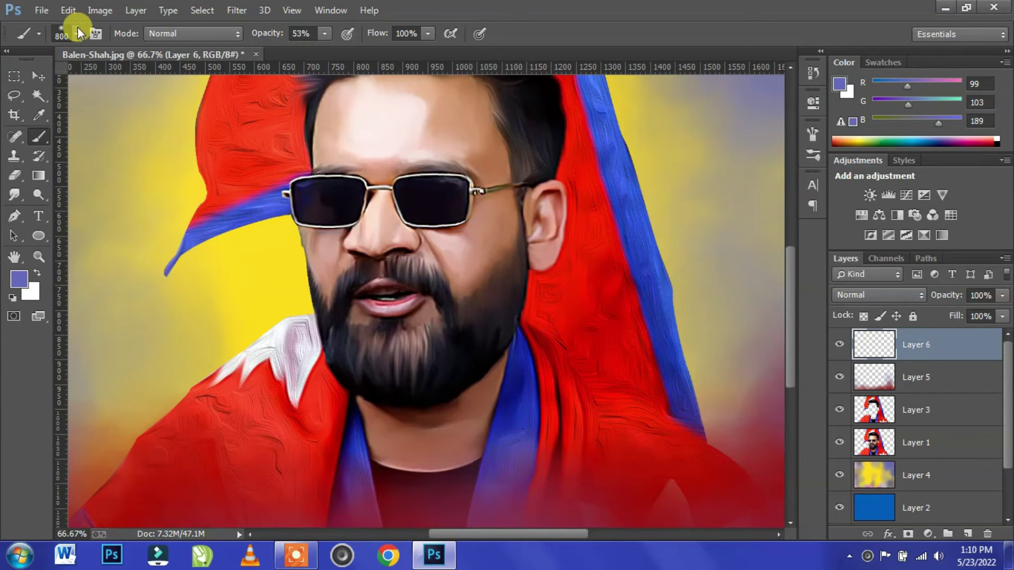
click(590, 135)
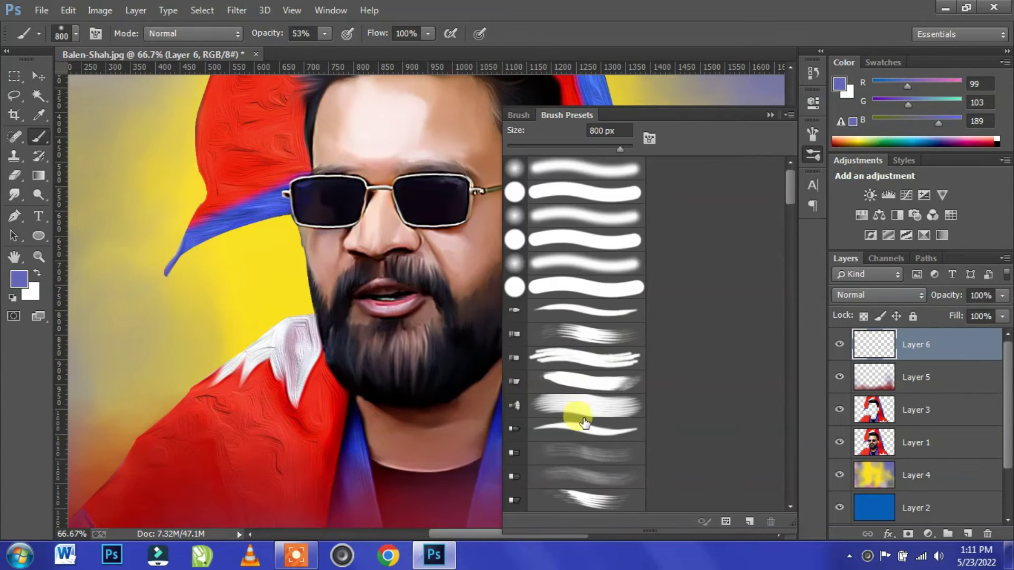
click(658, 190)
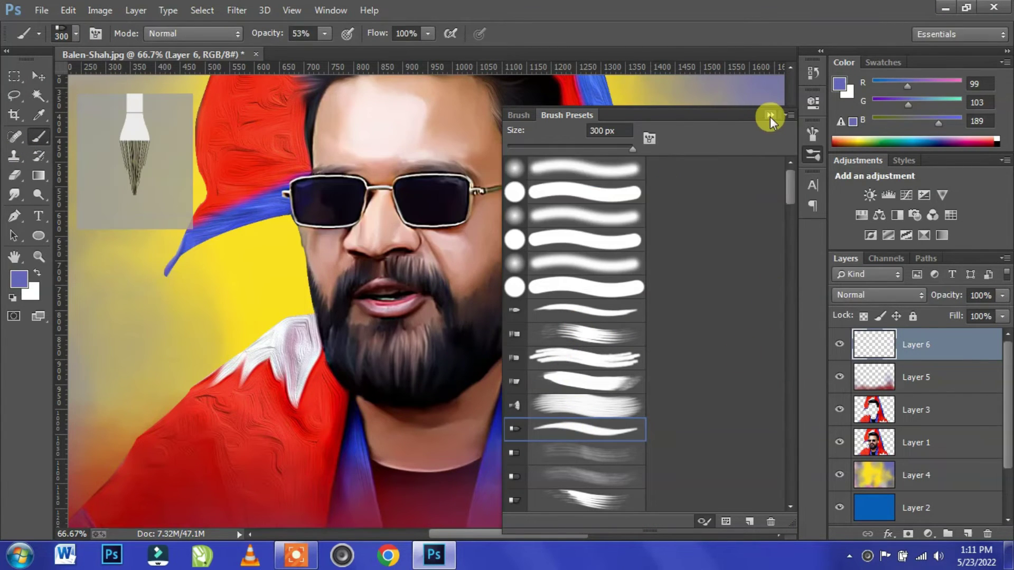
click(771, 115)
- Zoom onto the beard and trace thin curved hair-strand pen paths down the chin
click(13, 217)
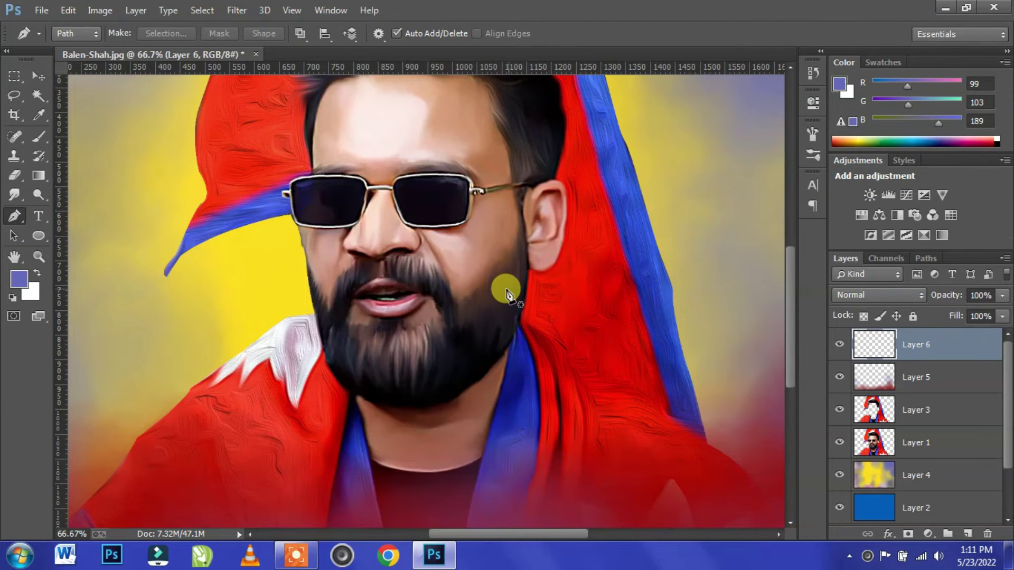
scroll(505, 288, up, 3)
drag(498, 204, 575, 174)
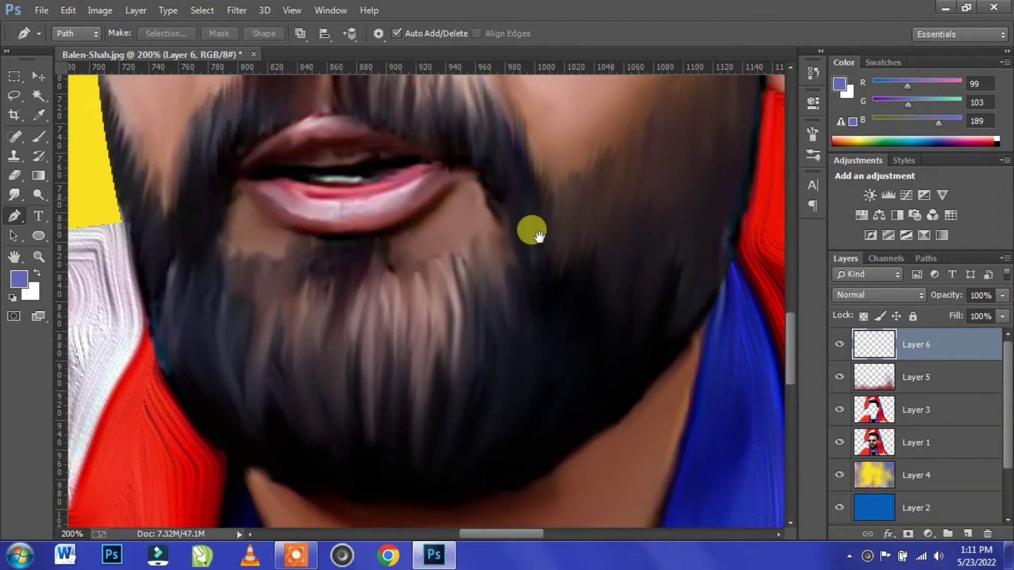
click(453, 261)
drag(422, 451, 384, 490)
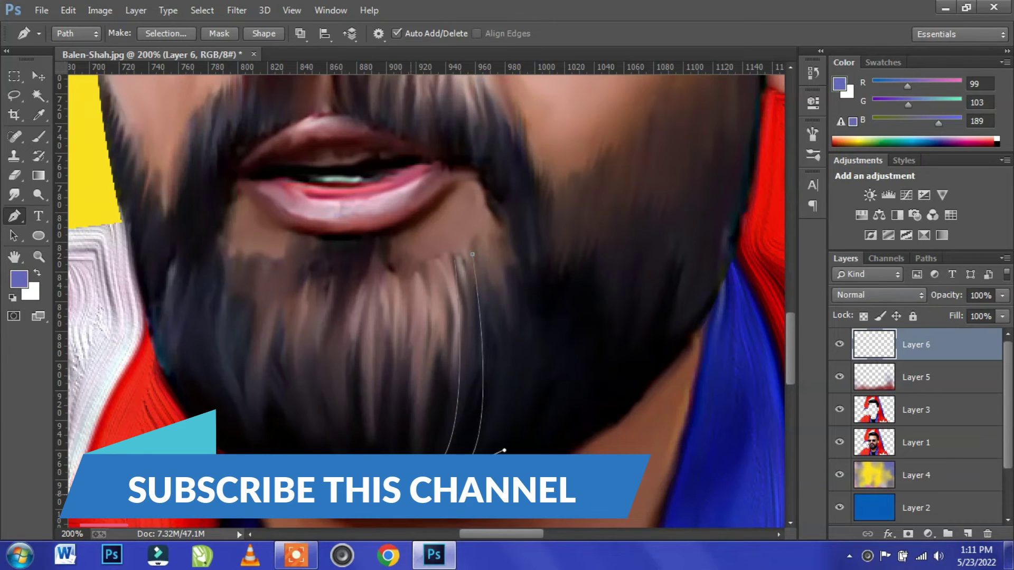
key(Escape)
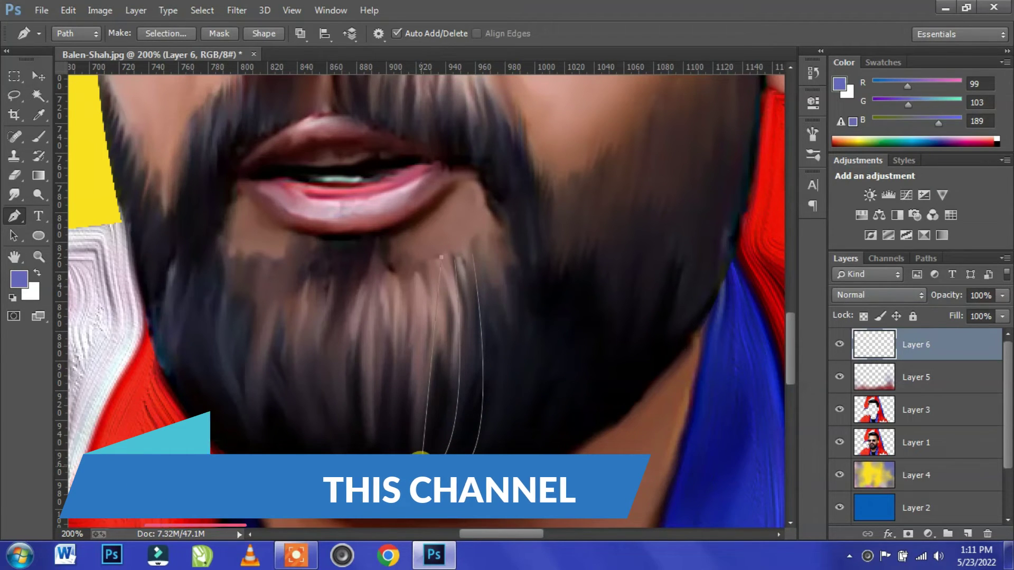
drag(410, 454, 394, 464)
key(Escape)
click(421, 274)
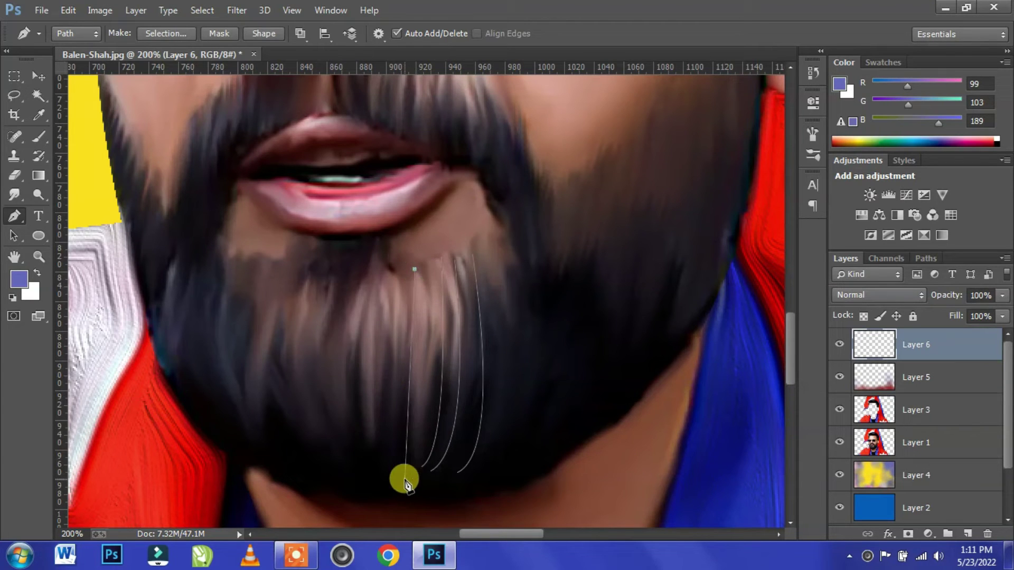
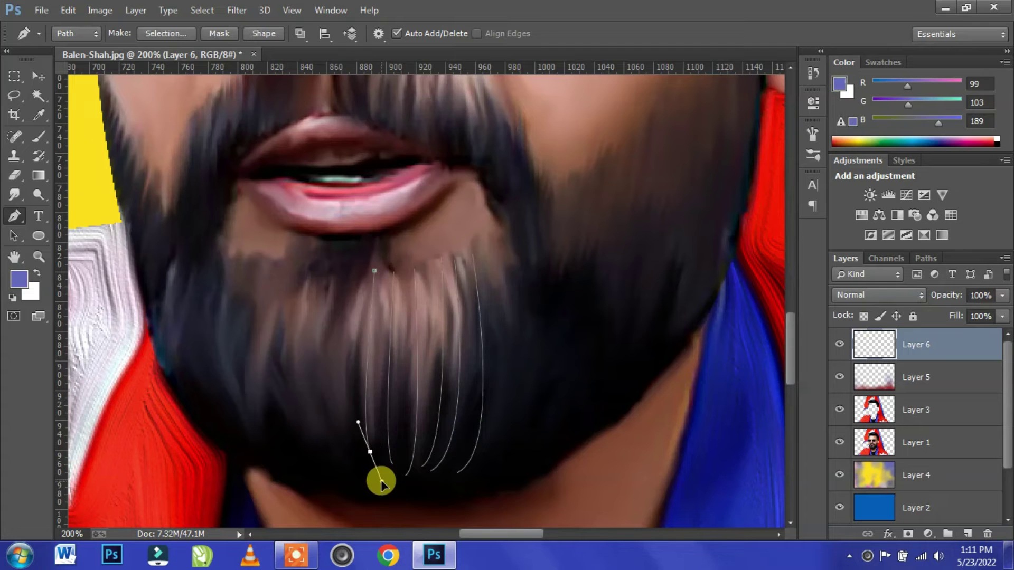
- Draw curved Pen strand paths down the centre of the chin beard
drag(349, 452, 370, 479)
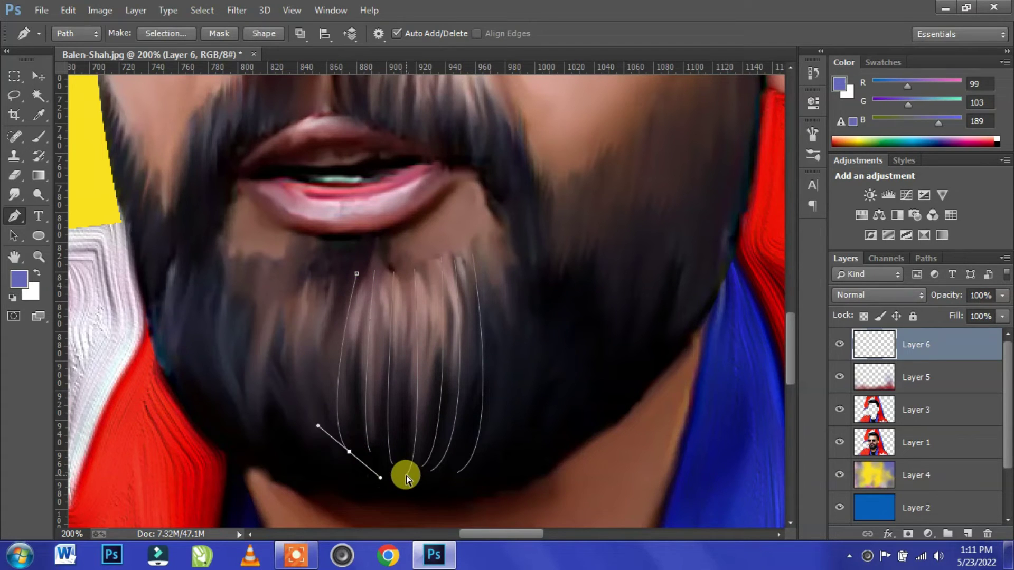
key(Escape)
click(337, 264)
drag(314, 433, 348, 475)
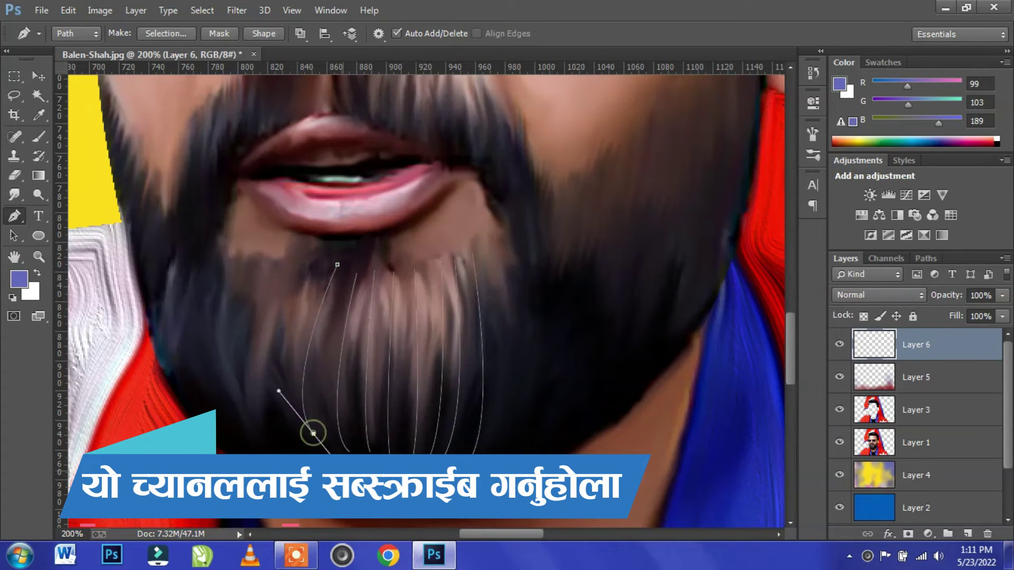
ctrl+click(329, 321)
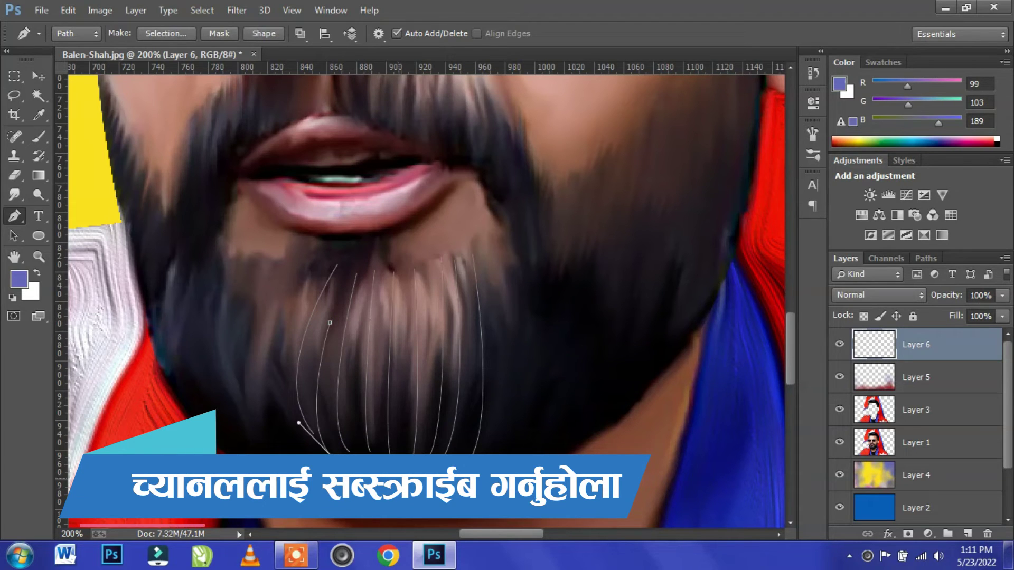
click(404, 307)
click(398, 469)
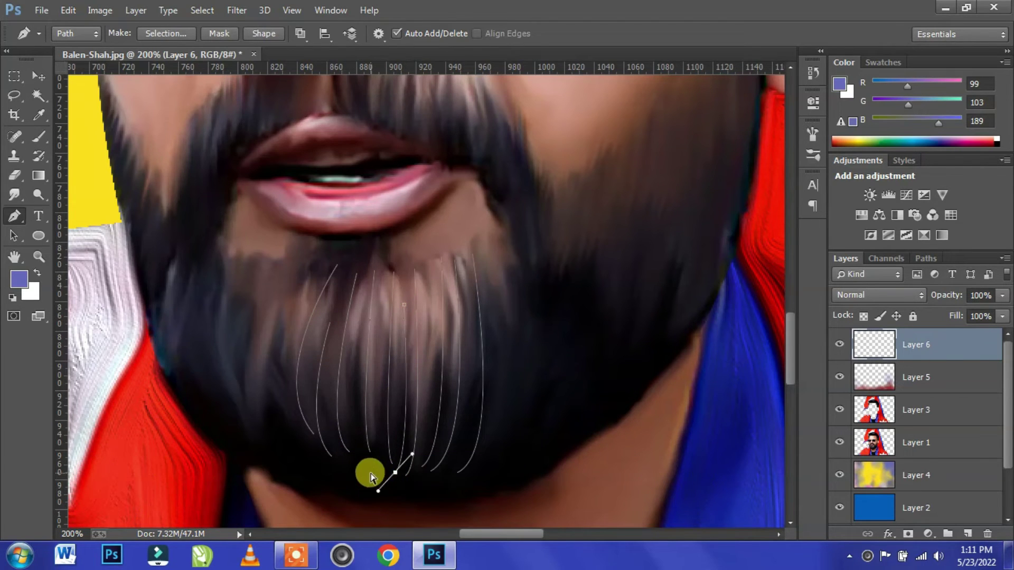
drag(301, 454, 376, 482)
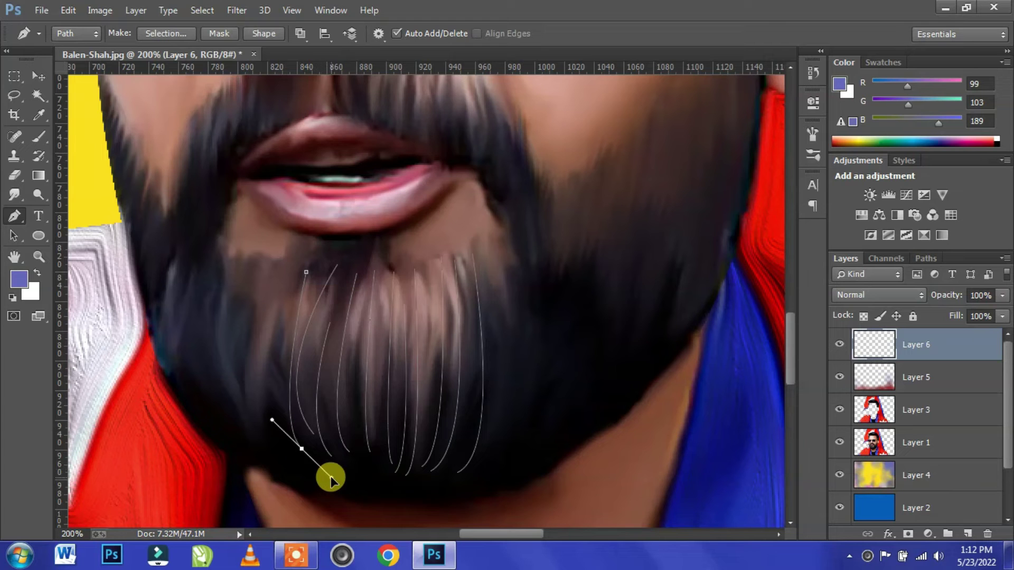
drag(270, 441, 324, 489)
- Add curved strand paths fanning down the left side of the beard
click(282, 297)
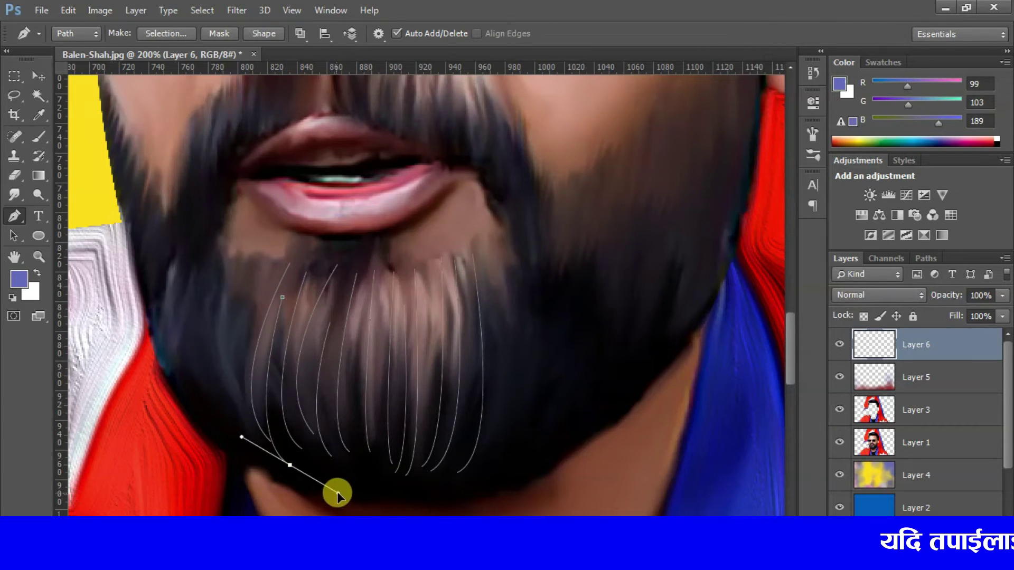
click(244, 442)
click(247, 257)
drag(215, 428, 240, 451)
click(226, 256)
mouse_move(200, 401)
mouse_down()
mouse_move(232, 459)
mouse_move(294, 487)
mouse_up()
click(226, 276)
ctrl+click(334, 483)
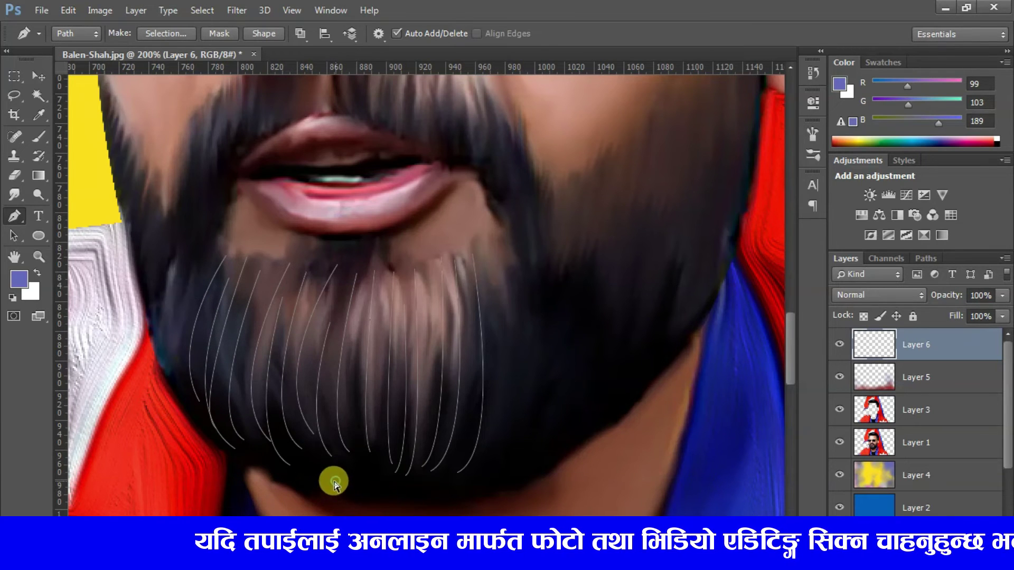
- Extend more curved strand paths out to the far left edge of the beard
click(204, 267)
drag(176, 385, 297, 451)
ctrl+click(311, 476)
click(177, 269)
drag(167, 371, 240, 462)
ctrl+click(177, 328)
click(197, 273)
ctrl+click(315, 202)
- Draw curved strand paths down the right side of the beard
click(478, 252)
drag(498, 456, 544, 420)
ctrl+click(486, 280)
click(492, 256)
drag(481, 475, 539, 427)
ctrl+click(509, 267)
ctrl+click(514, 294)
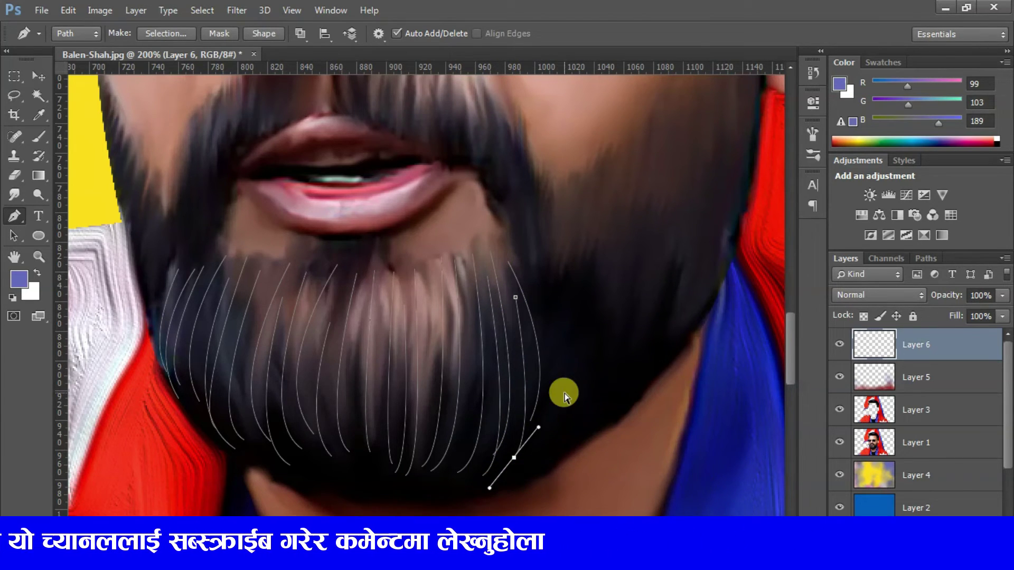
ctrl+click(559, 310)
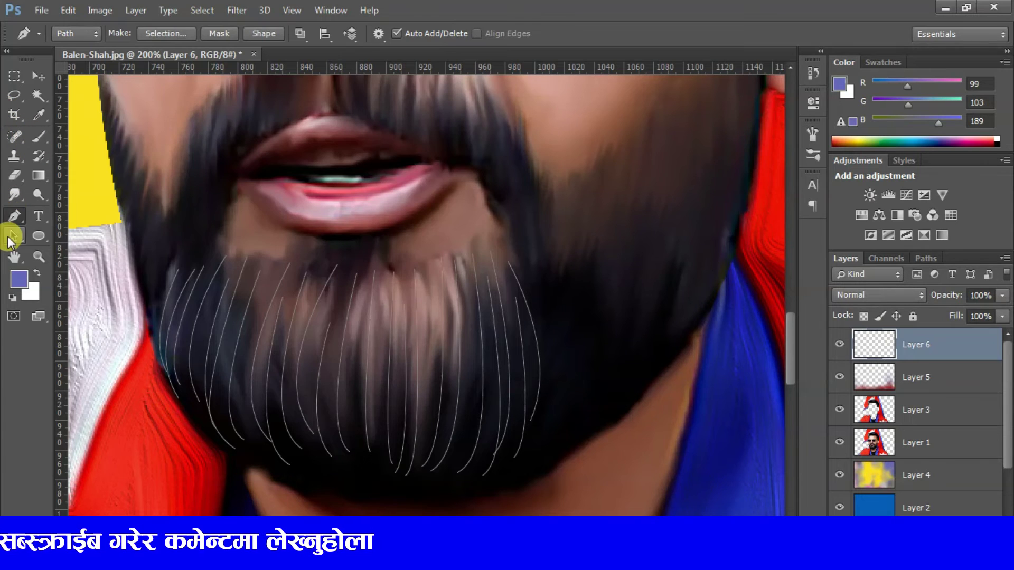
click(12, 237)
- Test a Brush stroke on the selected chin strand paths, then undo it
drag(594, 507, 152, 117)
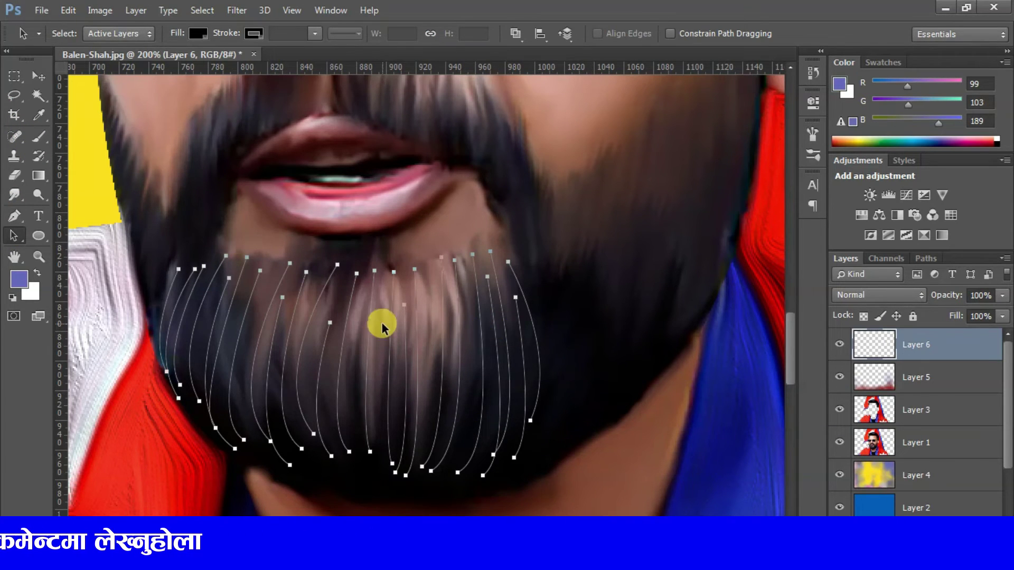
right_click(382, 326)
click(444, 275)
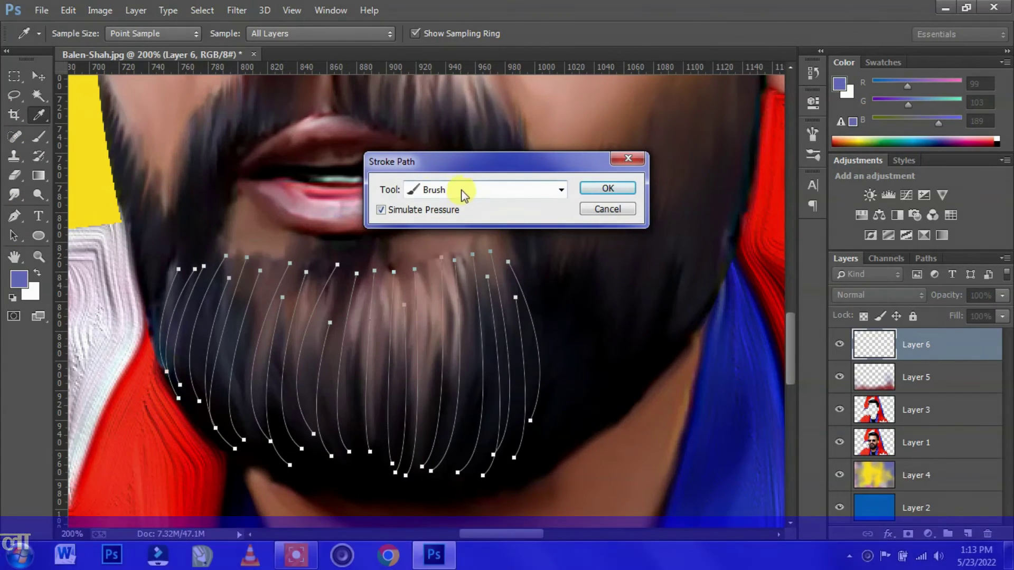
click(608, 186)
key(ctrl+z)
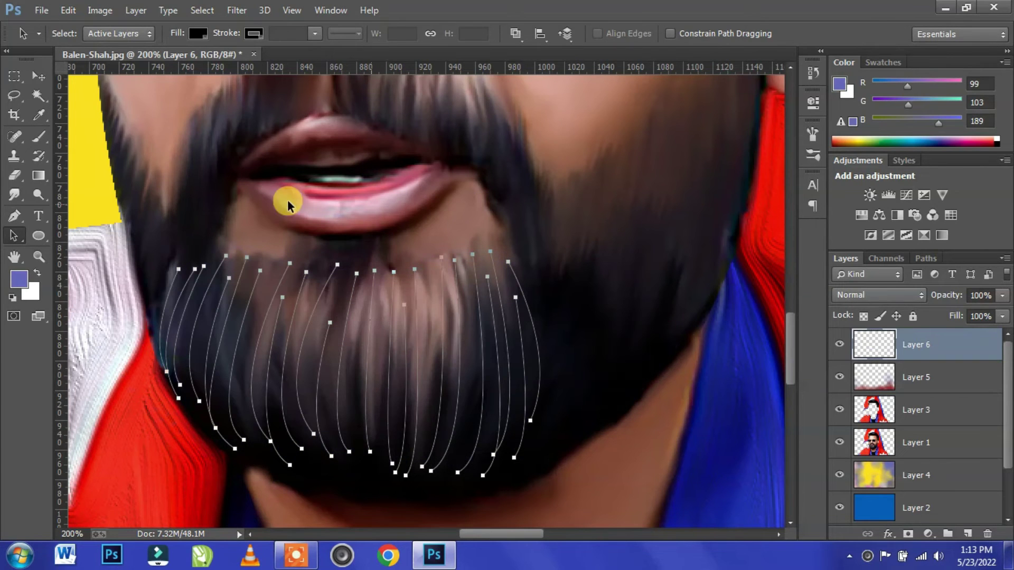
- Set a fine 1px brush and stroke the chin strand paths with it
click(37, 136)
click(77, 34)
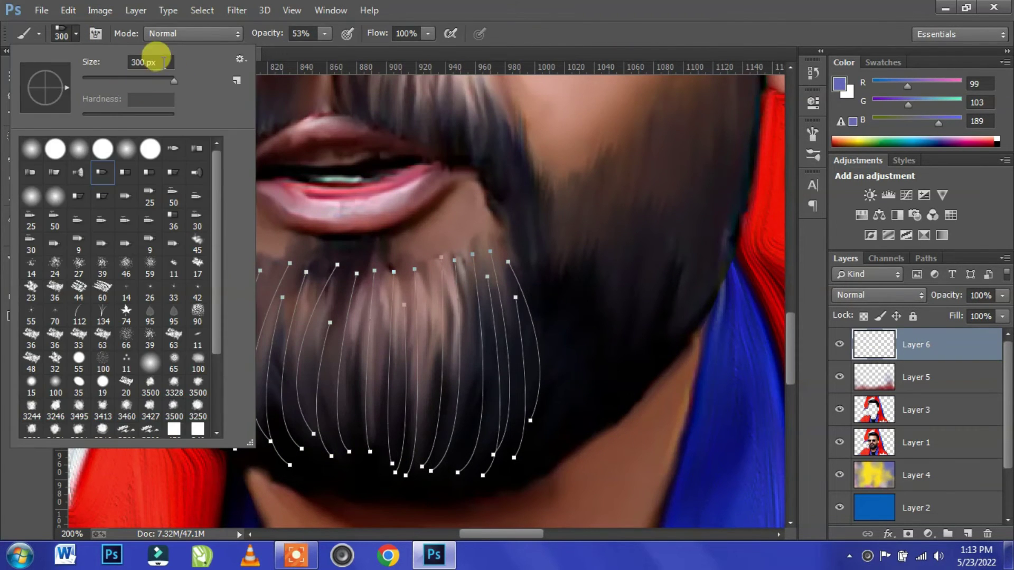
text(1)
click(543, 5)
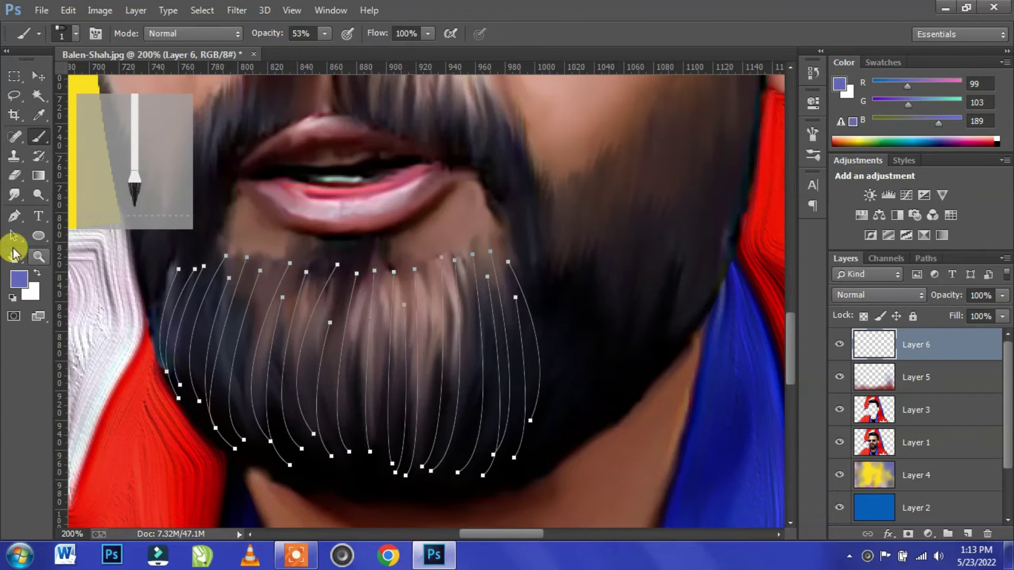
click(13, 235)
right_click(320, 324)
click(347, 274)
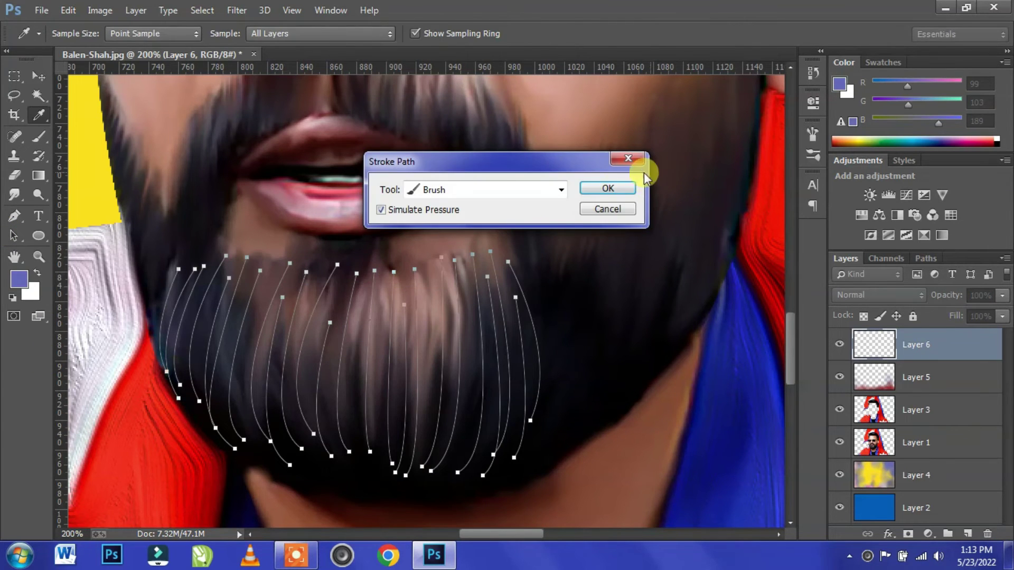
click(607, 189)
- Delete the chin guide paths, leaving only the painted bluish hairs
right_click(446, 404)
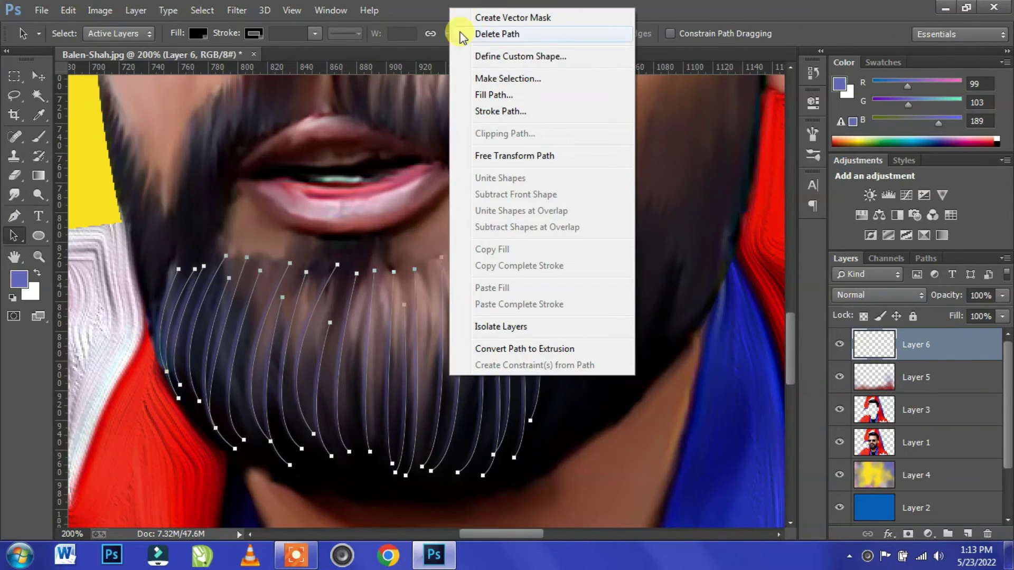
click(460, 32)
click(39, 76)
scroll(578, 317, up, 3)
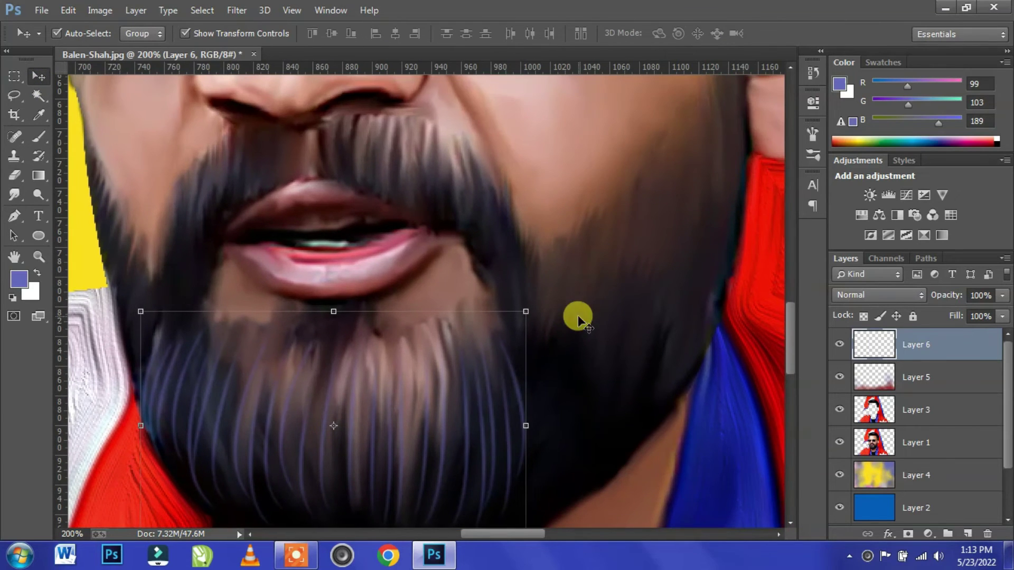
- Draw curved strand paths down the right cheek of the beard
click(14, 216)
click(547, 252)
drag(550, 424, 527, 476)
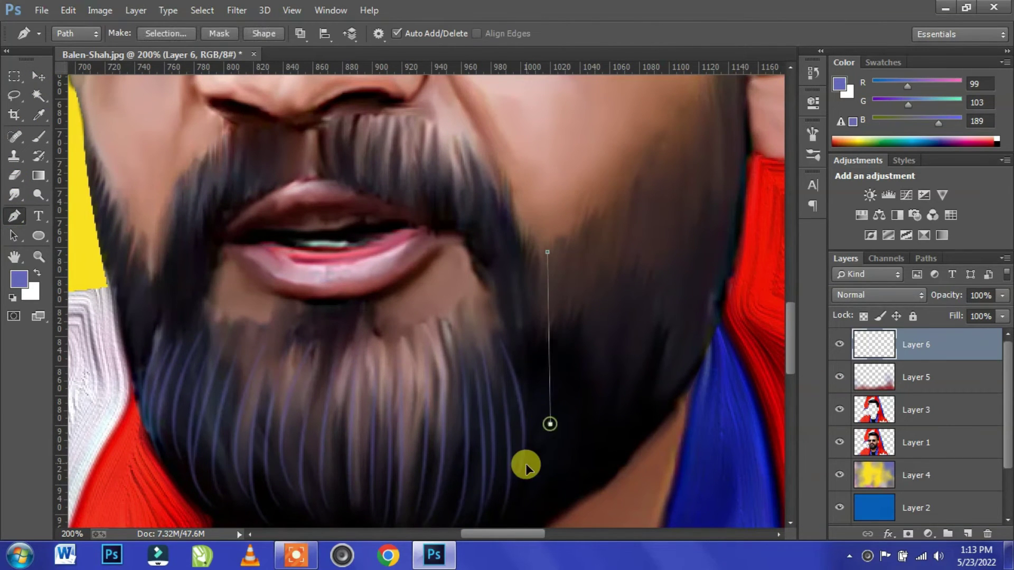
click(601, 222)
click(574, 438)
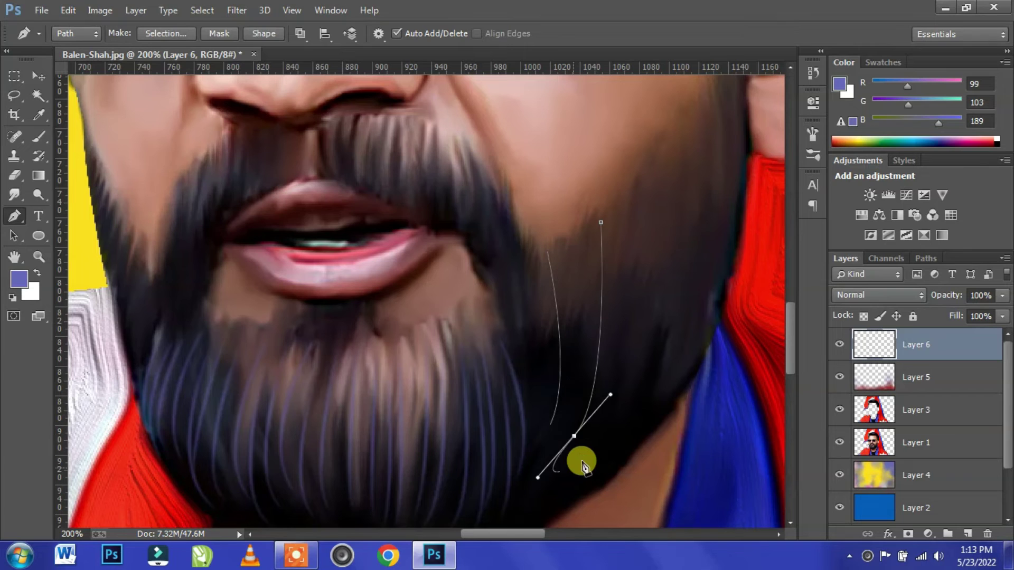
click(581, 234)
click(563, 442)
drag(531, 506, 566, 477)
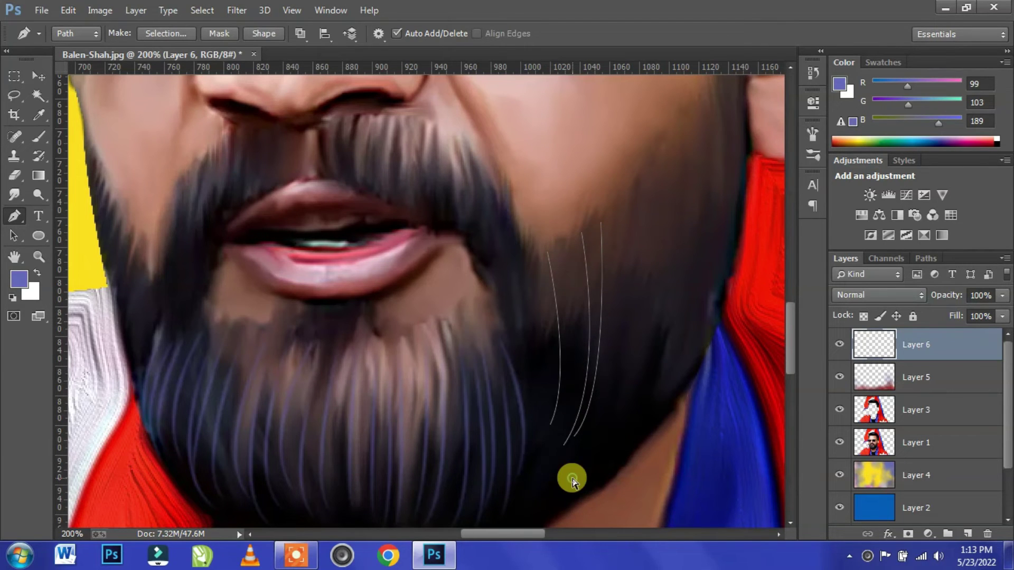
click(570, 254)
click(539, 278)
click(582, 285)
drag(545, 454, 499, 493)
- Add more curved strands higher up the right cheek toward the jawline
ctrl+click(615, 282)
click(629, 200)
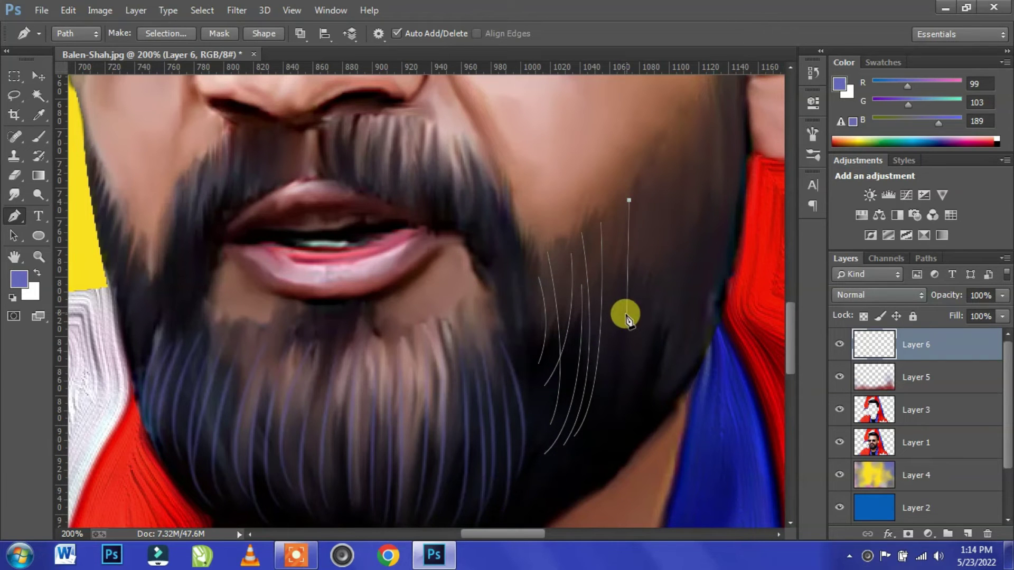
ctrl+click(616, 267)
click(618, 266)
drag(593, 423, 593, 465)
ctrl+click(623, 216)
drag(631, 392, 612, 449)
ctrl+click(647, 215)
click(650, 169)
ctrl+click(646, 197)
click(645, 190)
drag(628, 370, 624, 394)
ctrl+click(652, 290)
click(675, 274)
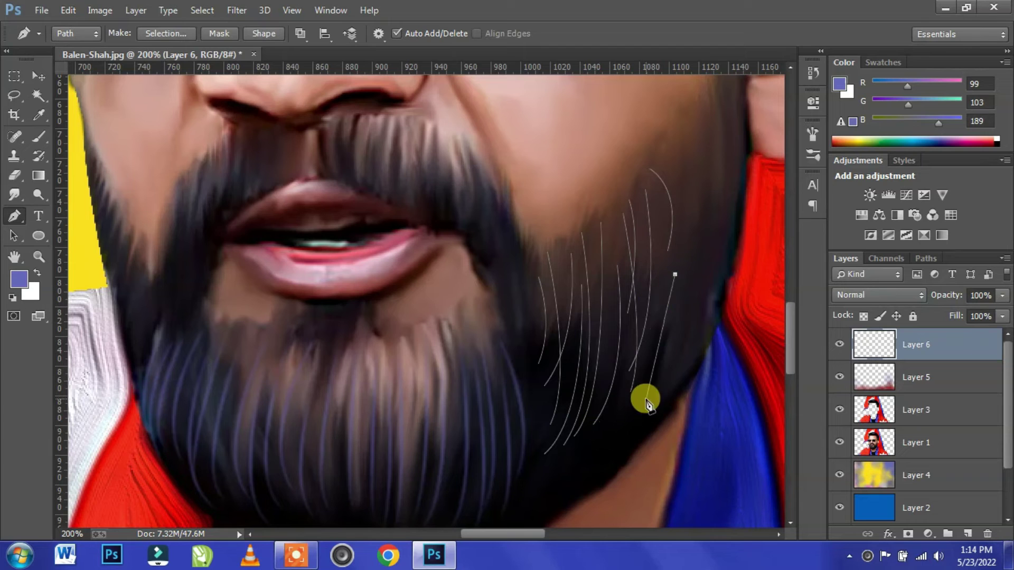
drag(664, 280, 600, 432)
ctrl+click(598, 454)
- Draw strands from the face's right edge curving down toward the jaw
click(671, 136)
click(663, 145)
drag(622, 401, 526, 482)
click(689, 117)
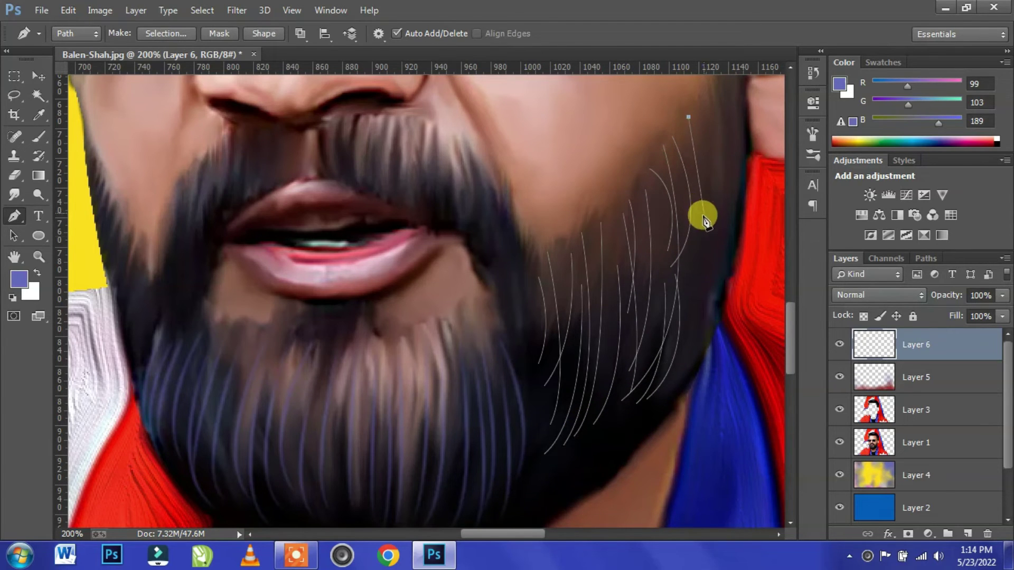
drag(690, 288, 654, 366)
ctrl+click(701, 332)
click(696, 106)
mouse_move(706, 289)
mouse_down()
mouse_move(660, 271)
mouse_move(648, 346)
mouse_up()
ctrl+click(687, 113)
mouse_move(655, 408)
mouse_down()
mouse_move(619, 419)
mouse_move(593, 464)
mouse_up()
ctrl+click(695, 350)
click(692, 306)
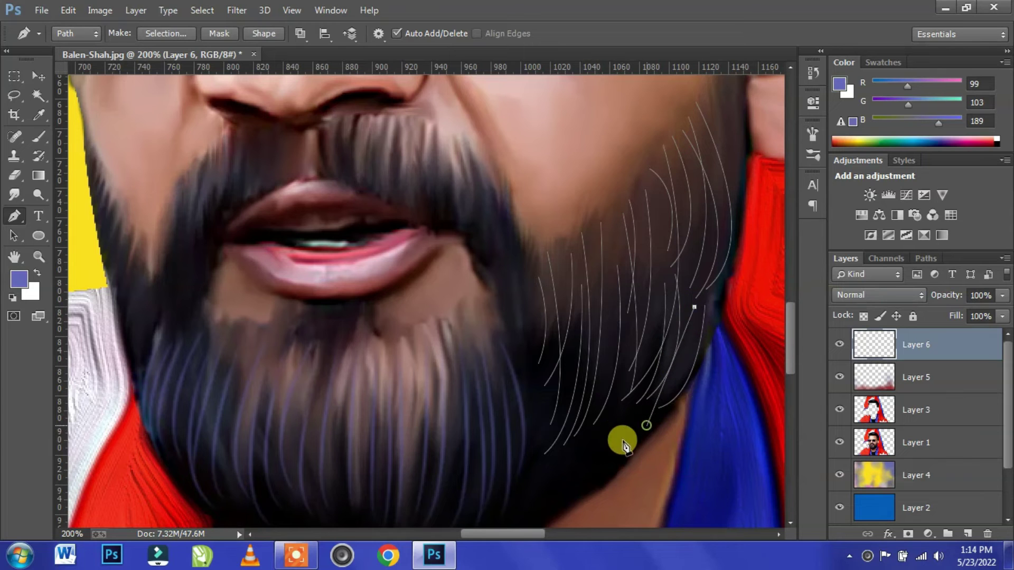
ctrl+click(593, 464)
- Add short strands near the sideburn and below the ear
scroll(765, 190, up, 2)
click(705, 135)
ctrl+click(731, 134)
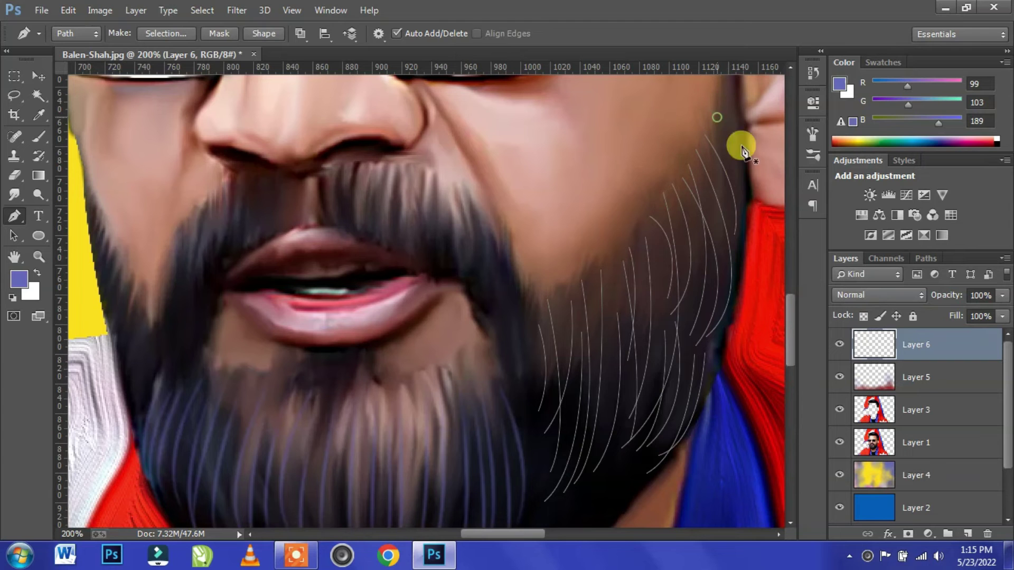
scroll(658, 275, up, 3)
scroll(652, 290, up, 3)
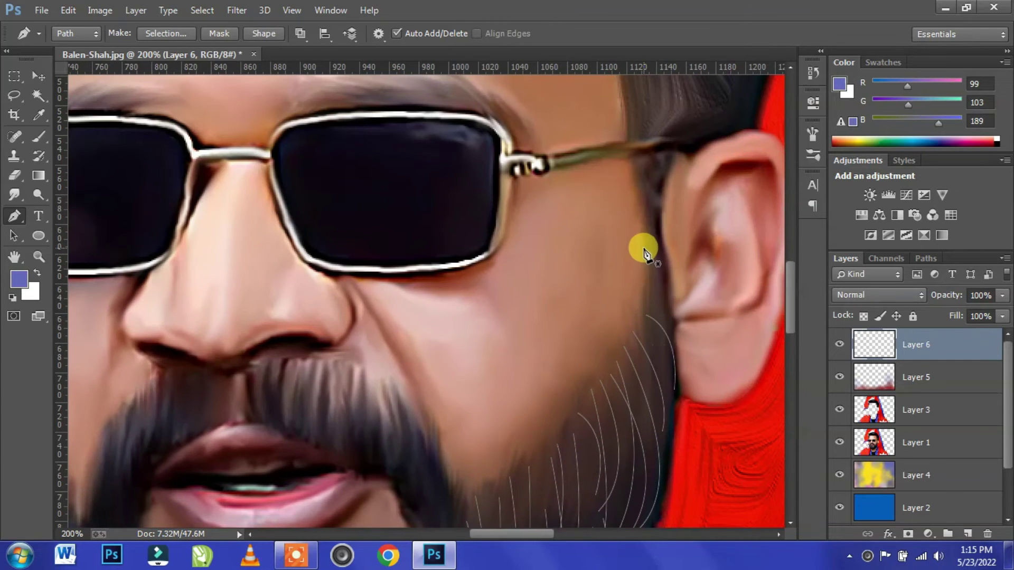
click(652, 257)
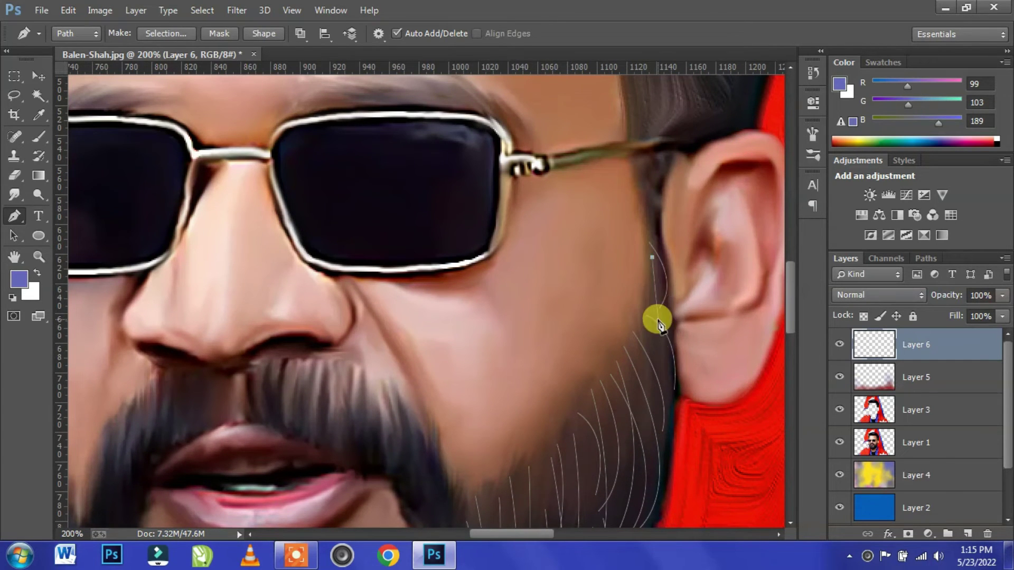
click(649, 296)
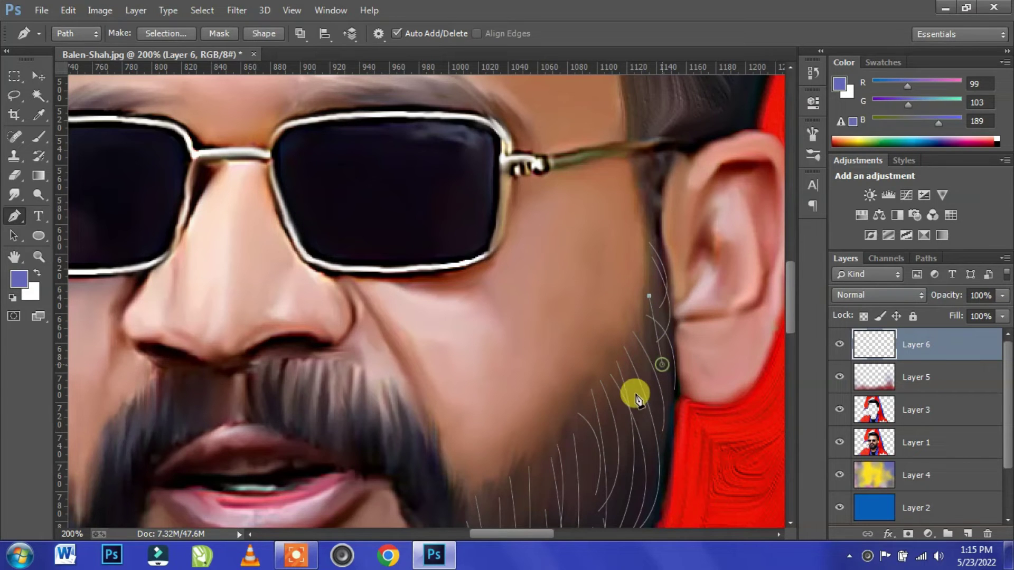
click(646, 329)
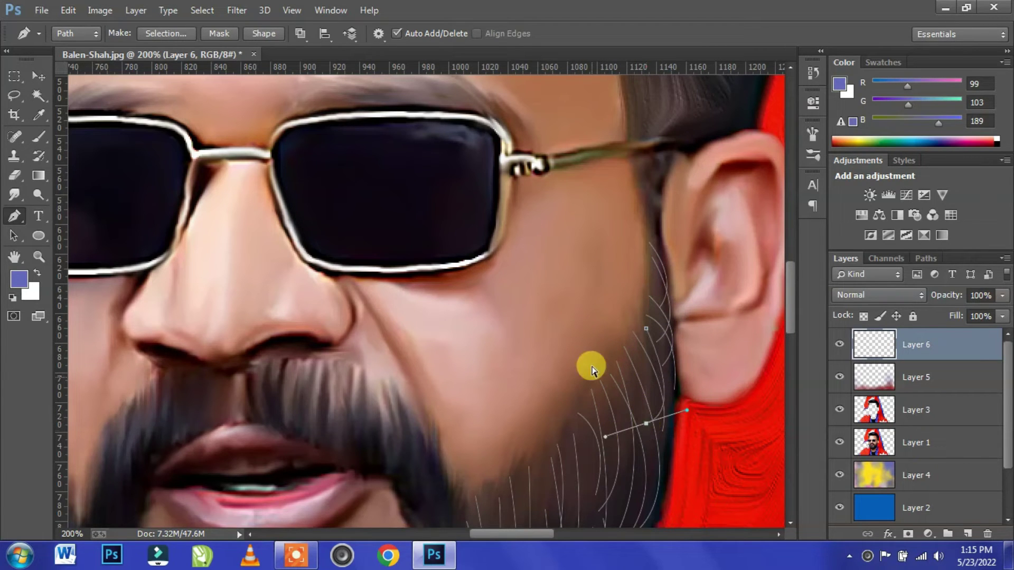
key(ctrl+minus)
drag(601, 307, 613, 131)
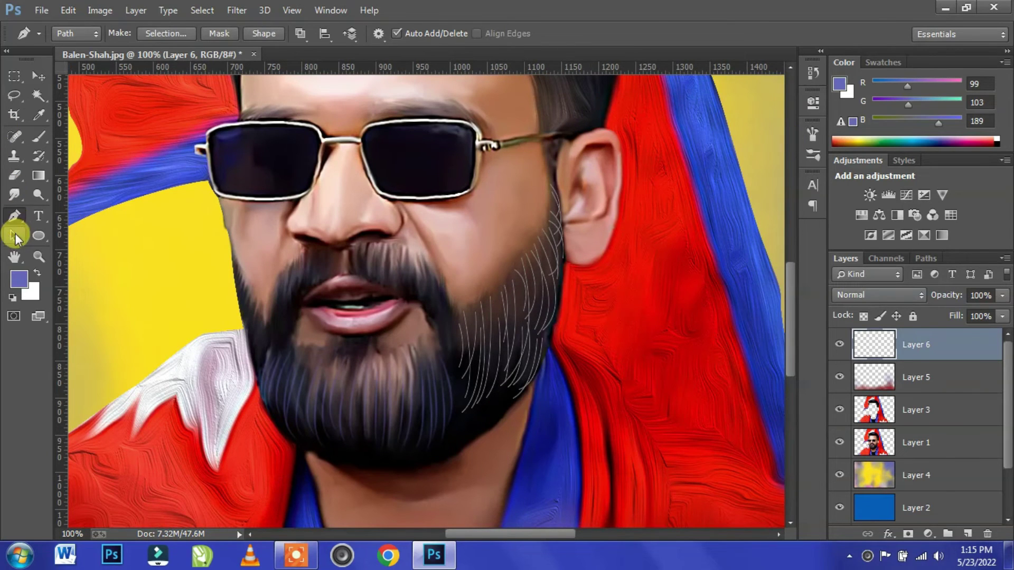
- Stroke all the right-side strand paths with the brush and delete the guide paths
click(15, 236)
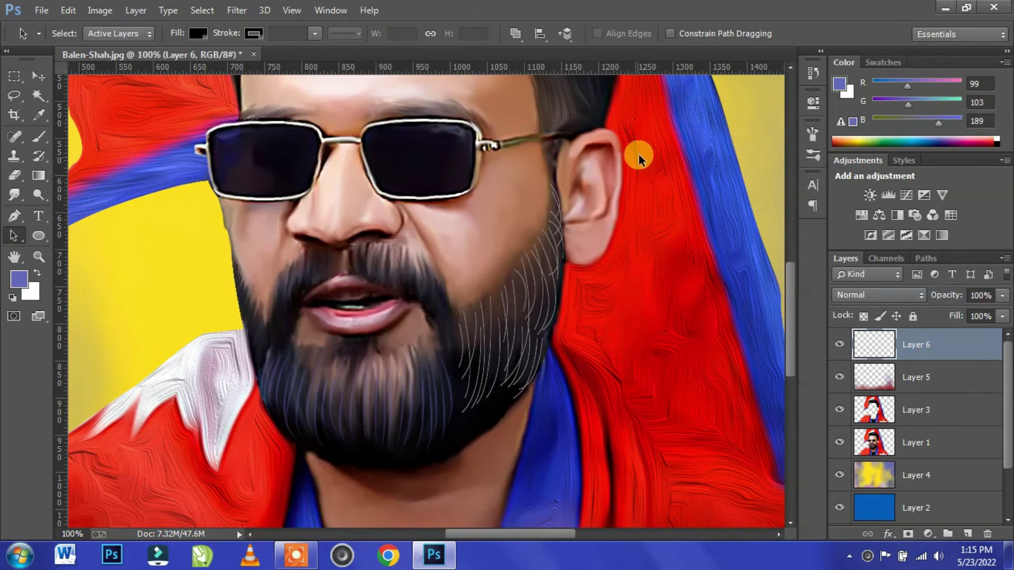
drag(441, 446, 478, 304)
right_click(480, 316)
click(524, 276)
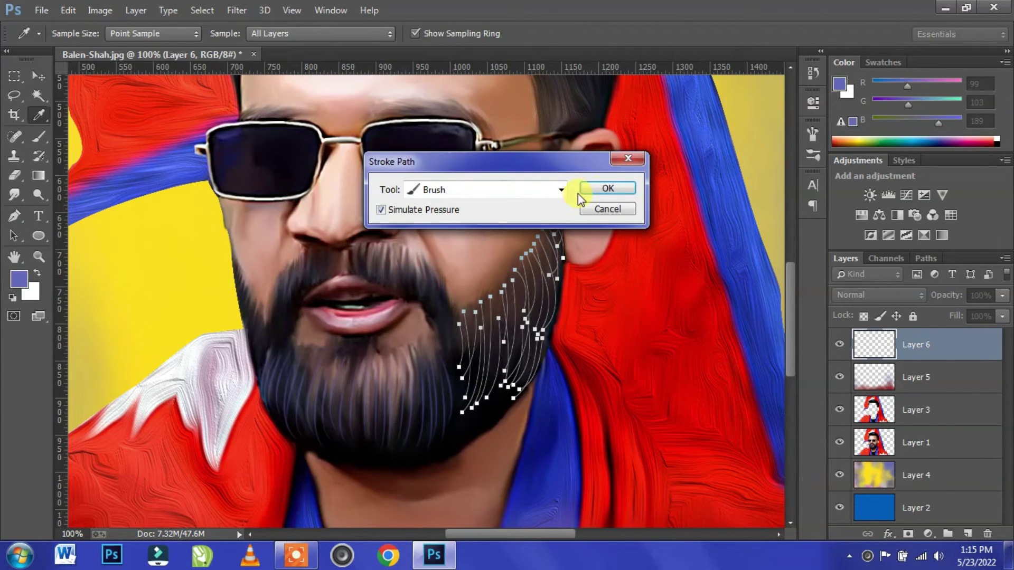
click(586, 195)
right_click(527, 276)
click(578, 200)
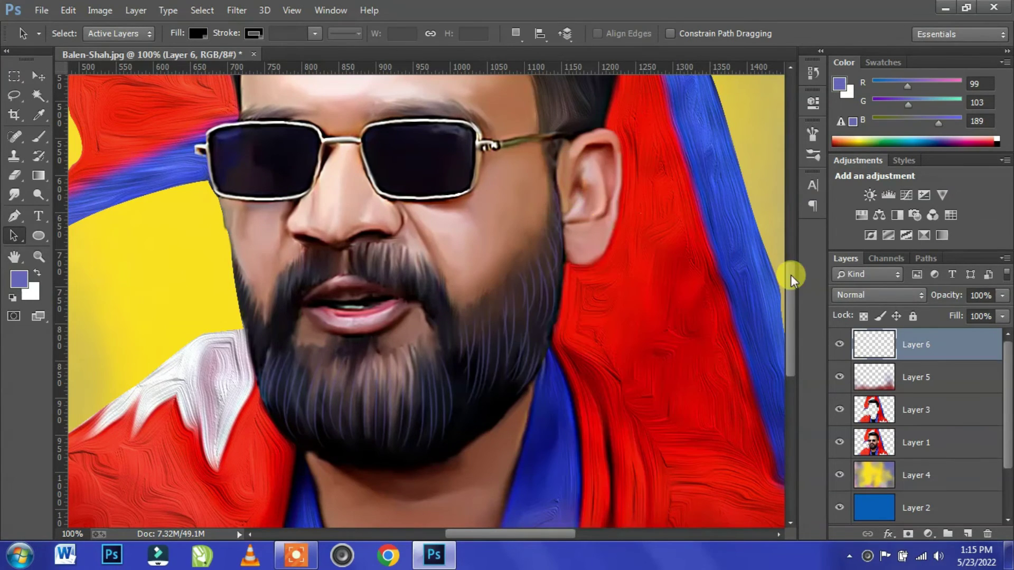
drag(441, 274, 566, 321)
- Zoom in and draw a long curved strand path along the beard's left edge
key(ctrl+plus)
key(ctrl+plus)
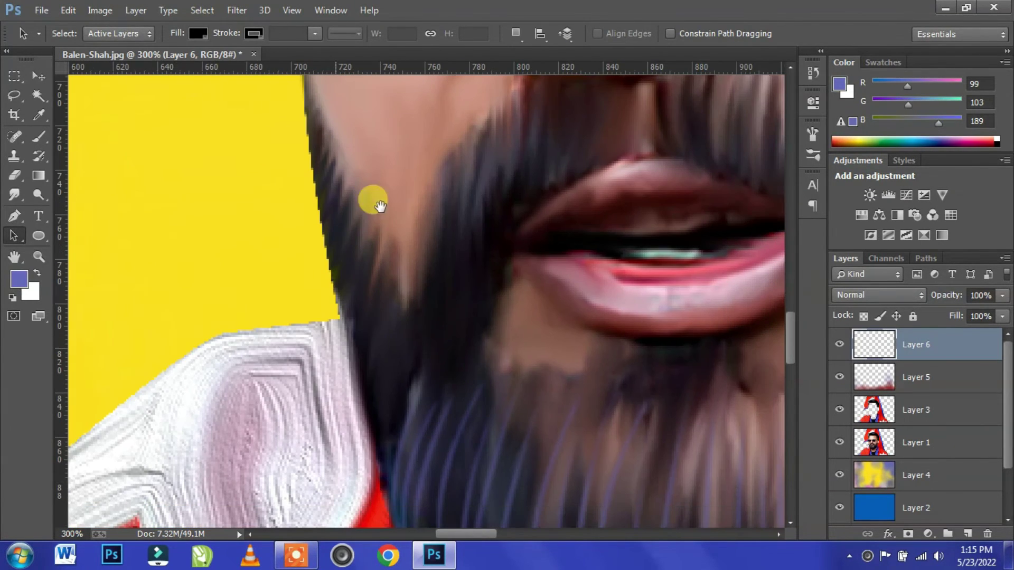
key(p)
click(399, 311)
drag(389, 457, 418, 495)
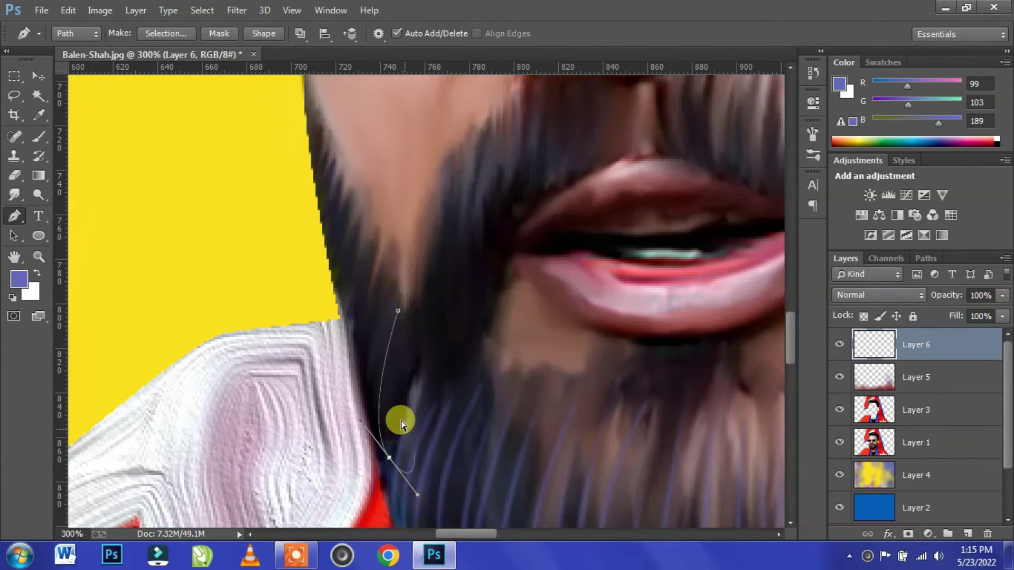
key(Escape)
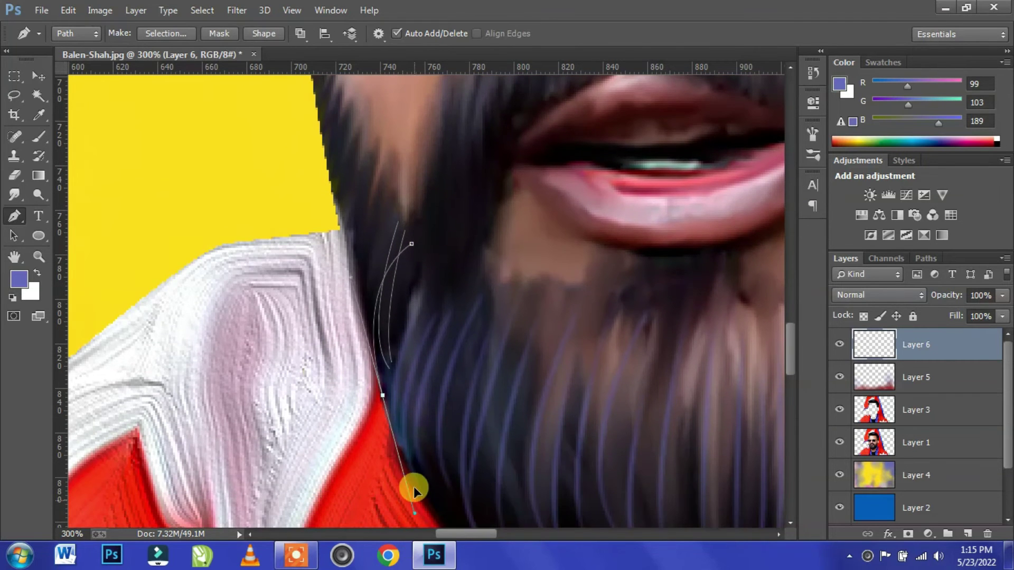
scroll(402, 489, down, 3)
drag(393, 275, 419, 257)
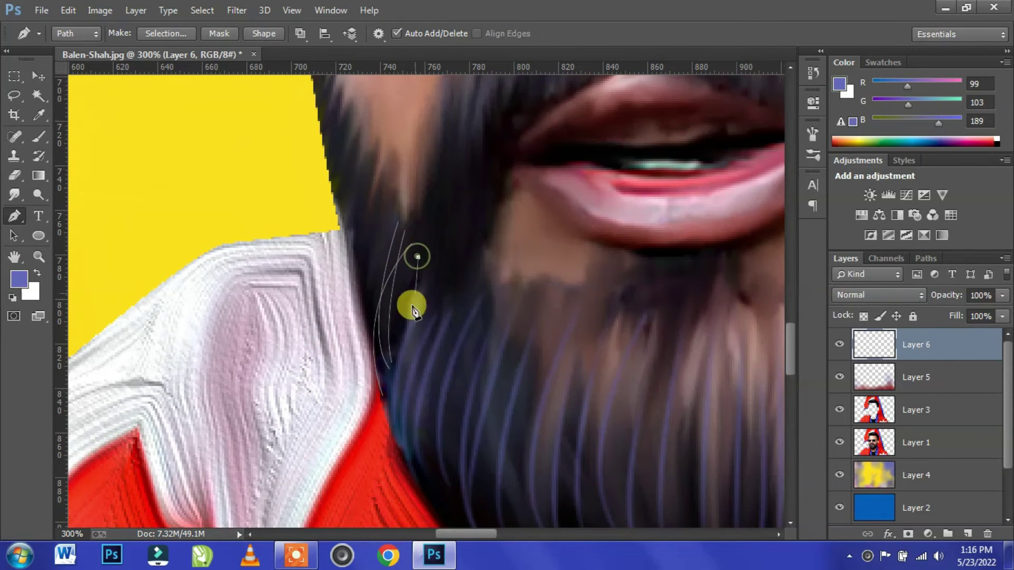
click(392, 180)
- Add more curved strand paths down the beard's left edge
click(381, 393)
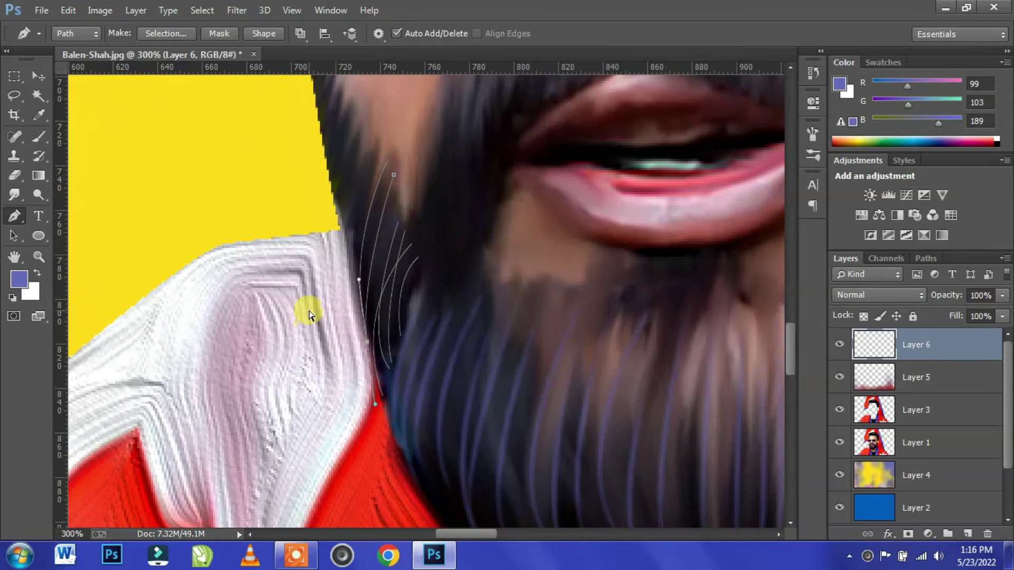
drag(347, 244, 355, 328)
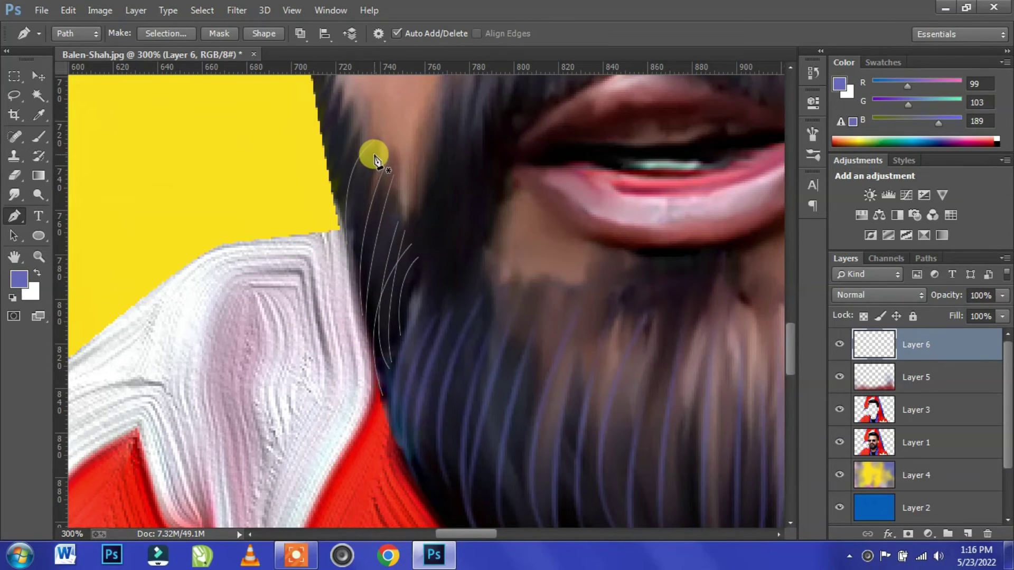
drag(363, 236, 426, 384)
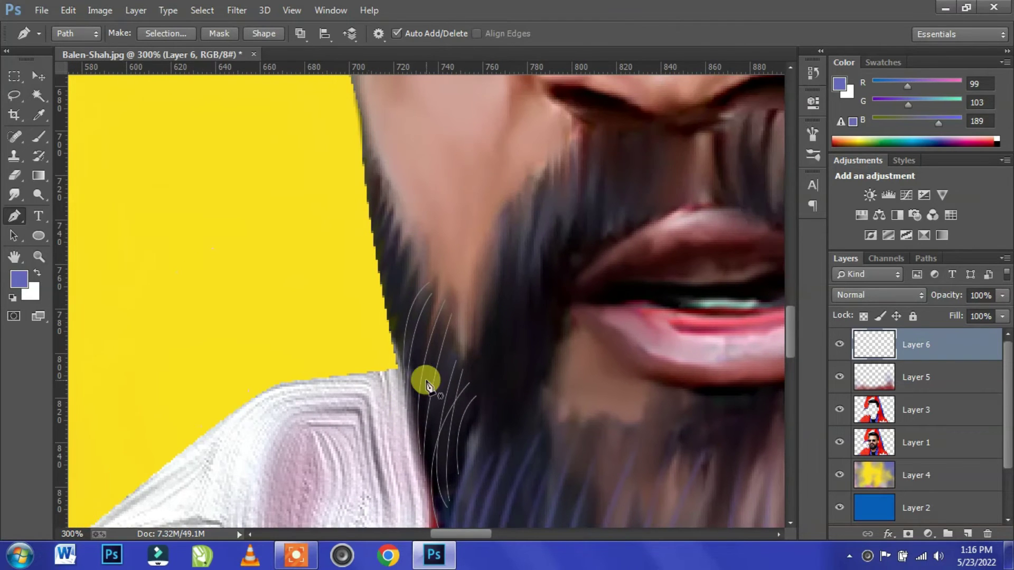
click(401, 386)
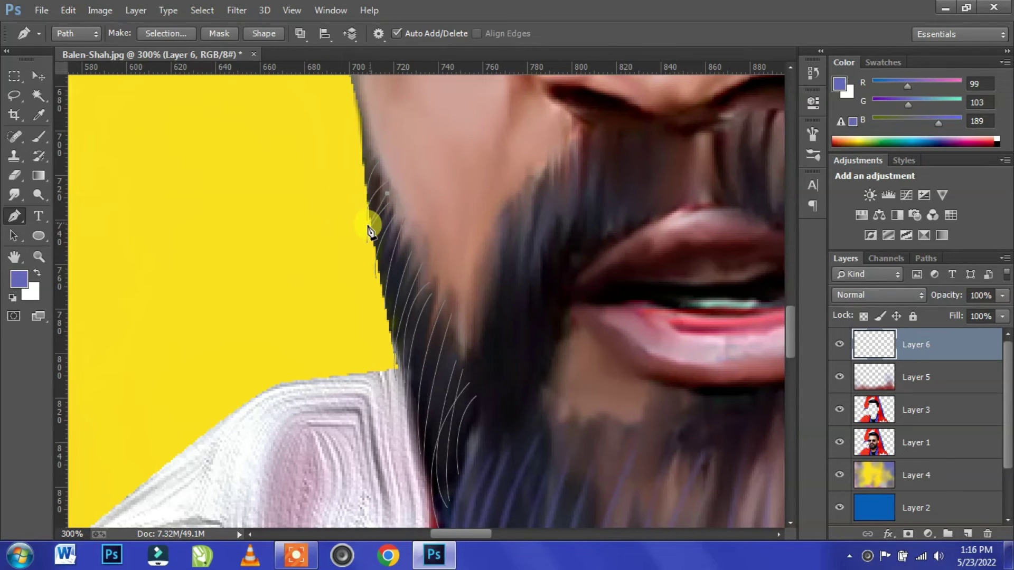
click(393, 332)
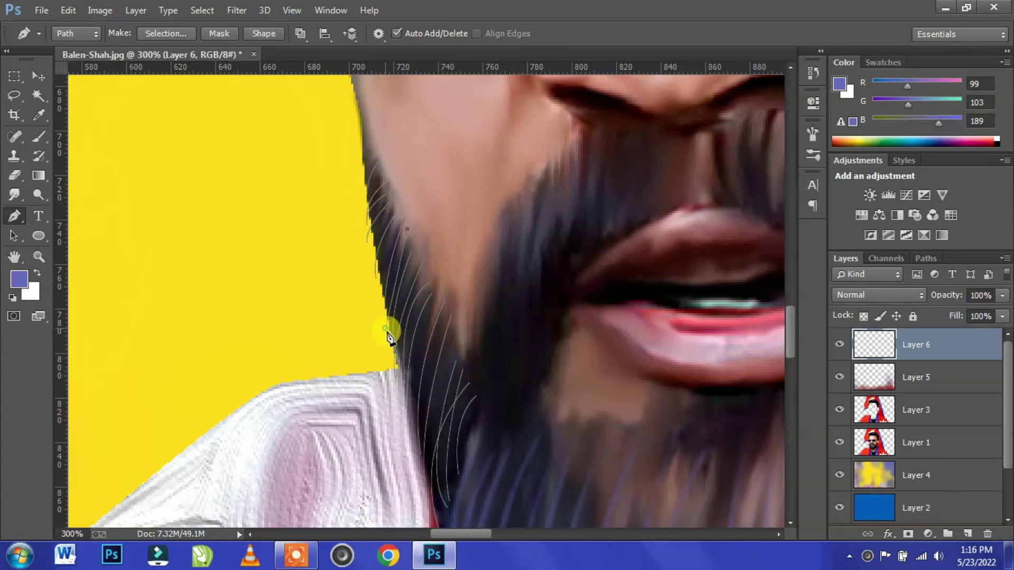
drag(415, 448, 426, 466)
- Stroke the left-edge strand paths with the brush, then delete the guide paths
key(ctrl+minus)
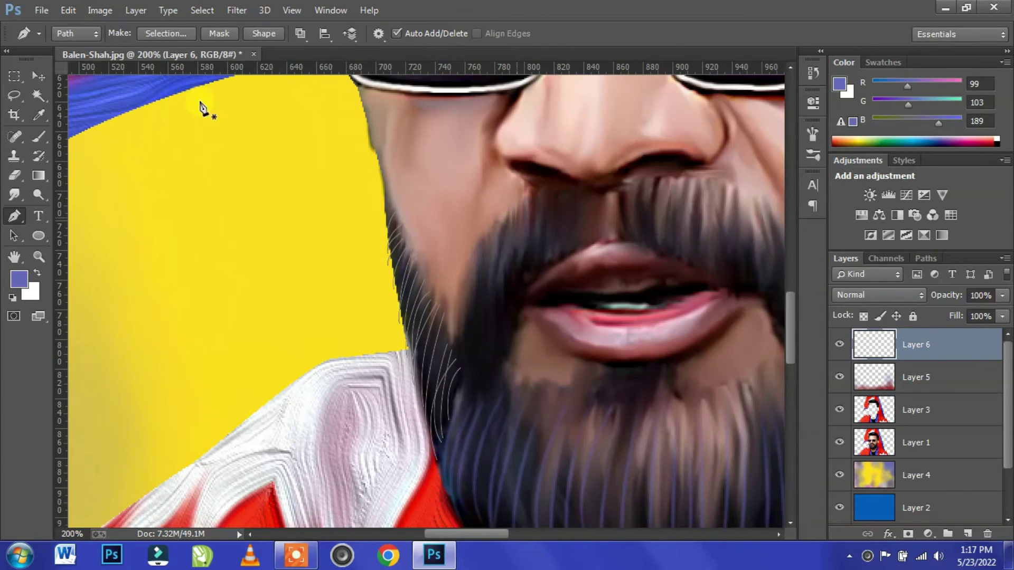
click(14, 236)
drag(471, 480, 421, 326)
right_click(421, 326)
click(458, 276)
click(588, 190)
right_click(400, 300)
click(439, 200)
click(38, 96)
click(38, 76)
- Make Layer 6 the active layer again after briefly selecting Layer 5
scroll(557, 282, down, 5)
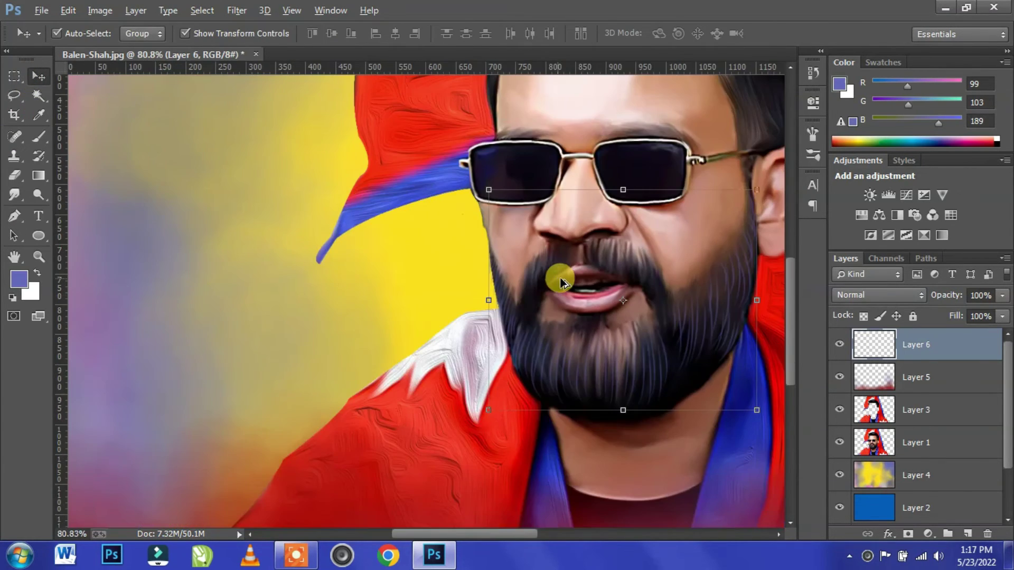
click(569, 331)
scroll(430, 285, up, 2)
scroll(430, 286, up, 1)
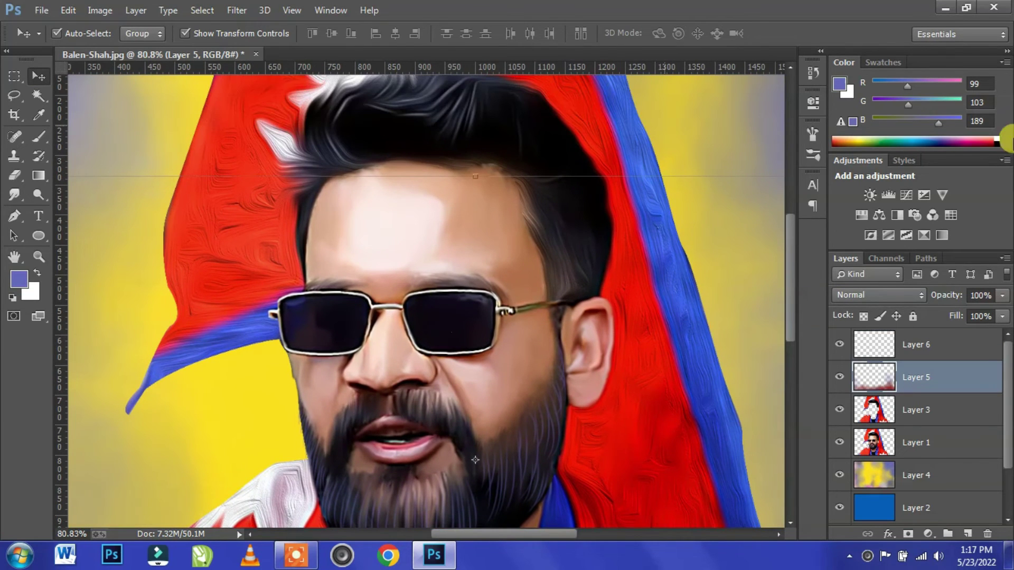
click(945, 333)
scroll(530, 268, down, 1)
scroll(557, 236, up, 3)
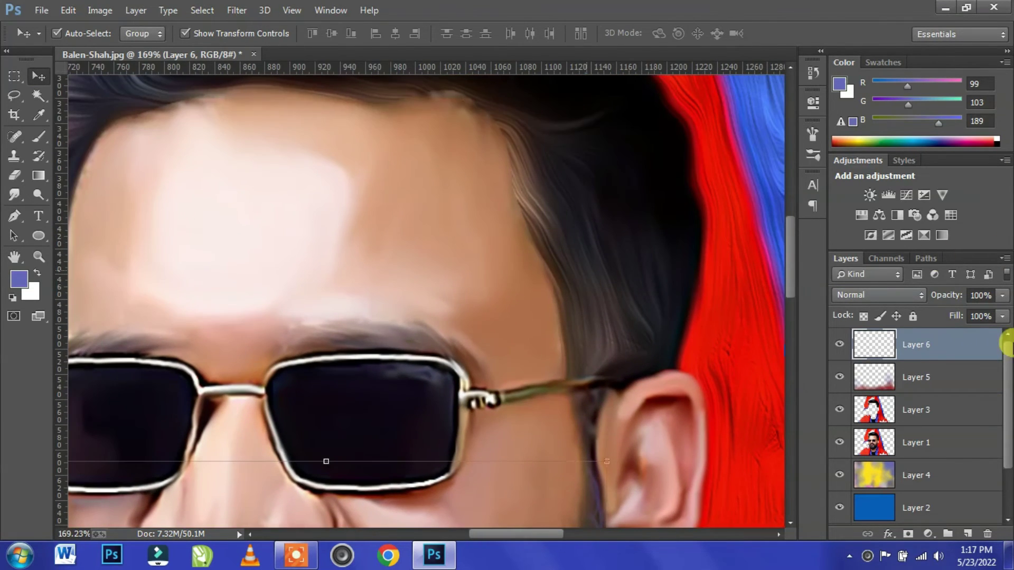
- Draw curved Pen paths for hair strands down the right temple
click(15, 215)
click(521, 202)
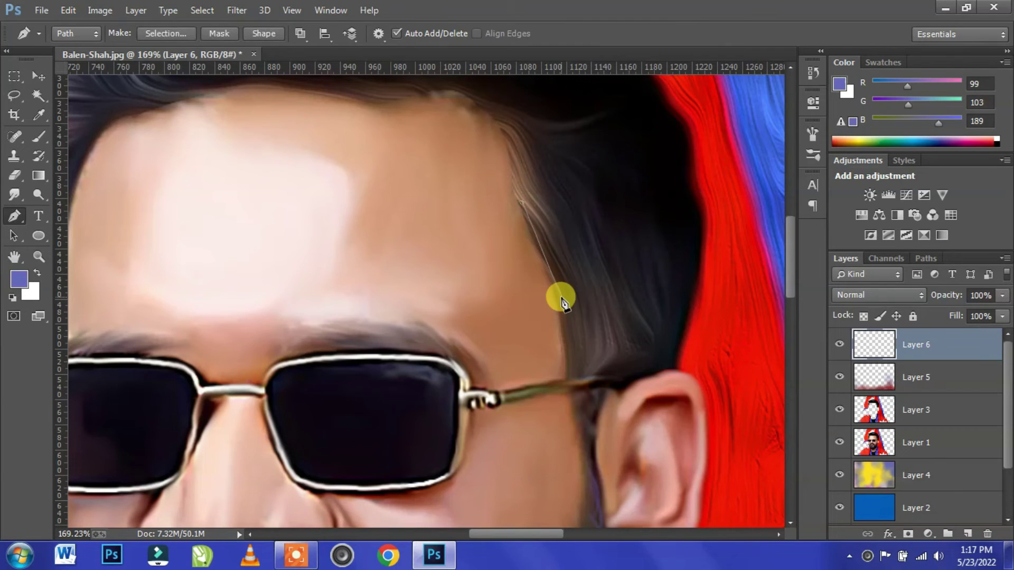
mouse_move(546, 327)
mouse_down()
mouse_move(539, 211)
mouse_move(570, 290)
mouse_up()
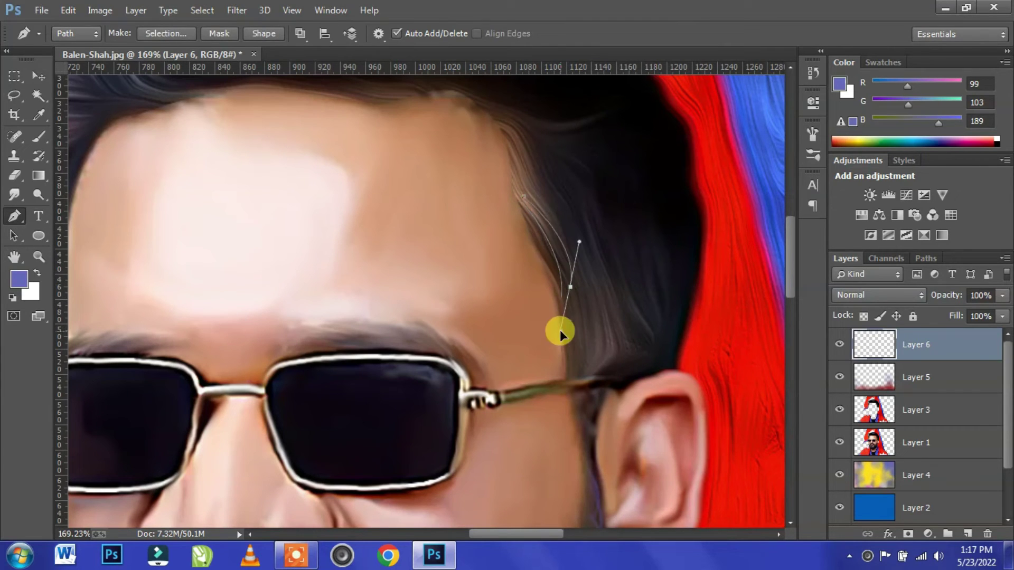
click(532, 194)
click(543, 179)
drag(586, 281, 562, 315)
click(502, 121)
click(539, 256)
ctrl+click(506, 230)
click(554, 260)
click(563, 168)
drag(566, 309, 536, 357)
ctrl+click(617, 256)
click(598, 215)
drag(621, 346, 612, 362)
ctrl+click(623, 317)
click(616, 215)
ctrl+click(646, 290)
click(630, 234)
ctrl+click(647, 273)
click(642, 231)
click(651, 222)
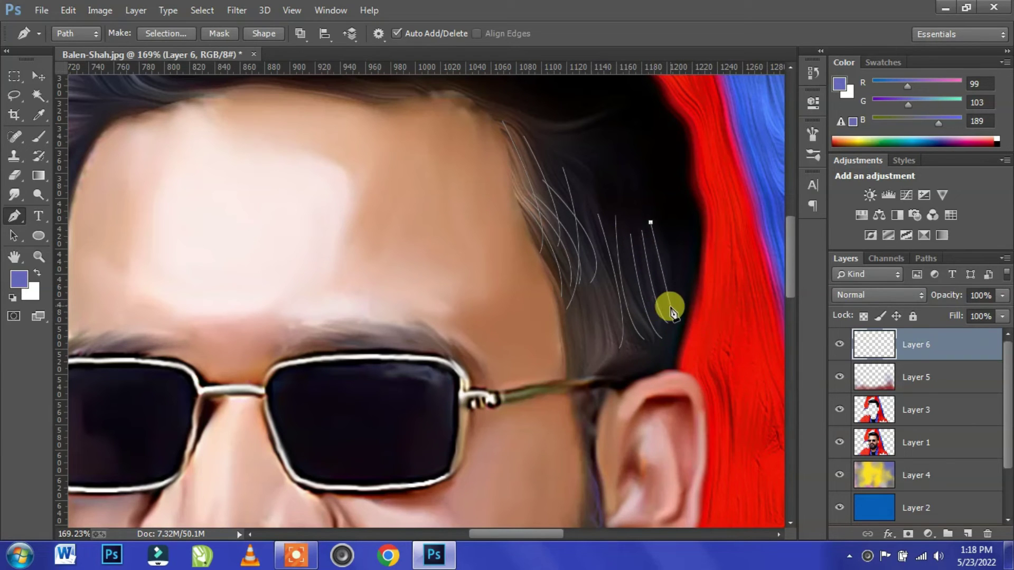
ctrl+click(600, 340)
click(604, 272)
drag(604, 362, 583, 388)
ctrl+click(536, 351)
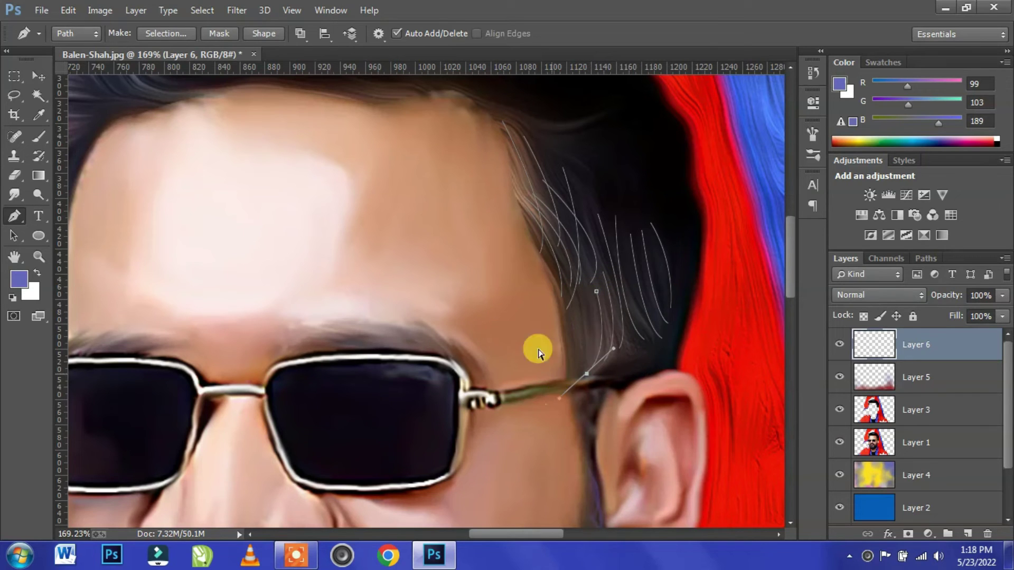
click(587, 296)
ctrl+click(581, 316)
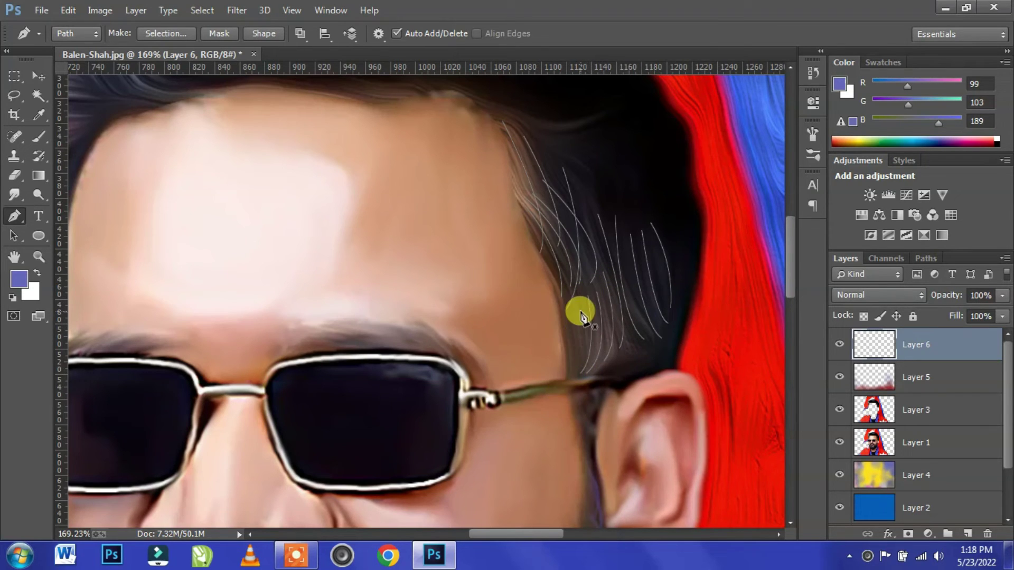
click(516, 341)
click(570, 317)
- Add Pen strand curves fanning along the hairline and down toward the ear
scroll(454, 265, up, 5)
click(472, 269)
drag(587, 274, 635, 221)
click(473, 259)
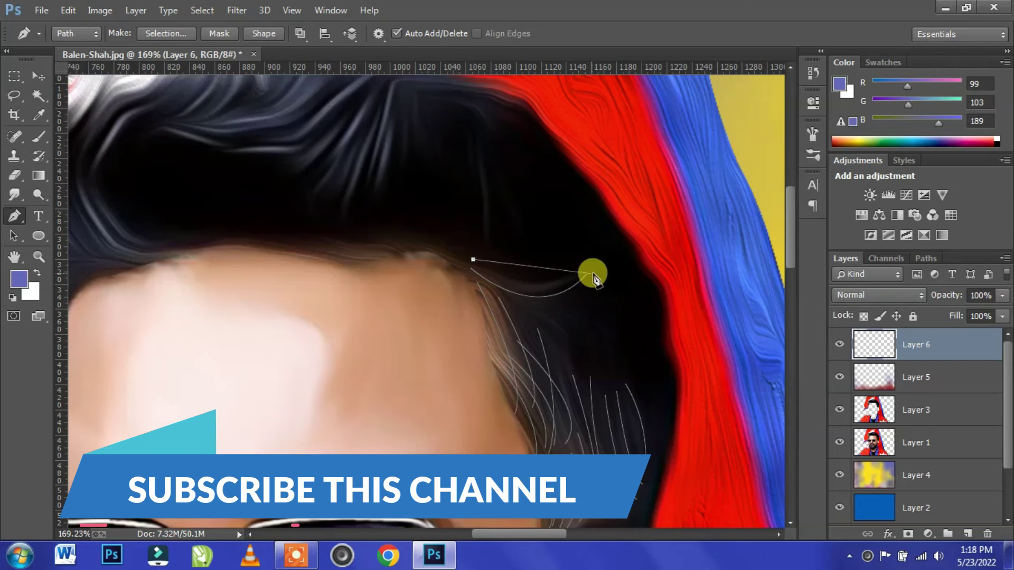
drag(590, 273, 643, 231)
click(513, 305)
mouse_move(600, 292)
mouse_down()
mouse_move(631, 262)
mouse_move(638, 236)
mouse_up()
click(507, 301)
ctrl+click(555, 321)
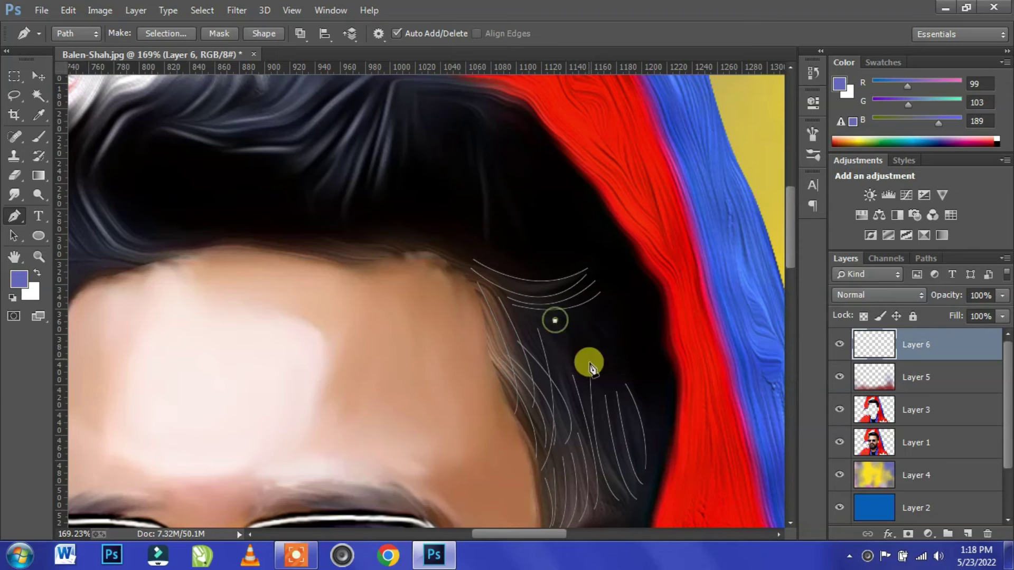
click(554, 329)
drag(602, 434, 600, 482)
ctrl+click(530, 454)
click(598, 315)
drag(633, 421, 629, 454)
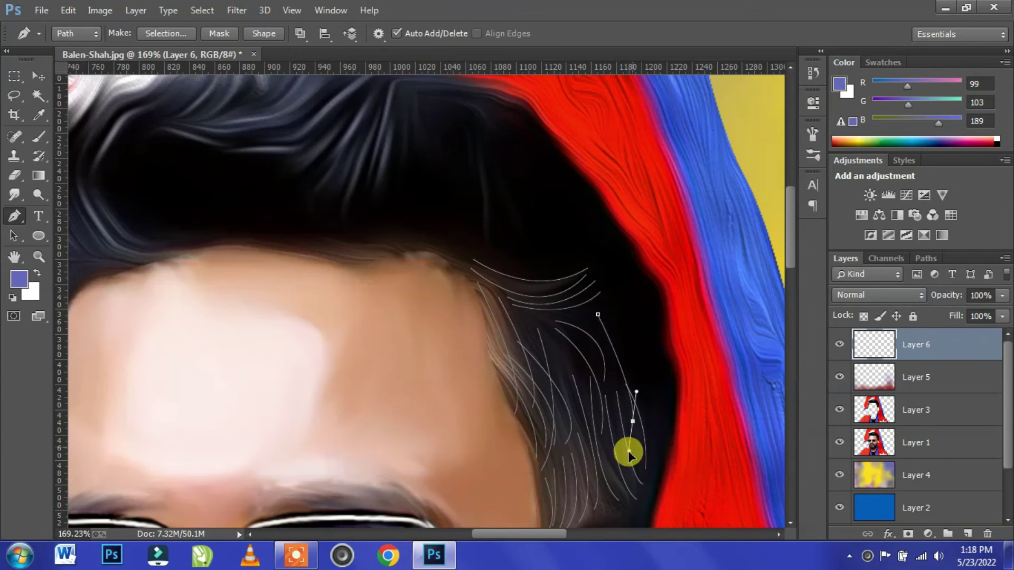
ctrl+click(398, 373)
scroll(539, 316, down, 5)
click(663, 272)
drag(653, 389, 654, 410)
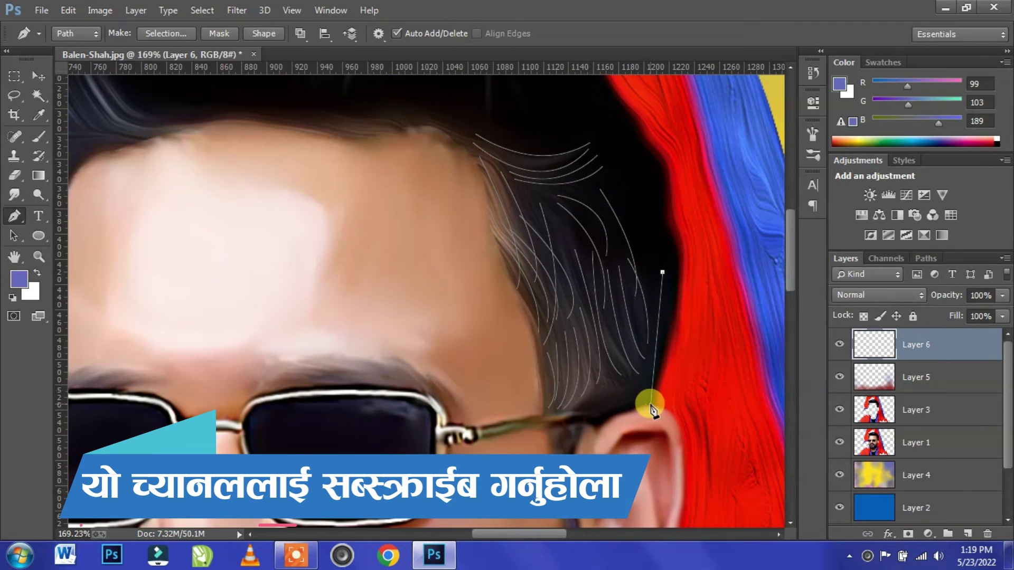
ctrl+click(493, 408)
click(657, 283)
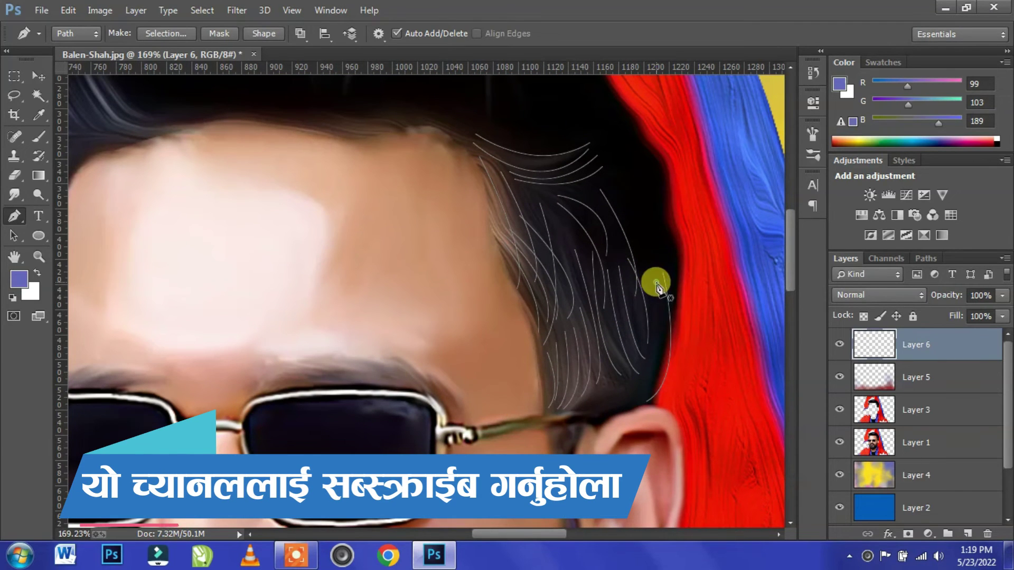
drag(641, 399, 614, 415)
ctrl+click(507, 260)
scroll(516, 344, up, 5)
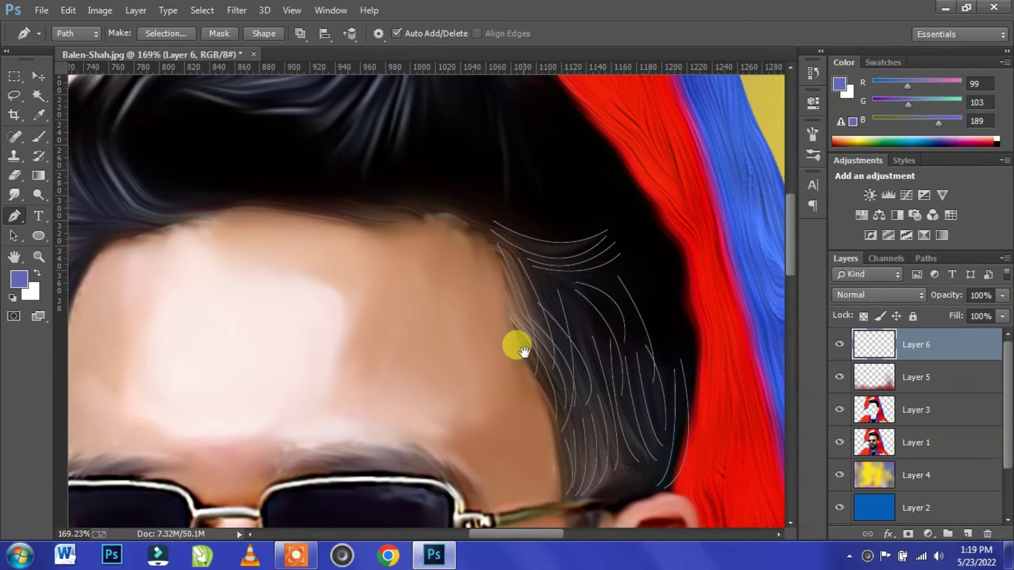
- Stroke all the temple hair paths with the brush, then delete the paths
click(11, 235)
drag(437, 181, 769, 525)
right_click(608, 330)
click(681, 275)
click(605, 189)
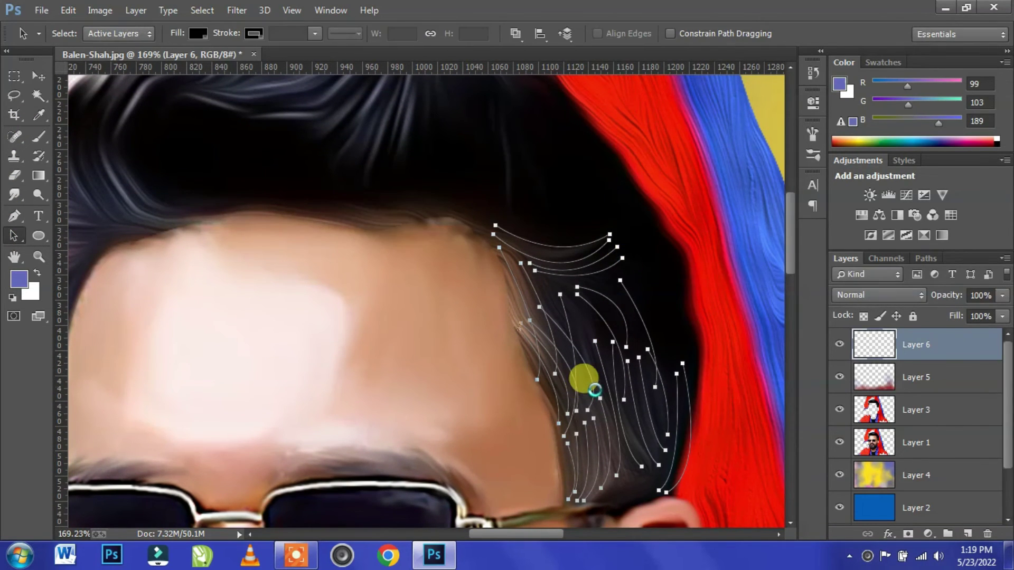
right_click(596, 378)
click(671, 38)
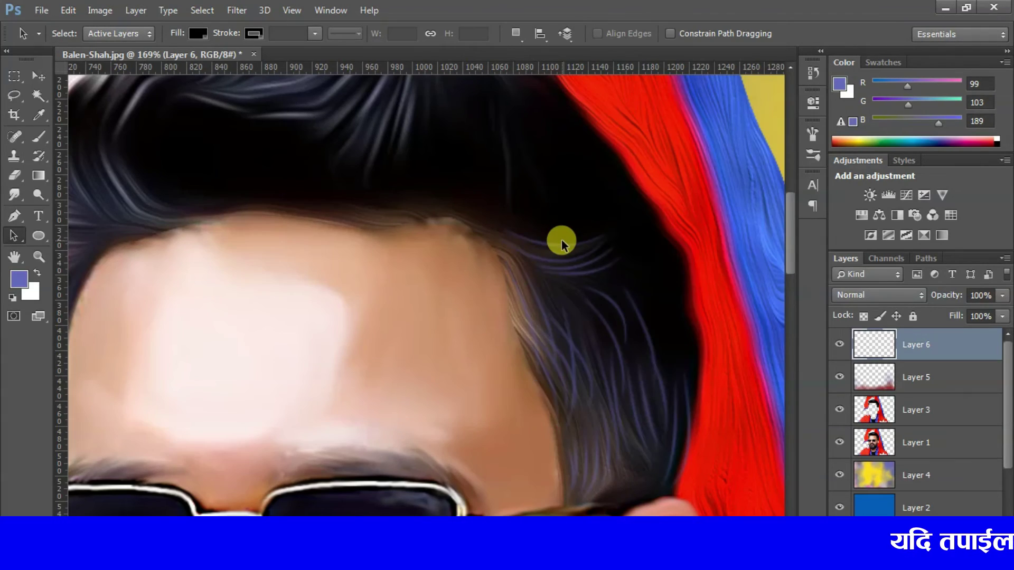
alt+scroll(562, 240, down, 5)
alt+scroll(562, 240, up, 3)
alt+scroll(559, 331, up, 2)
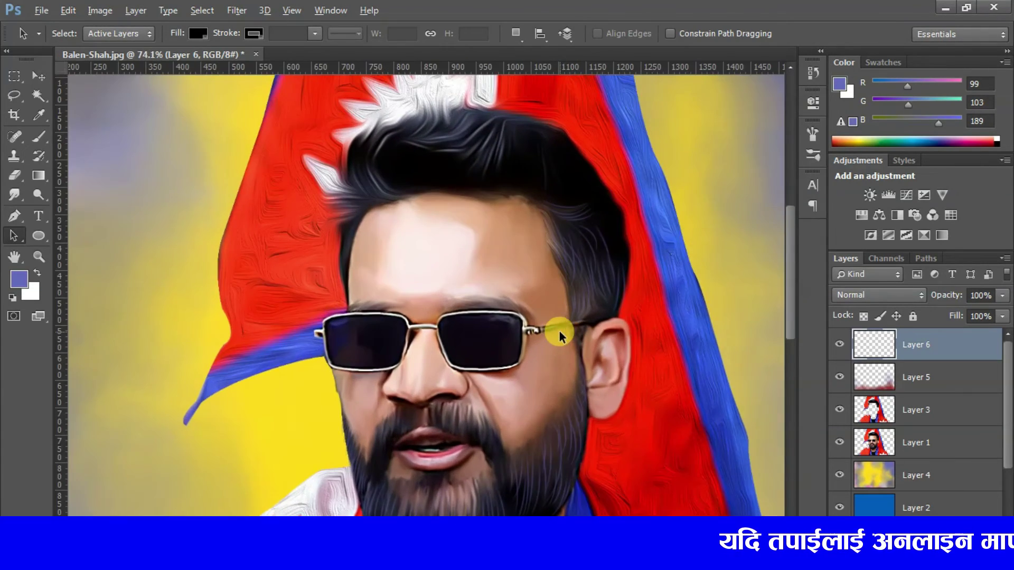
alt+scroll(555, 330, up, 3)
- Draw curved Pen strand paths along the right eyebrow above the lens
alt+scroll(521, 272, up, 2)
click(15, 215)
click(395, 300)
drag(470, 300, 506, 327)
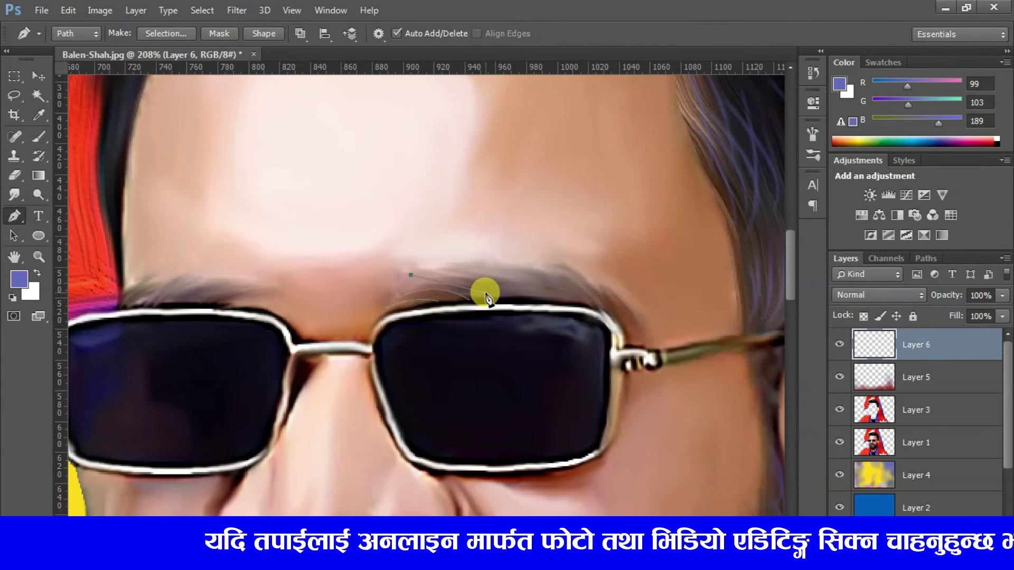
drag(480, 300, 518, 333)
click(544, 295)
key(Return)
click(459, 268)
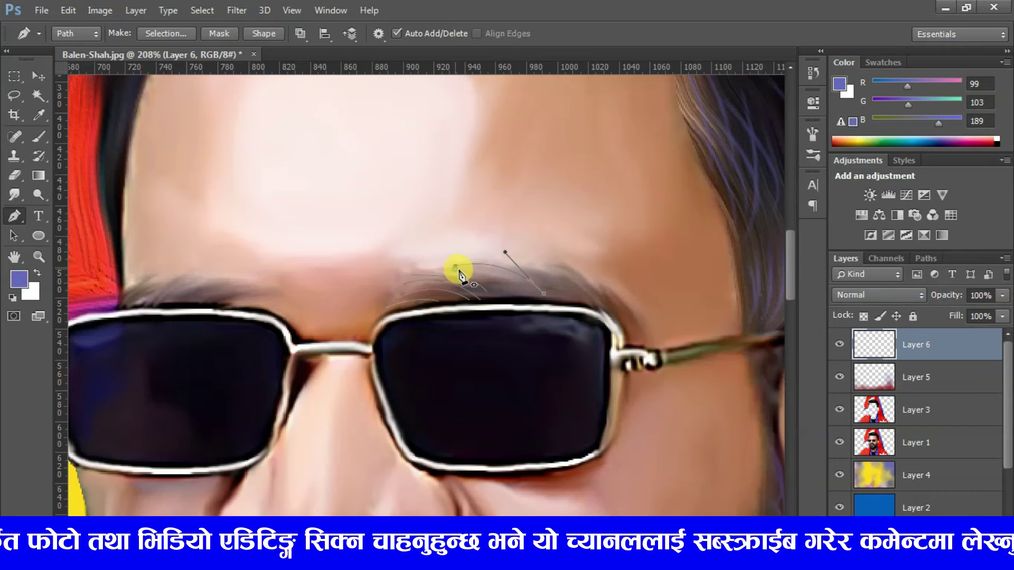
drag(504, 291, 570, 339)
mouse_move(485, 286)
mouse_down()
mouse_move(575, 296)
mouse_move(587, 317)
mouse_up()
key(ctrl+z)
click(531, 267)
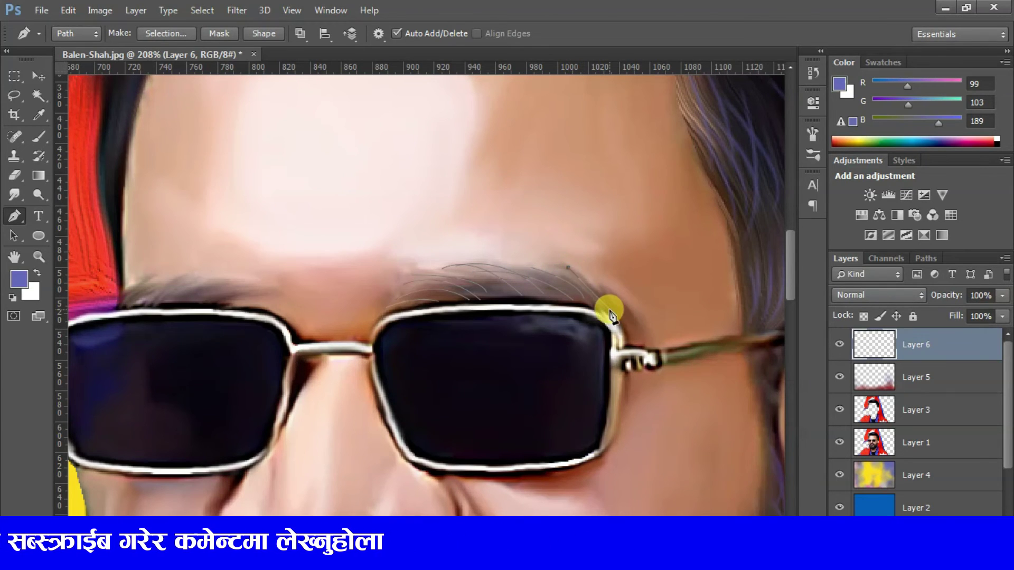
drag(608, 290, 622, 337)
key(Return)
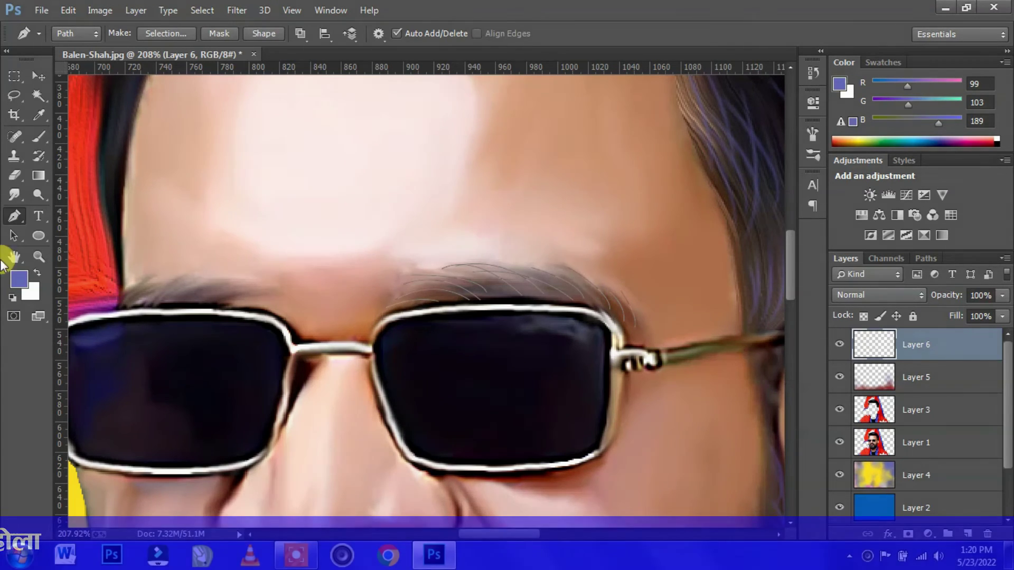
- Stroke the brow strand paths with the brush and delete the paths
key(a)
right_click(571, 291)
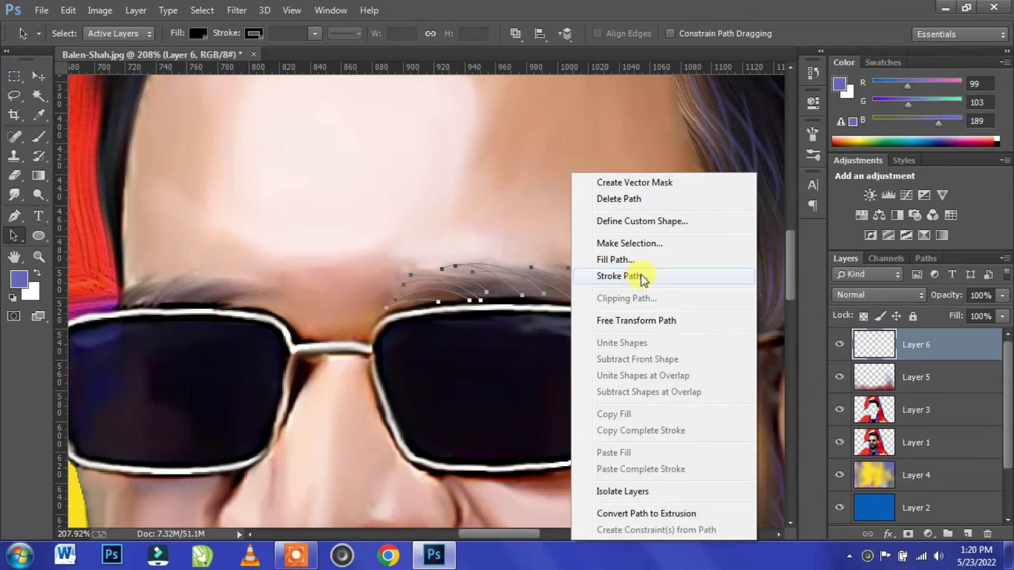
click(640, 277)
click(612, 193)
right_click(484, 281)
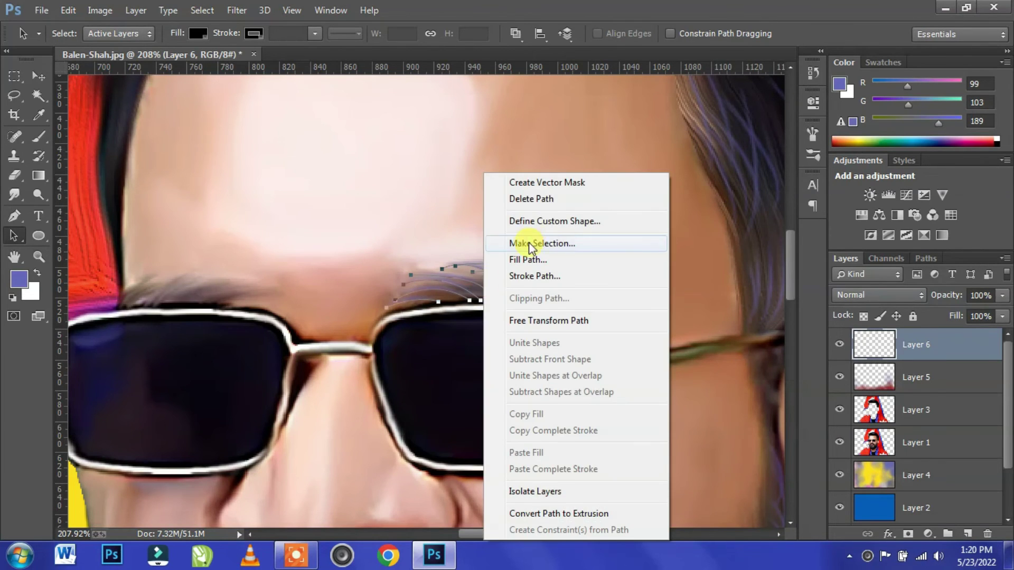
click(547, 199)
drag(435, 254, 561, 203)
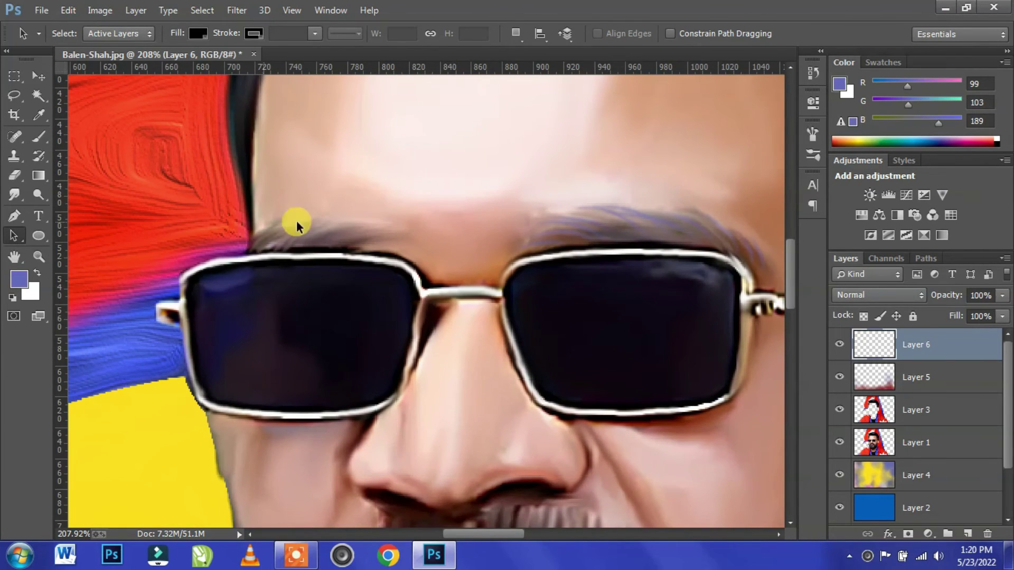
- Draw several Pen strand paths across the left eyebrow
key(p)
click(406, 233)
click(339, 253)
click(400, 236)
ctrl+click(353, 233)
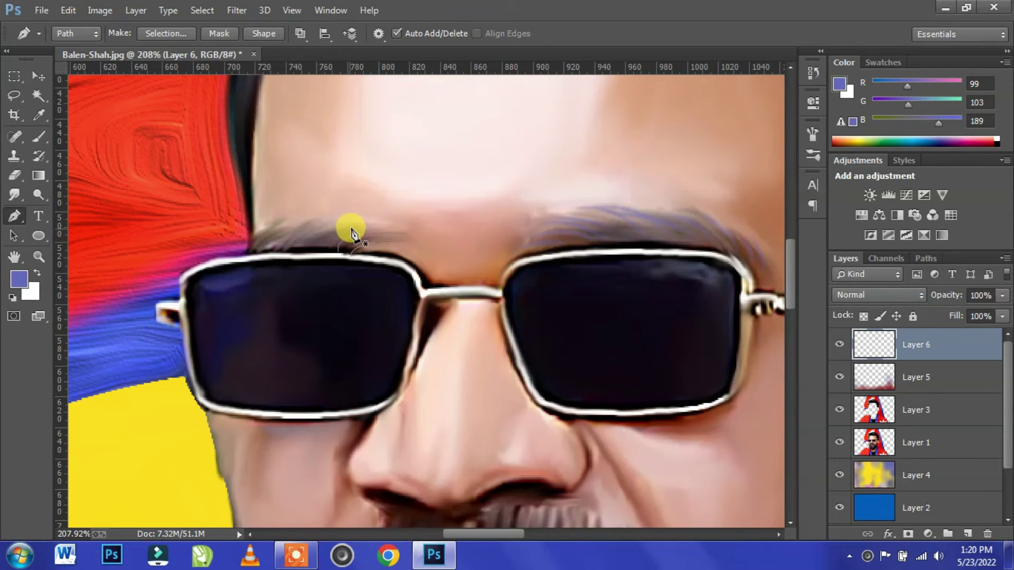
ctrl+click(277, 299)
ctrl+click(262, 292)
click(301, 219)
ctrl+click(324, 311)
- Stroke the left brow strand paths with the brush, then delete the paths
click(17, 236)
click(332, 264)
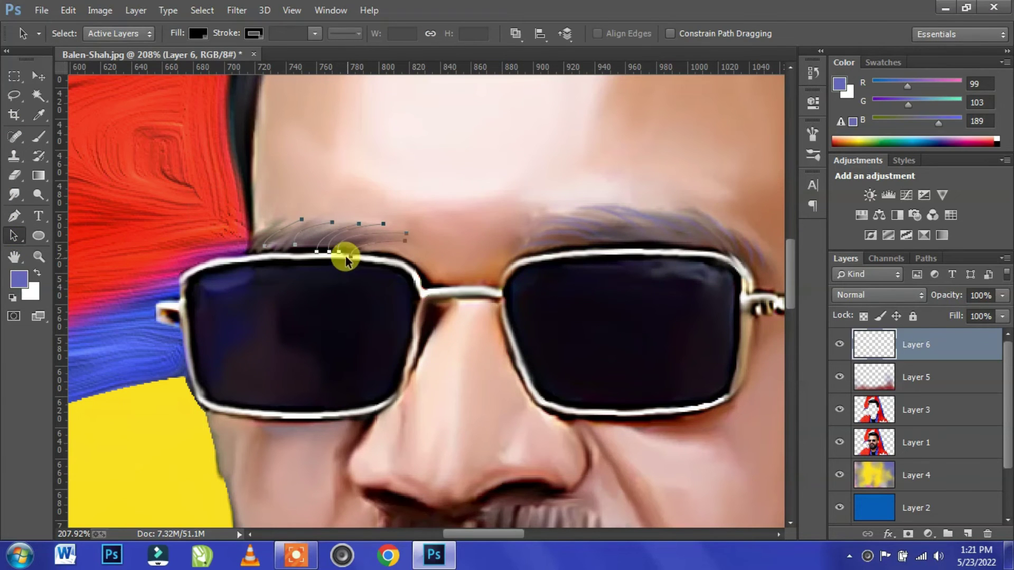
right_click(344, 257)
click(407, 277)
click(605, 189)
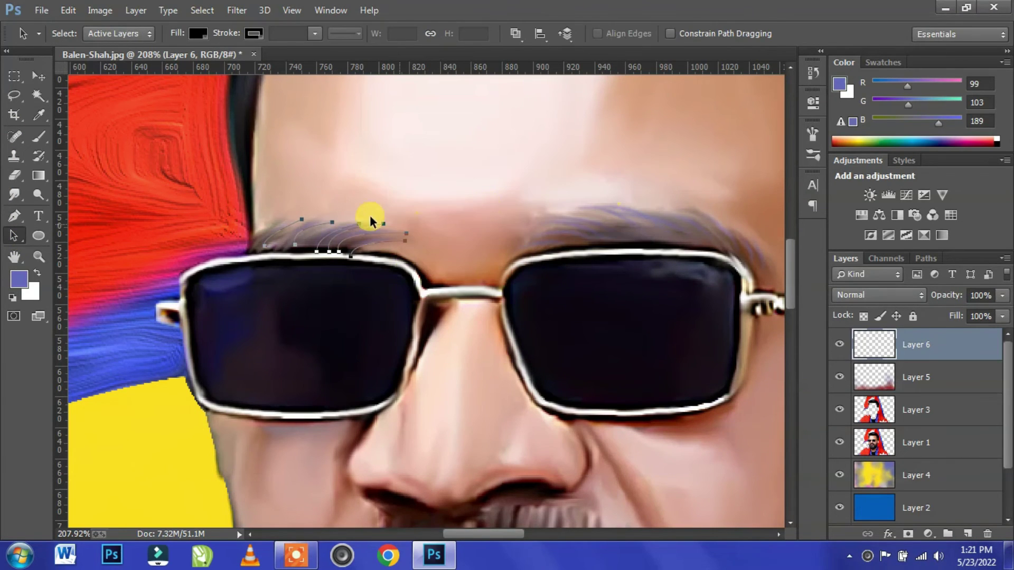
right_click(340, 233)
click(398, 199)
- Pen-draw the first curved strand paths over the right and centre of the moustache
scroll(453, 245, down, 2)
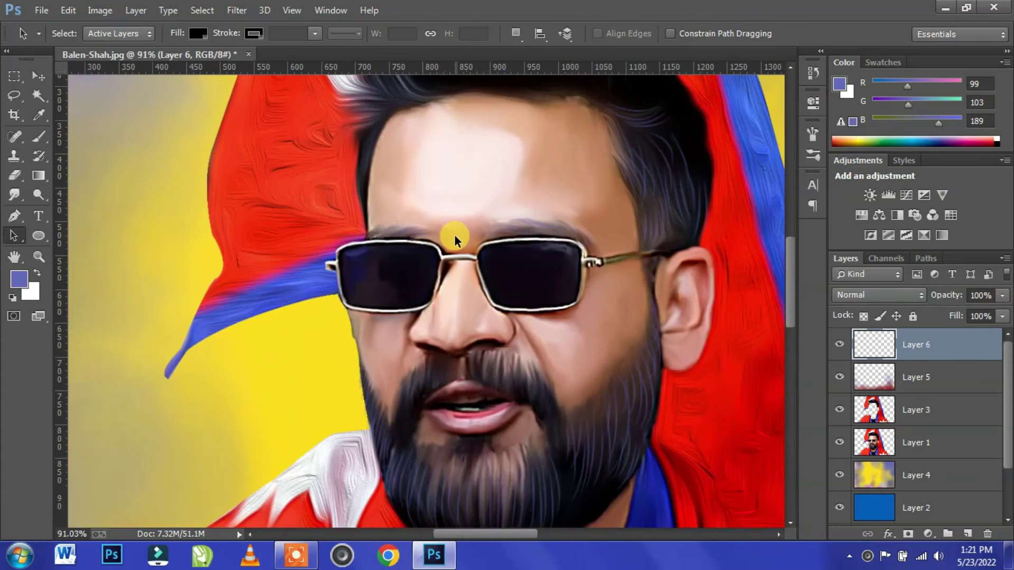
scroll(532, 420, down, 2)
scroll(475, 327, up, 3)
click(15, 216)
click(497, 231)
drag(513, 241, 520, 342)
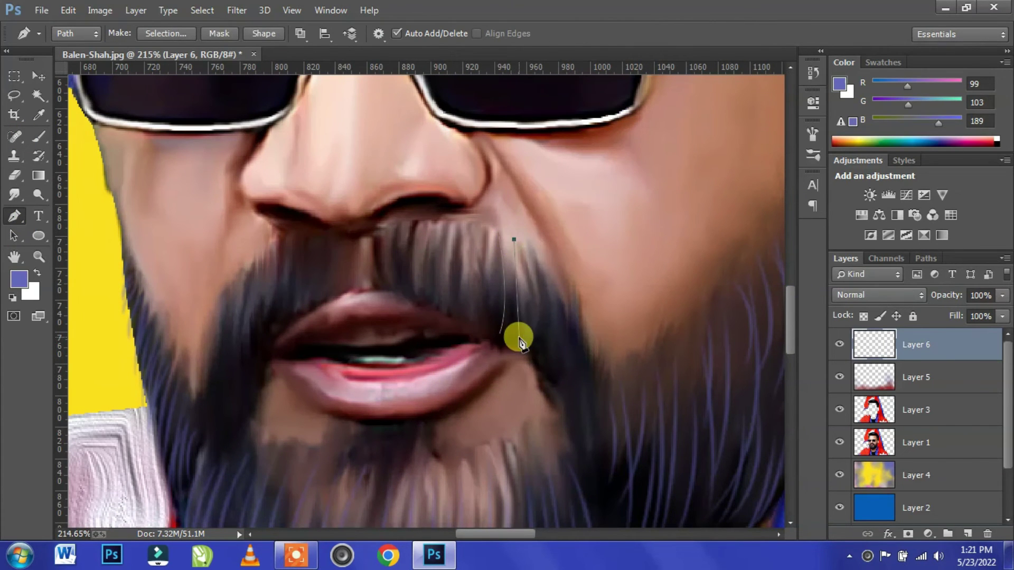
mouse_move(532, 246)
mouse_down()
mouse_move(538, 353)
mouse_move(516, 376)
mouse_up()
ctrl+click(533, 289)
mouse_move(522, 239)
mouse_down()
mouse_move(533, 348)
mouse_move(494, 369)
mouse_up()
click(507, 222)
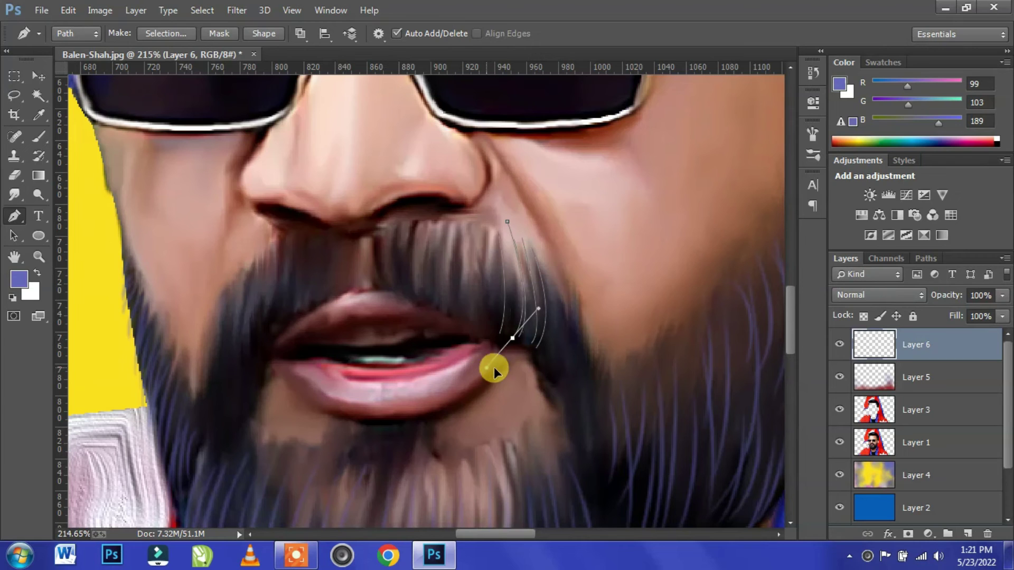
ctrl+click(473, 387)
mouse_move(489, 227)
mouse_down()
mouse_move(487, 323)
mouse_move(464, 324)
mouse_up()
ctrl+click(453, 288)
click(473, 224)
- Add more short strand paths across the moustache's centre, left half and right end
ctrl+click(448, 256)
click(459, 218)
click(445, 222)
click(435, 222)
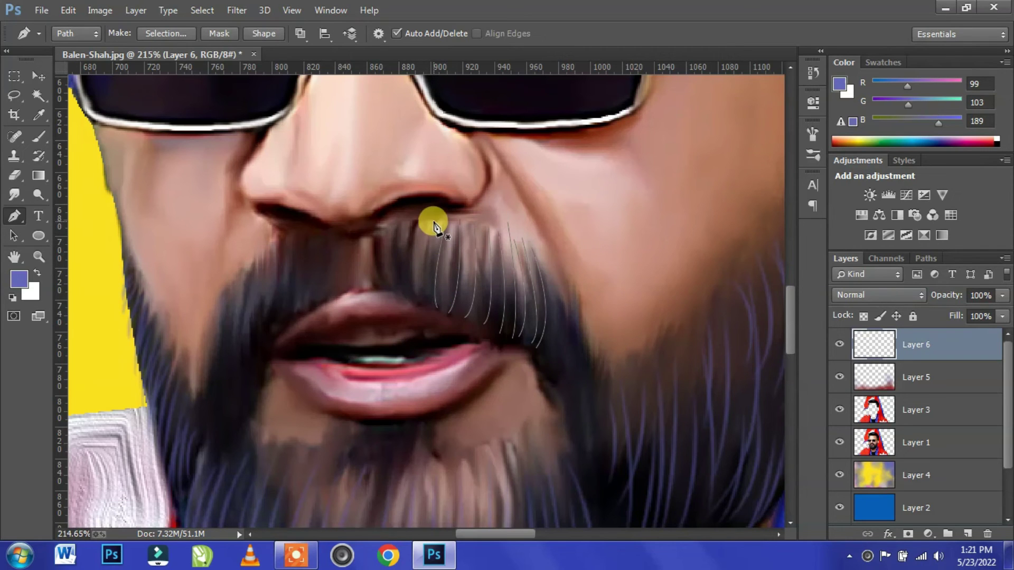
click(414, 222)
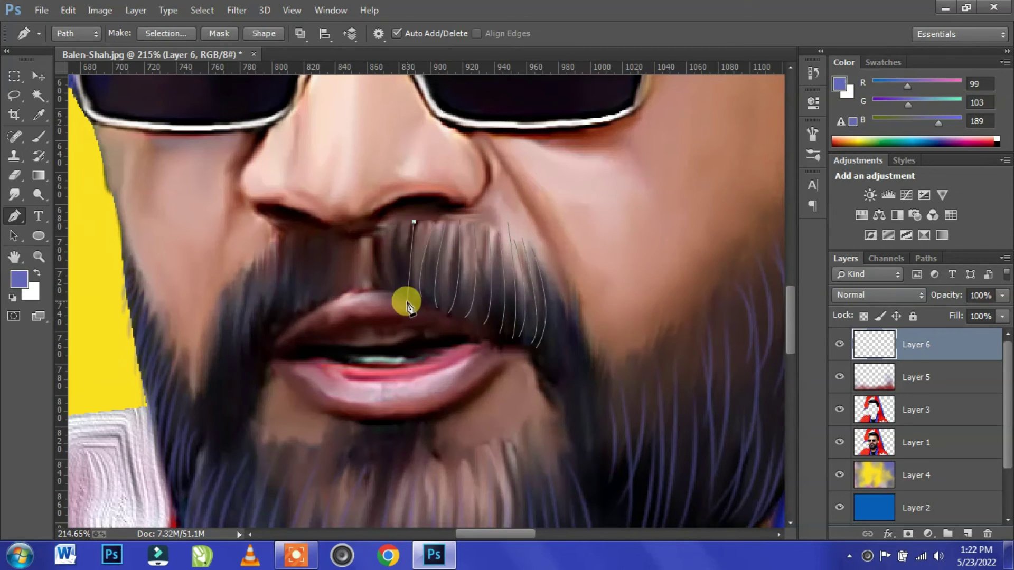
click(427, 219)
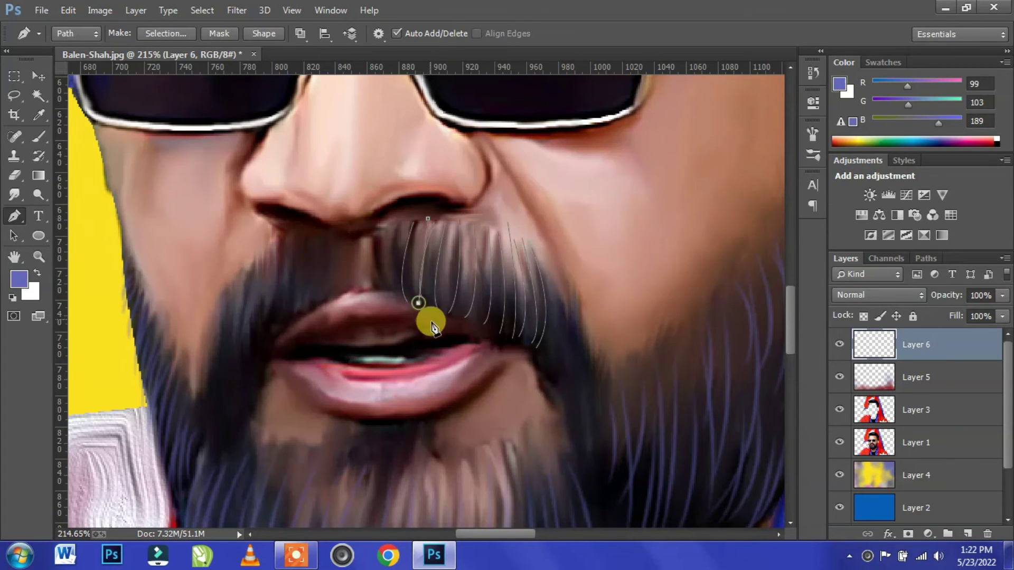
click(451, 223)
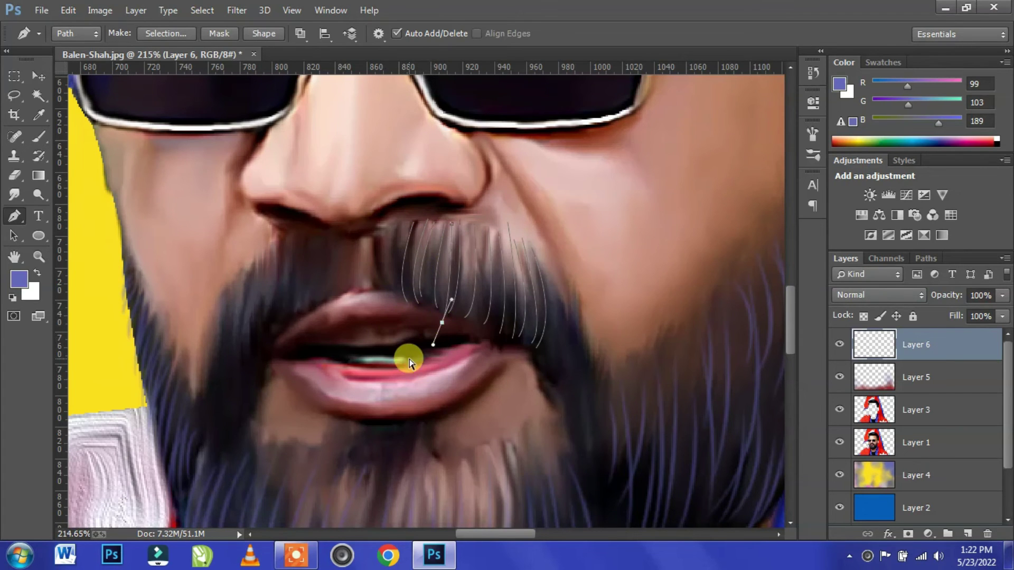
click(553, 283)
drag(552, 357, 530, 370)
- Draw curved strand paths running down the right side of the beard
click(549, 283)
click(573, 311)
drag(564, 397, 544, 414)
click(561, 288)
drag(558, 376, 547, 400)
click(588, 351)
mouse_move(596, 467)
mouse_down()
mouse_move(581, 487)
mouse_move(564, 481)
mouse_up()
ctrl+click(528, 453)
click(584, 367)
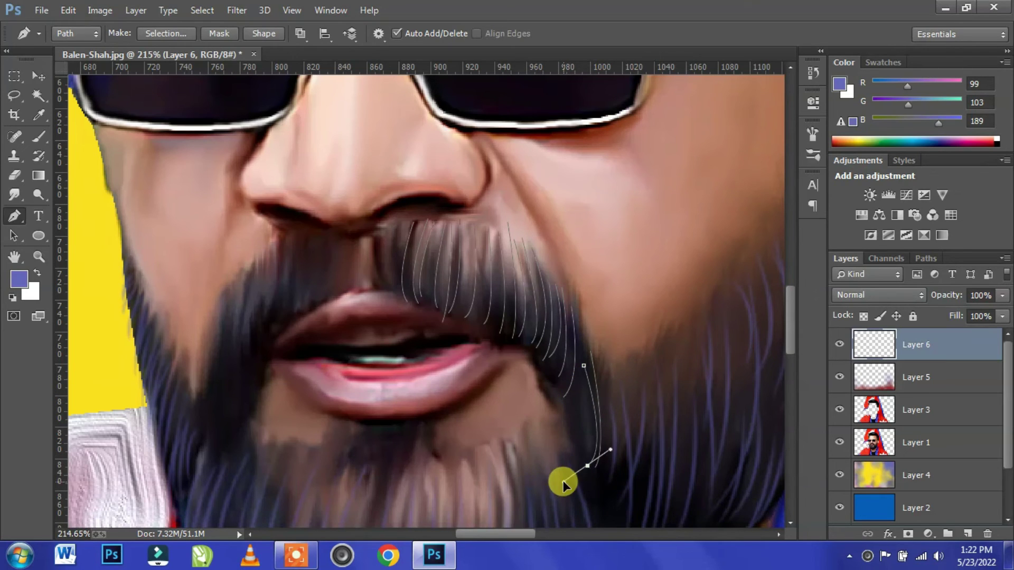
ctrl+click(534, 457)
click(578, 383)
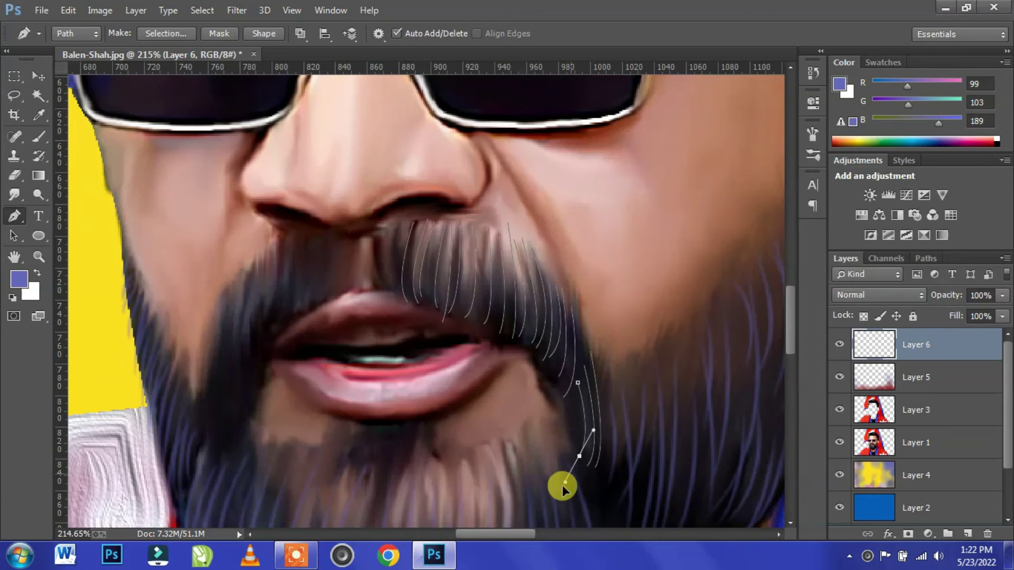
- Draw strand paths along the moustache's left side and down beside the mouth
drag(450, 381, 540, 390)
click(499, 245)
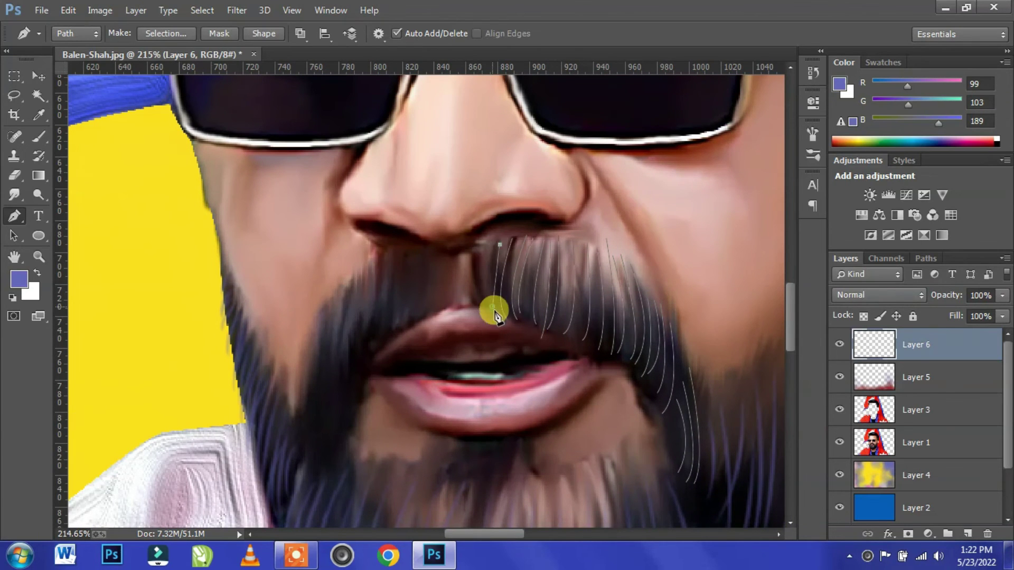
click(474, 250)
click(458, 254)
click(437, 256)
click(421, 253)
drag(420, 317, 397, 353)
click(410, 258)
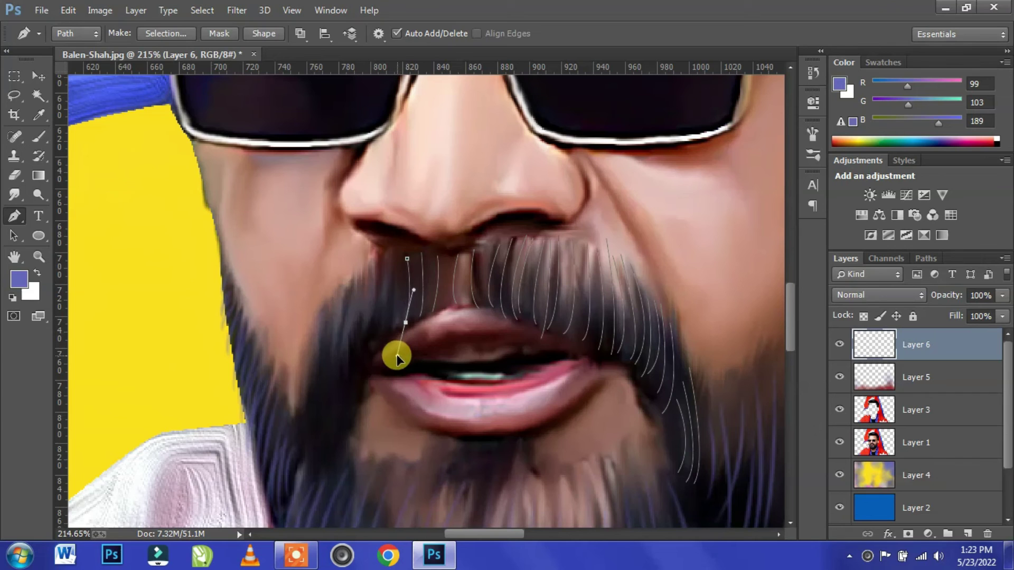
click(393, 265)
drag(395, 330, 358, 394)
click(386, 258)
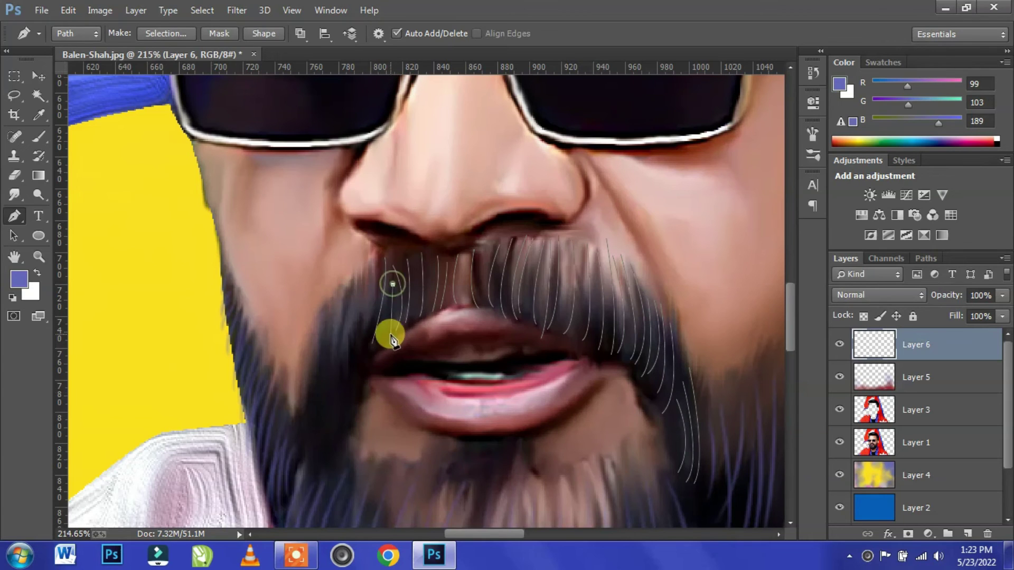
- Draw a set of long strand paths down the left side of the beard
click(375, 265)
drag(363, 356, 365, 397)
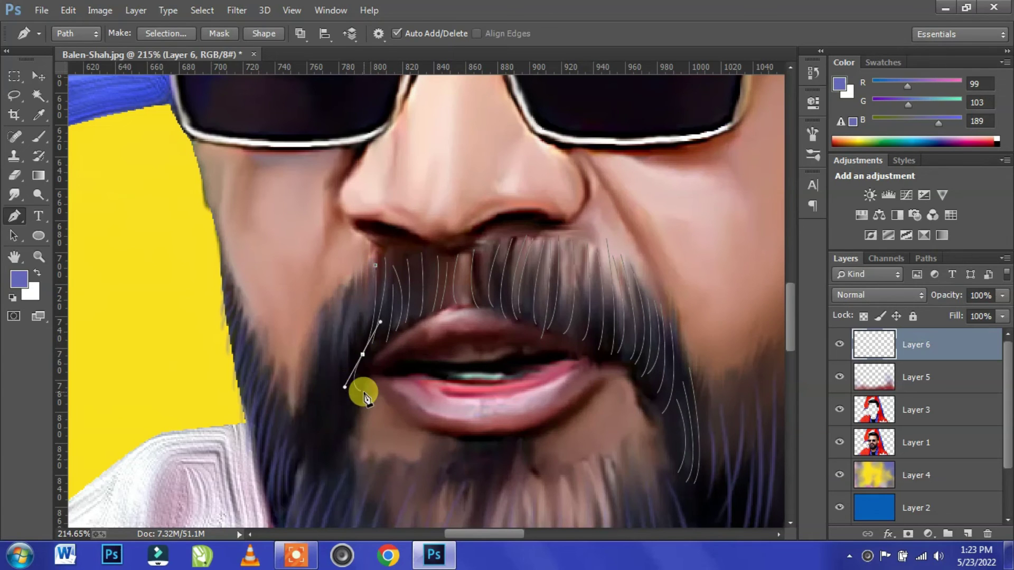
click(358, 276)
mouse_move(344, 334)
mouse_down()
mouse_move(364, 385)
mouse_move(349, 412)
mouse_up()
click(369, 291)
click(351, 277)
click(336, 397)
click(335, 291)
click(339, 413)
click(320, 316)
click(334, 429)
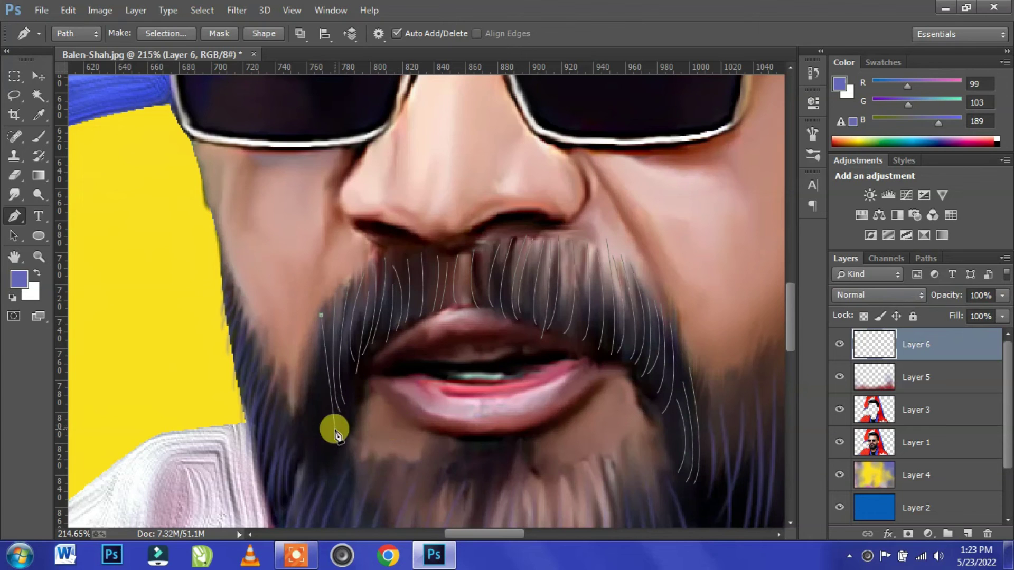
click(312, 353)
click(313, 453)
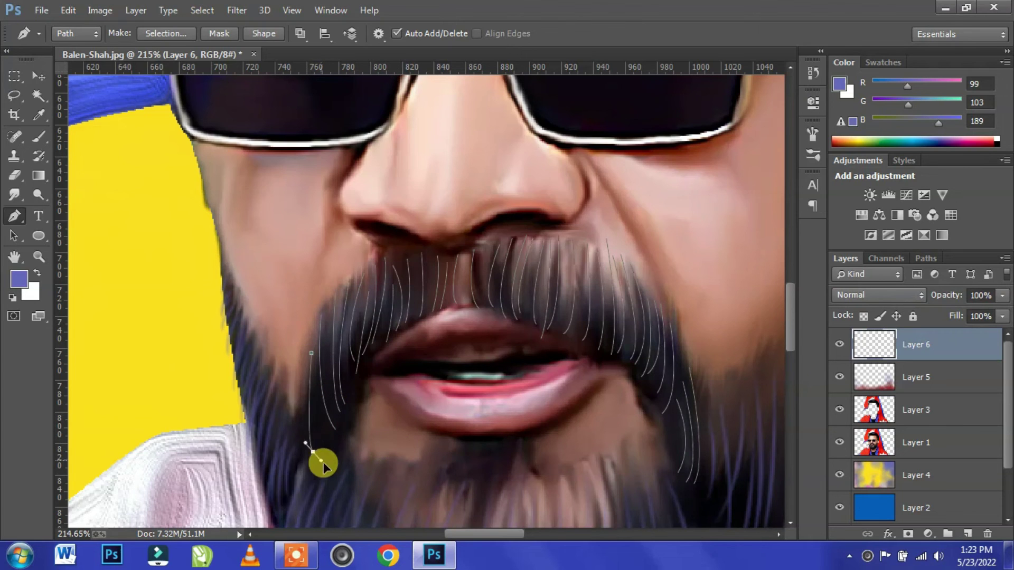
click(329, 304)
click(326, 446)
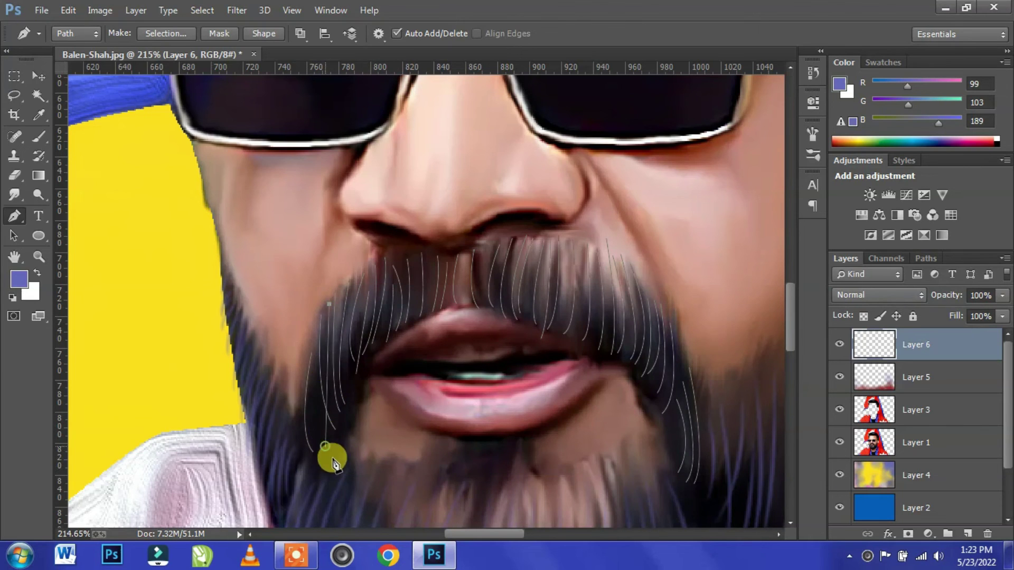
- Stroke all strand paths with the brush using Simulate Pressure, then delete the paths
click(13, 236)
drag(301, 214, 768, 500)
right_click(562, 301)
click(616, 281)
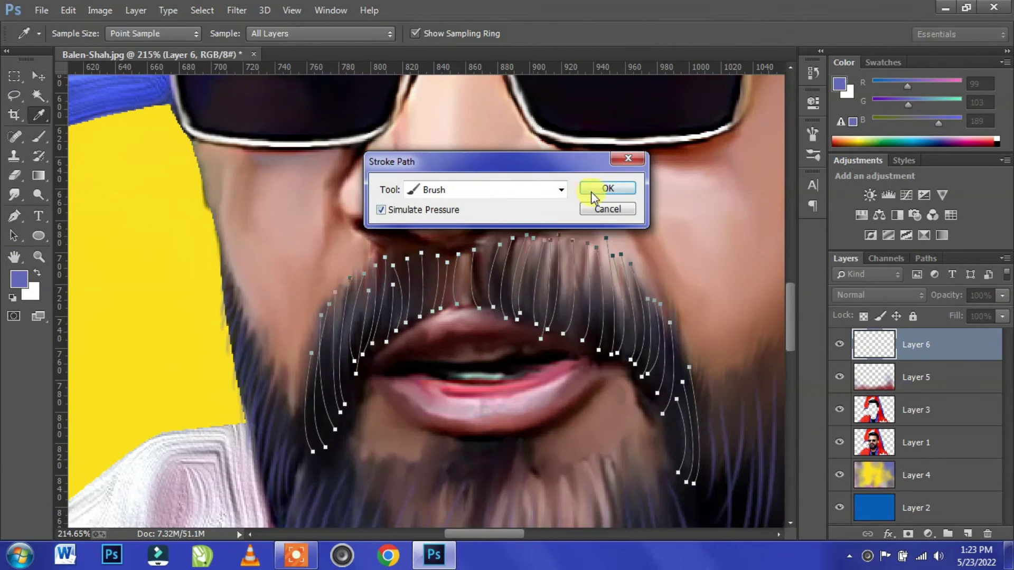
click(591, 192)
right_click(547, 287)
click(571, 200)
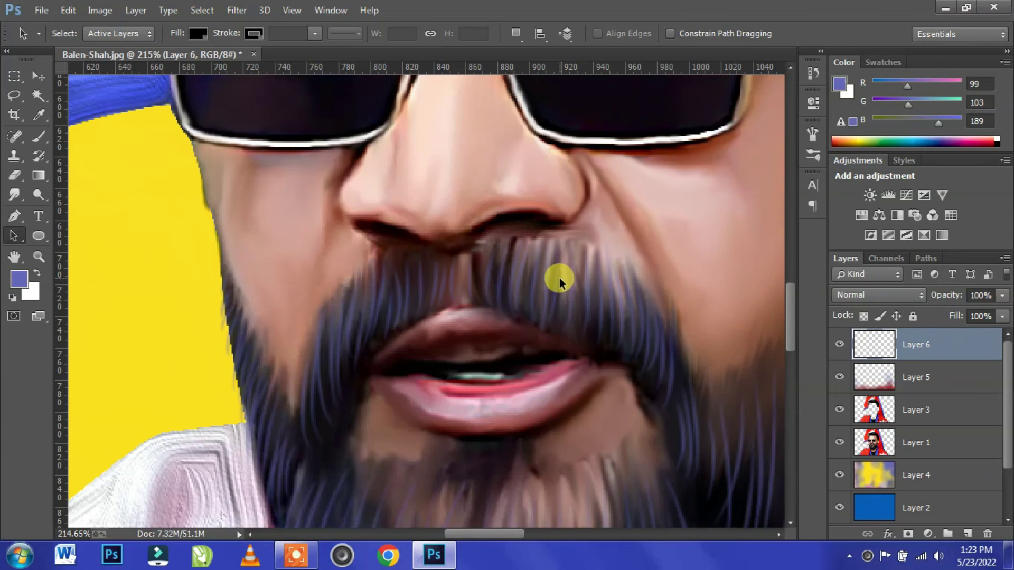
key(ctrl+0)
- Merge all visible layers into a new layer and brighten its midtones slightly with Curves
scroll(411, 172, down, 2)
scroll(411, 172, up, 2)
scroll(398, 282, down, 2)
scroll(397, 285, down, 1)
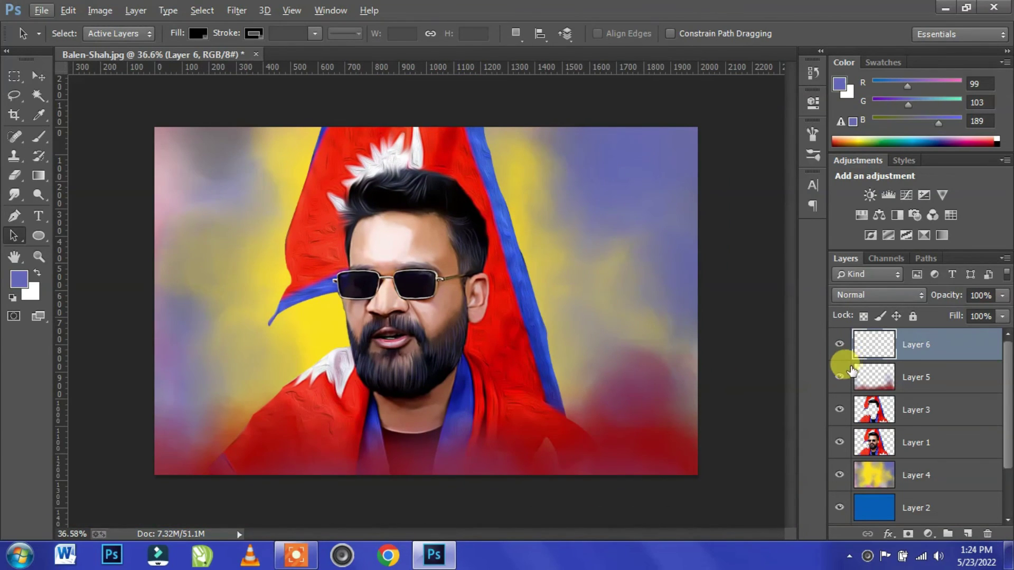
key(ctrl+alt+shift+e)
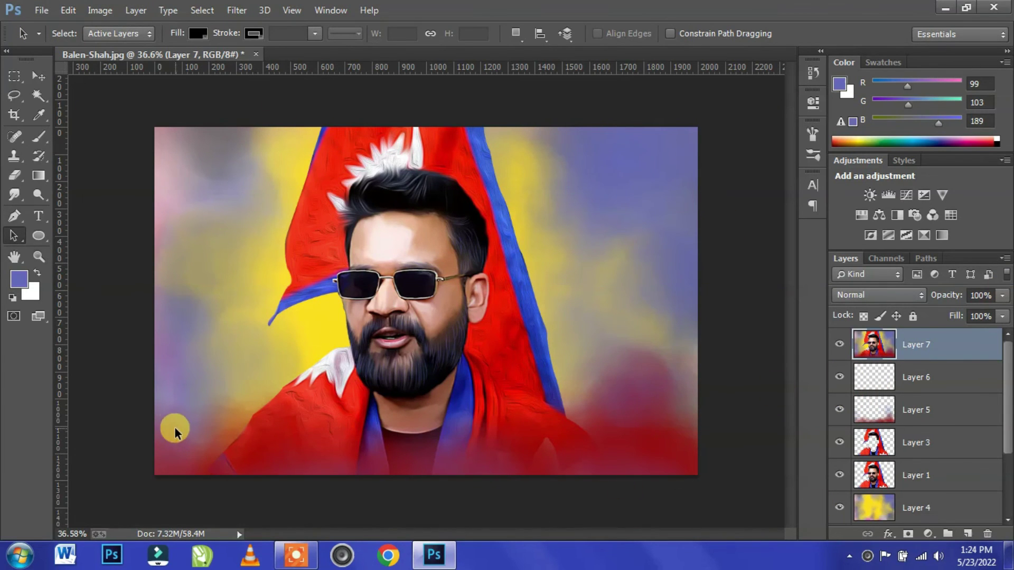
key(ctrl+m)
drag(433, 40, 749, 72)
drag(792, 237, 785, 233)
key(Return)
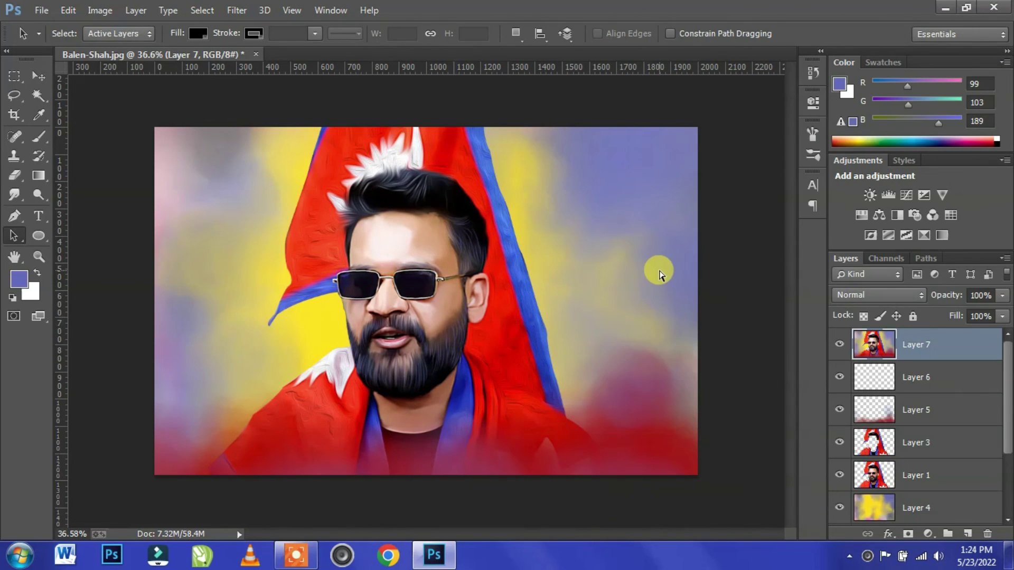
- Set Color Balance midtones to -30, -15, -2 with Preview checked and apply it
key(ctrl+b)
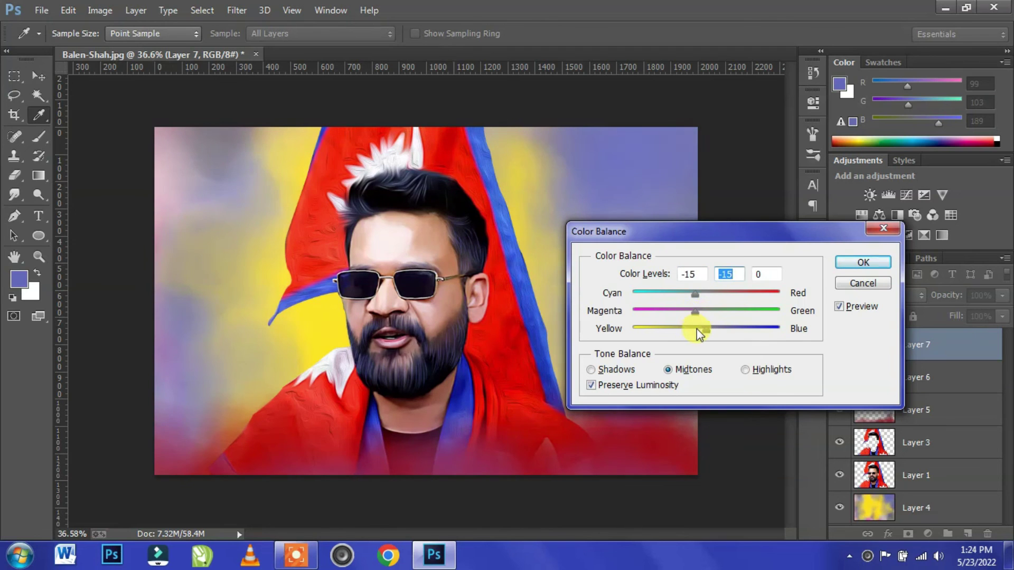
mouse_move(707, 328)
mouse_down()
mouse_move(719, 328)
mouse_move(708, 328)
mouse_up()
click(695, 314)
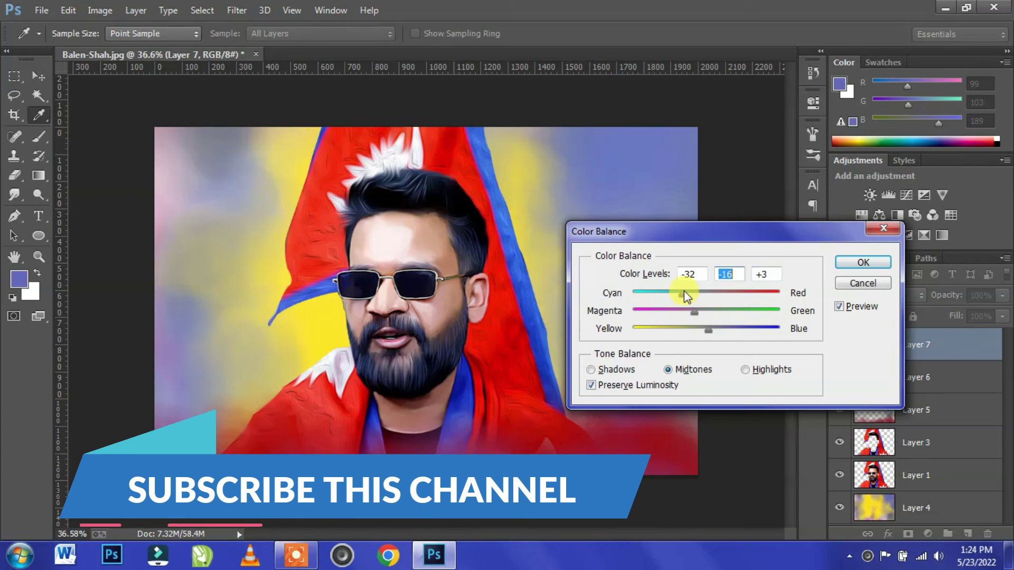
click(681, 293)
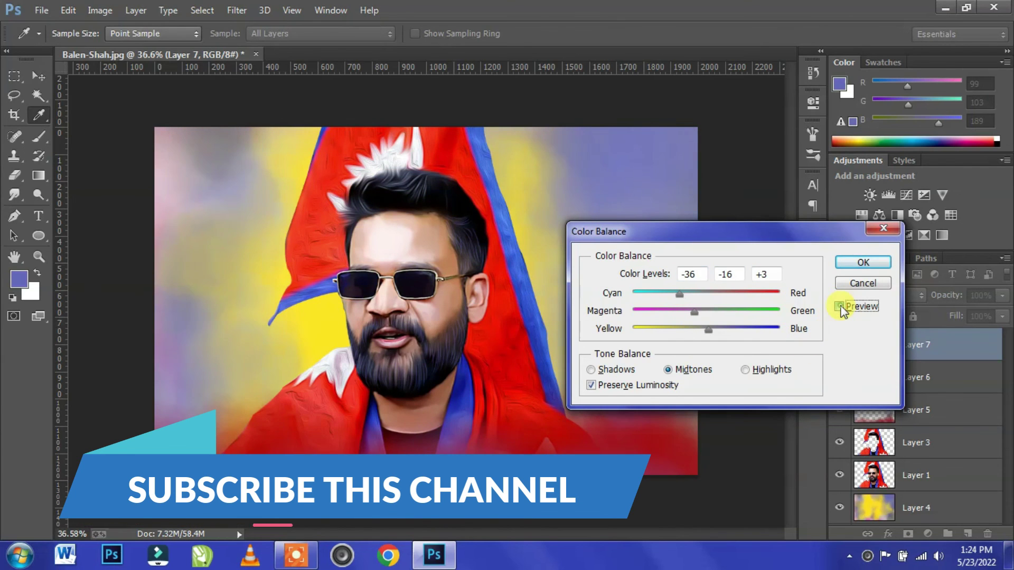
drag(708, 328, 705, 329)
drag(680, 294, 684, 294)
click(695, 314)
click(840, 307)
click(864, 263)
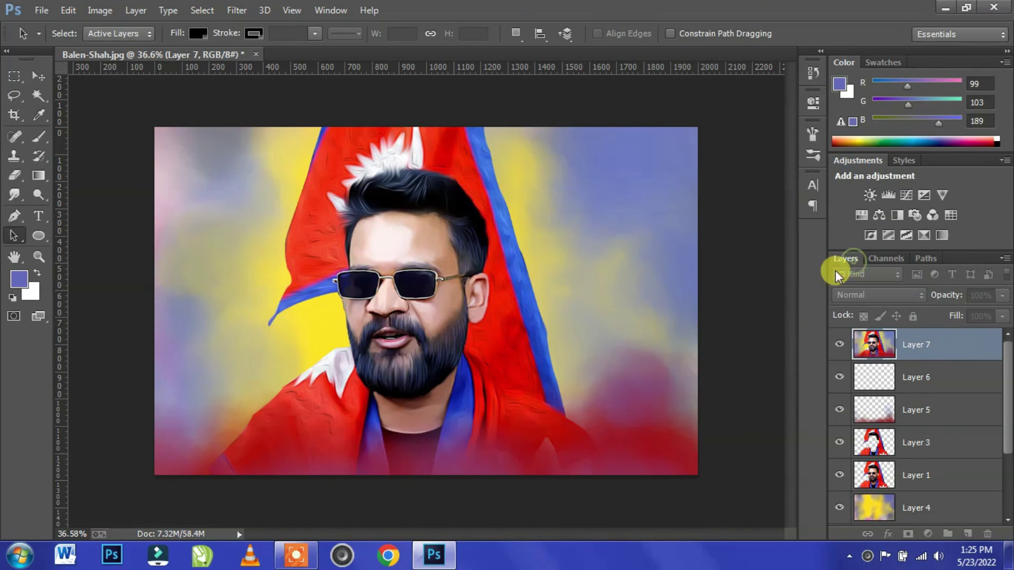
click(39, 76)
- Set up the Type tool with a yellow colour sampled from the image and the Ganesh font
click(742, 295)
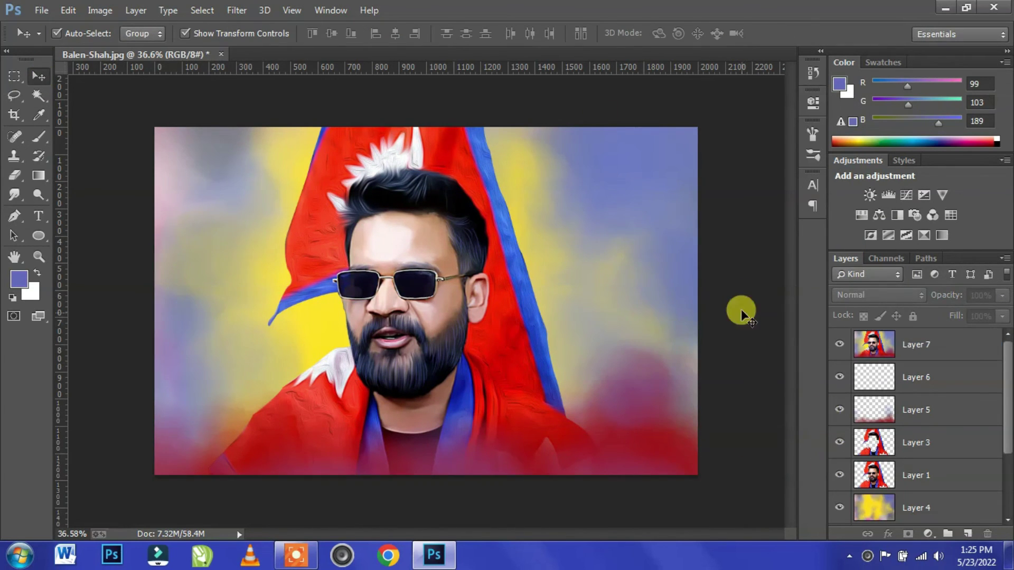
click(705, 311)
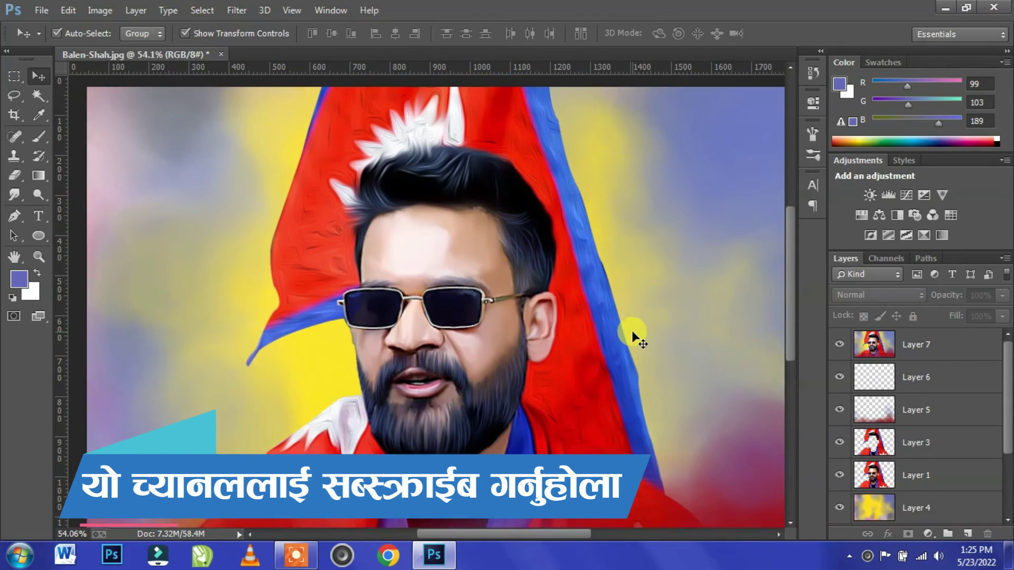
key(ctrl+0)
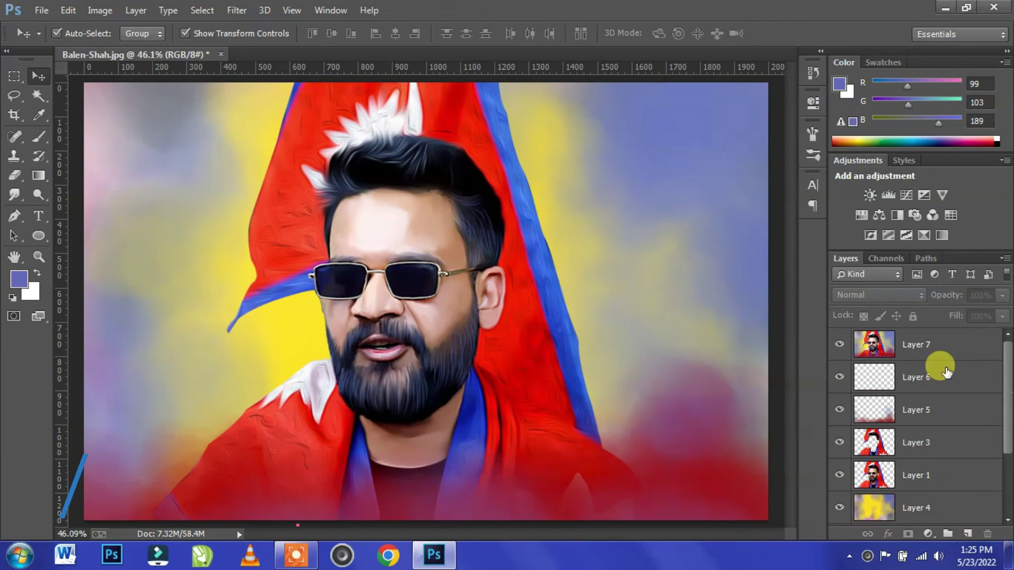
click(919, 345)
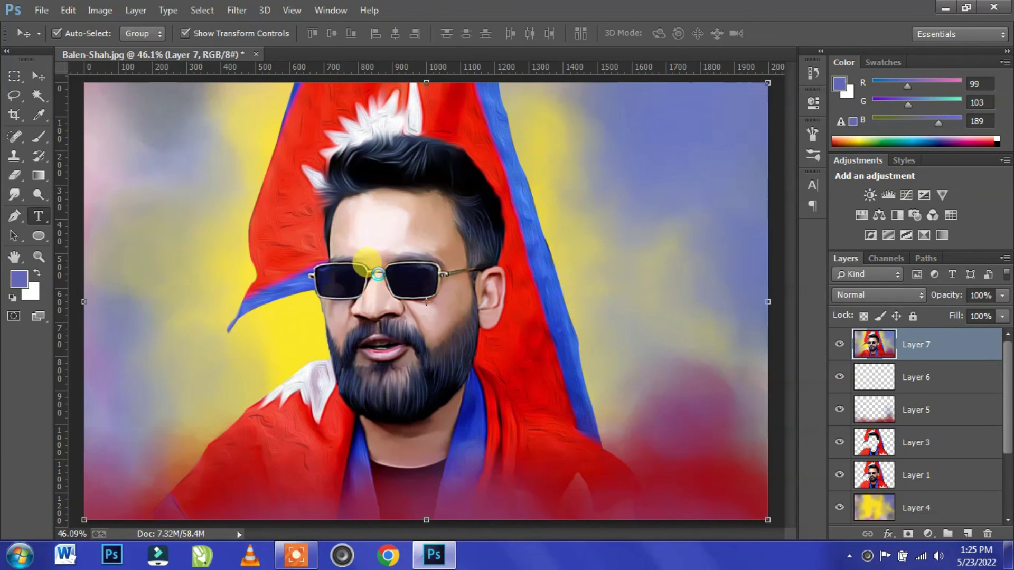
key(t)
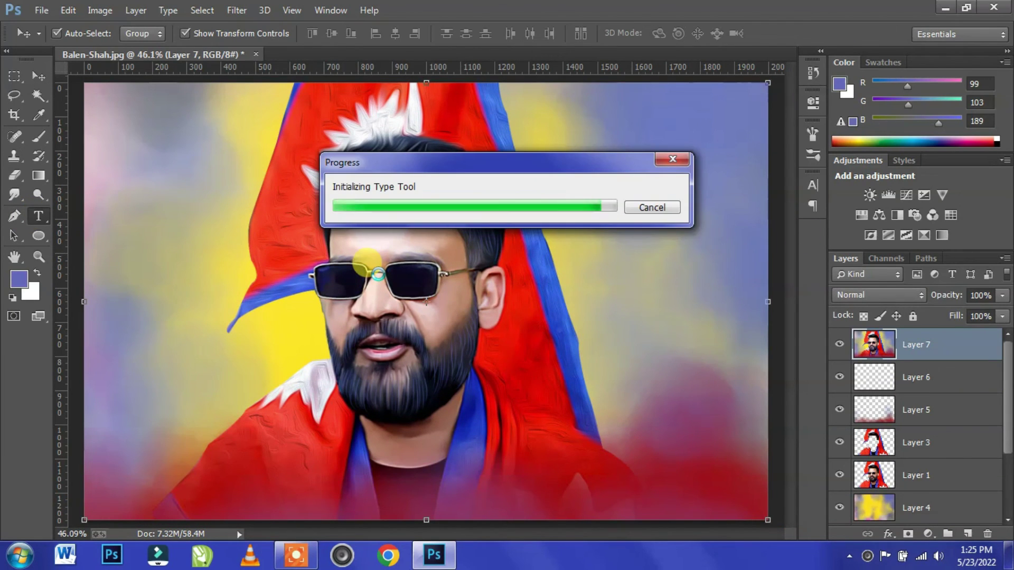
click(517, 33)
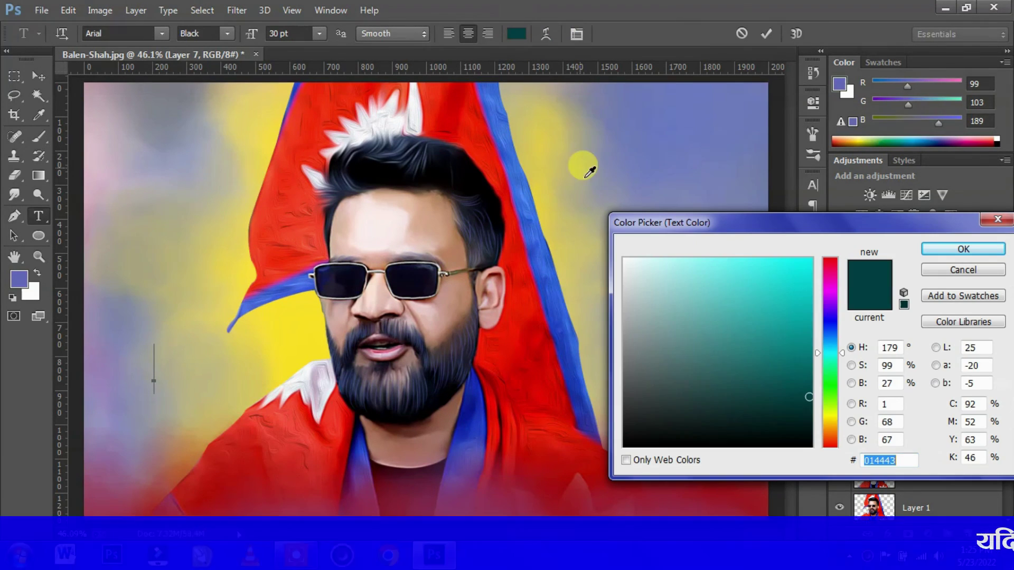
drag(333, 335, 316, 321)
click(963, 248)
click(125, 32)
text(Ganesh)
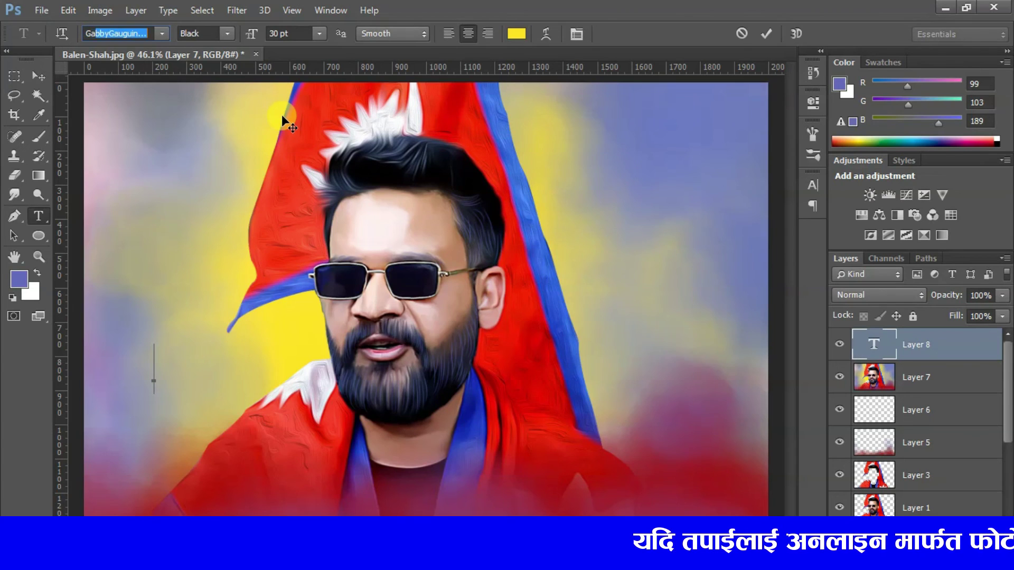
key(Return)
- Type the Devanagari name, zero its tracking with auto leading, and move it bottom-left
text(afn]g zfx)
key(ctrl+a)
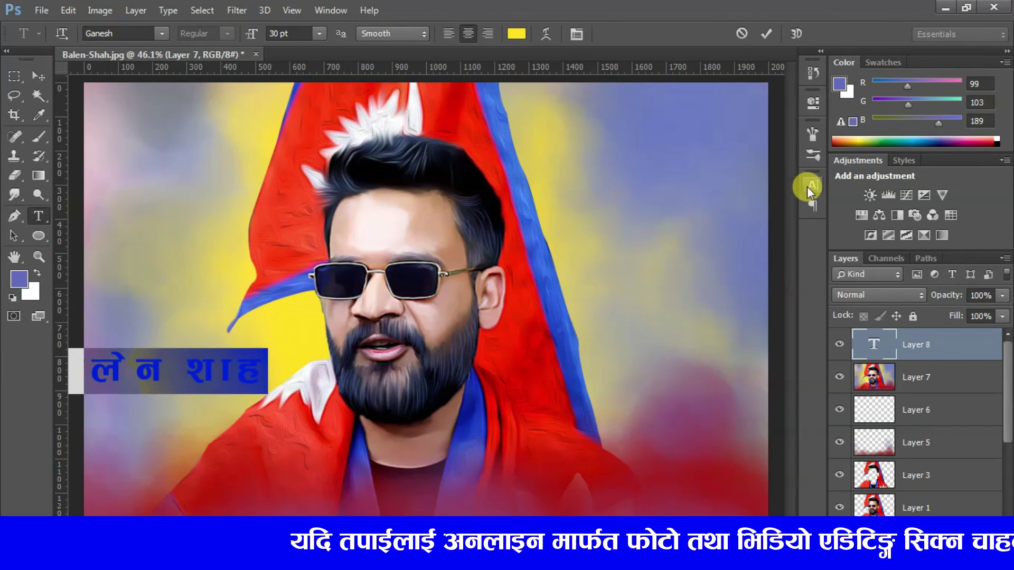
click(813, 185)
click(779, 235)
click(758, 346)
click(780, 214)
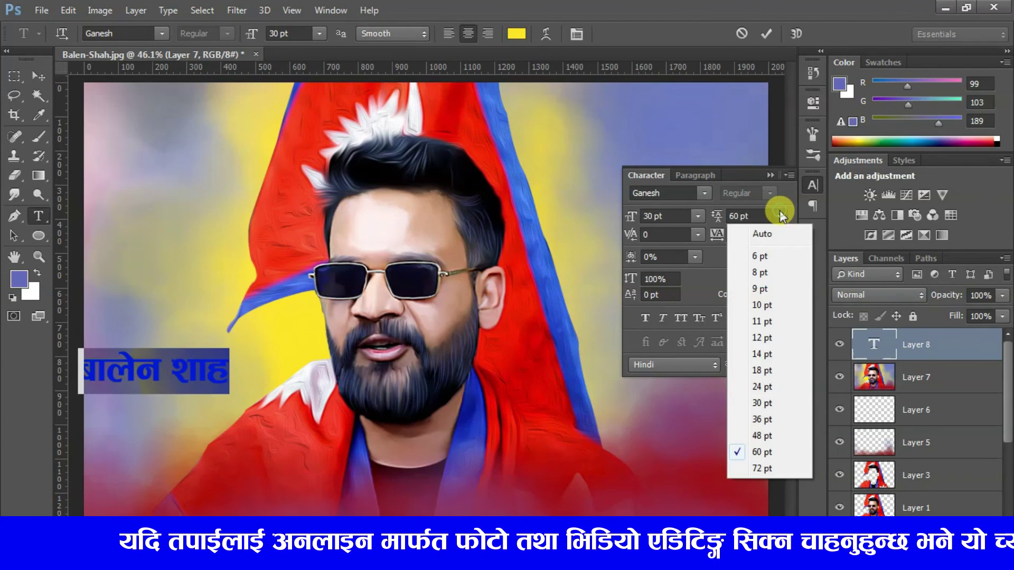
click(763, 223)
click(37, 74)
drag(178, 365, 210, 495)
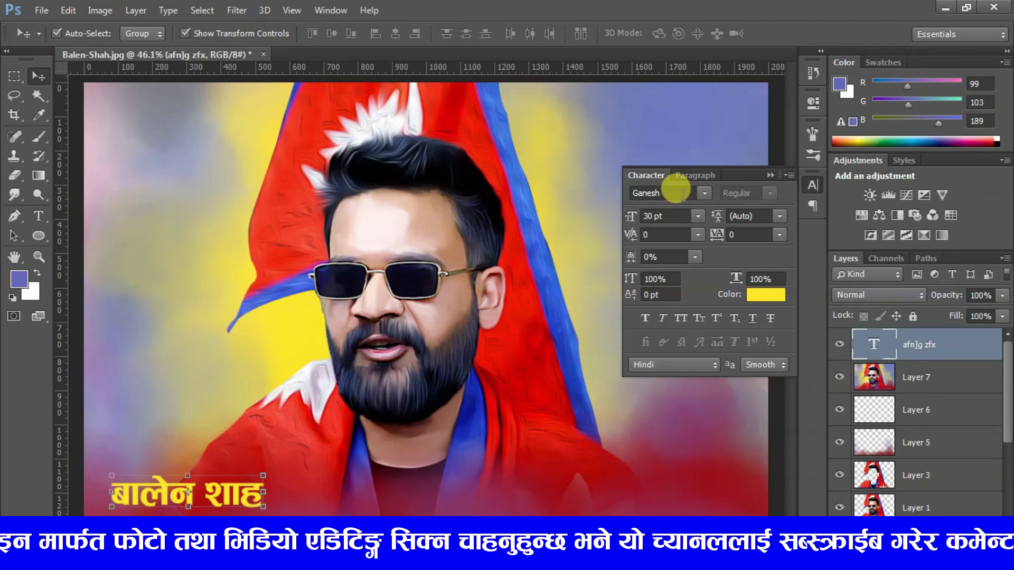
- Change the name's font from Ganga to Kirati and enlarge the text
click(704, 194)
click(785, 237)
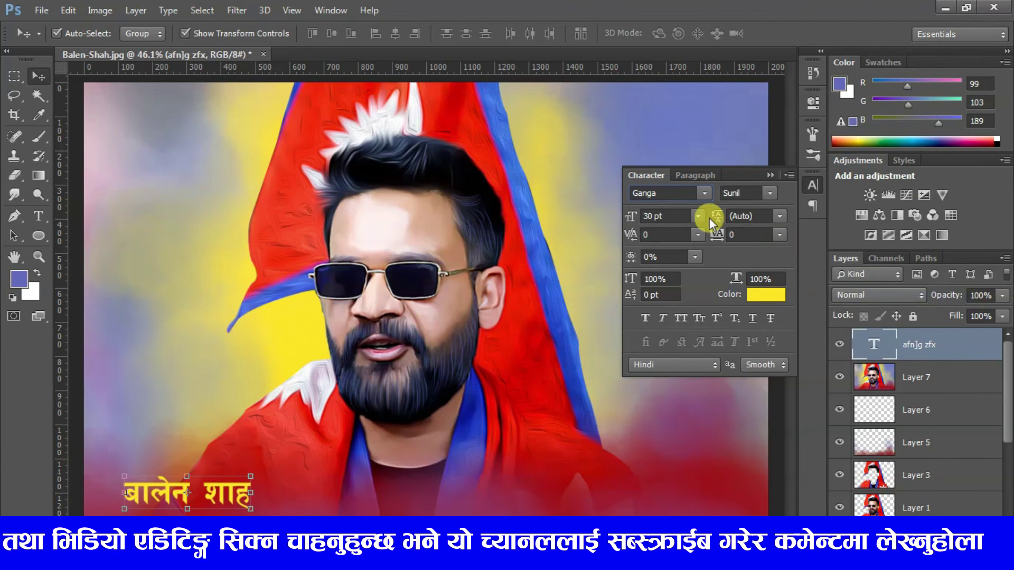
click(704, 194)
scroll(794, 450, down, 4)
scroll(793, 450, down, 3)
scroll(794, 450, down, 4)
scroll(793, 449, down, 3)
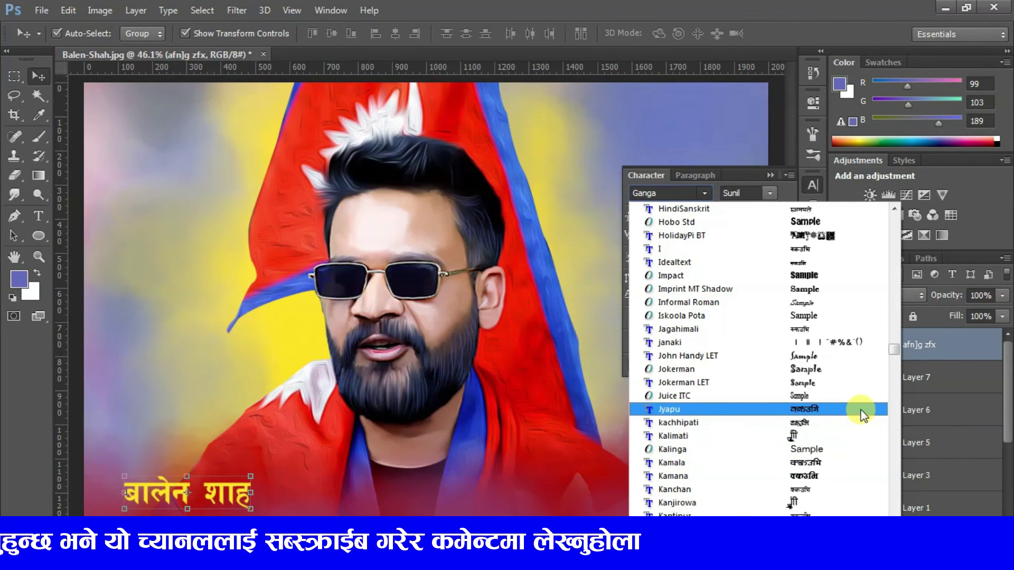
scroll(864, 413, down, 2)
scroll(845, 433, down, 1)
scroll(829, 455, down, 3)
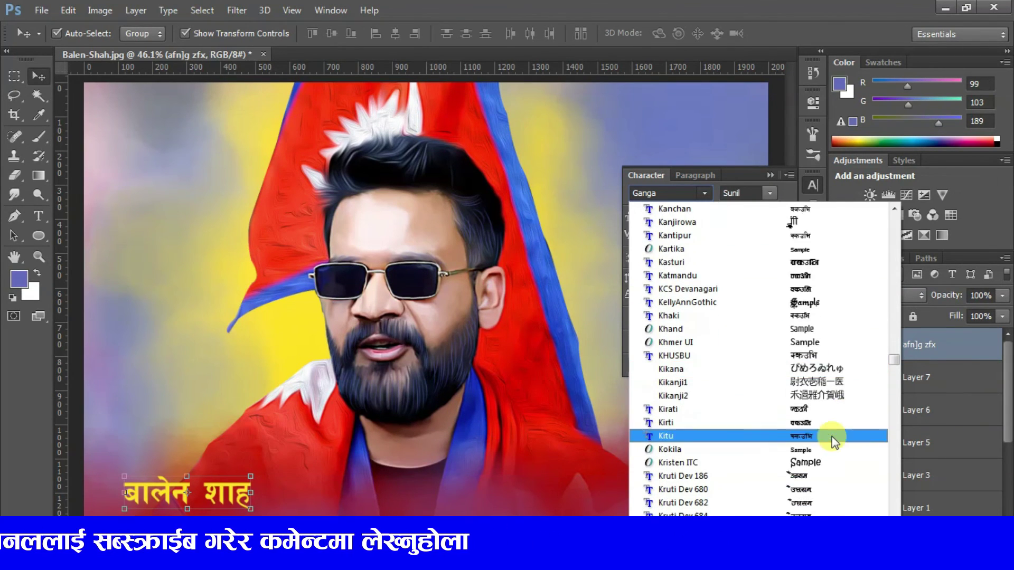
click(771, 438)
drag(252, 470, 288, 460)
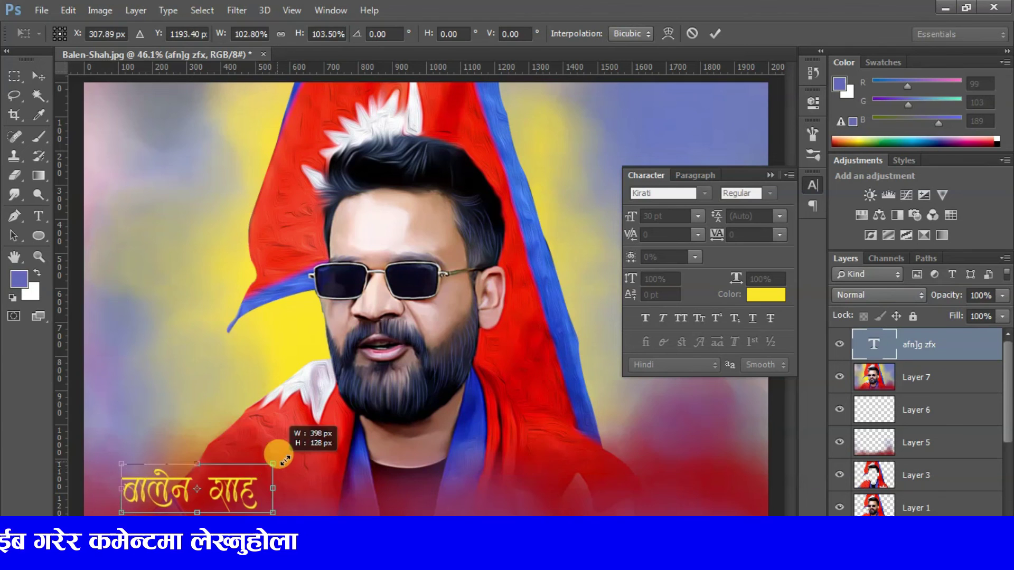
key(Return)
click(647, 285)
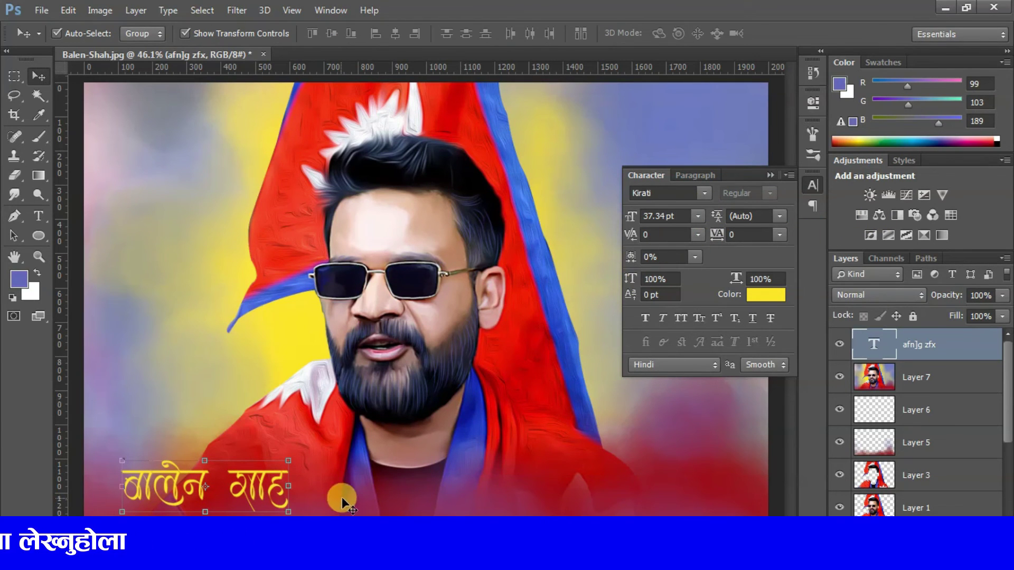
- Recolour the name text white
click(766, 294)
drag(719, 290, 573, 209)
click(974, 248)
key(v)
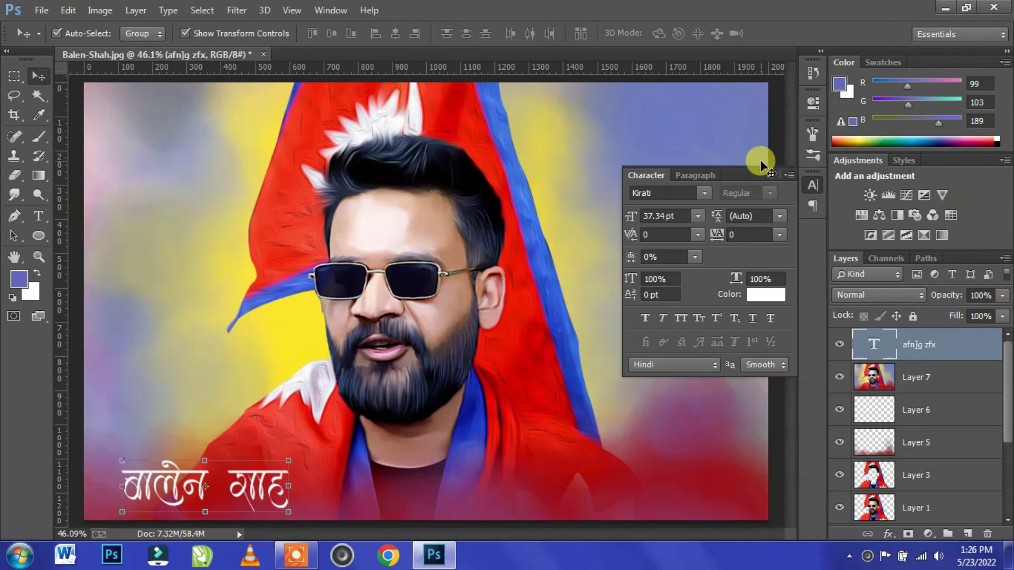
click(773, 185)
- Drag a copy of the name to the bottom-right corner and retype it as 'Milan'
alt+drag(259, 486, 705, 485)
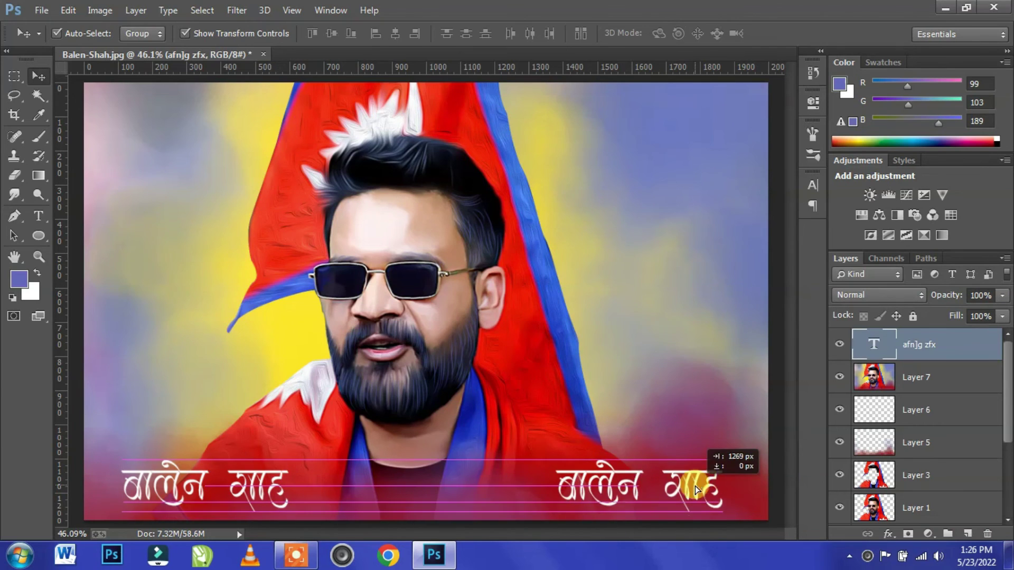
double_click(862, 353)
text(klan)
- Select the signature text and try the Milkytwins Alt 03 and Adine fonts
key(ctrl+a)
click(813, 188)
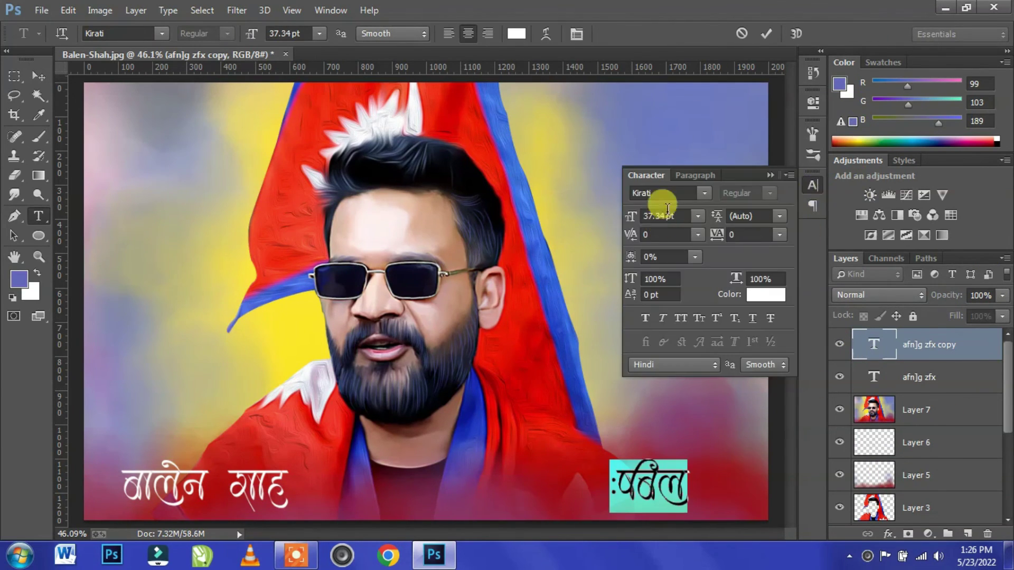
click(705, 195)
scroll(716, 274, down, 5)
scroll(721, 317, down, 5)
scroll(727, 320, down, 5)
scroll(727, 322, down, 6)
click(822, 289)
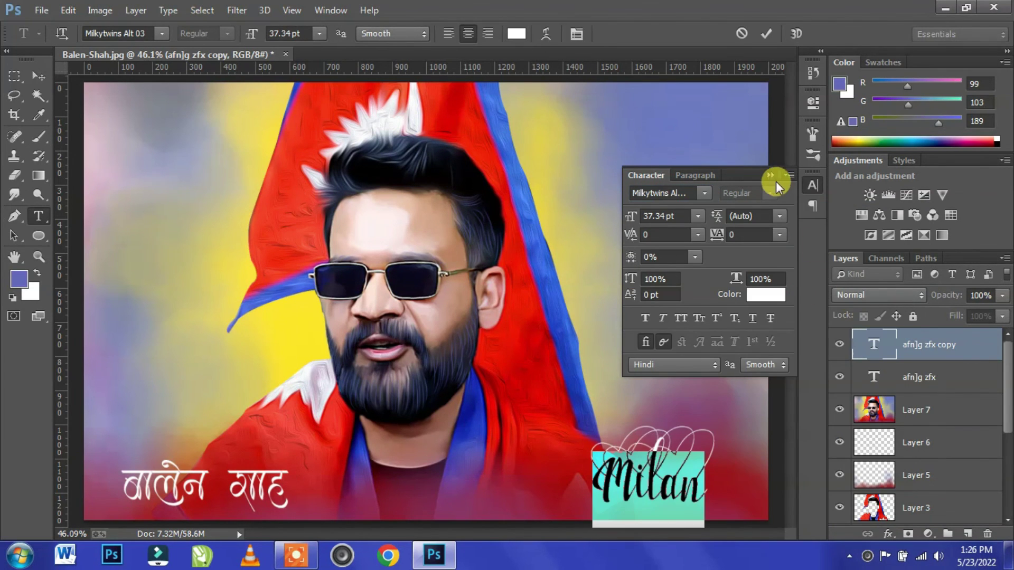
click(705, 193)
scroll(738, 407, up, 2)
scroll(737, 407, up, 5)
drag(895, 403, 895, 225)
click(799, 389)
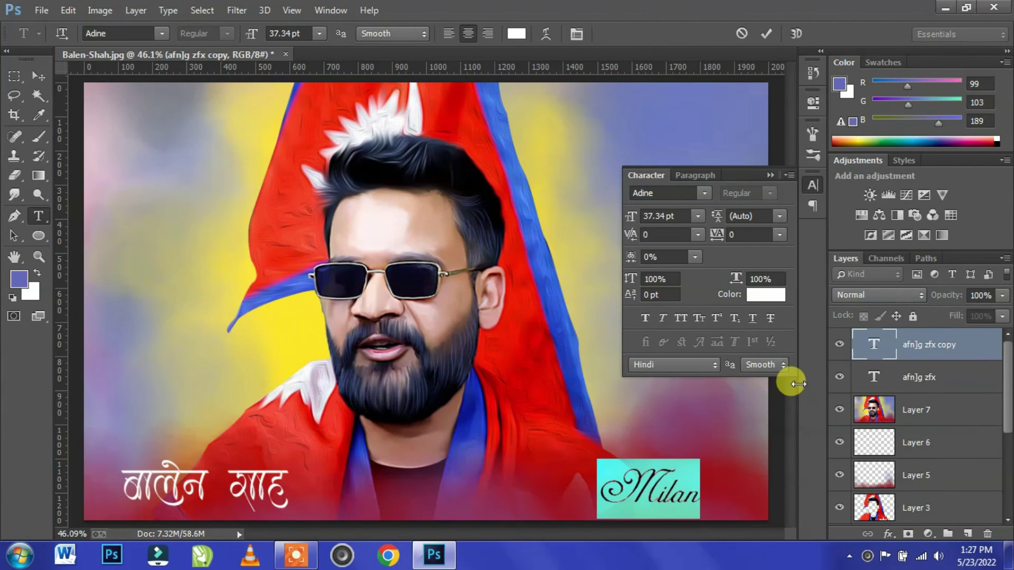
- Set the signature font to BeautyDream and commit the text
click(686, 194)
scroll(762, 328, down, 1)
scroll(762, 328, down, 4)
scroll(762, 328, down, 2)
scroll(762, 328, down, 4)
click(761, 328)
click(38, 76)
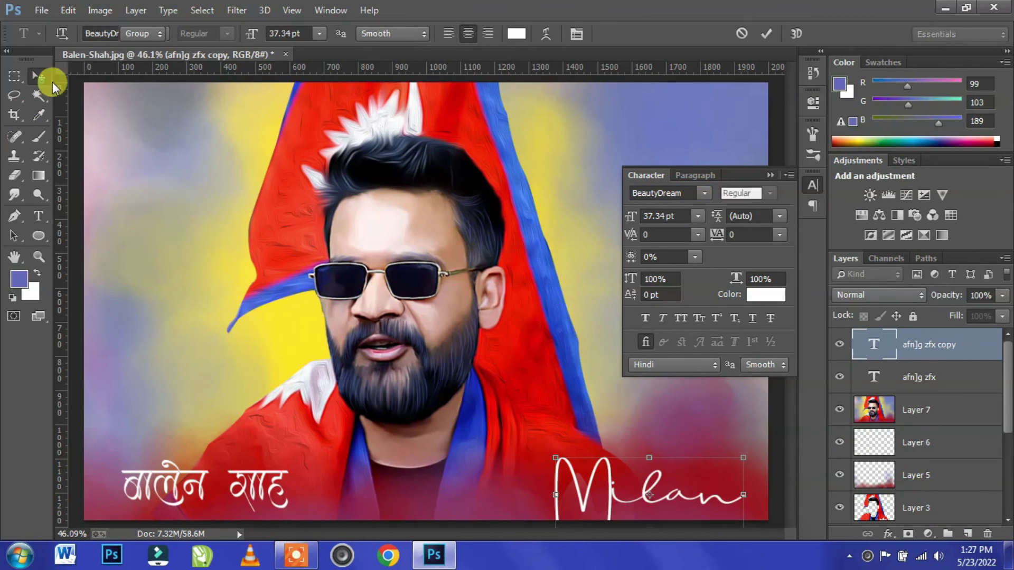
- Size the signature to 20 pt and rotate it to a slight tilt with Ctrl+T
drag(681, 216, 608, 198)
text(20)
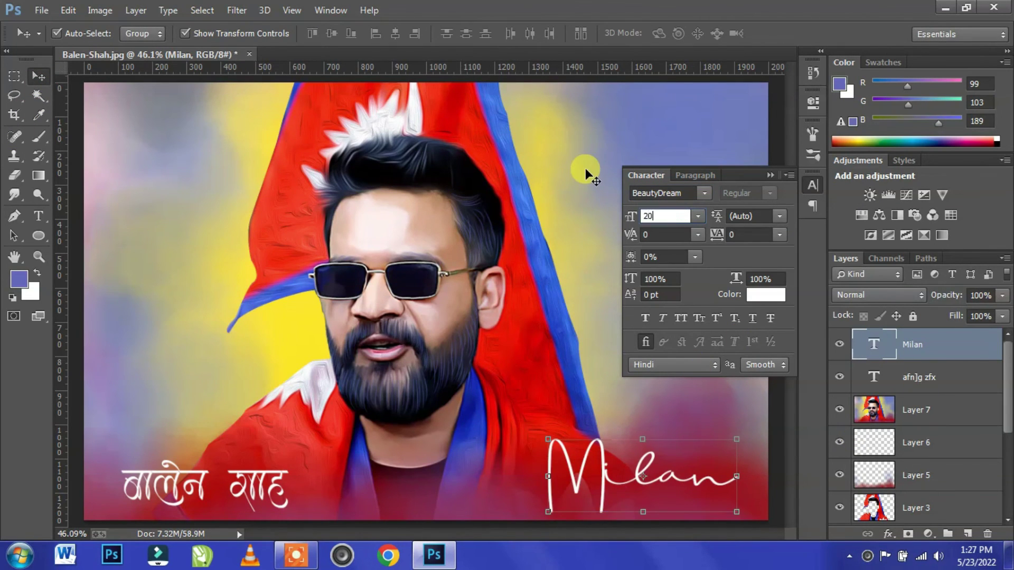
key(Return)
key(ctrl+t)
mouse_move(702, 449)
mouse_down()
mouse_move(705, 432)
mouse_move(720, 473)
mouse_up()
key(Return)
- Change the signature colour to bright yellow in the Color Picker
click(766, 294)
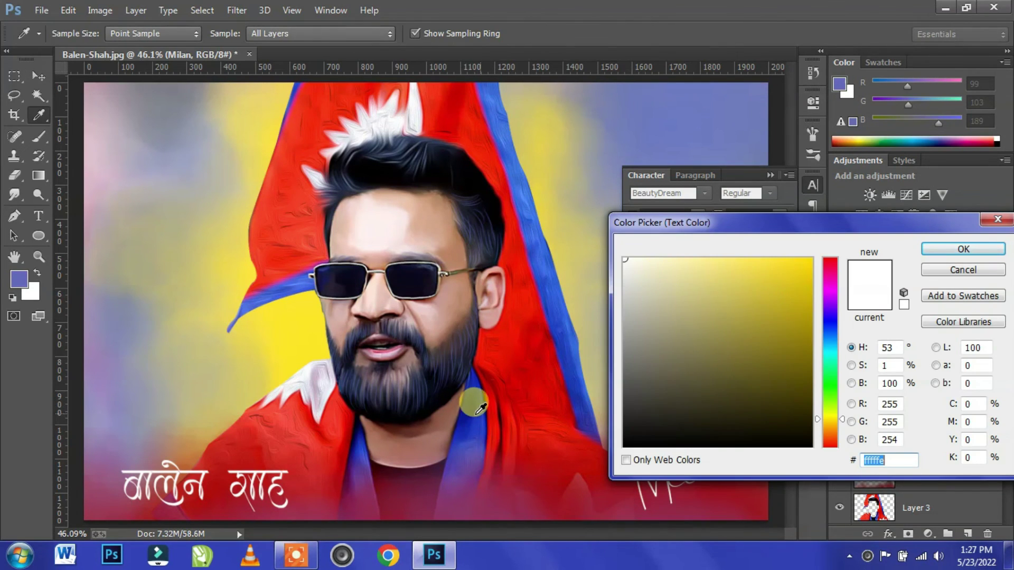
click(471, 403)
click(830, 419)
drag(776, 280, 816, 256)
key(Return)
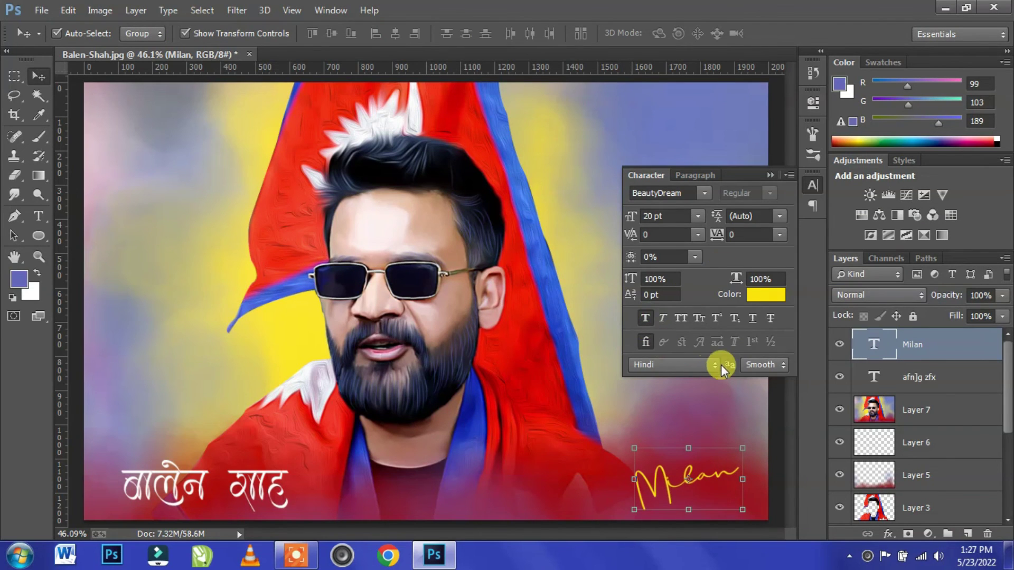
- Deselect the layer and view the finished portrait full screen, zoomed in
click(772, 380)
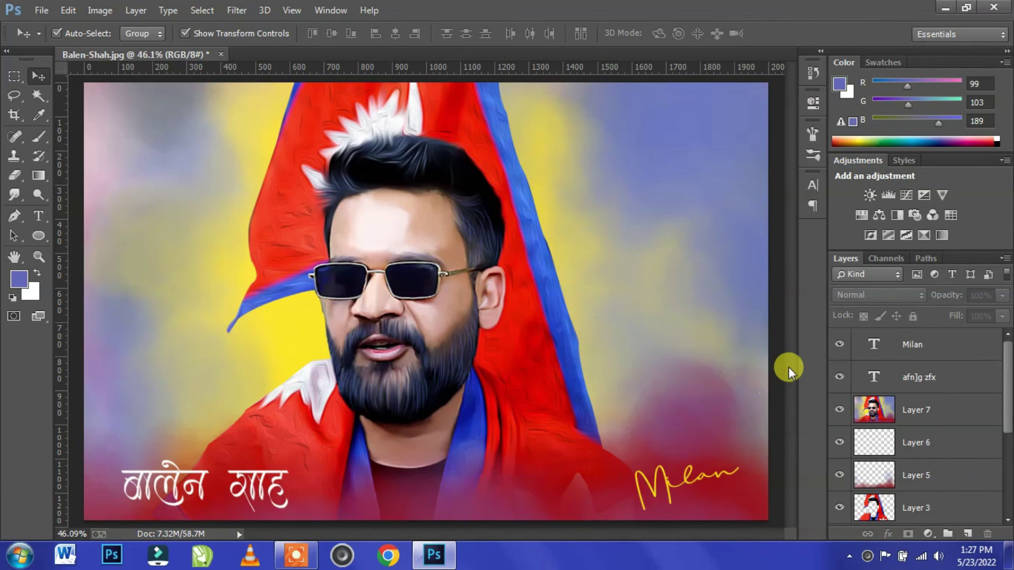
key(f)
key(f)
key(ctrl+plus)
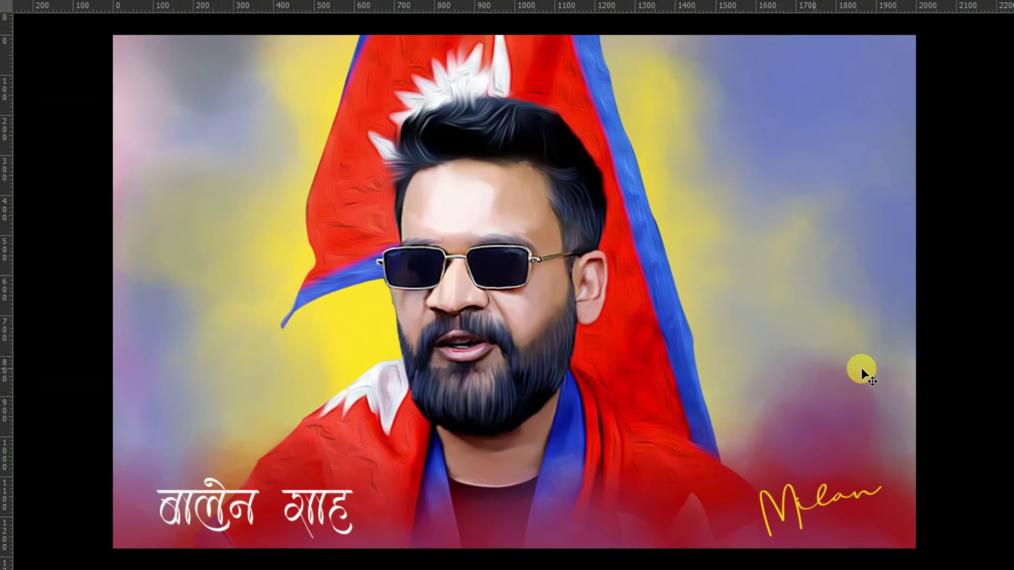